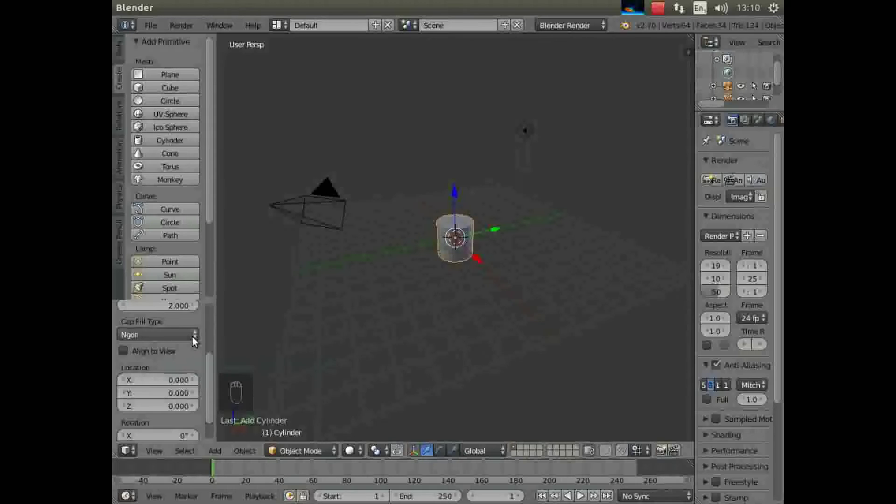
Set the new cylinder's cap fill type to Triangle Fan.
{"action": "left_click", "coordinate": [194, 336]}
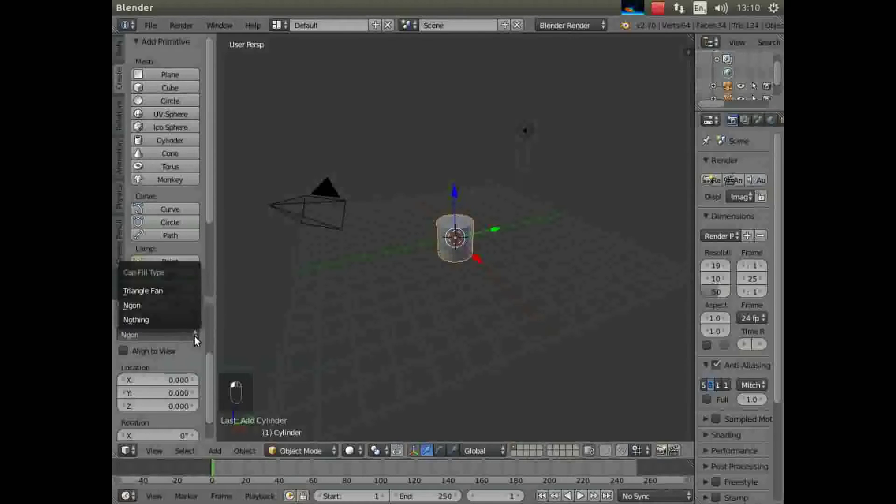
{"action": "left_click", "coordinate": [165, 293]}
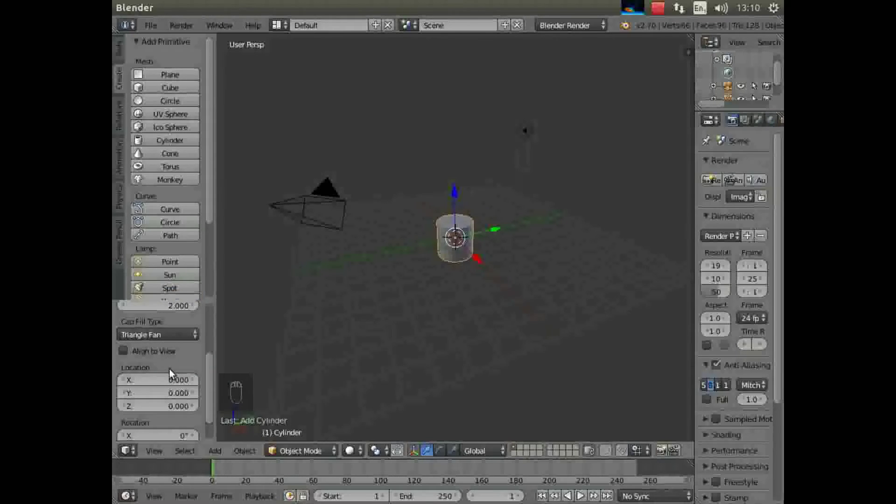
{"action": "scroll", "coordinate": [199, 355], "scroll_direction": "down", "scroll_amount": 2}
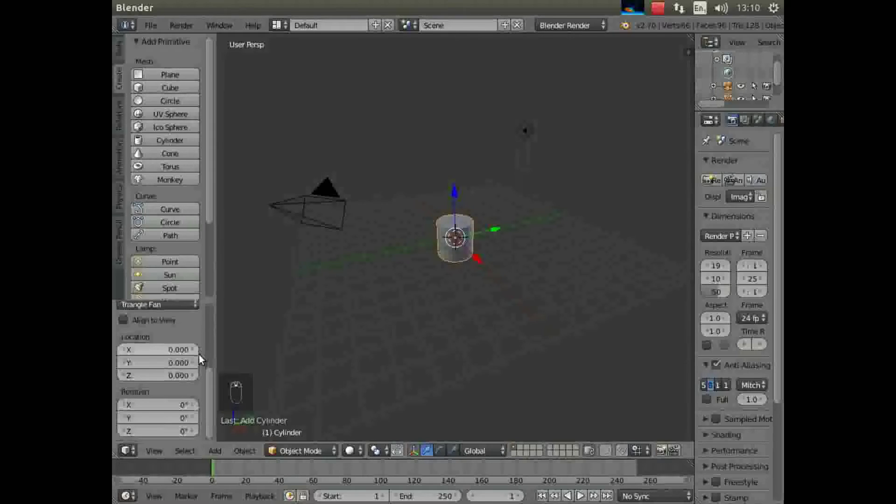
{"action": "scroll", "coordinate": [199, 354], "scroll_direction": "up", "scroll_amount": 7}
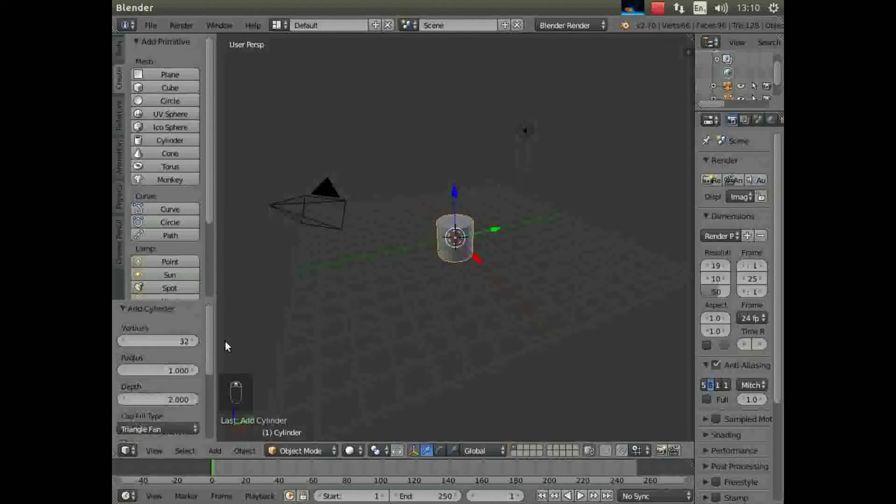
Switch the cylinder from Object Mode to Edit Mode.
{"action": "left_click", "coordinate": [308, 453]}
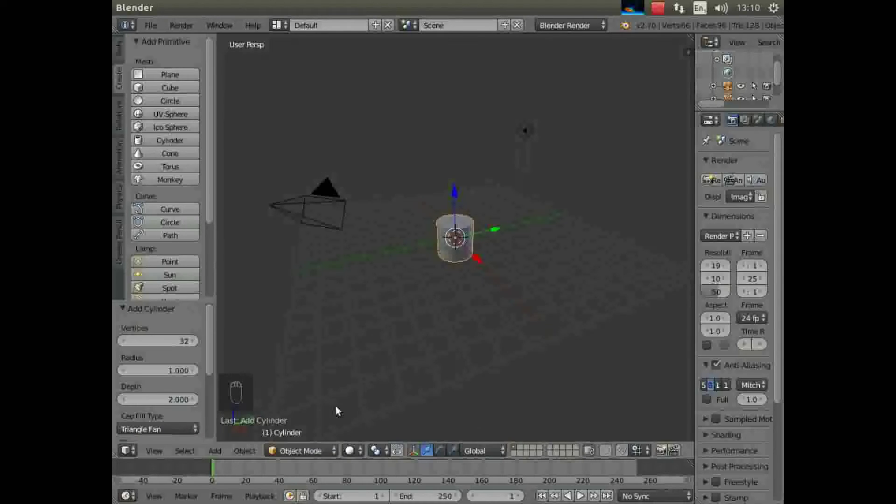
{"action": "left_click", "coordinate": [305, 451]}
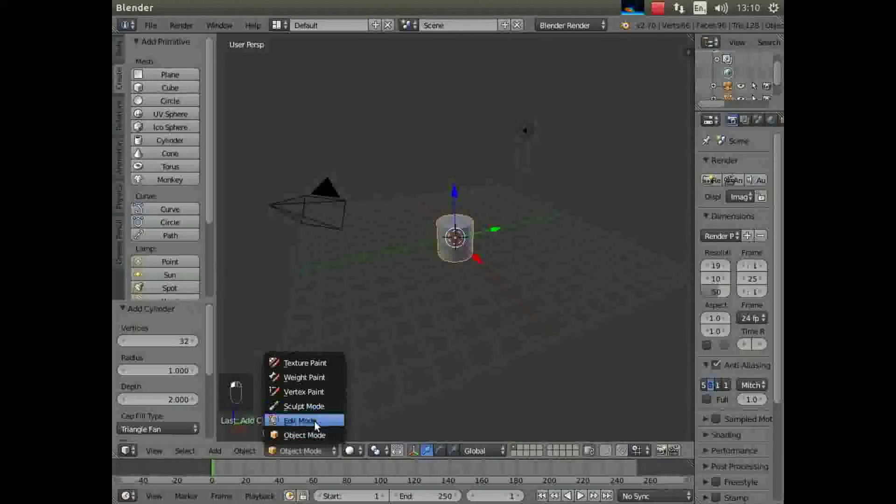
{"action": "left_click", "coordinate": [315, 421]}
Delete the centre vertices of the cylinder's upper and lower caps to leave an open tube.
{"action": "middle_click_drag", "start_coordinate": [412, 337], "coordinate": [412, 386]}
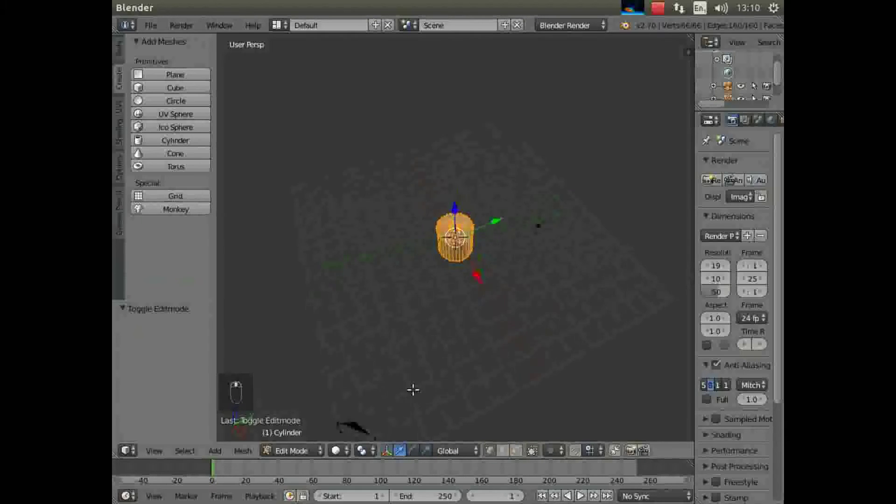
{"action": "scroll", "coordinate": [418, 369], "scroll_direction": "up", "scroll_amount": 8}
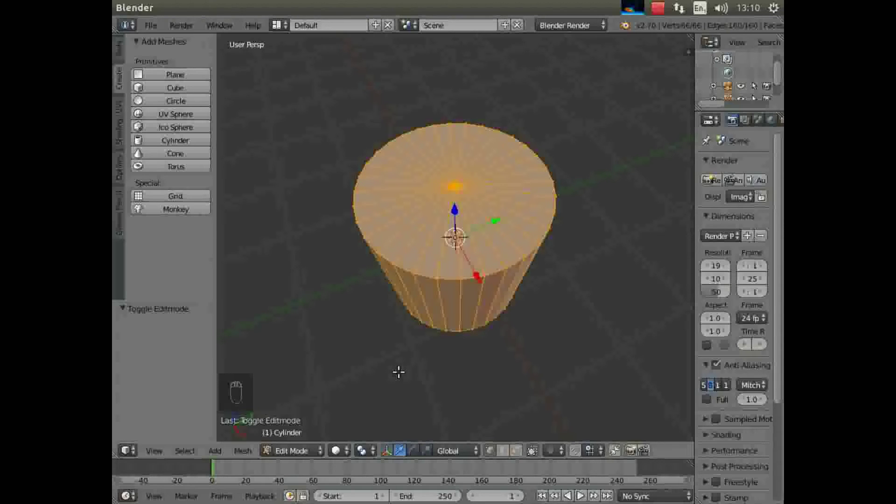
{"action": "middle_click_drag", "start_coordinate": [399, 372], "coordinate": [498, 386]}
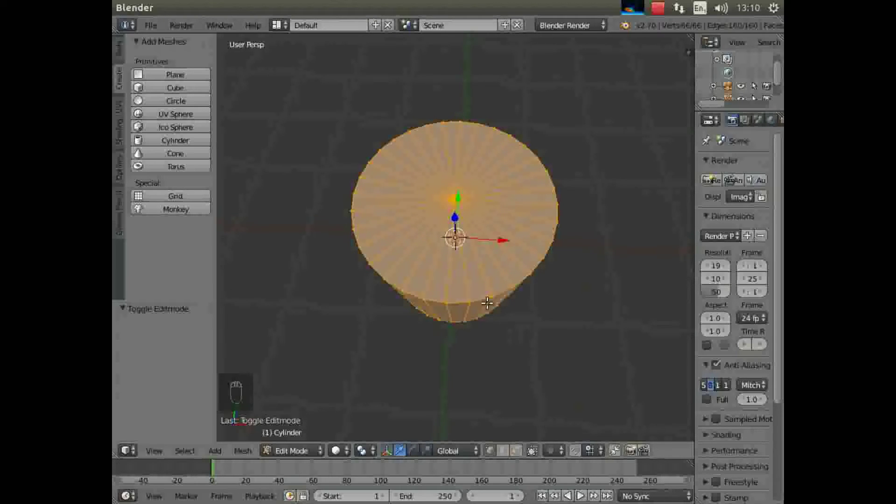
{"action": "right_click", "coordinate": [455, 201]}
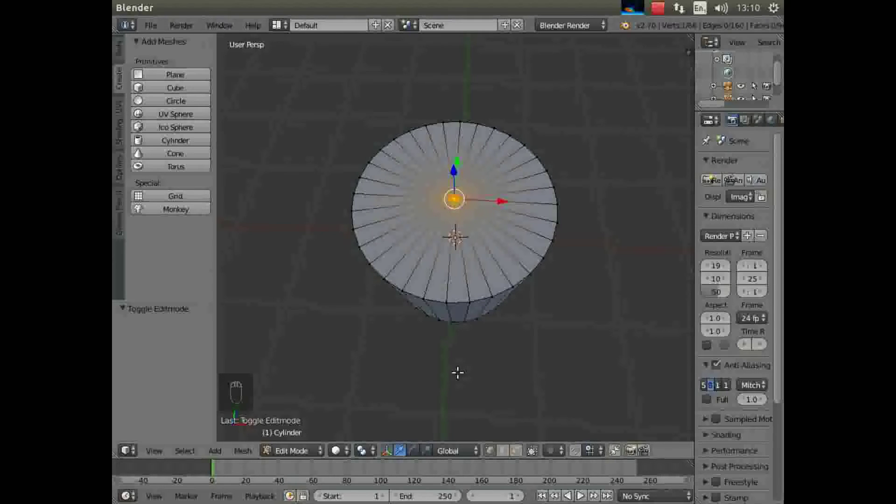
{"action": "key", "text": "x"}
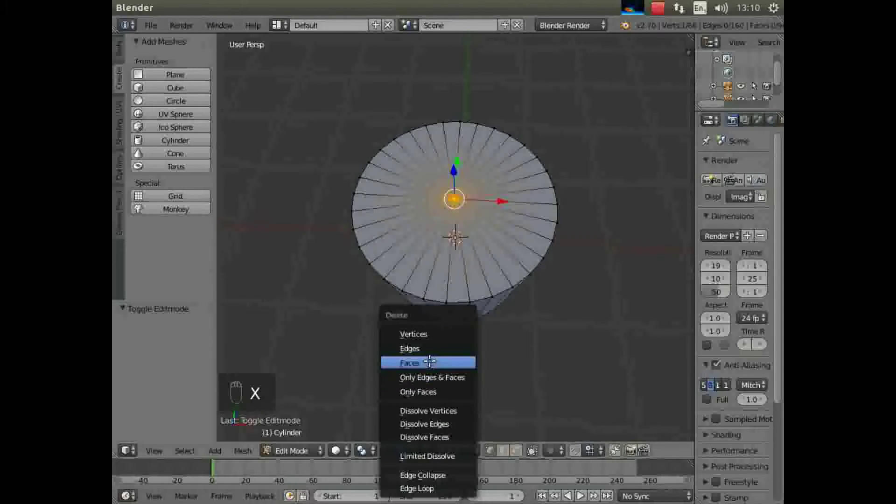
{"action": "left_click", "coordinate": [422, 334]}
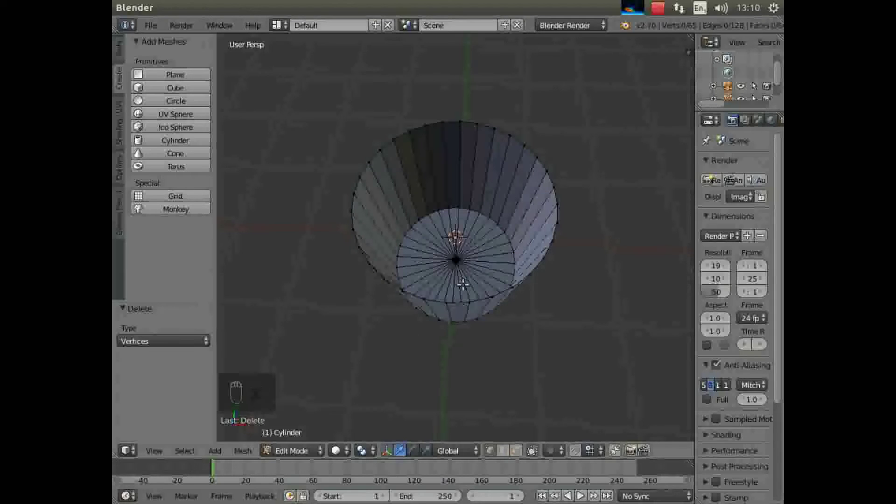
{"action": "right_click", "coordinate": [455, 261]}
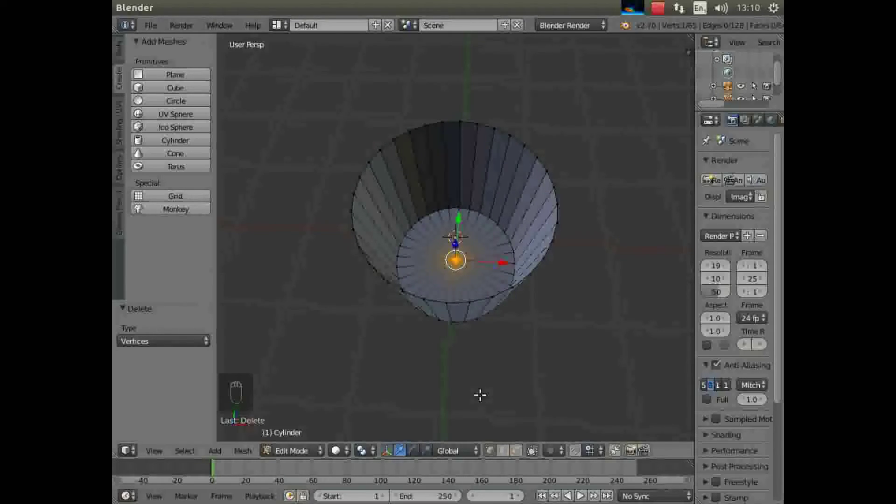
{"action": "key", "text": "x"}
{"action": "left_click", "coordinate": [463, 334]}
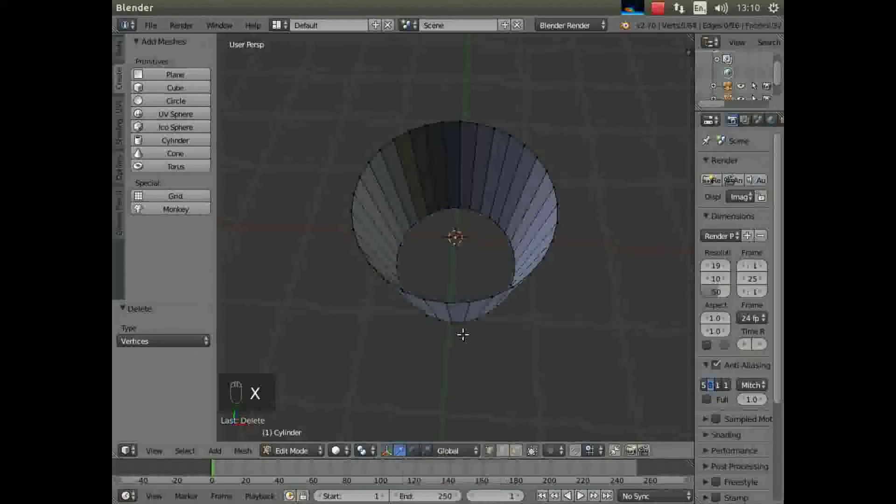
From the top view, box-select and delete the tube's vertices on the positive X side, keeping the centre-line vertices.
{"action": "middle_click_drag", "start_coordinate": [468, 346], "coordinate": [489, 381]}
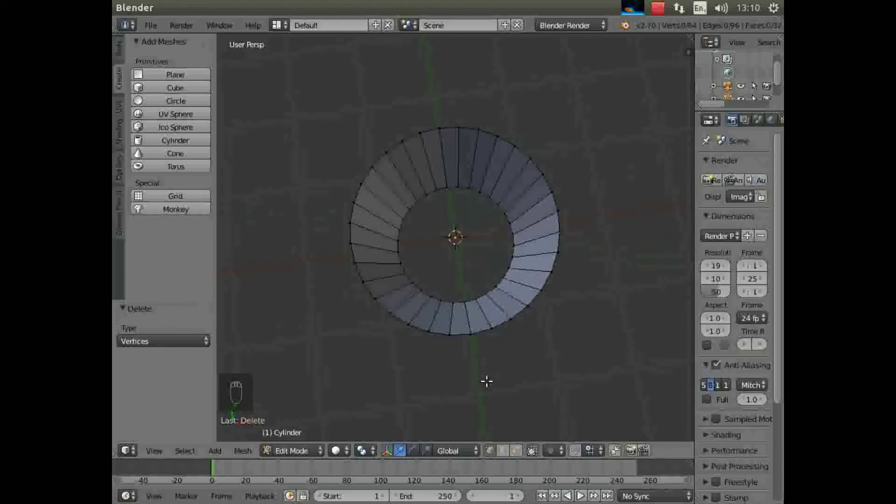
{"action": "left_click", "coordinate": [154, 451]}
{"action": "left_click", "coordinate": [182, 390]}
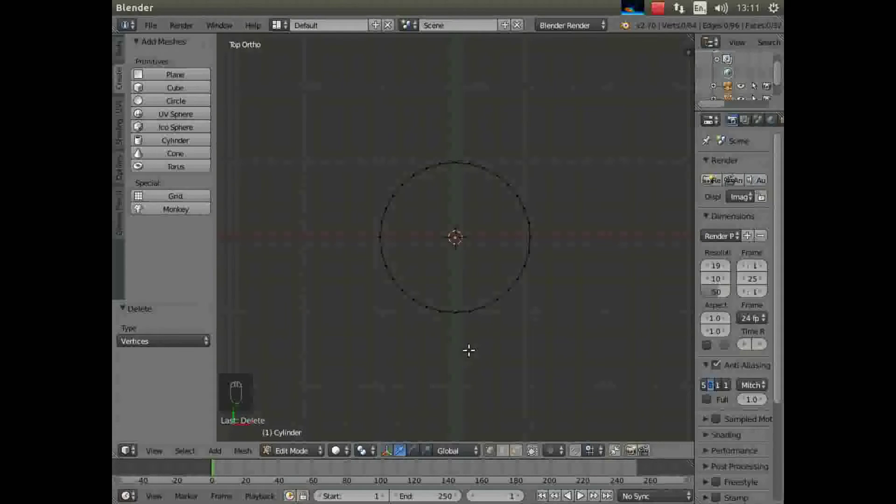
{"action": "key", "text": "b"}
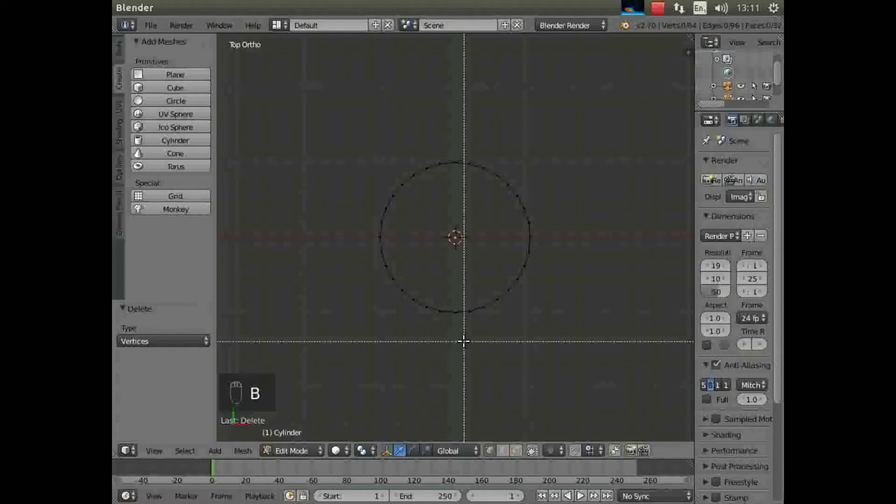
{"action": "left_click_drag", "start_coordinate": [461, 334], "coordinate": [552, 138]}
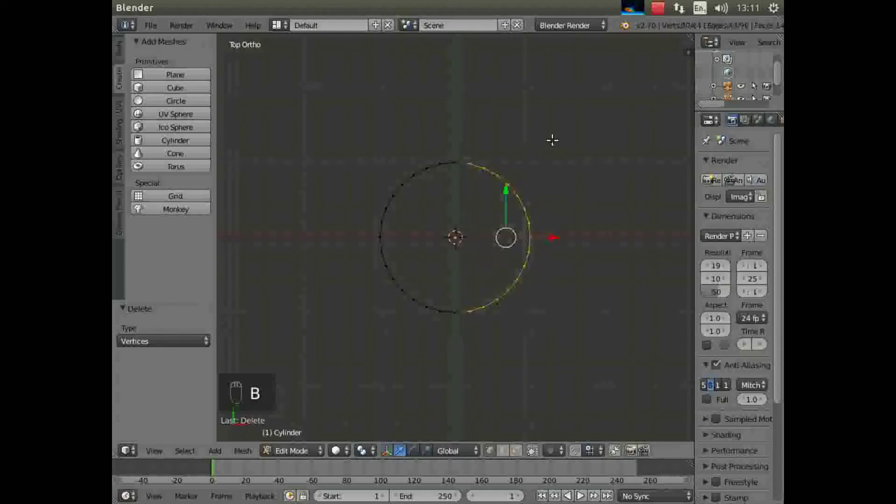
{"action": "key", "text": "x"}
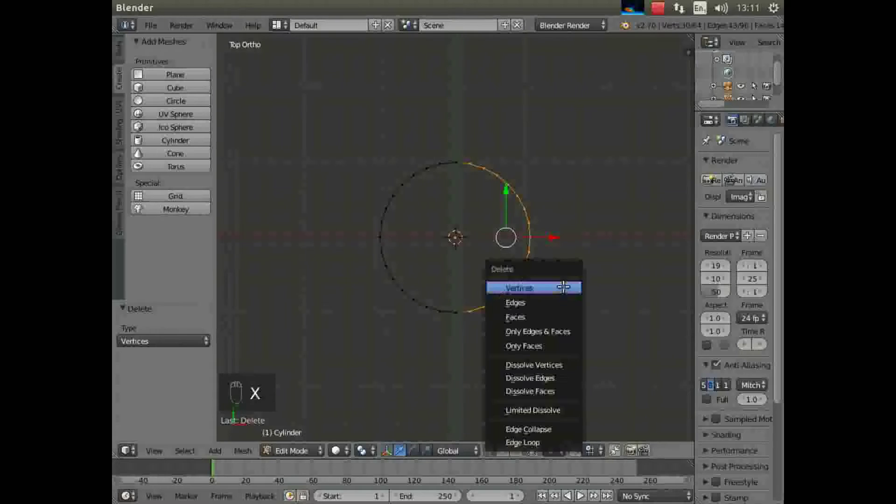
{"action": "left_click", "coordinate": [563, 287]}
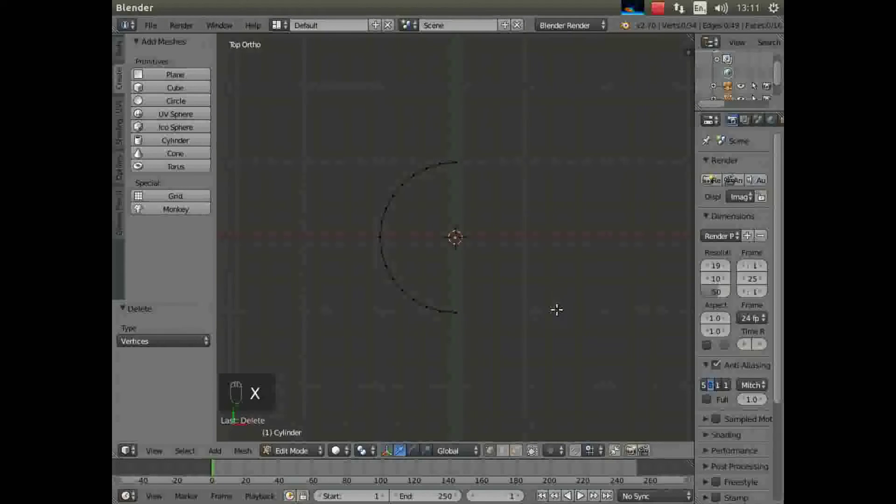
Return the half tube to Object Mode.
{"action": "middle_click_drag", "start_coordinate": [532, 334], "coordinate": [516, 324]}
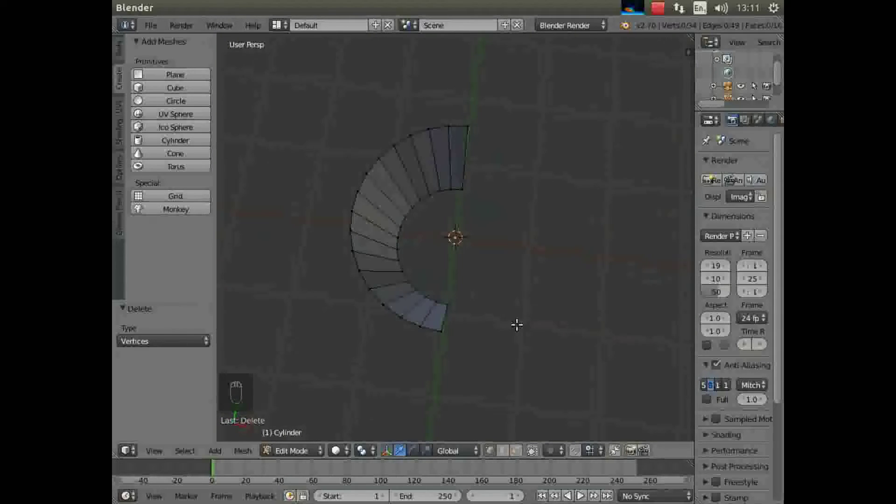
{"action": "left_click", "coordinate": [304, 450]}
{"action": "left_click", "coordinate": [304, 453]}
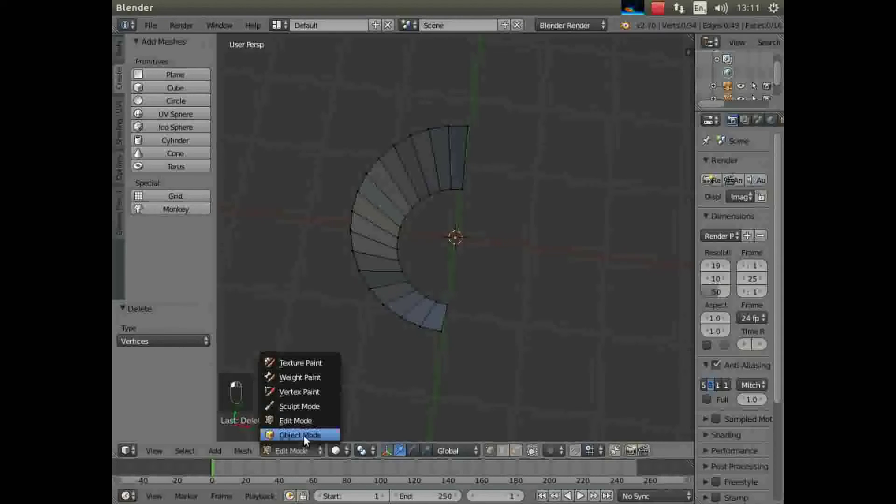
{"action": "left_click", "coordinate": [304, 435]}
Add a Mirror modifier across the X axis to the half tube and enable Clipping.
{"action": "left_click_drag", "start_coordinate": [694, 170], "coordinate": [599, 169]}
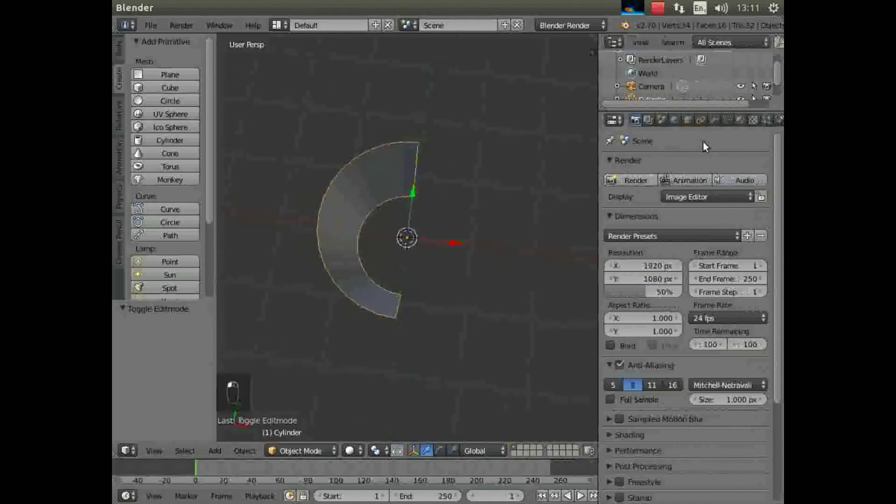
{"action": "left_click", "coordinate": [720, 117]}
{"action": "left_click", "coordinate": [667, 163]}
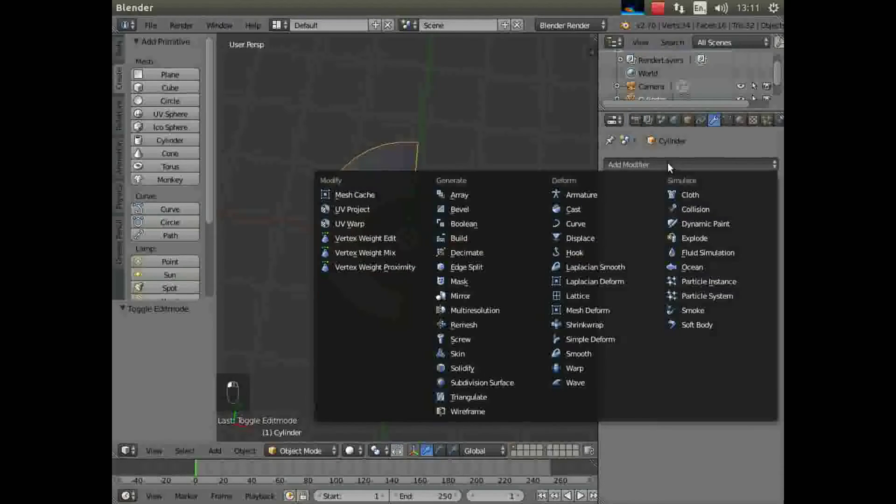
{"action": "left_click", "coordinate": [477, 298]}
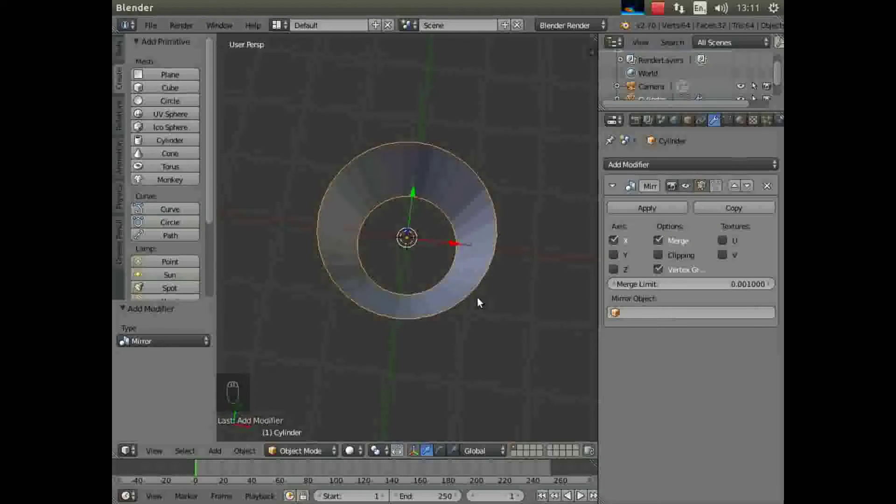
{"action": "left_click", "coordinate": [659, 254]}
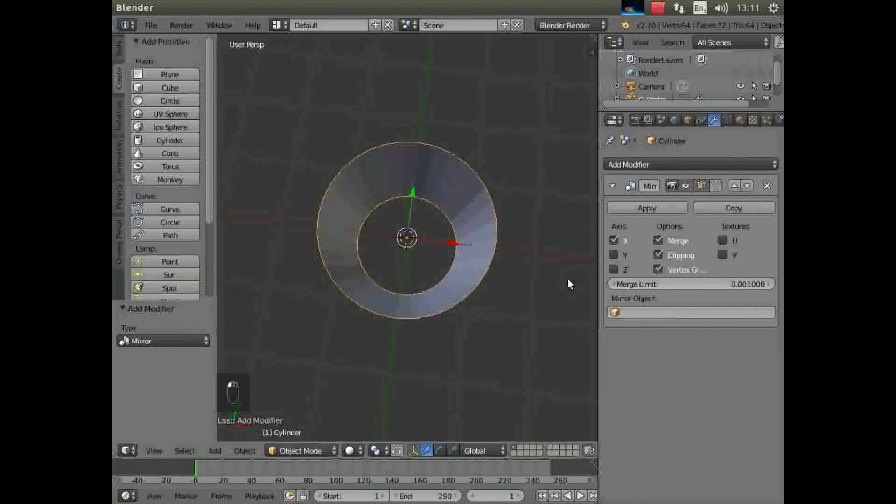
Put the mirrored tube into Edit Mode.
{"action": "mouse_move", "coordinate": [473, 329]}
{"action": "middle_mouse_down"}
{"action": "mouse_move", "coordinate": [476, 238]}
{"action": "mouse_move", "coordinate": [513, 202]}
{"action": "mouse_move", "coordinate": [574, 261]}
{"action": "mouse_move", "coordinate": [575, 298]}
{"action": "mouse_move", "coordinate": [566, 316]}
{"action": "mouse_move", "coordinate": [470, 332]}
{"action": "mouse_move", "coordinate": [481, 334]}
{"action": "middle_mouse_up"}
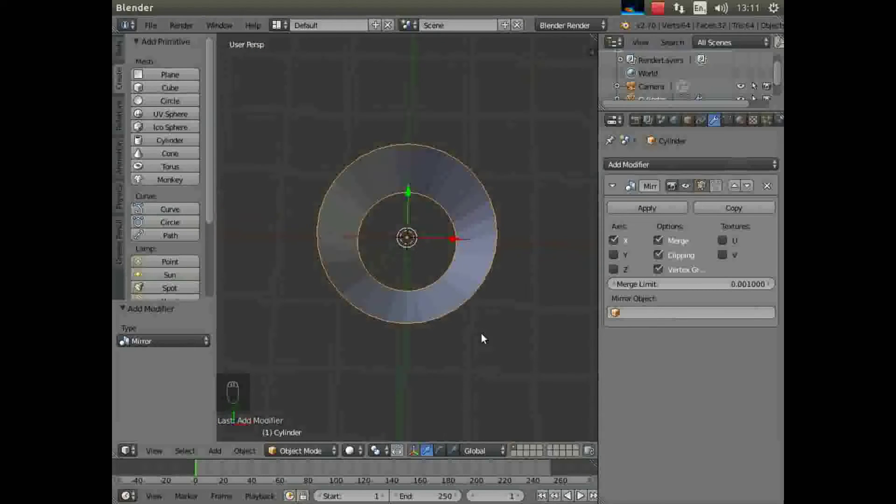
{"action": "left_click", "coordinate": [307, 449]}
{"action": "left_click", "coordinate": [306, 419]}
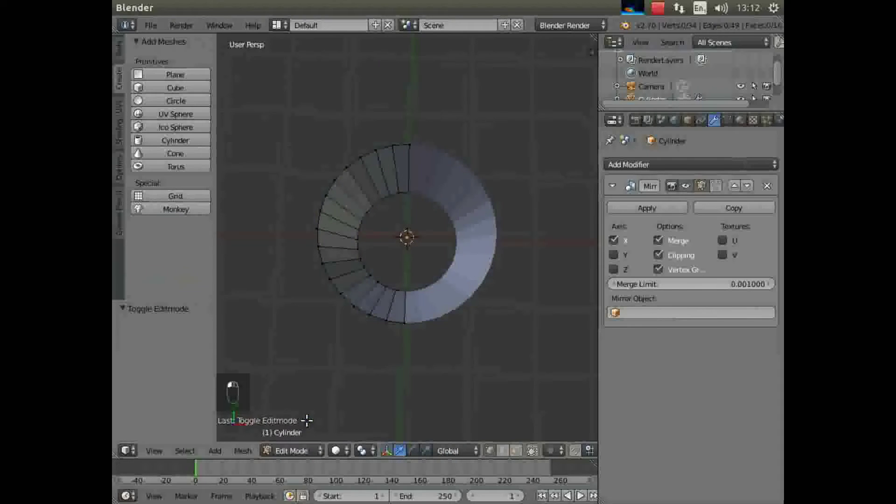
Try moving an outer rim vertex along the X axis to test the mirroring, and undo the move.
{"action": "mouse_move", "coordinate": [355, 402]}
{"action": "middle_mouse_down"}
{"action": "mouse_move", "coordinate": [394, 321]}
{"action": "mouse_move", "coordinate": [368, 362]}
{"action": "mouse_move", "coordinate": [364, 392]}
{"action": "middle_mouse_up"}
{"action": "right_click", "coordinate": [320, 242]}
{"action": "key", "text": "g"}
{"action": "key", "text": "x"}
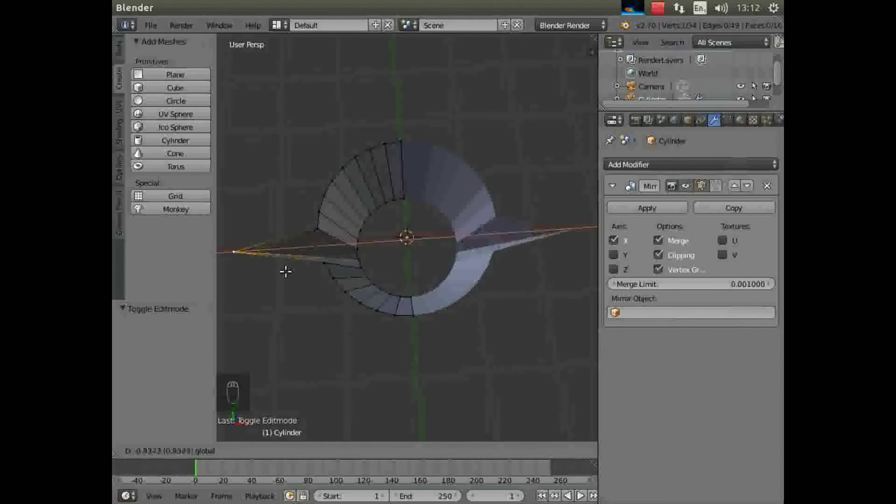
{"action": "left_click", "coordinate": [401, 256]}
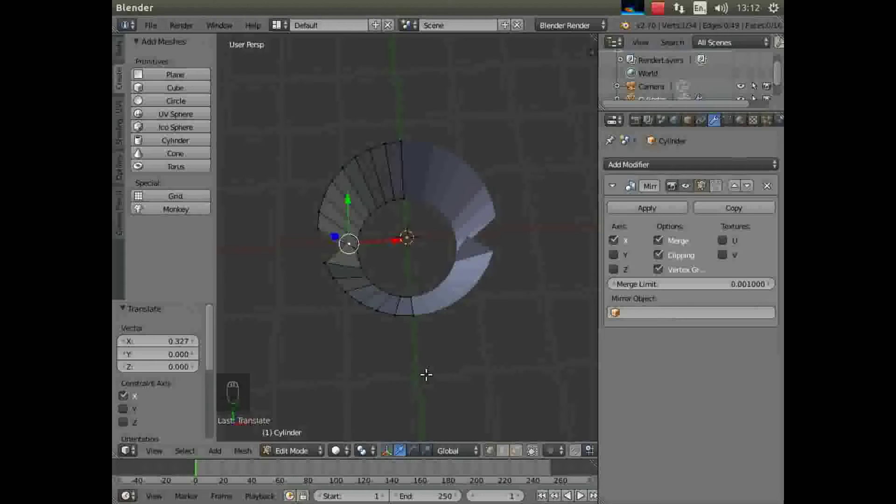
{"action": "key", "text": "ctrl+z"}
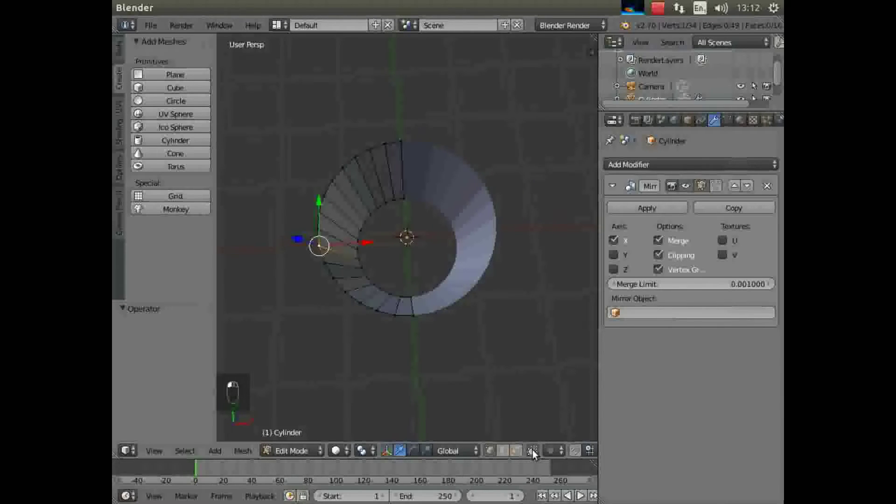
In edge select mode, move a wall edge near the front of the half tube outward along Y and about 0.05 along negative X.
{"action": "left_click", "coordinate": [501, 449]}
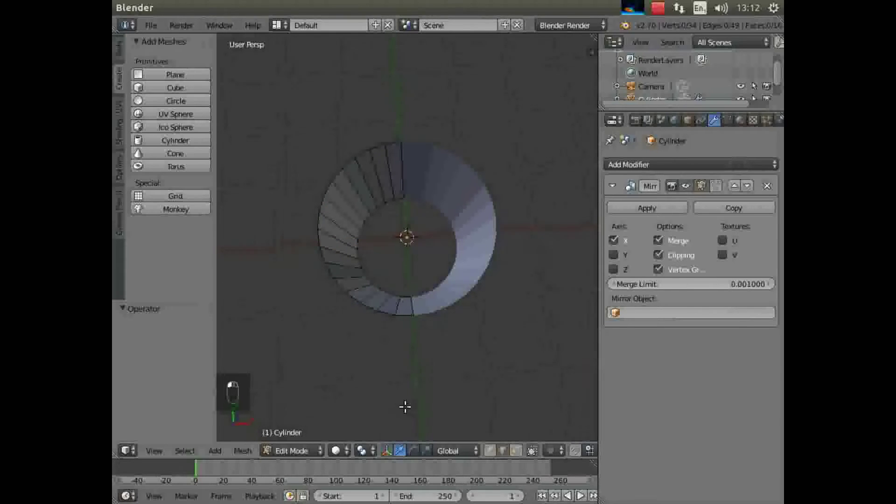
{"action": "middle_click_drag", "start_coordinate": [387, 407], "coordinate": [365, 409]}
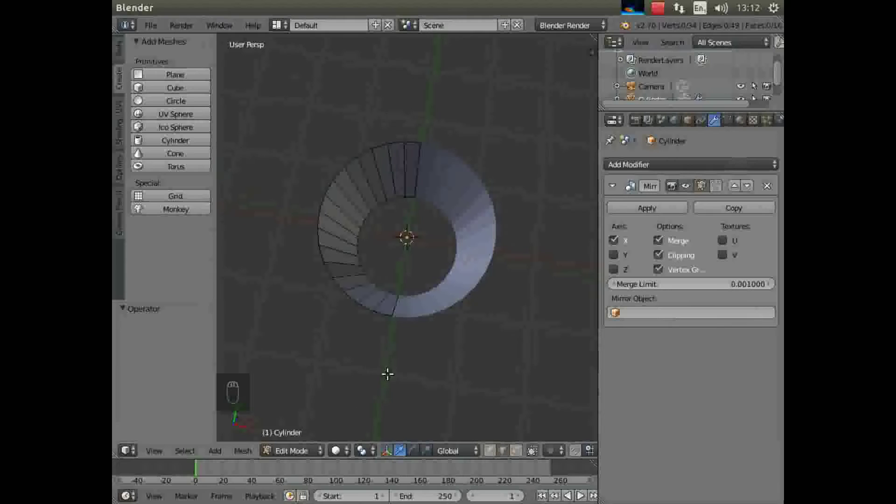
{"action": "left_click", "coordinate": [352, 288]}
{"action": "right_click", "coordinate": [351, 288]}
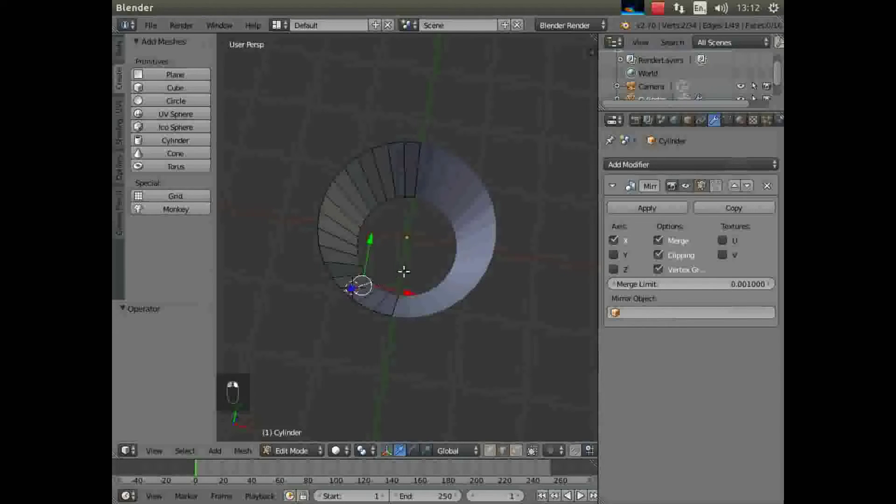
{"action": "left_click_drag", "start_coordinate": [374, 239], "coordinate": [368, 244]}
{"action": "left_click_drag", "start_coordinate": [411, 295], "coordinate": [404, 298]}
Move the next two wall edges along the half tube's side outward along negative X, also shifting the first one slightly along Y.
{"action": "right_click", "coordinate": [334, 278]}
{"action": "right_click", "coordinate": [342, 275]}
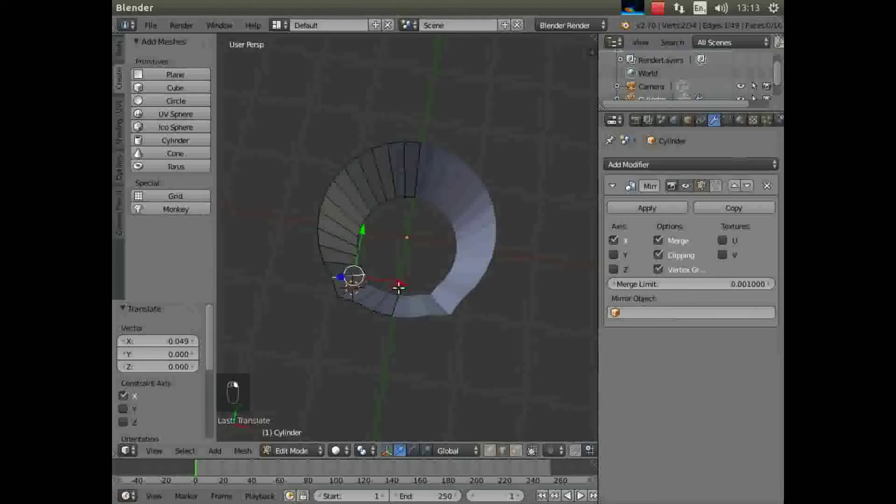
{"action": "left_click_drag", "start_coordinate": [400, 284], "coordinate": [383, 274]}
{"action": "left_click_drag", "start_coordinate": [345, 219], "coordinate": [345, 227]}
{"action": "right_click", "coordinate": [320, 244]}
{"action": "left_click_drag", "start_coordinate": [390, 257], "coordinate": [378, 256]}
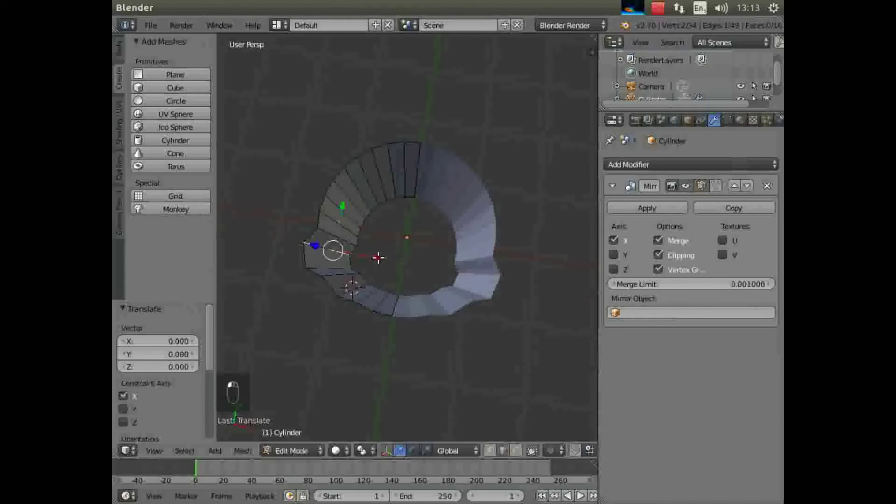
Move the next wall edge toward the back of the half tube outward by about 0.17 along negative X.
{"action": "right_click", "coordinate": [318, 227]}
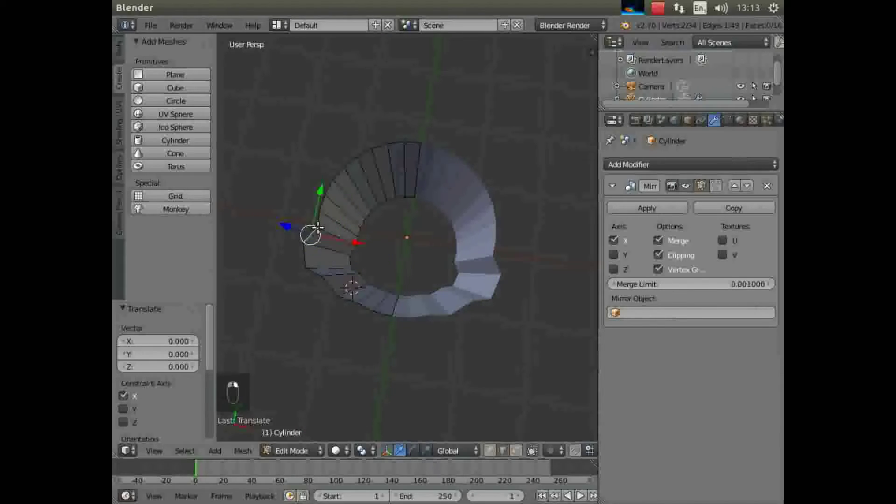
{"action": "right_click", "coordinate": [360, 241]}
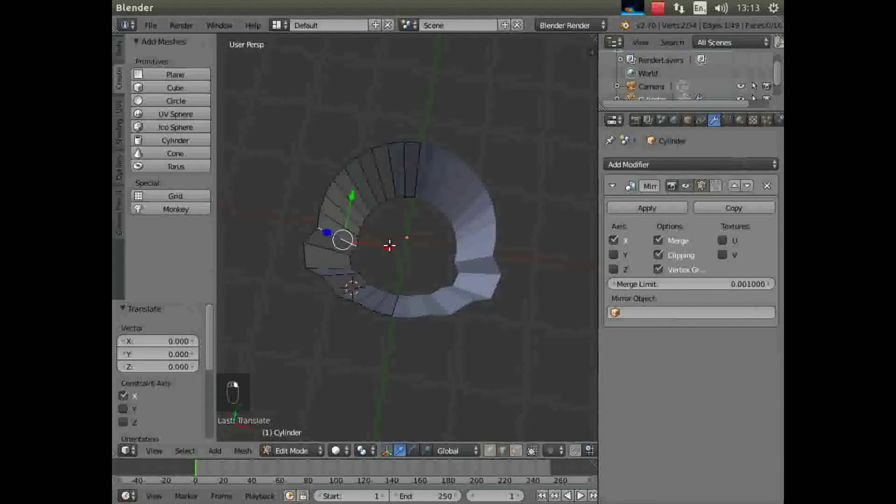
{"action": "key", "text": "g"}
{"action": "key", "text": "x"}
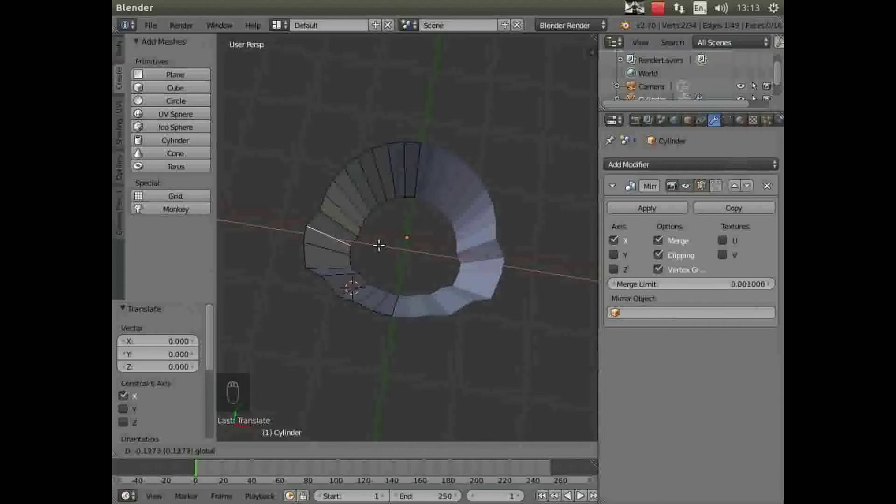
Move the following side edge outward by about 0.2 along negative X to form the widest corner of the profile.
{"action": "right_click", "coordinate": [326, 212]}
{"action": "key", "text": "g"}
{"action": "key", "text": "x"}
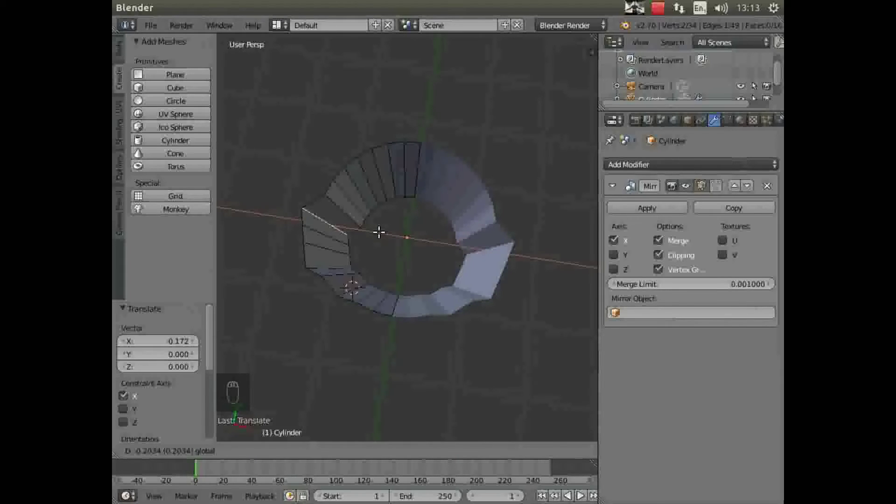
{"action": "left_click", "coordinate": [378, 232]}
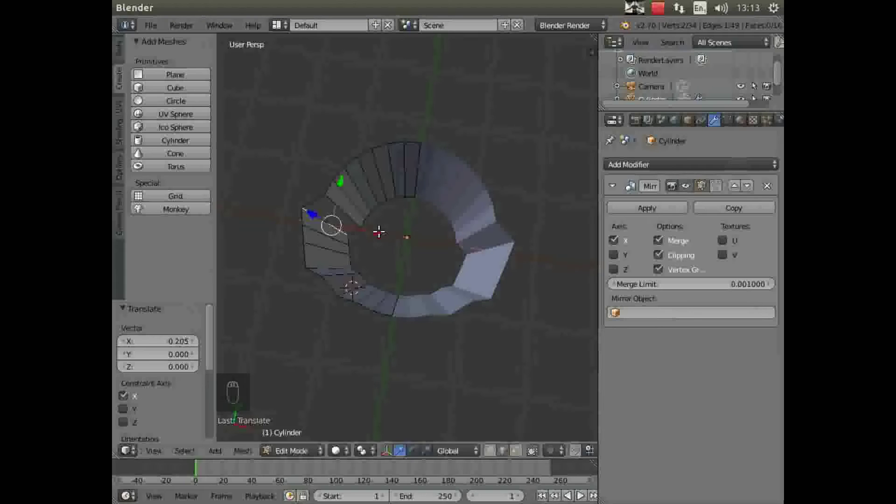
{"action": "mouse_move", "coordinate": [333, 260]}
{"action": "middle_mouse_down"}
{"action": "mouse_move", "coordinate": [353, 264]}
{"action": "mouse_move", "coordinate": [428, 240]}
{"action": "mouse_move", "coordinate": [430, 182]}
{"action": "mouse_move", "coordinate": [556, 190]}
{"action": "mouse_move", "coordinate": [542, 219]}
{"action": "mouse_move", "coordinate": [405, 262]}
{"action": "mouse_move", "coordinate": [343, 262]}
{"action": "middle_mouse_up"}
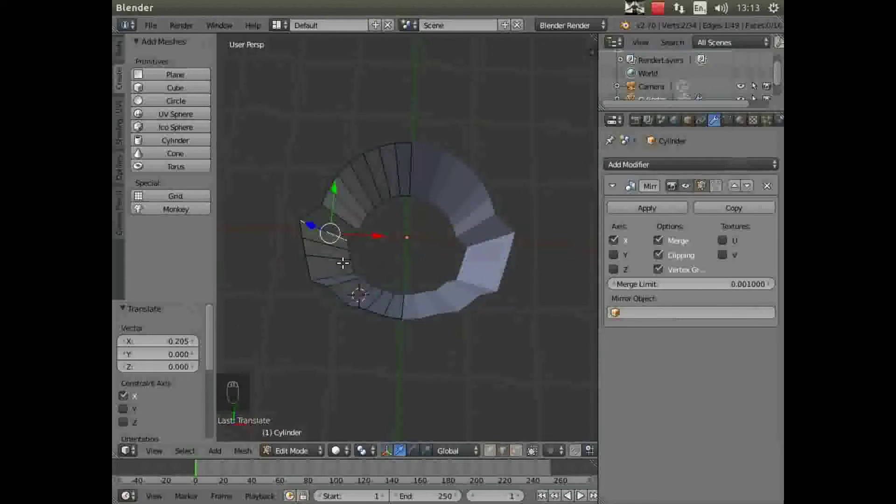
{"action": "mouse_move", "coordinate": [403, 234]}
{"action": "middle_mouse_down"}
{"action": "mouse_move", "coordinate": [413, 274]}
{"action": "mouse_move", "coordinate": [397, 246]}
{"action": "middle_mouse_up"}
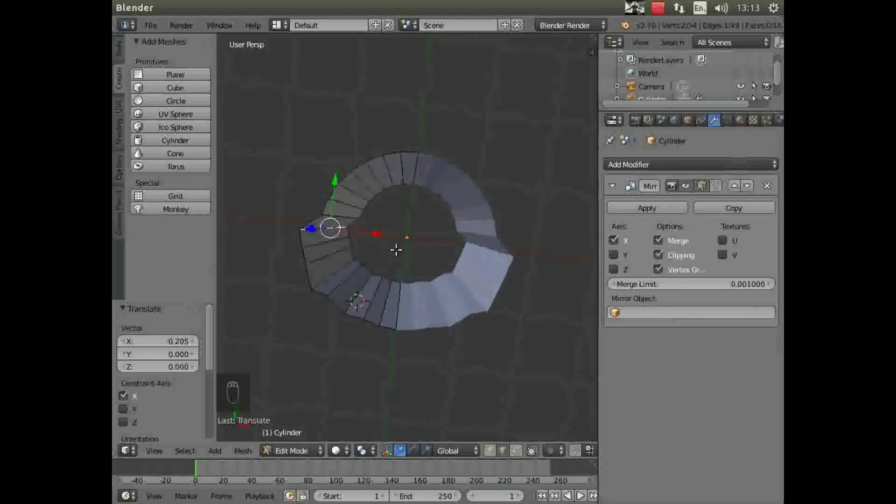
Adjust a wall edge on the rear curve of the half tube along Y, and move it about 0.02 along X.
{"action": "right_click", "coordinate": [363, 181]}
{"action": "key", "text": "g"}
{"action": "key", "text": "y"}
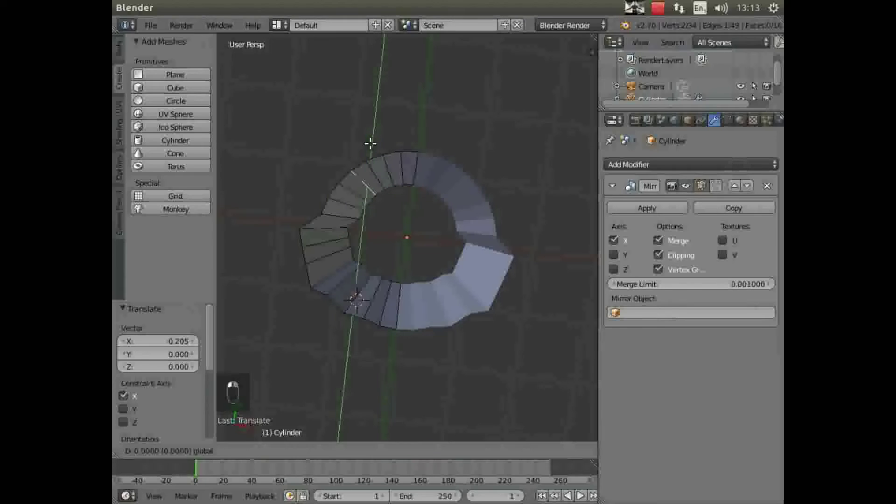
{"action": "left_click", "coordinate": [369, 146]}
{"action": "key", "text": "g"}
{"action": "key", "text": "x"}
{"action": "left_click", "coordinate": [416, 192]}
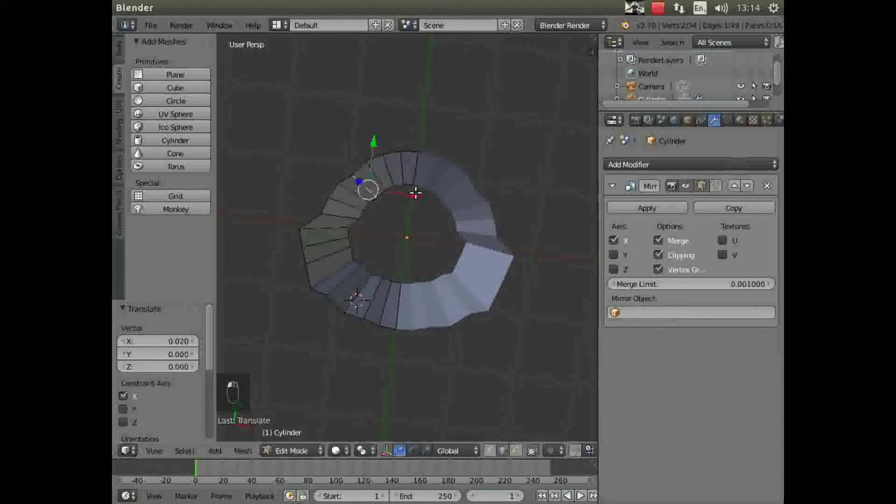
Move the neighbouring rear-curve edge, closer to the widened side, inward by about 0.04 along Y and adjust it along X.
{"action": "right_click", "coordinate": [349, 188]}
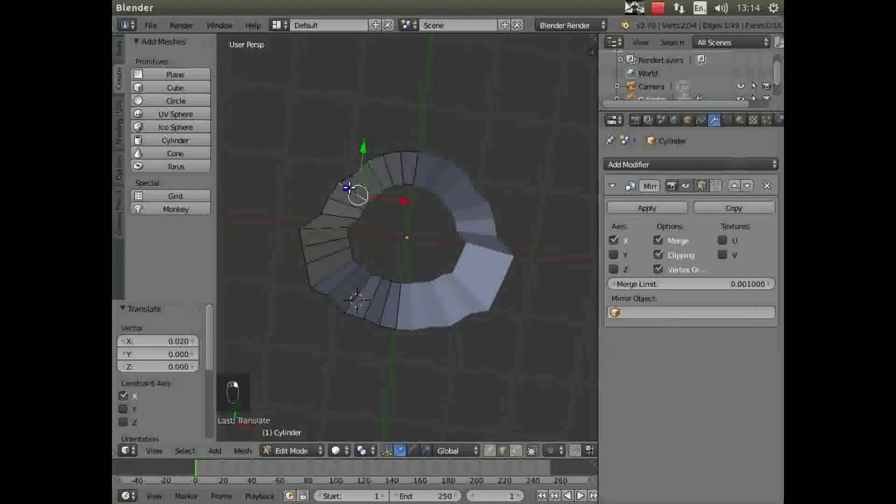
{"action": "key", "text": "g"}
{"action": "key", "text": "y"}
{"action": "left_click", "coordinate": [364, 144]}
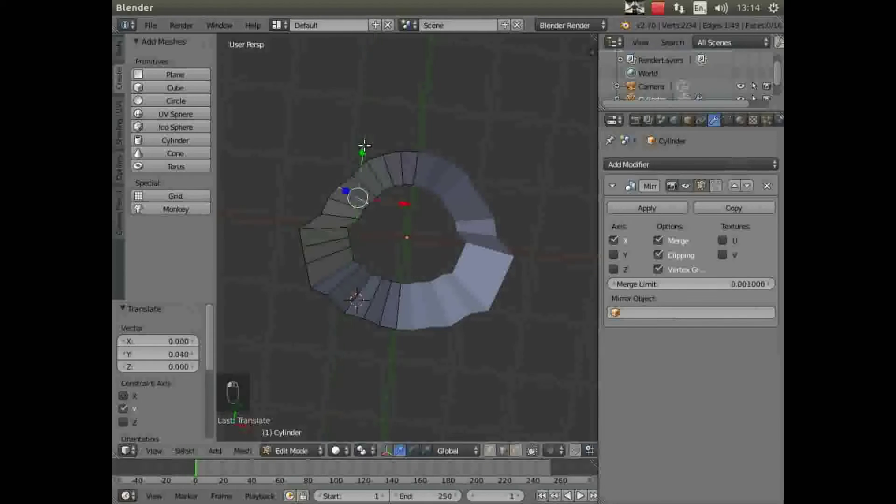
{"action": "key", "text": "g"}
{"action": "key", "text": "x"}
{"action": "left_click_drag", "start_coordinate": [405, 200], "coordinate": [395, 211]}
Move the wall edge just behind the widened side about 0.06 along negative Y.
{"action": "right_click", "coordinate": [337, 203]}
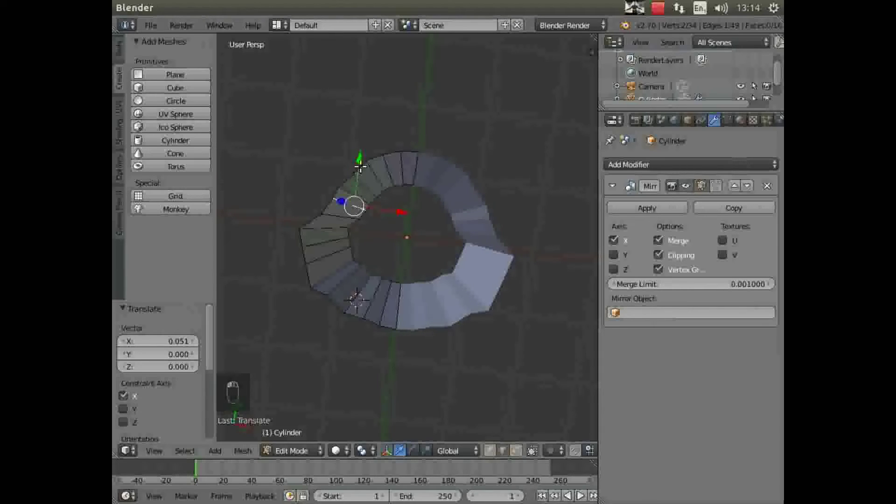
{"action": "key", "text": "g"}
{"action": "key", "text": "y"}
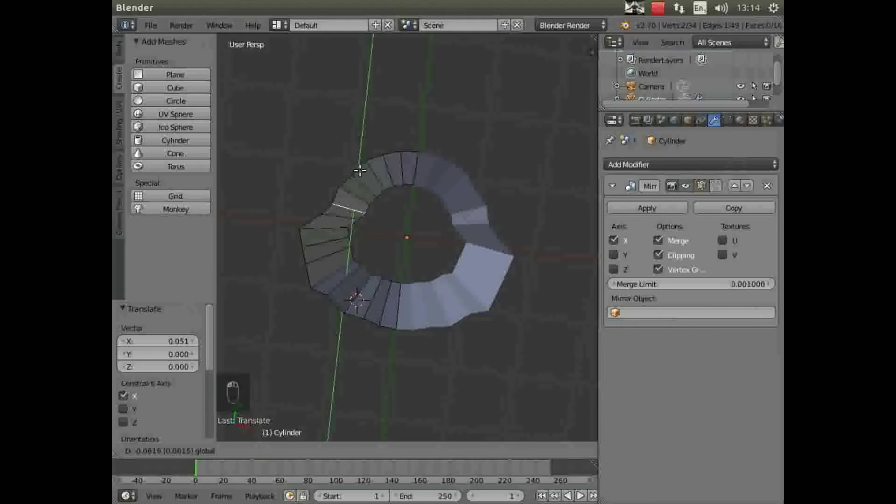
{"action": "left_click", "coordinate": [359, 170]}
At the back of the tube, move a wall edge about 0.09 along X and the mirror seam edge about 0.01 along Y.
{"action": "middle_click_drag", "start_coordinate": [393, 217], "coordinate": [412, 238]}
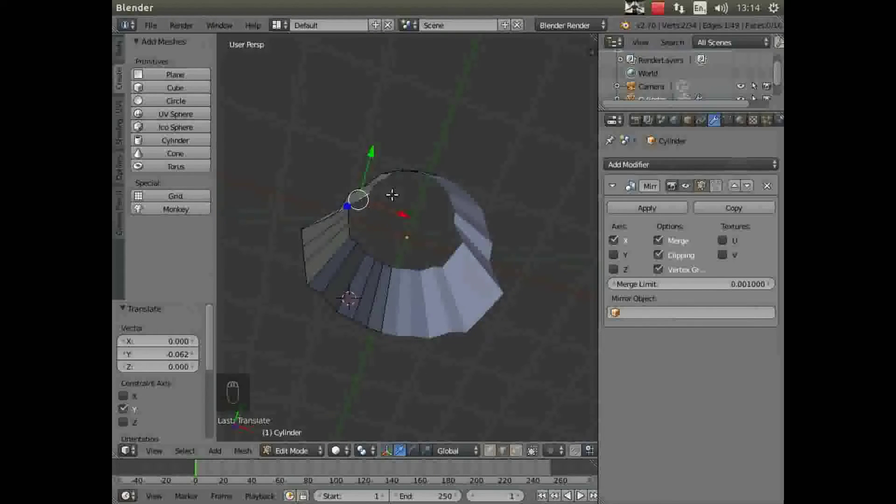
{"action": "middle_click_drag", "start_coordinate": [395, 203], "coordinate": [392, 175]}
{"action": "left_click_drag", "start_coordinate": [425, 184], "coordinate": [433, 187]}
{"action": "middle_click_drag", "start_coordinate": [432, 186], "coordinate": [424, 224]}
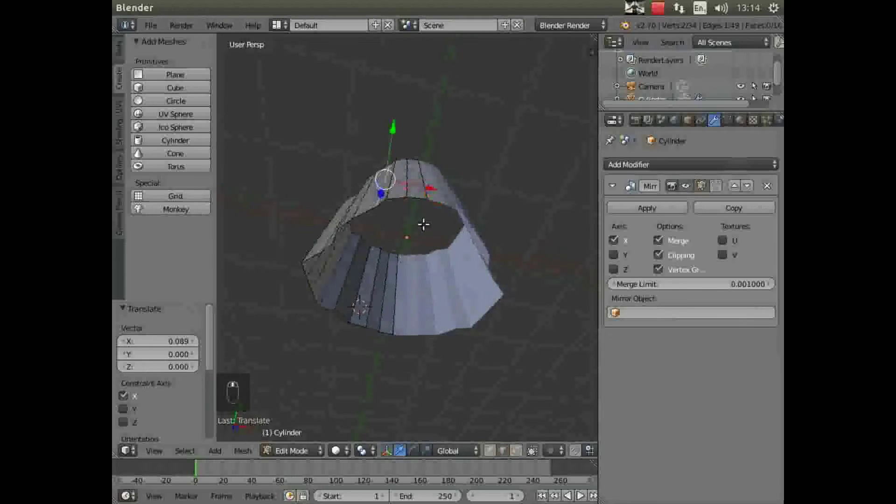
{"action": "right_click", "coordinate": [423, 175]}
{"action": "left_click_drag", "start_coordinate": [432, 119], "coordinate": [433, 117]}
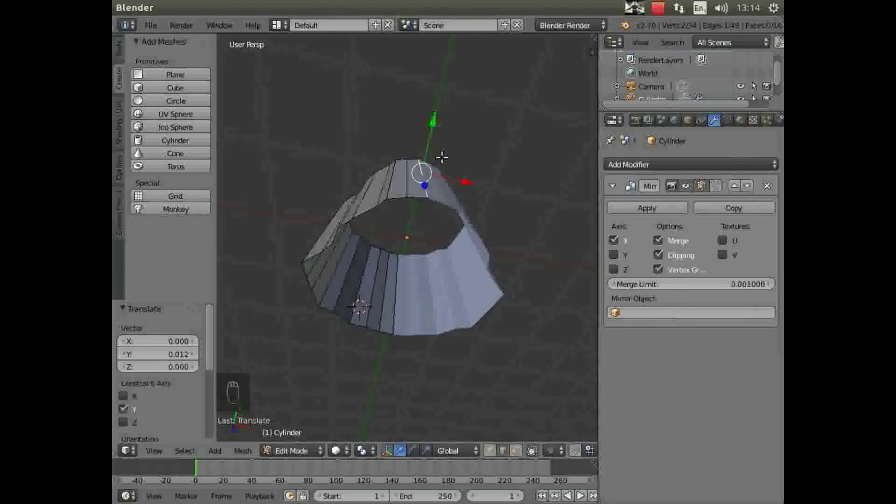
{"action": "mouse_move", "coordinate": [441, 267]}
{"action": "middle_mouse_down"}
{"action": "mouse_move", "coordinate": [360, 300]}
{"action": "mouse_move", "coordinate": [325, 280]}
{"action": "mouse_move", "coordinate": [364, 299]}
{"action": "mouse_move", "coordinate": [344, 292]}
{"action": "mouse_move", "coordinate": [387, 331]}
{"action": "mouse_move", "coordinate": [344, 326]}
{"action": "mouse_move", "coordinate": [342, 286]}
{"action": "mouse_move", "coordinate": [360, 194]}
{"action": "mouse_move", "coordinate": [404, 182]}
{"action": "mouse_move", "coordinate": [435, 236]}
{"action": "mouse_move", "coordinate": [430, 271]}
{"action": "middle_mouse_up"}
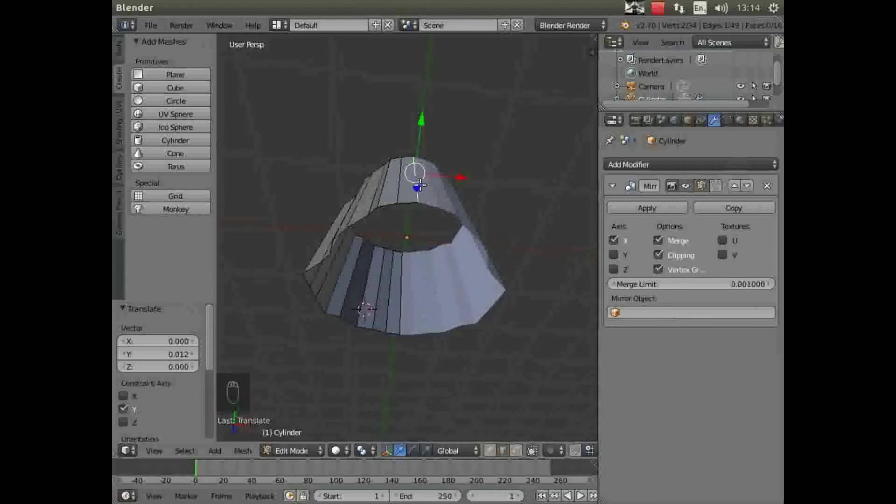
Return the mirrored tube to Object Mode and inspect its shape from the top and in perspective.
{"action": "left_click", "coordinate": [304, 451]}
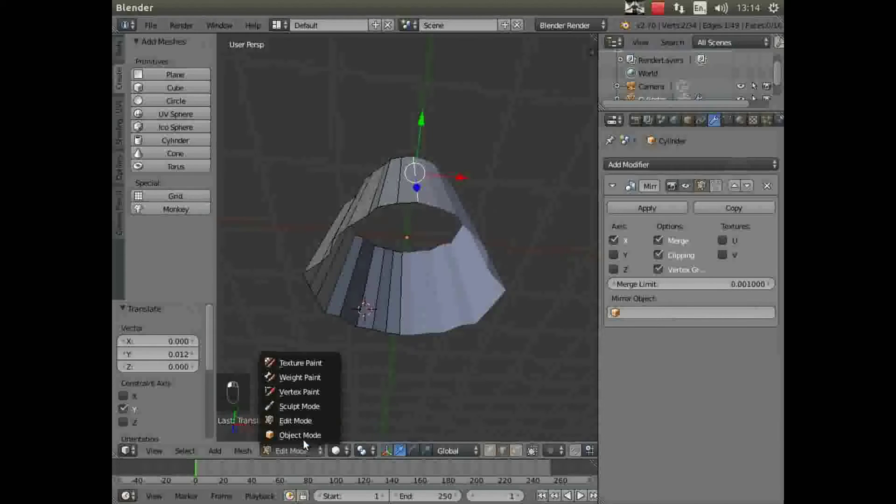
{"action": "left_click", "coordinate": [304, 436]}
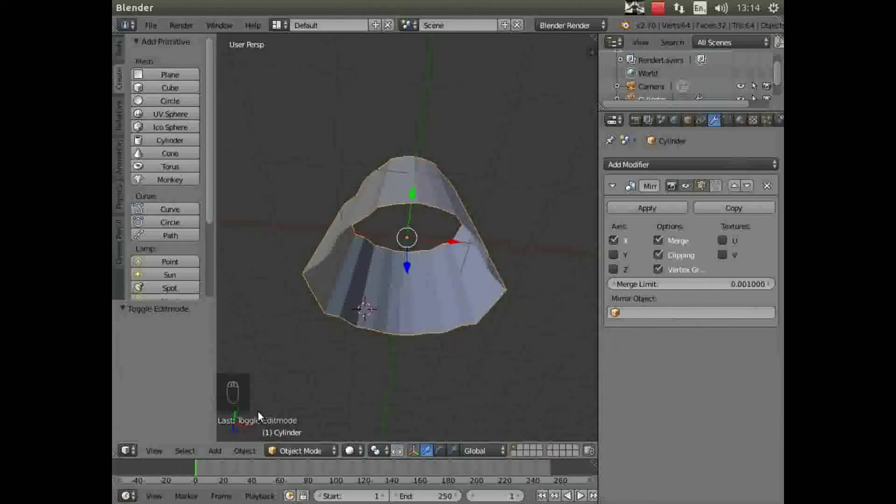
{"action": "left_click", "coordinate": [150, 451]}
{"action": "left_click", "coordinate": [180, 386]}
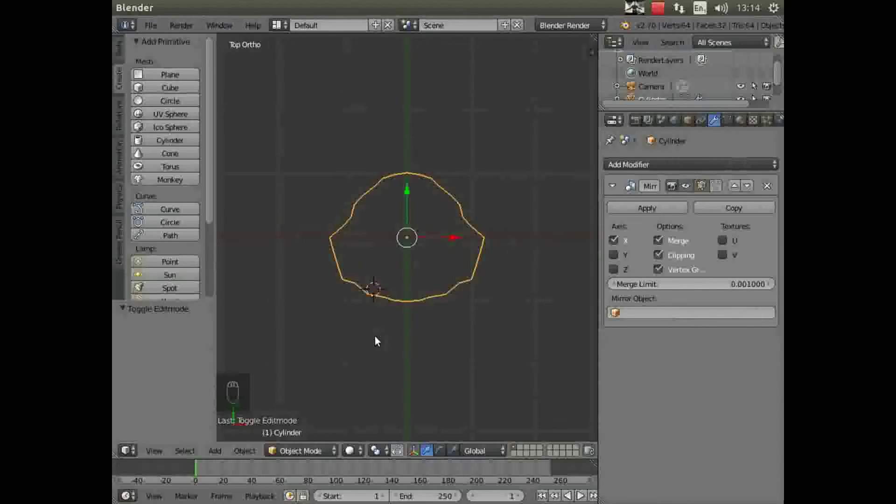
{"action": "key", "text": "KP_5"}
{"action": "middle_click_drag", "start_coordinate": [374, 336], "coordinate": [344, 283]}
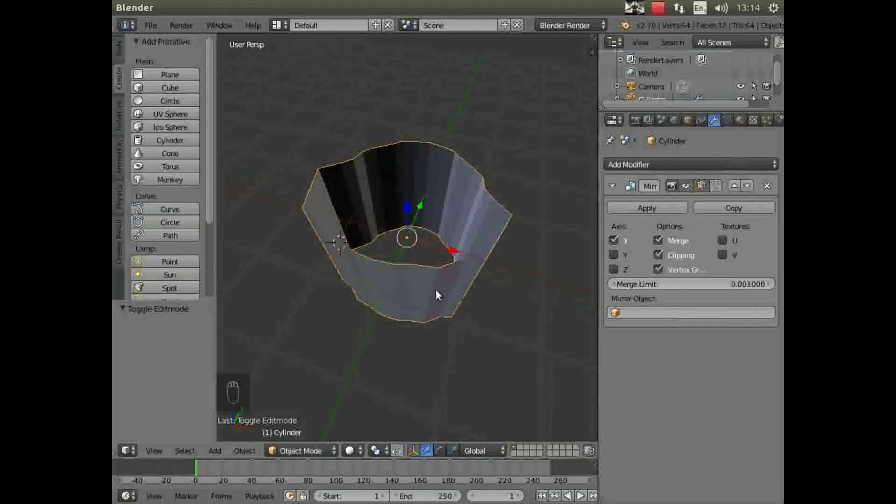
{"action": "middle_click_drag", "start_coordinate": [452, 293], "coordinate": [316, 292]}
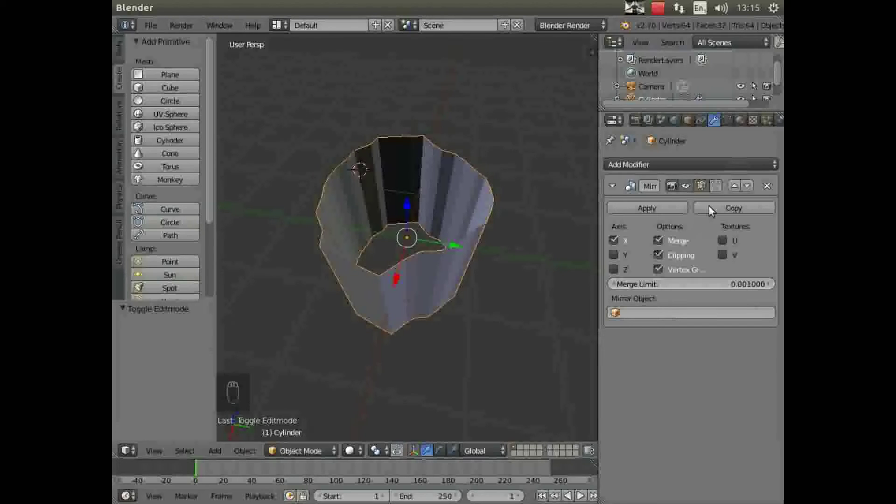
Set the cylinder's X rotation to 90° in its object transform properties.
{"action": "left_click", "coordinate": [687, 120]}
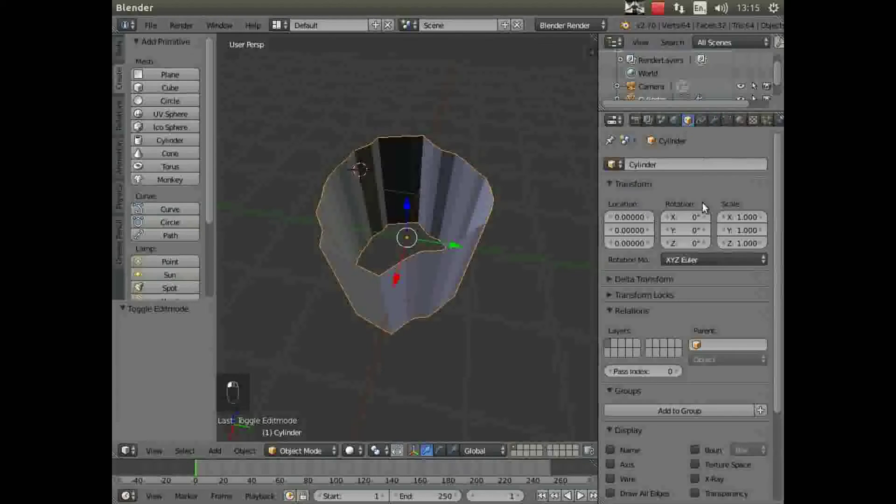
{"action": "left_click", "coordinate": [699, 218]}
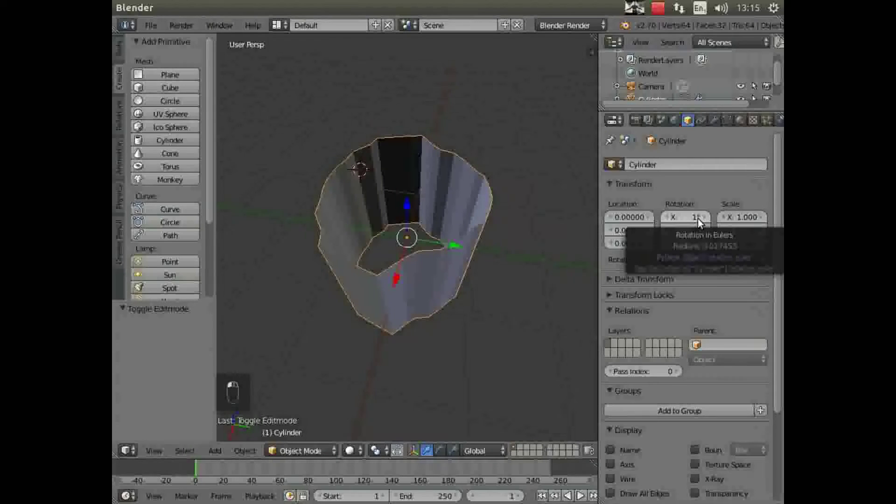
{"action": "left_click", "coordinate": [684, 216]}
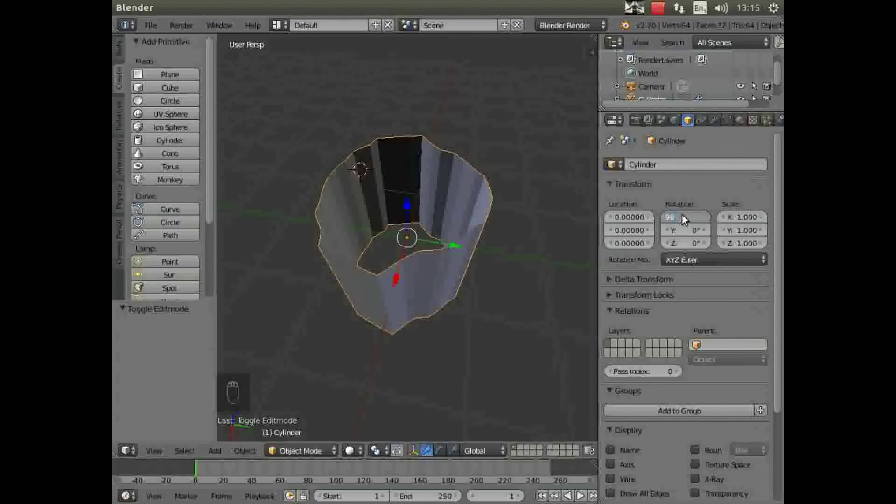
{"action": "key", "text": "Return"}
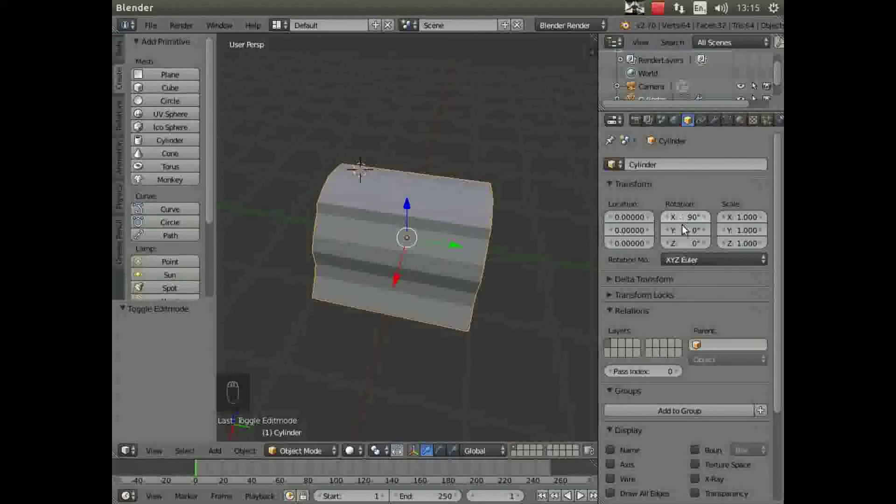
Put the rotated cylinder back into Edit Mode and inspect its editable half.
{"action": "middle_click_drag", "start_coordinate": [359, 346], "coordinate": [399, 301]}
{"action": "left_click", "coordinate": [324, 451]}
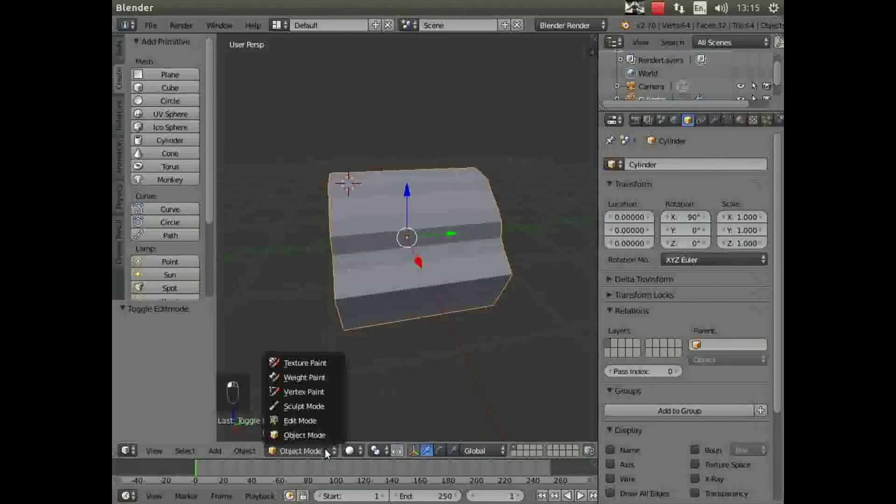
{"action": "left_click", "coordinate": [317, 421]}
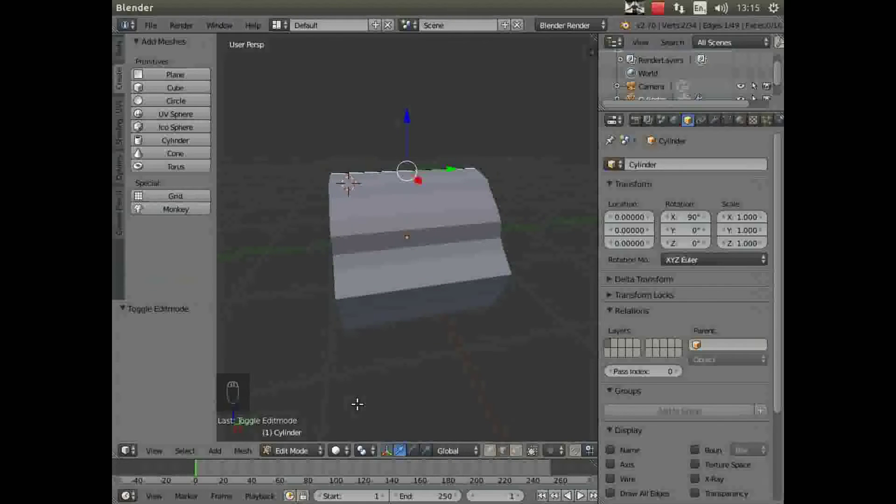
{"action": "middle_click_drag", "start_coordinate": [320, 385], "coordinate": [550, 357]}
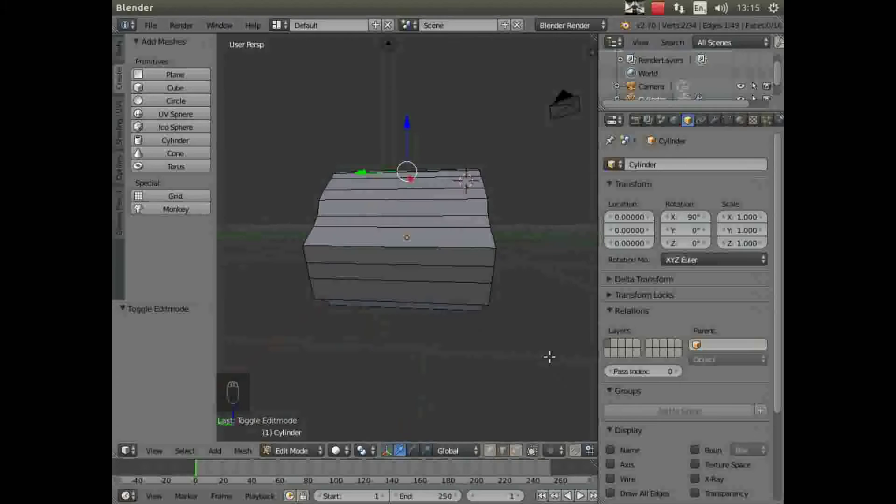
{"action": "mouse_move", "coordinate": [496, 366]}
{"action": "middle_mouse_down"}
{"action": "mouse_move", "coordinate": [578, 374]}
{"action": "mouse_move", "coordinate": [512, 369]}
{"action": "middle_mouse_up"}
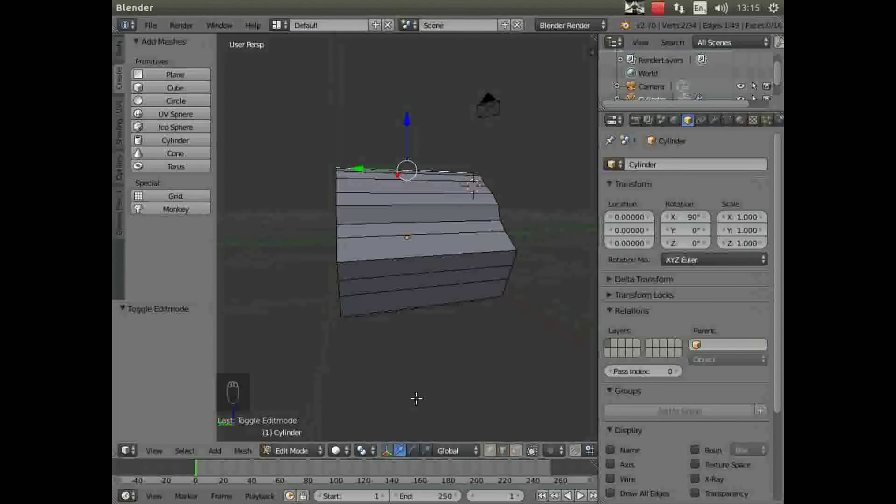
Select the whole half-mesh and stretch it along the Y axis by about 4.14, and again by about 1.34.
{"action": "key", "text": "a"}
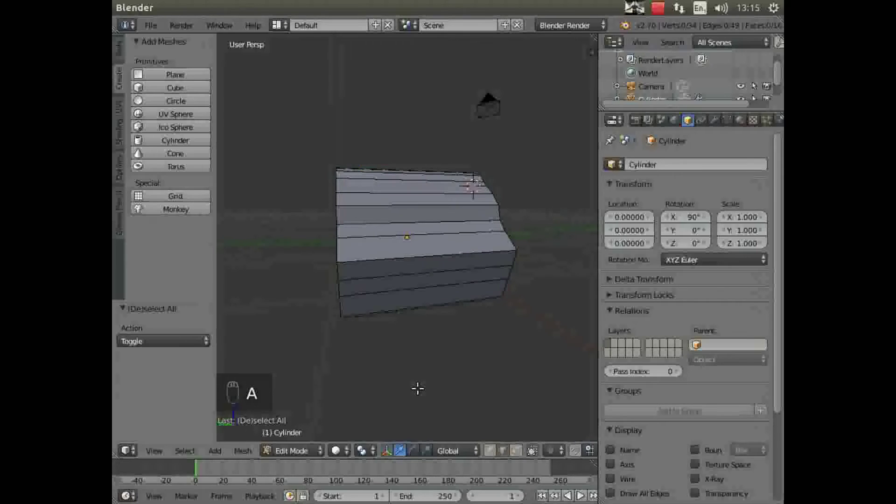
{"action": "key", "text": "a"}
{"action": "scroll", "coordinate": [418, 389], "scroll_direction": "down", "scroll_amount": 3}
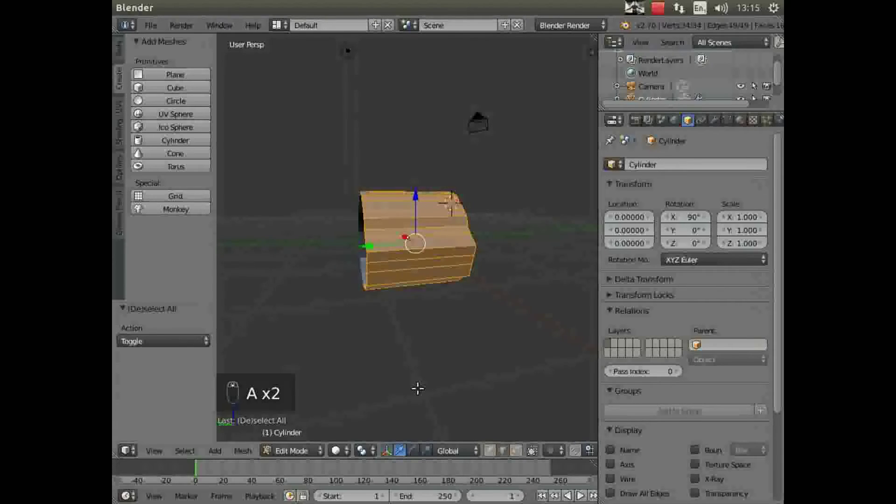
{"action": "left_click", "coordinate": [427, 450]}
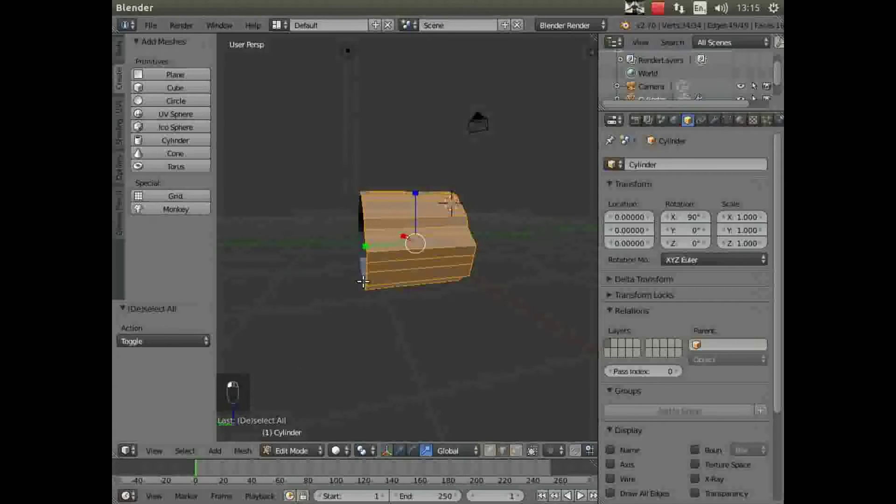
{"action": "scroll", "coordinate": [369, 290], "scroll_direction": "down", "scroll_amount": 2}
{"action": "middle_click_drag", "start_coordinate": [369, 290], "coordinate": [364, 250]}
{"action": "left_click_drag", "start_coordinate": [362, 240], "coordinate": [607, 245]}
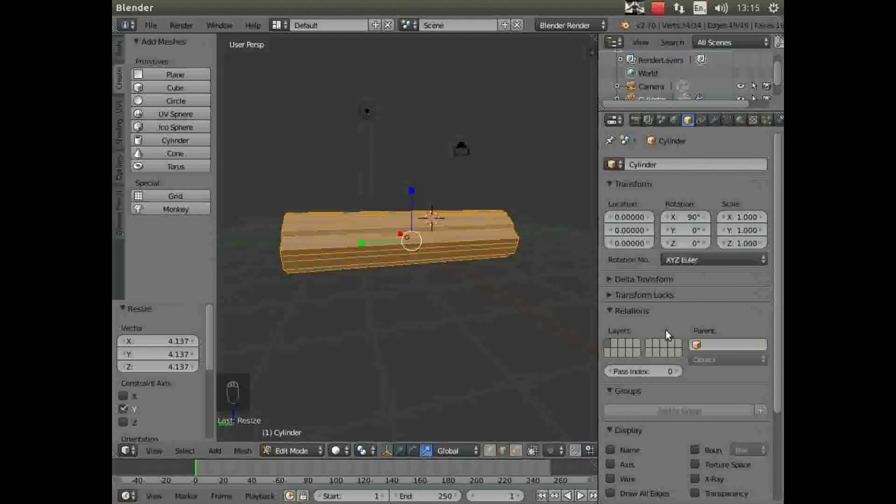
{"action": "left_click_drag", "start_coordinate": [362, 243], "coordinate": [345, 240]}
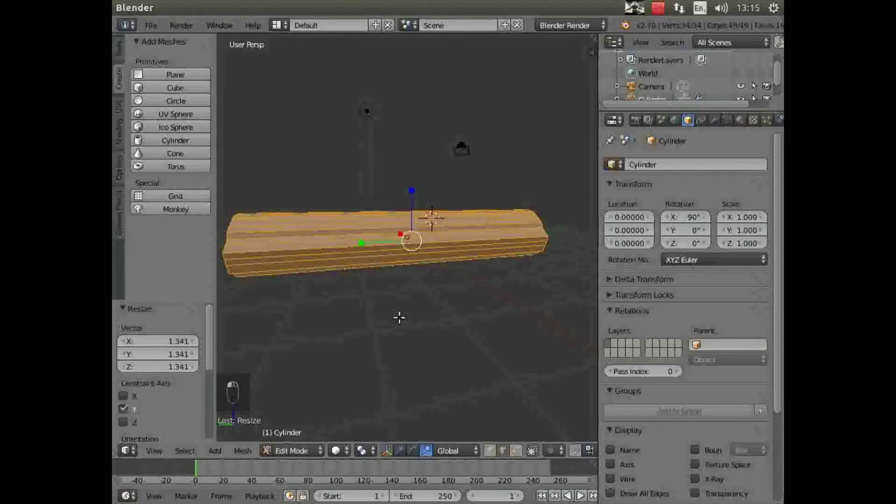
{"action": "mouse_move", "coordinate": [399, 319]}
{"action": "middle_mouse_down"}
{"action": "mouse_move", "coordinate": [541, 312]}
{"action": "mouse_move", "coordinate": [386, 310]}
{"action": "mouse_move", "coordinate": [484, 328]}
{"action": "mouse_move", "coordinate": [400, 308]}
{"action": "middle_mouse_up"}
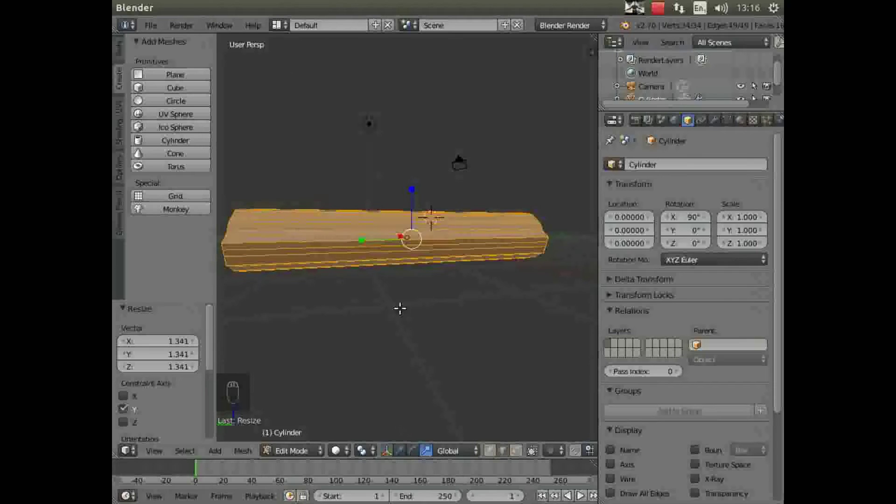
Add a single loop cut around the stretched tube and slide it about 0.30 from the middle towards the far end.
{"action": "mouse_move", "coordinate": [113, 80]}
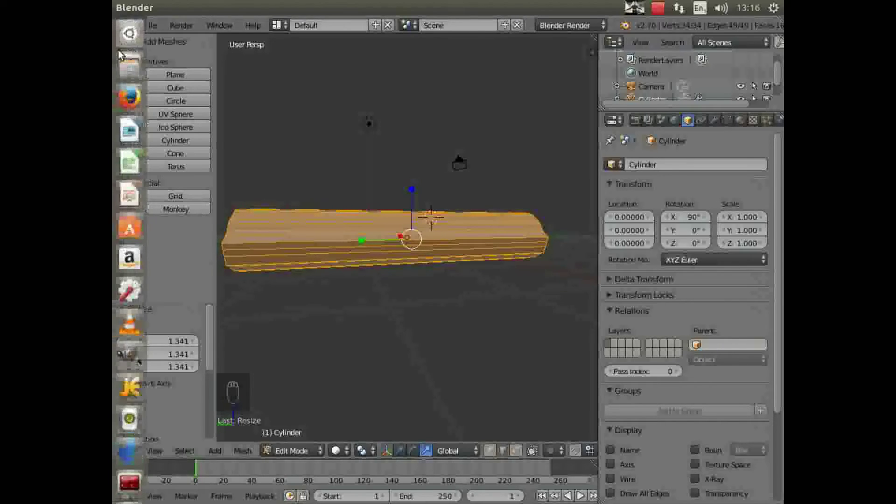
{"action": "left_click", "coordinate": [122, 53]}
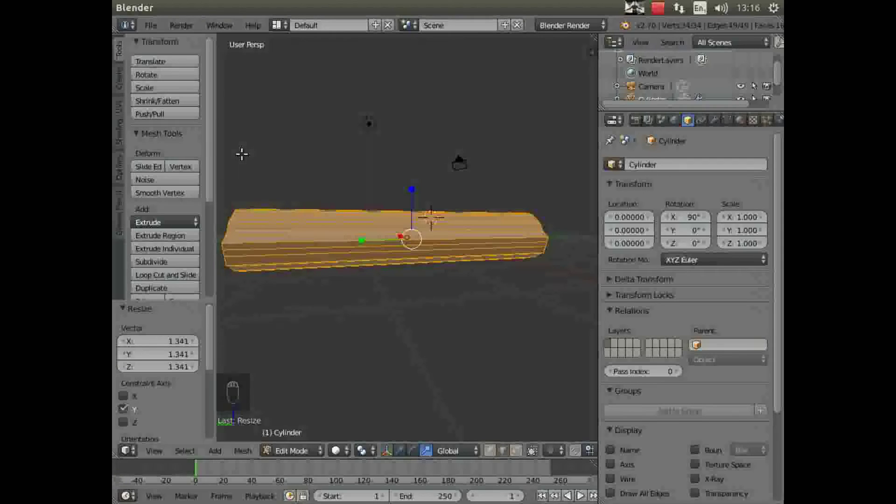
{"action": "left_click", "coordinate": [172, 276]}
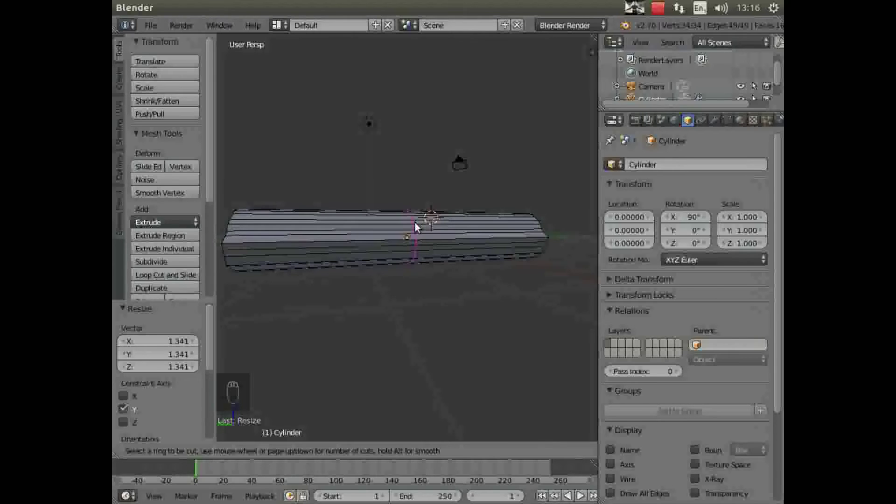
{"action": "scroll", "coordinate": [415, 223], "scroll_direction": "up", "scroll_amount": 4}
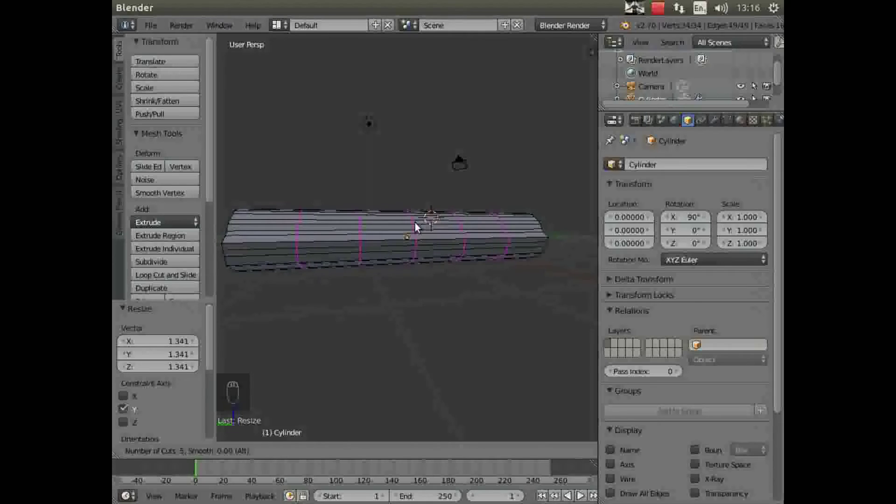
{"action": "scroll", "coordinate": [415, 222], "scroll_direction": "down", "scroll_amount": 4}
{"action": "left_click", "coordinate": [413, 234]}
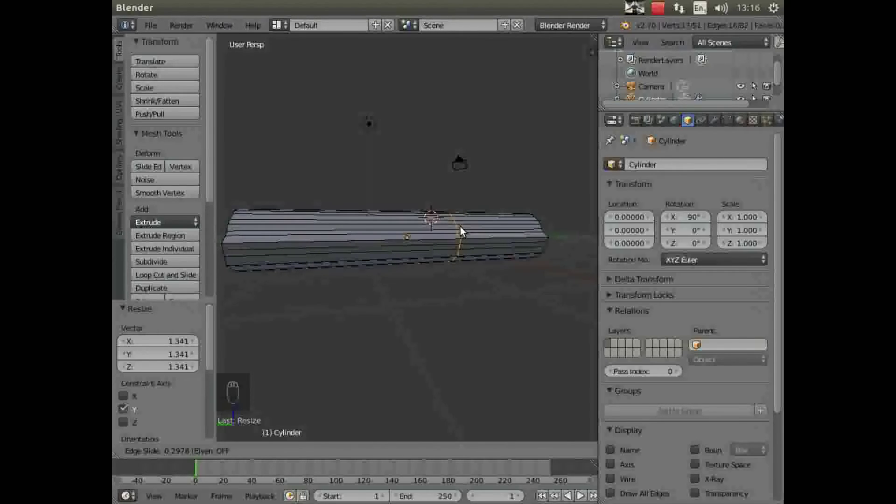
{"action": "left_click", "coordinate": [460, 225]}
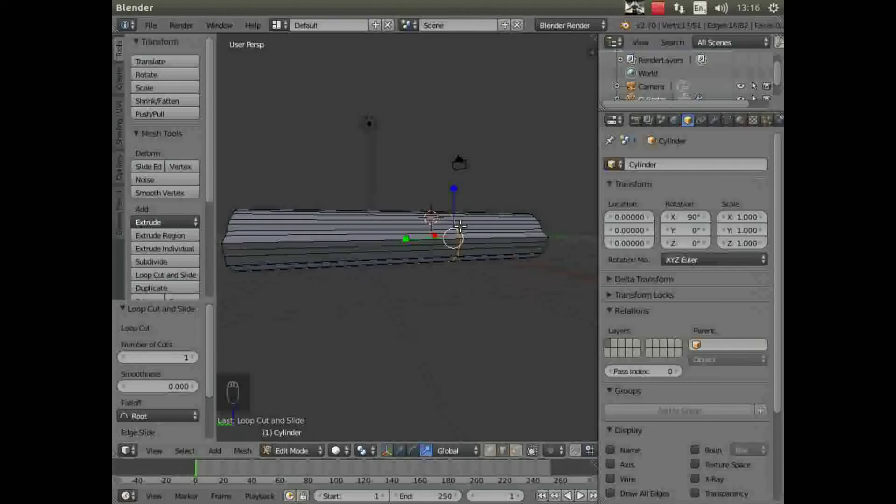
Select the edge loop around the open end nearest the new cut and scale it uniformly to about 0.219.
{"action": "middle_click_drag", "start_coordinate": [472, 296], "coordinate": [355, 296]}
{"action": "middle_click_drag", "start_coordinate": [372, 297], "coordinate": [344, 281]}
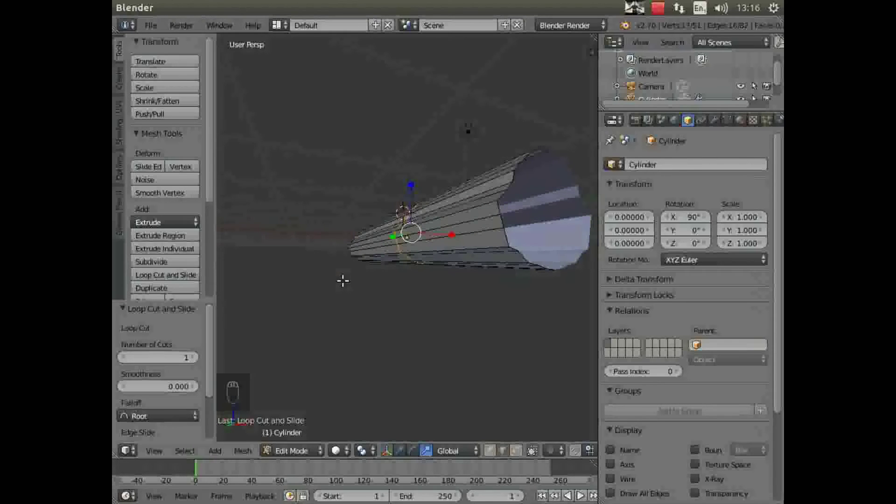
{"action": "left_click", "coordinate": [490, 451]}
{"action": "right_click", "coordinate": [509, 248]}
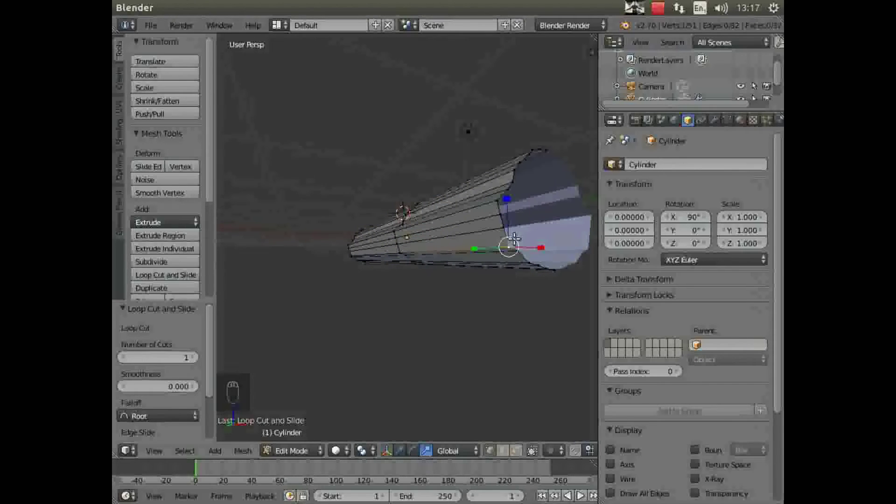
{"action": "right_click", "coordinate": [503, 228], "text": "shift"}
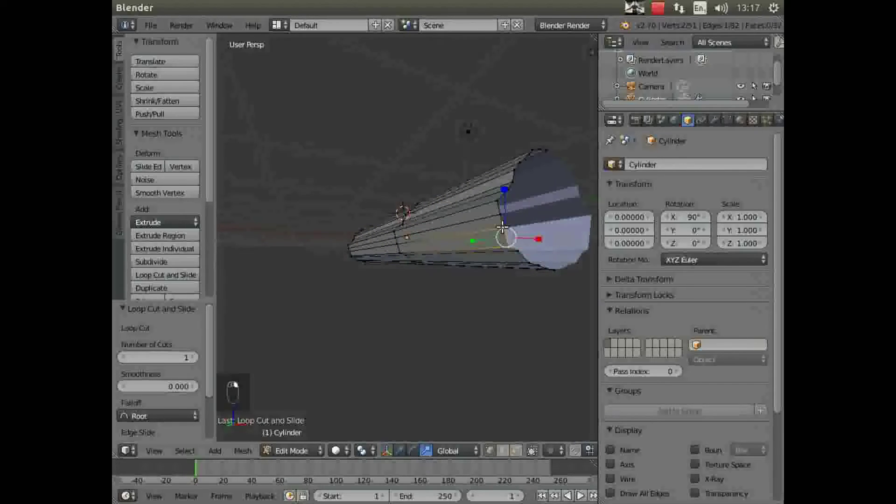
{"action": "left_click", "coordinate": [183, 451]}
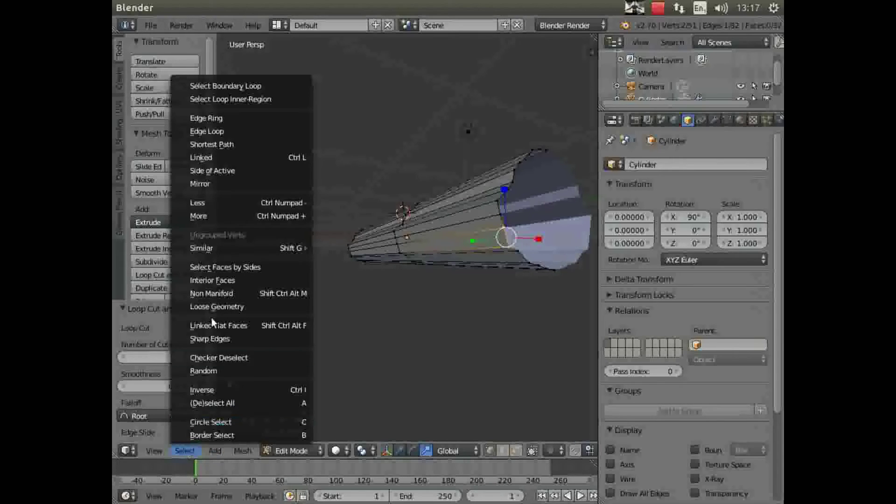
{"action": "left_click", "coordinate": [223, 130]}
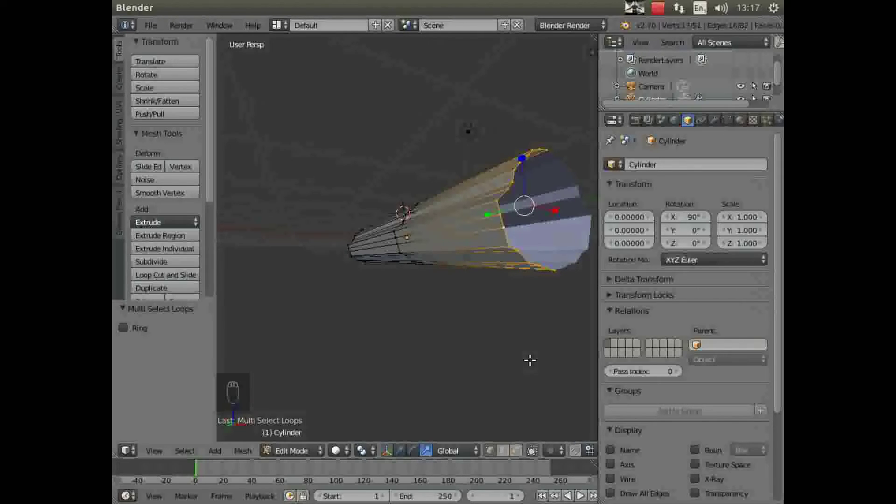
{"action": "key", "text": "s"}
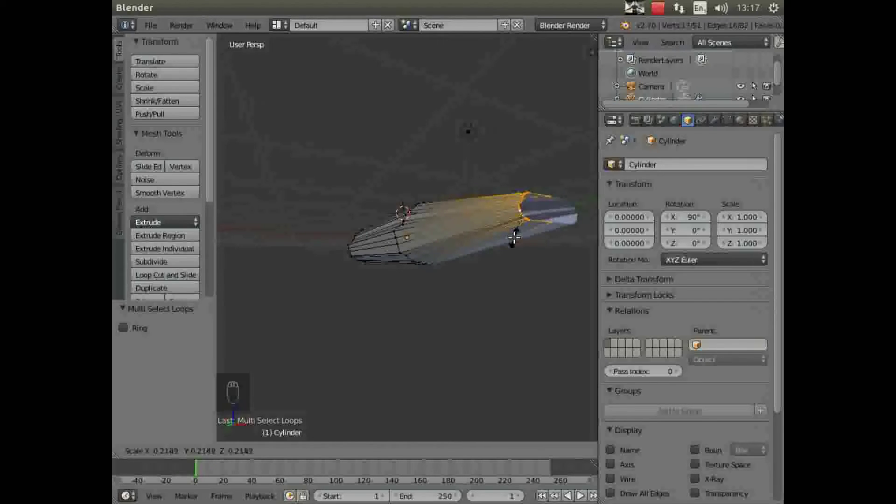
{"action": "left_click", "coordinate": [515, 237]}
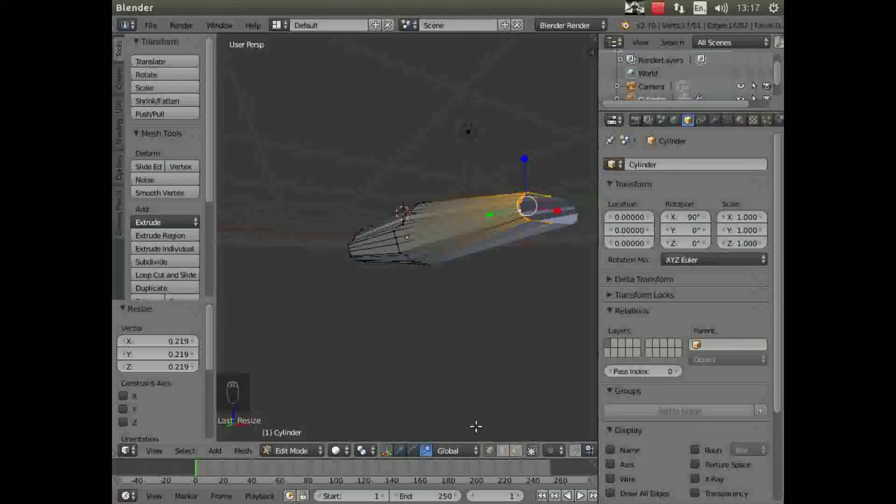
Raise the shrunken end loop about 0.357 along the Z axis.
{"action": "left_click", "coordinate": [400, 451]}
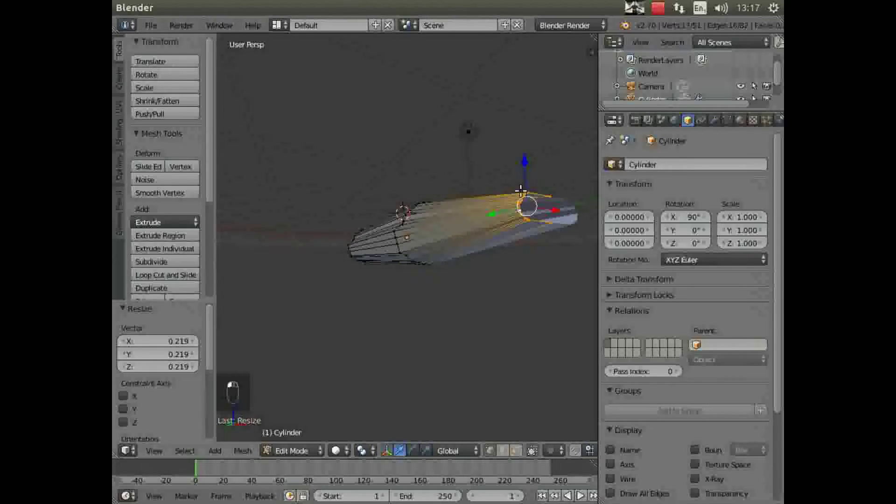
{"action": "middle_click_drag", "start_coordinate": [480, 300], "coordinate": [531, 302]}
{"action": "left_click_drag", "start_coordinate": [546, 193], "coordinate": [549, 184]}
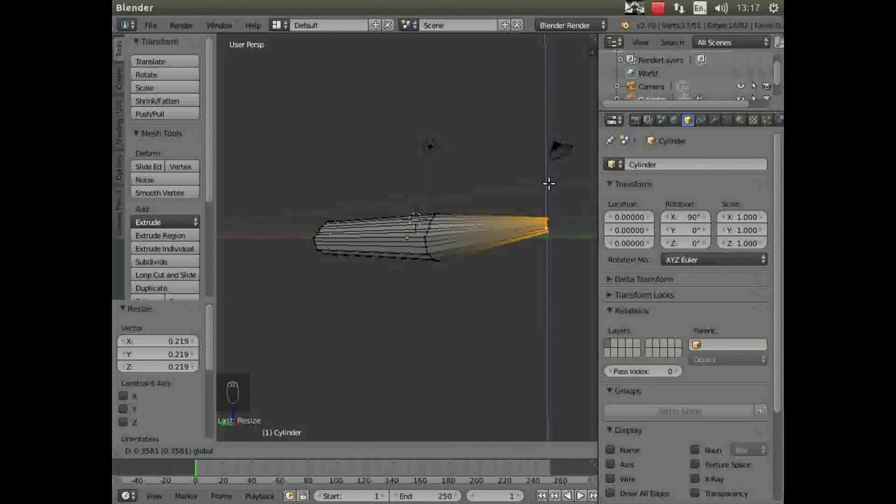
{"action": "left_click_drag", "start_coordinate": [550, 183], "coordinate": [551, 184]}
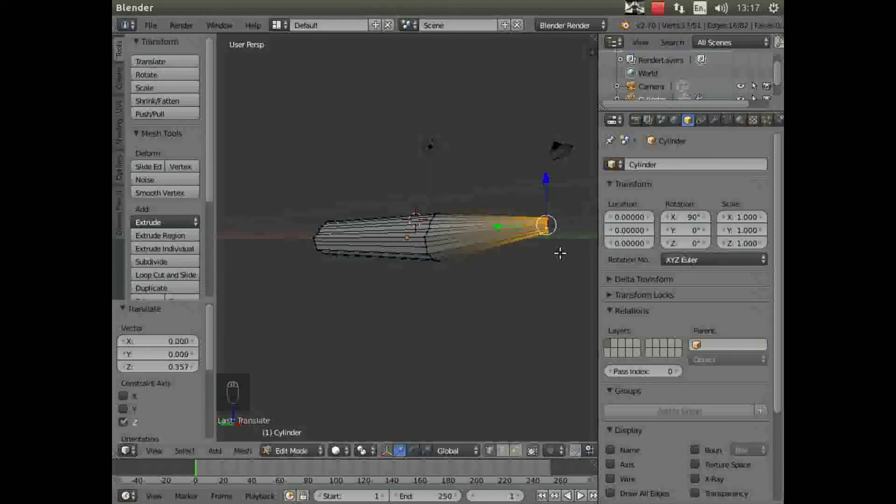
From the top view, scale the tapered end loop along the X axis to about 0.298.
{"action": "middle_click_drag", "start_coordinate": [562, 264], "coordinate": [494, 287]}
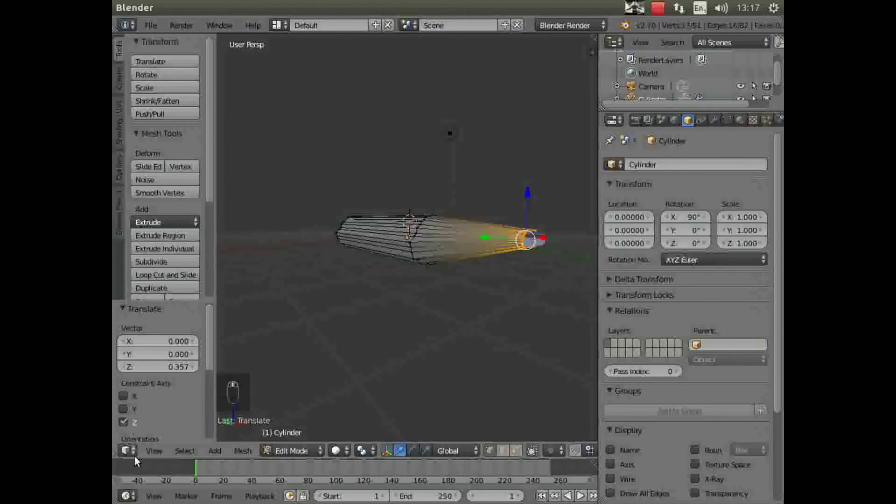
{"action": "left_click", "coordinate": [154, 451]}
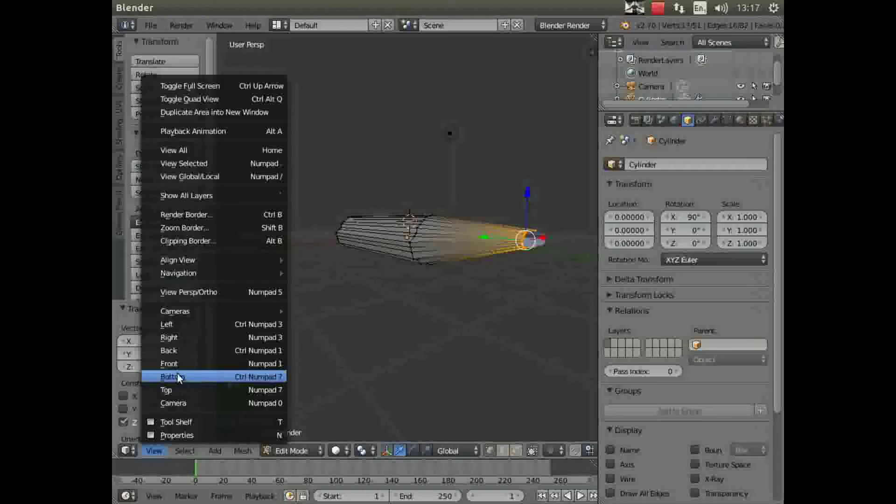
{"action": "left_click", "coordinate": [183, 390]}
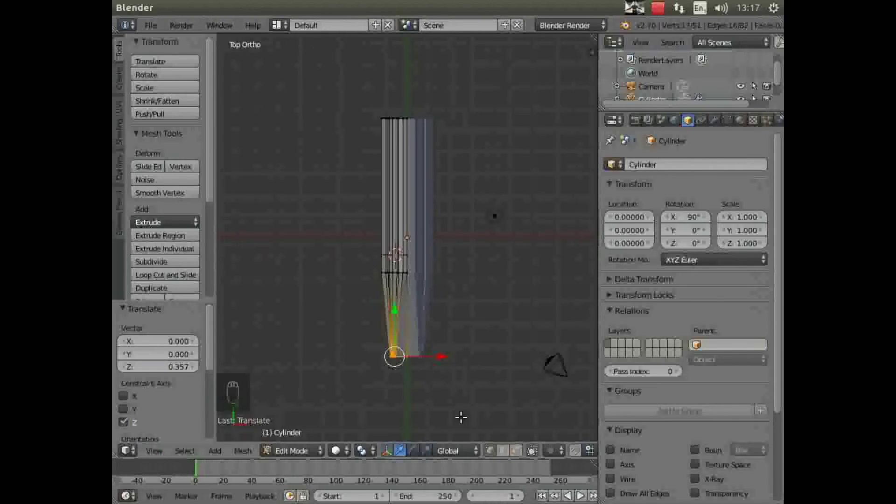
{"action": "left_click", "coordinate": [427, 451]}
{"action": "left_click_drag", "start_coordinate": [446, 358], "coordinate": [411, 356]}
{"action": "middle_click_drag", "start_coordinate": [408, 406], "coordinate": [424, 322]}
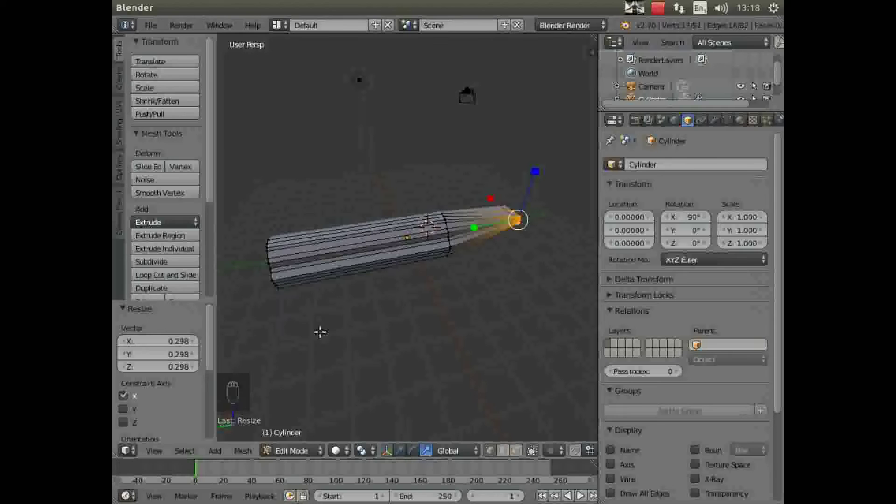
Add a single loop cut to the long untapered section and slide it about 0.32 towards the wide end.
{"action": "key", "text": "a"}
{"action": "key", "text": "a"}
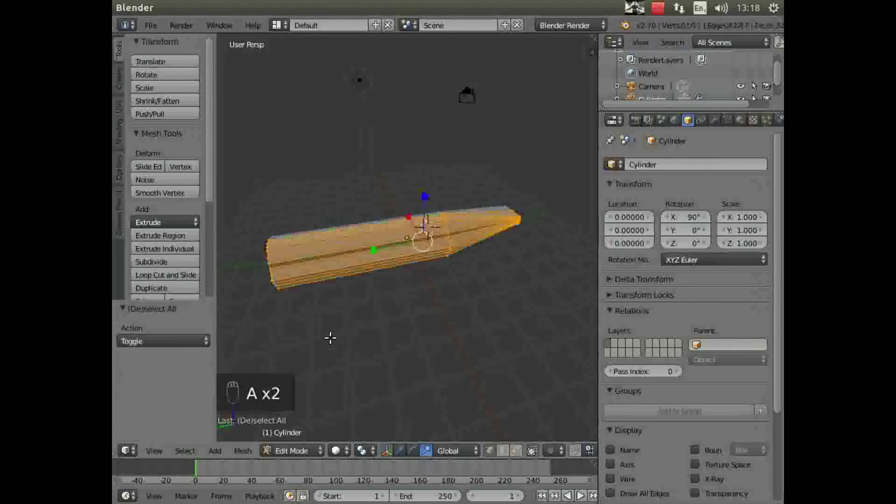
{"action": "left_click", "coordinate": [164, 274]}
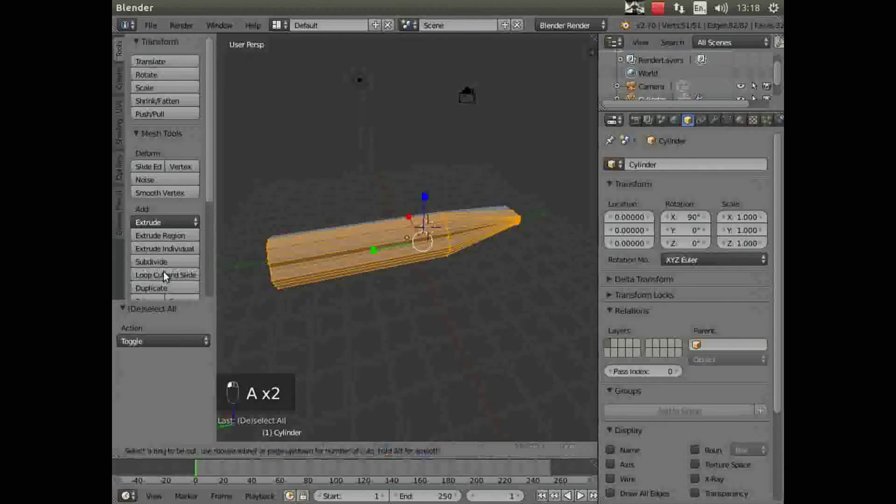
{"action": "left_click", "coordinate": [351, 243]}
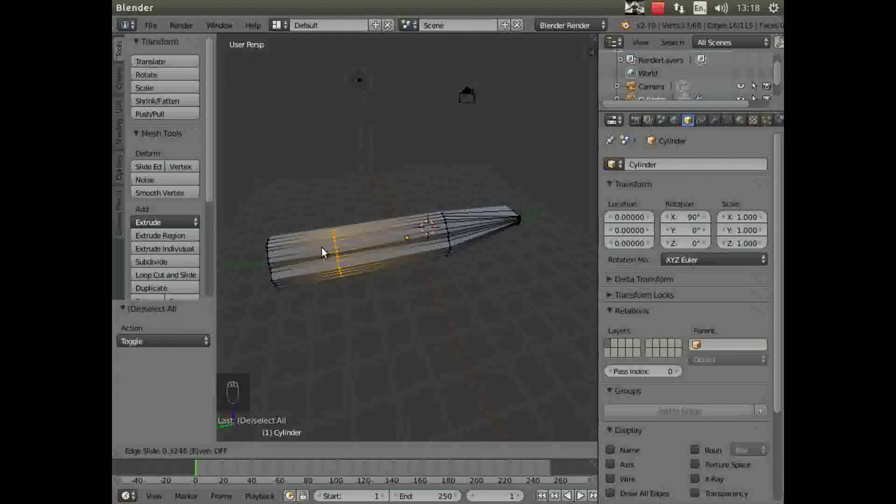
{"action": "left_click", "coordinate": [321, 247]}
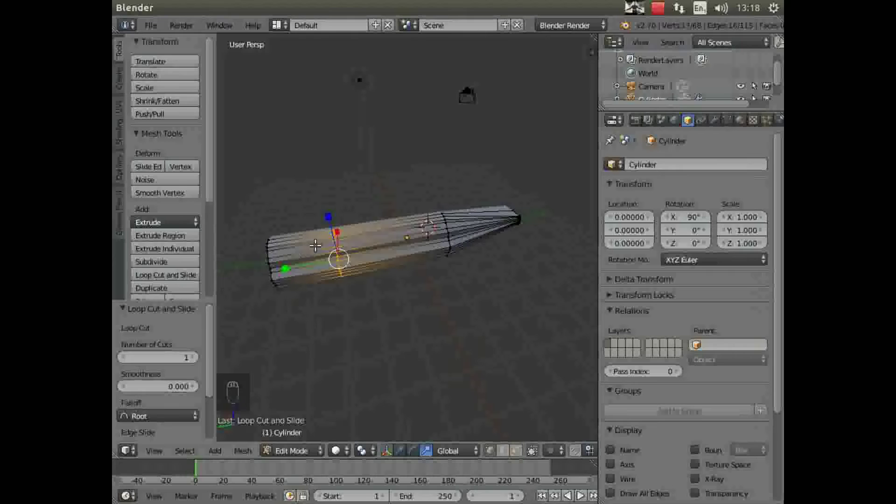
Add two more single loop cuts between the previous cut and the wide open end, sliding the second about 0.53 towards the first.
{"action": "left_click", "coordinate": [180, 274]}
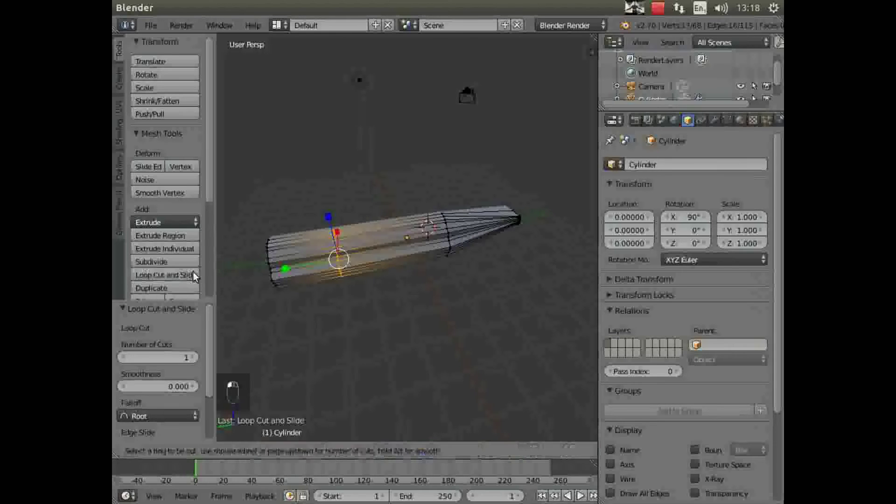
{"action": "left_click", "coordinate": [312, 250]}
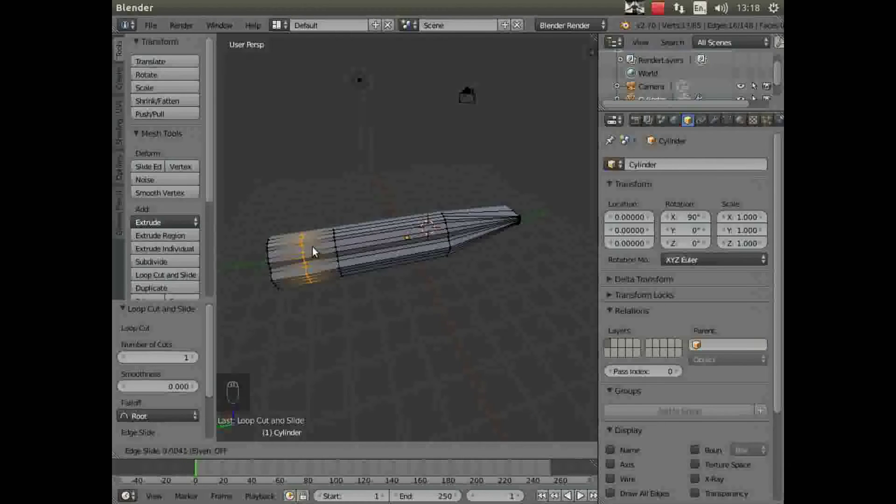
{"action": "left_click", "coordinate": [316, 245]}
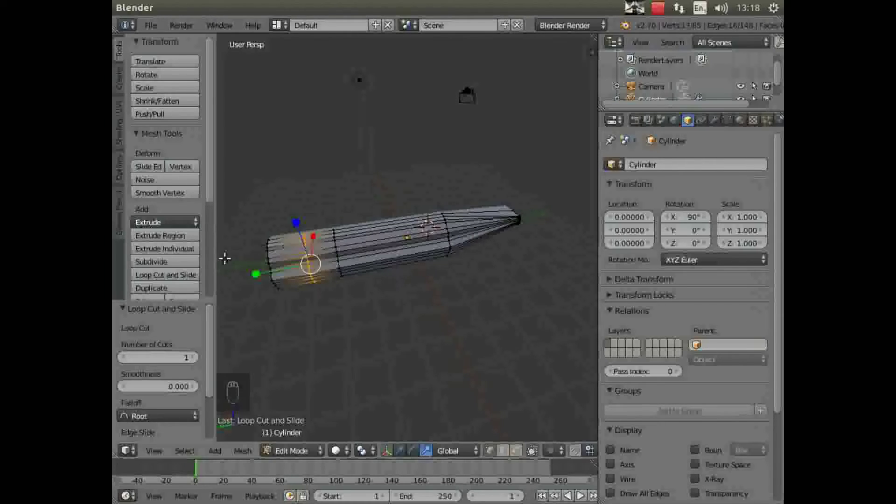
{"action": "left_click", "coordinate": [167, 271]}
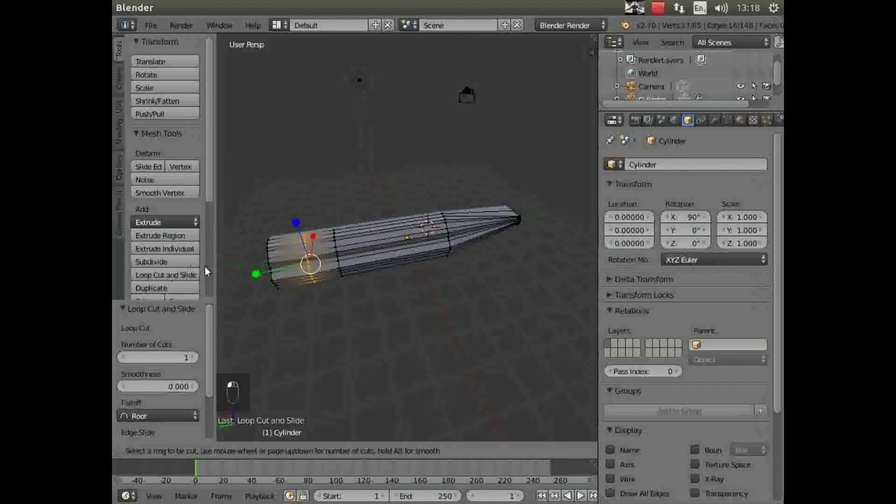
{"action": "left_click", "coordinate": [291, 263]}
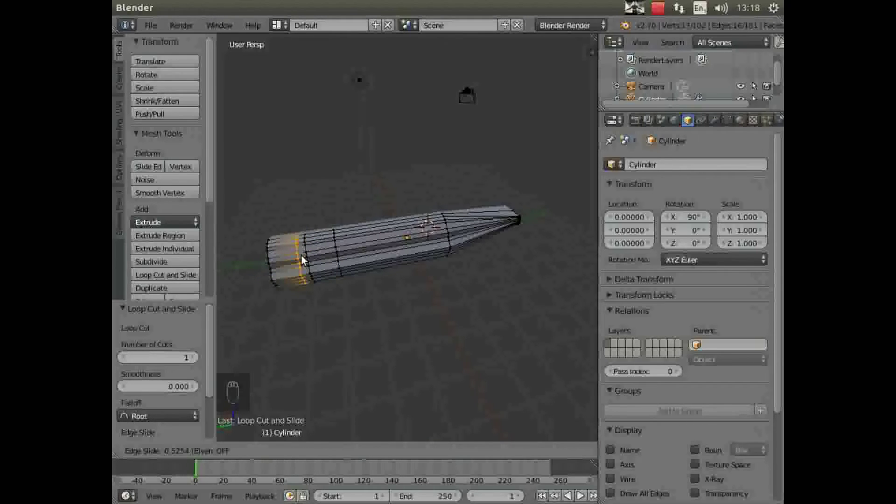
{"action": "left_click", "coordinate": [301, 256]}
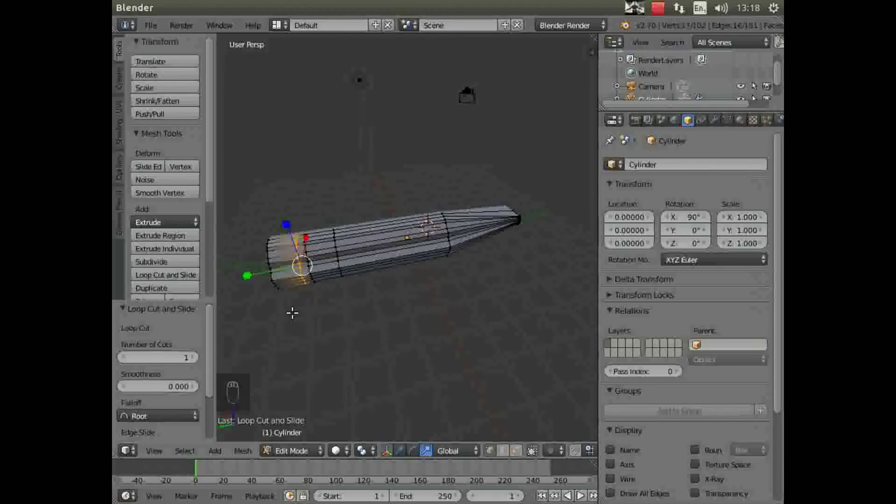
Select the edge loop around the wide open end and scale it uniformly to about 0.196.
{"action": "right_click", "coordinate": [268, 241]}
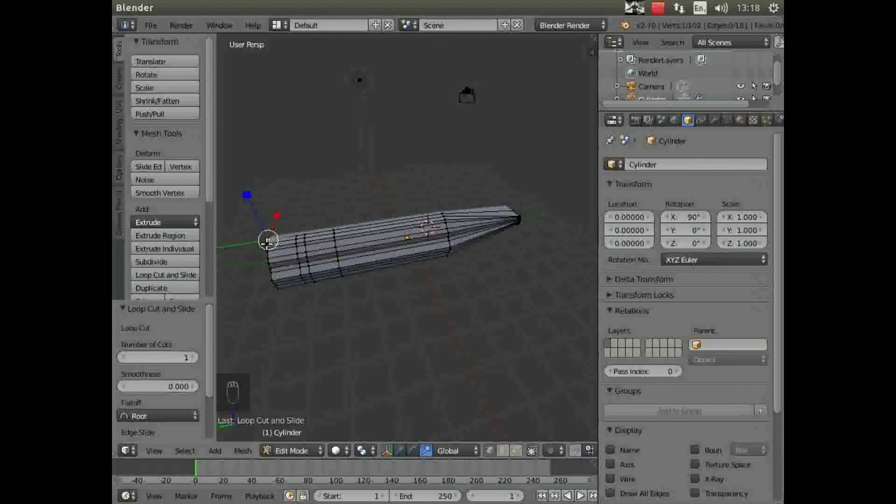
{"action": "right_click", "coordinate": [267, 241], "text": "shift"}
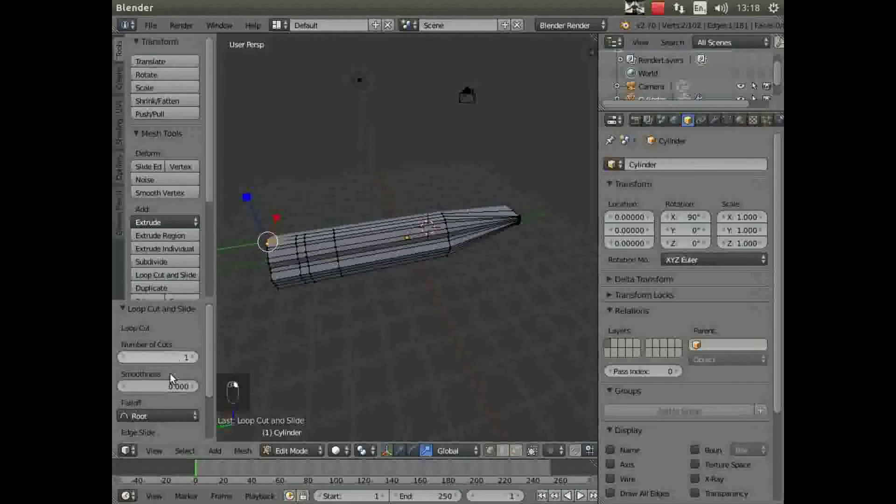
{"action": "left_click", "coordinate": [188, 450]}
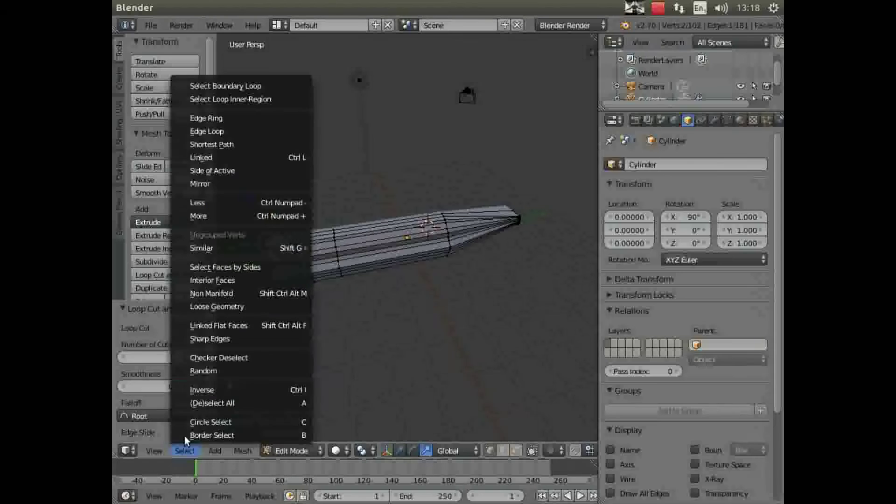
{"action": "left_click", "coordinate": [216, 134]}
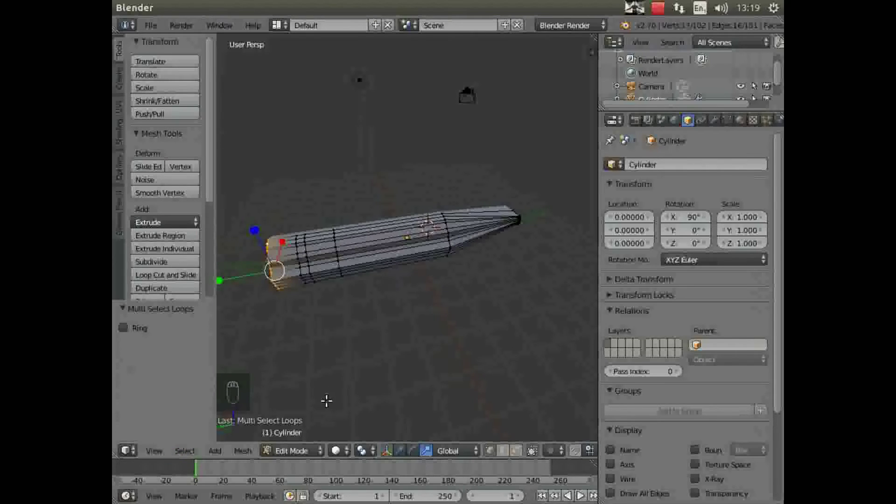
{"action": "key", "text": "s"}
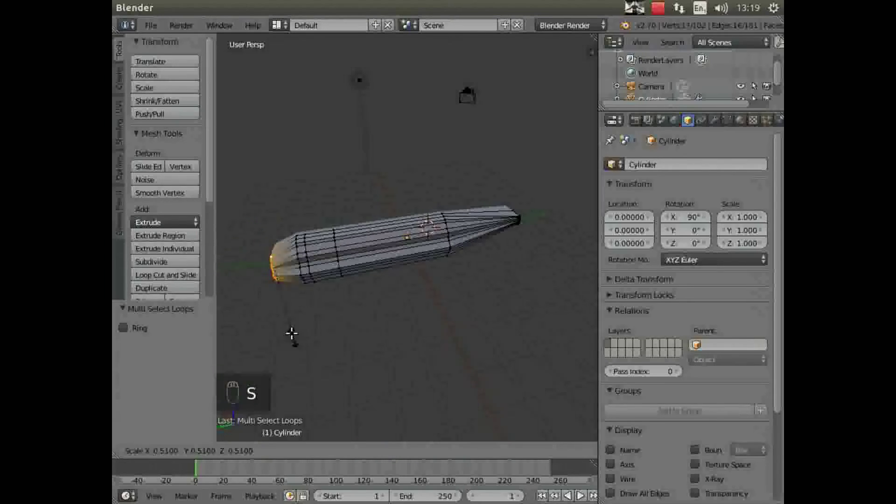
{"action": "left_click", "coordinate": [278, 297]}
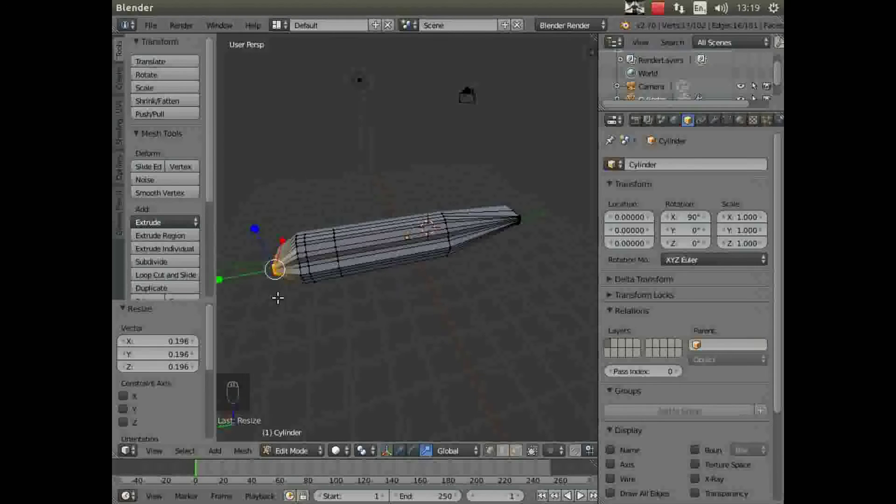
Move the newly shrunken end loop about 0.476 along the X axis towards the mirror plane.
{"action": "middle_click_drag", "start_coordinate": [272, 304], "coordinate": [400, 287]}
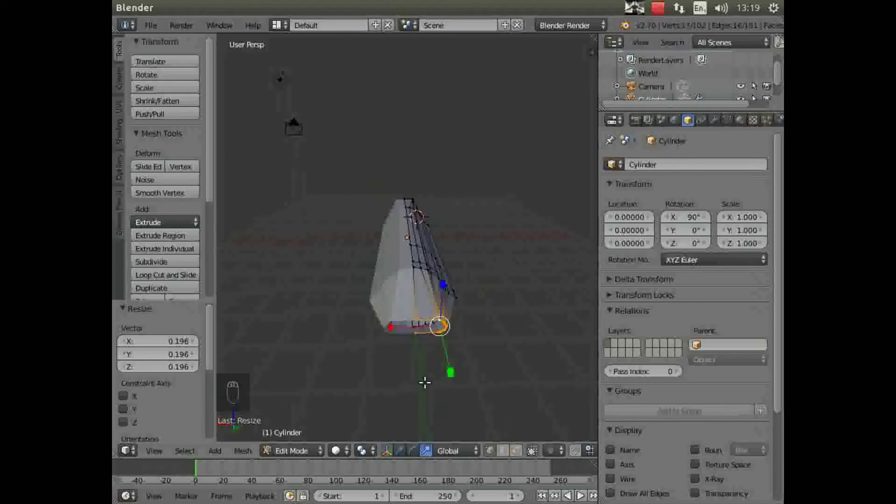
{"action": "left_click", "coordinate": [400, 451]}
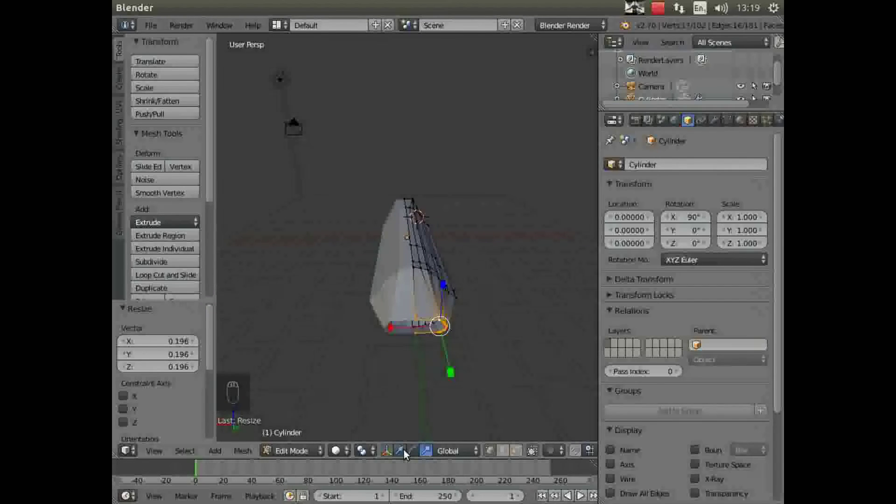
{"action": "left_click_drag", "start_coordinate": [392, 328], "coordinate": [376, 323]}
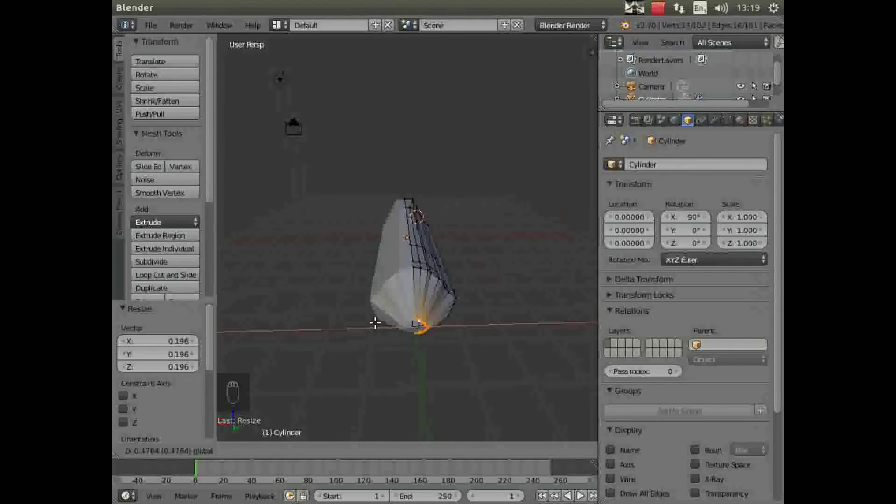
{"action": "left_click_drag", "start_coordinate": [376, 323], "coordinate": [375, 323]}
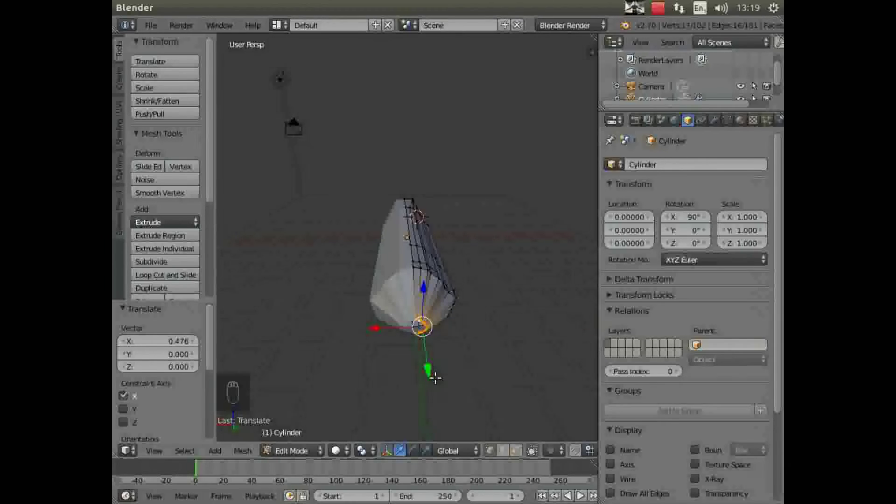
Select four upper vertices on the loop beside the shrunken end, lower them about 0.211 along Z, and raise them back about 0.064.
{"action": "middle_click_drag", "start_coordinate": [463, 388], "coordinate": [419, 376]}
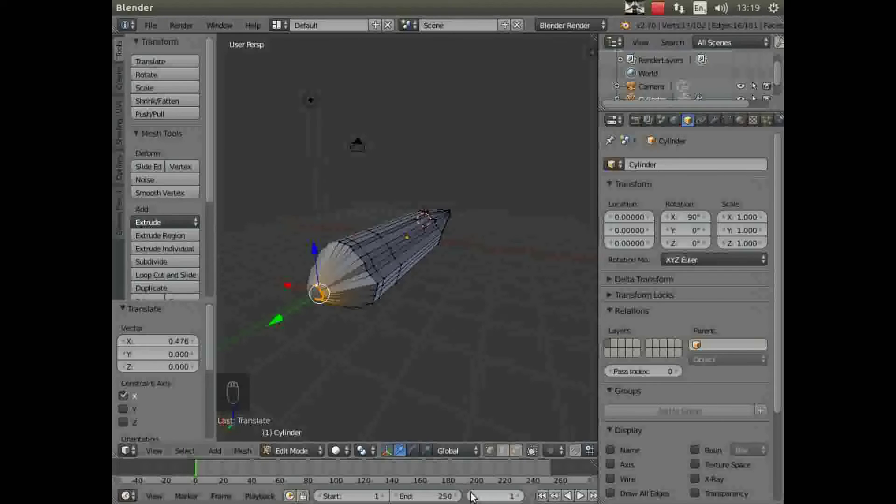
{"action": "middle_click_drag", "start_coordinate": [407, 377], "coordinate": [433, 385]}
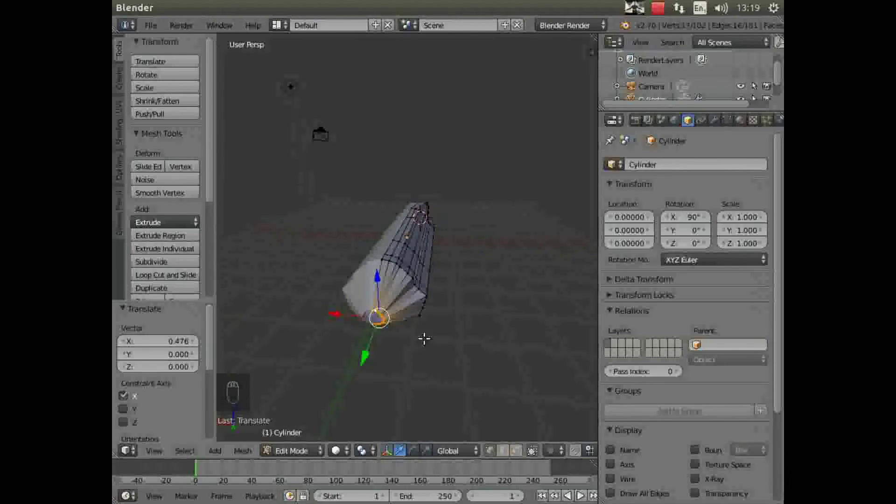
{"action": "right_click", "coordinate": [382, 259]}
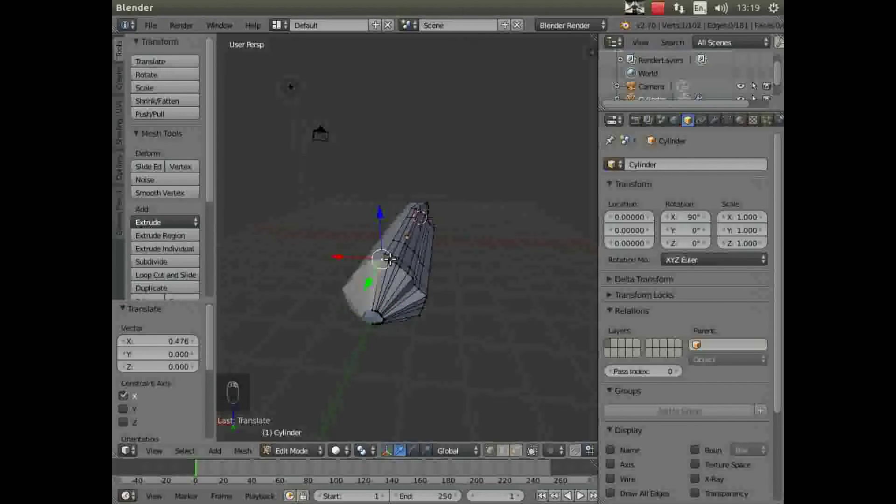
{"action": "right_click", "coordinate": [389, 259], "text": "shift"}
{"action": "right_click", "coordinate": [397, 264], "text": "shift"}
{"action": "right_click", "coordinate": [398, 266], "text": "shift"}
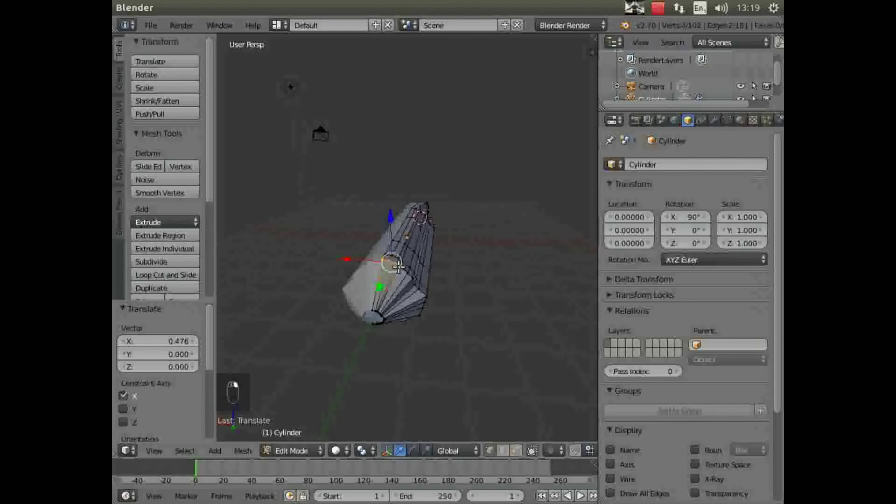
{"action": "key", "text": "g"}
{"action": "key", "text": "z"}
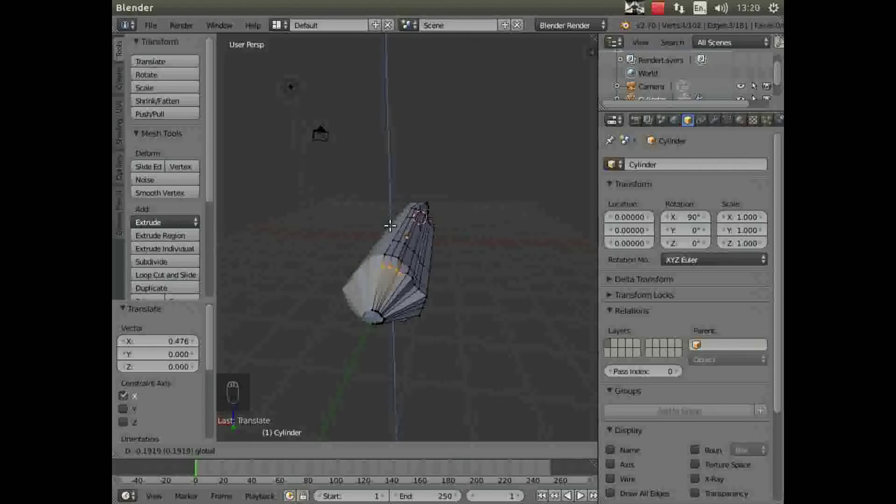
{"action": "left_click", "coordinate": [391, 228]}
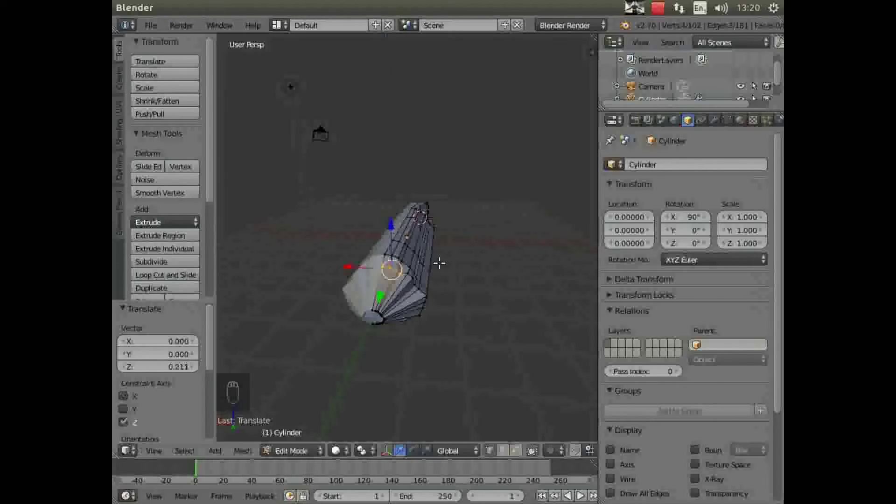
{"action": "middle_click_drag", "start_coordinate": [436, 330], "coordinate": [384, 347]}
{"action": "left_click_drag", "start_coordinate": [299, 228], "coordinate": [303, 224]}
Select the next vertex down on that loop, lower it slightly along Z and move it about 0.191 along X.
{"action": "middle_click_drag", "start_coordinate": [320, 324], "coordinate": [366, 302]}
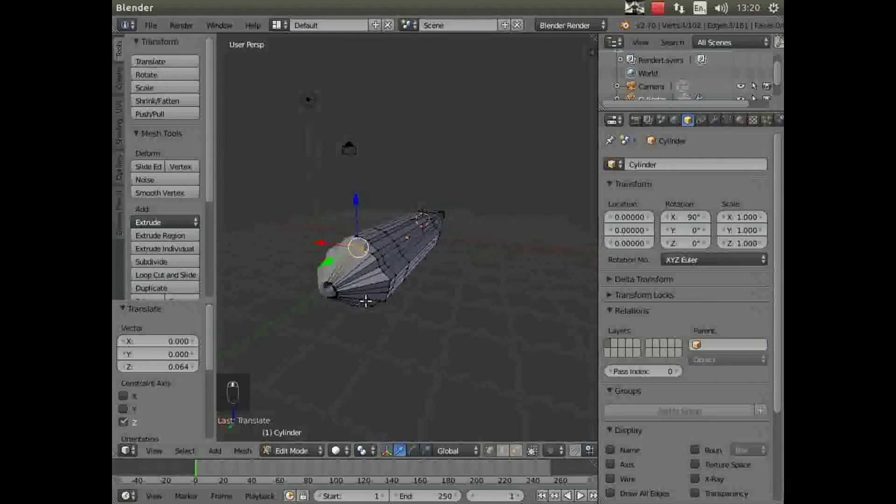
{"action": "left_click", "coordinate": [373, 254]}
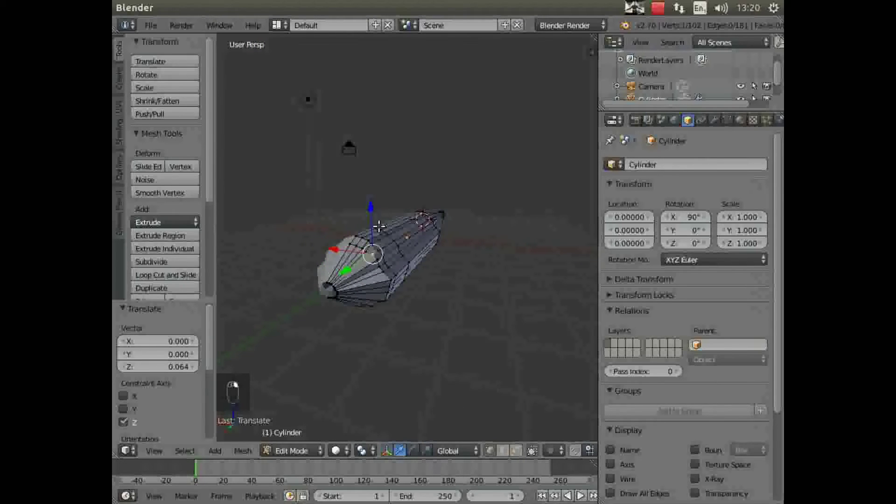
{"action": "left_click_drag", "start_coordinate": [370, 207], "coordinate": [369, 209]}
{"action": "left_click_drag", "start_coordinate": [336, 251], "coordinate": [325, 249]}
Raise one upper vertex beside the newly tapered end about 0.11 along Z and shift its neighbour about 0.018 along Z.
{"action": "middle_click_drag", "start_coordinate": [391, 334], "coordinate": [355, 366]}
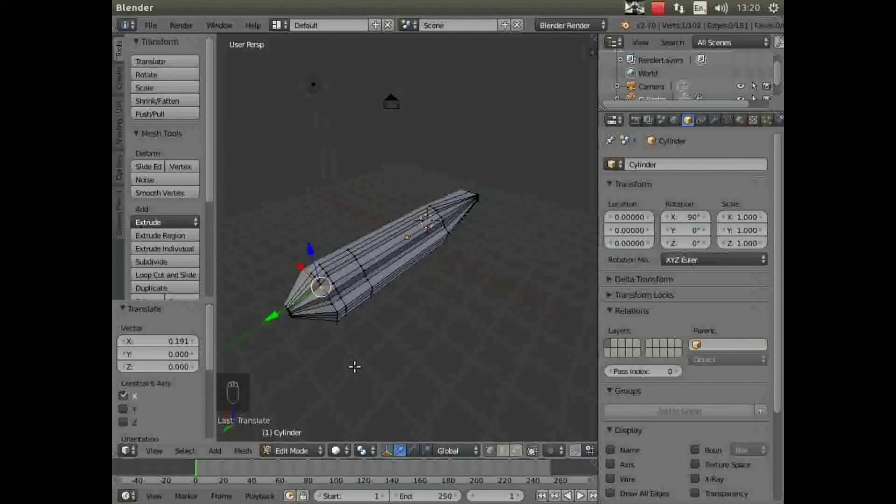
{"action": "right_click", "coordinate": [322, 264]}
{"action": "left_click_drag", "start_coordinate": [310, 226], "coordinate": [310, 222]}
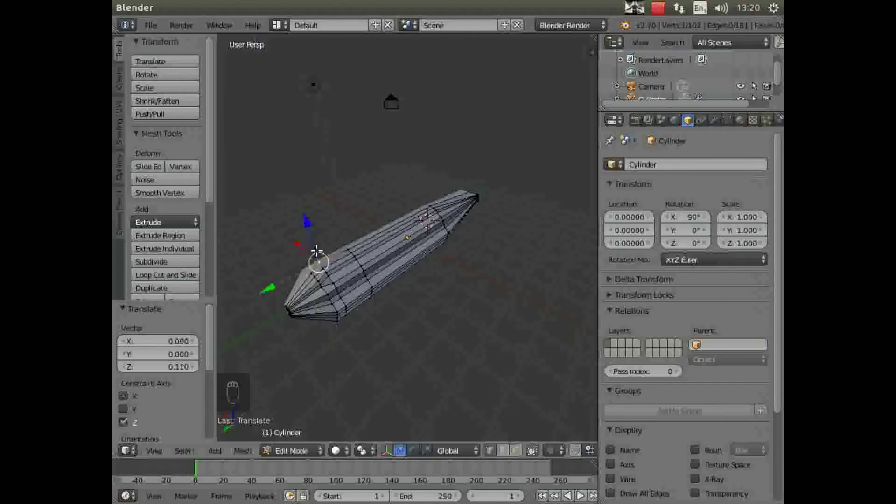
{"action": "left_click", "coordinate": [323, 269]}
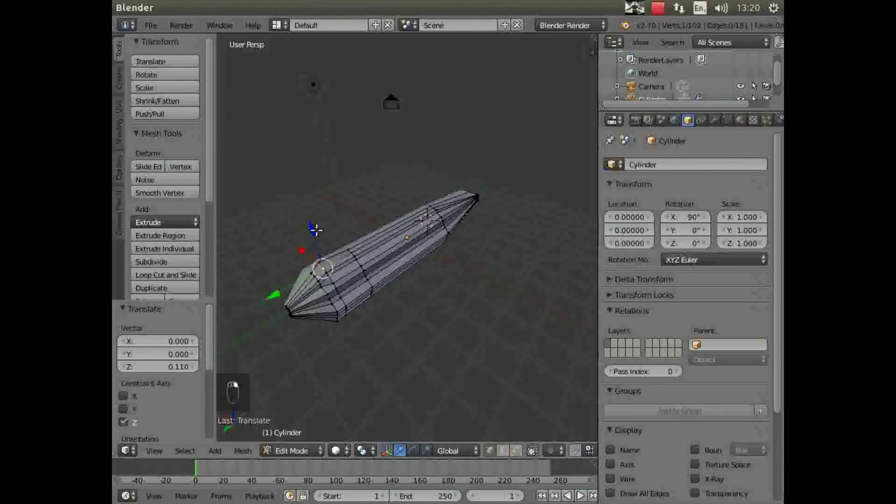
{"action": "left_click_drag", "start_coordinate": [315, 229], "coordinate": [330, 236]}
Lower three upper vertices on the loop beside the opposite tapered end about 0.026 along Z, and lower a single vertex there about 0.044.
{"action": "middle_click_drag", "start_coordinate": [418, 296], "coordinate": [376, 267]}
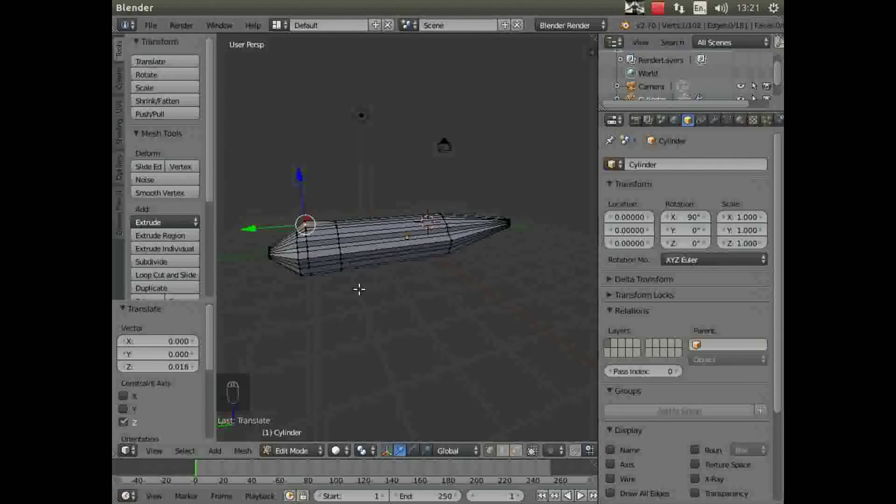
{"action": "middle_click_drag", "start_coordinate": [360, 293], "coordinate": [390, 343]}
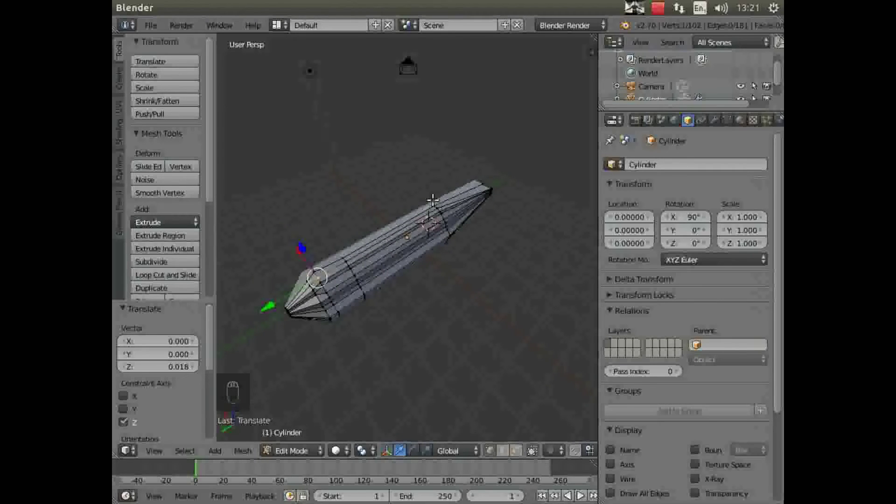
{"action": "left_click", "coordinate": [433, 205]}
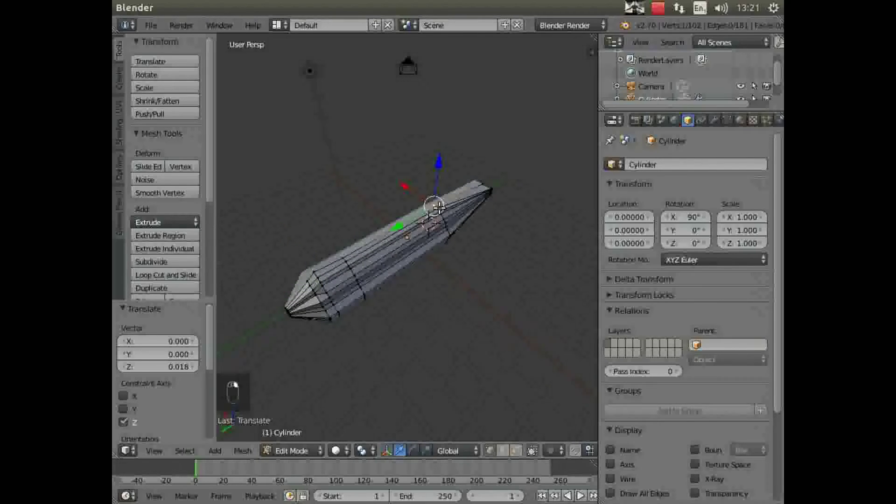
{"action": "right_click", "coordinate": [440, 211], "text": "shift"}
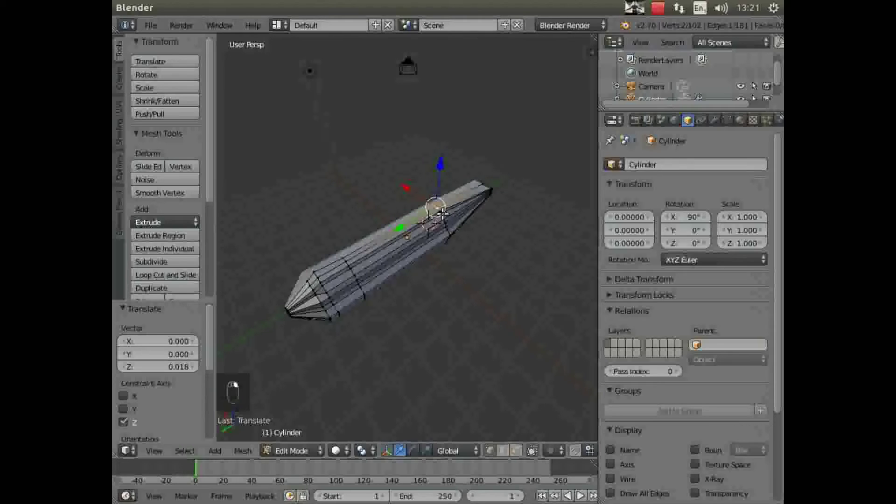
{"action": "right_click", "coordinate": [438, 206], "text": "shift"}
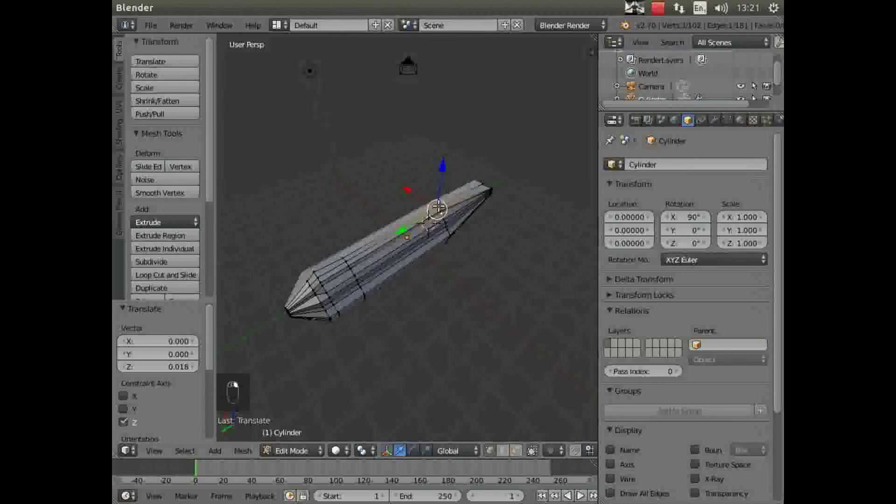
{"action": "right_click", "coordinate": [445, 209], "text": "shift"}
{"action": "right_click", "coordinate": [442, 209], "text": "shift"}
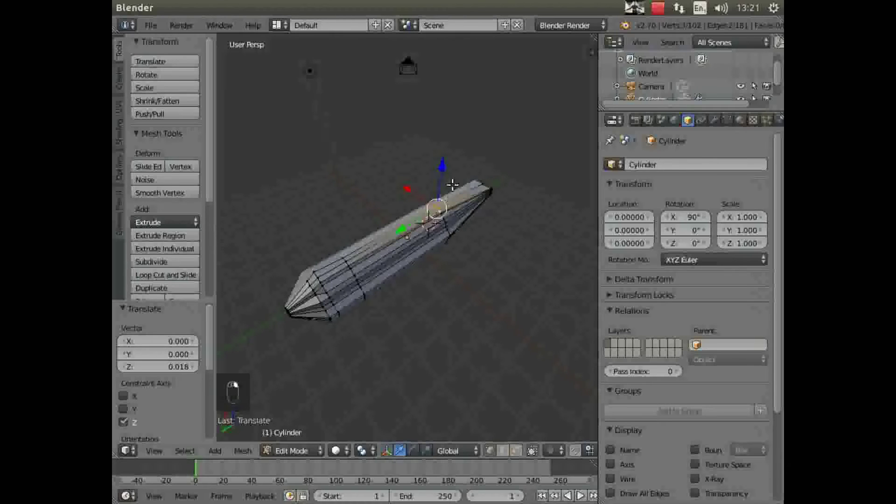
{"action": "left_click_drag", "start_coordinate": [442, 166], "coordinate": [440, 165]}
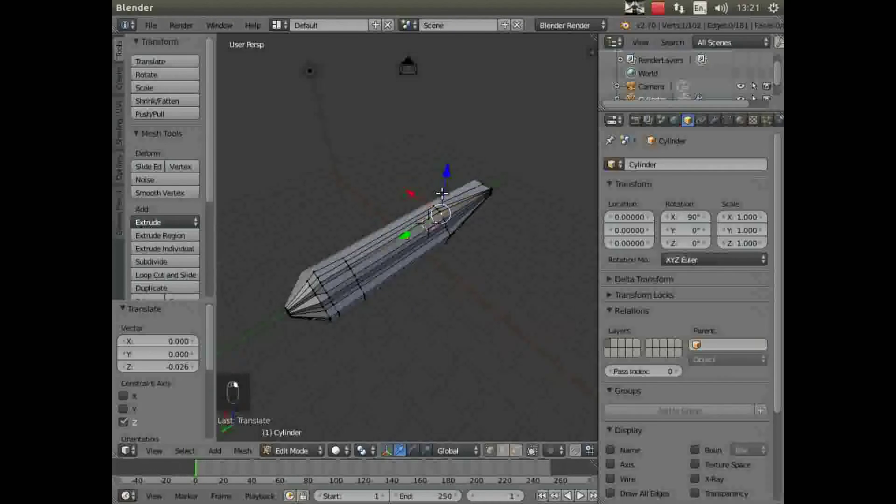
{"action": "left_click_drag", "start_coordinate": [443, 172], "coordinate": [446, 175]}
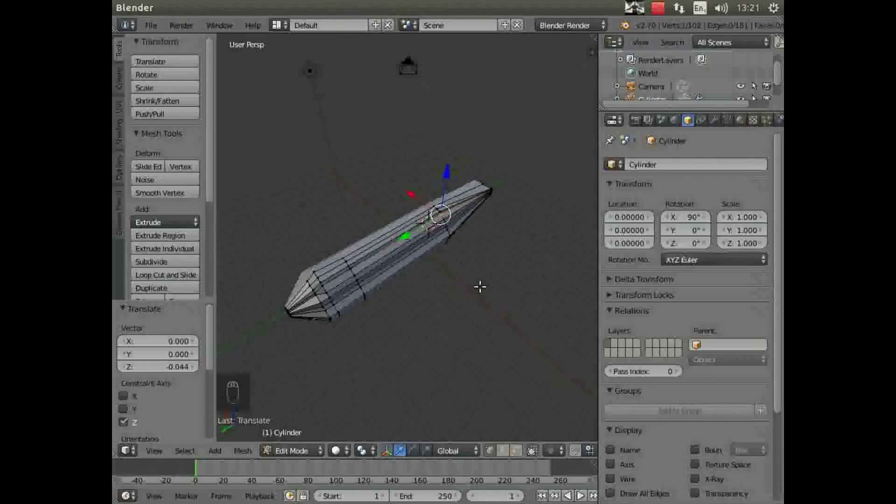
Switch to face selection, select eight adjoining faces on the lower side beside the near tapered end, and delete them as faces.
{"action": "middle_click_drag", "start_coordinate": [458, 276], "coordinate": [474, 228]}
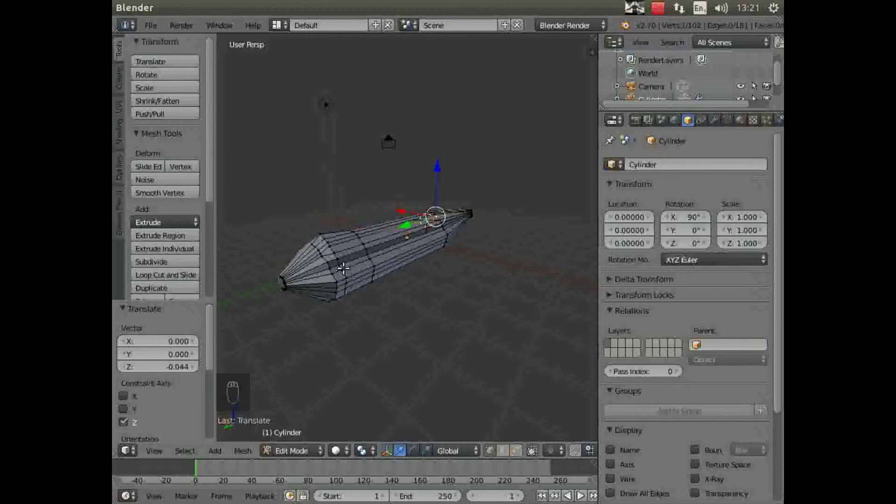
{"action": "middle_click_drag", "start_coordinate": [339, 290], "coordinate": [355, 279]}
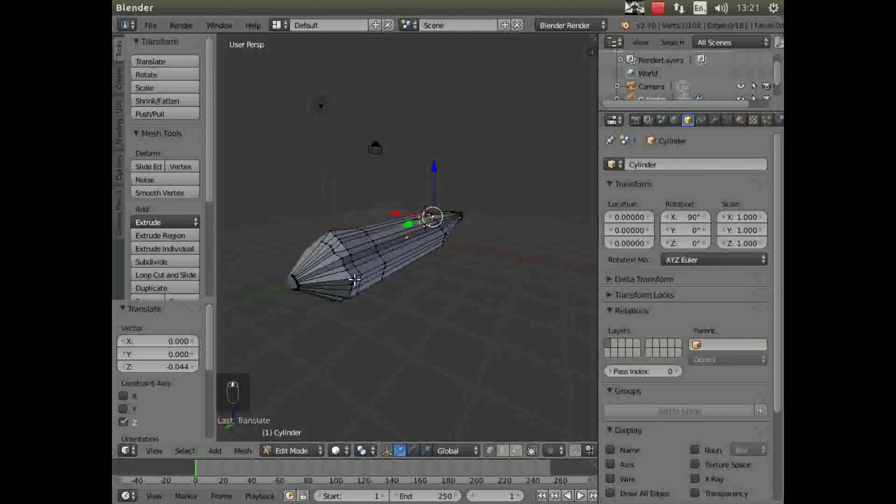
{"action": "left_click", "coordinate": [518, 453]}
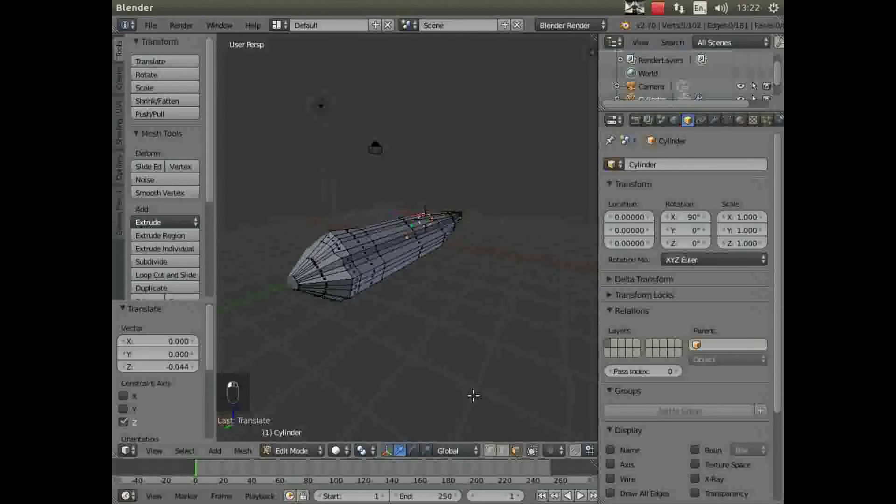
{"action": "right_click", "coordinate": [371, 264]}
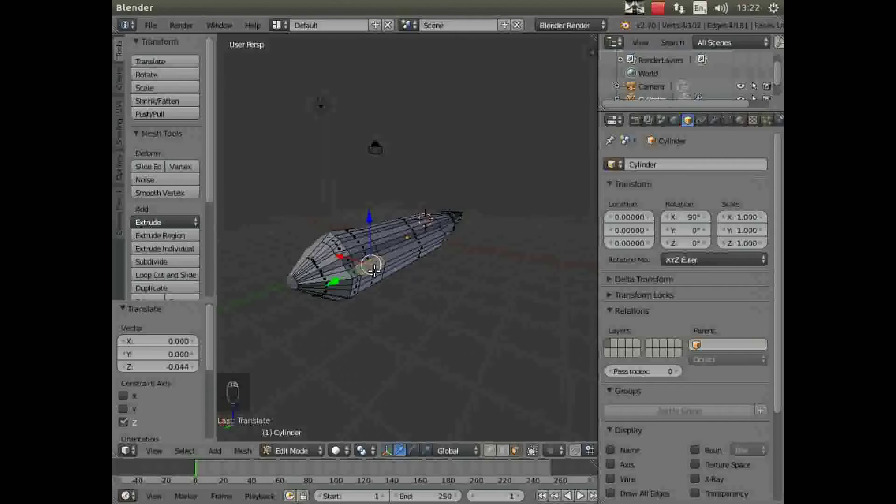
{"action": "right_click", "coordinate": [375, 277], "text": "shift"}
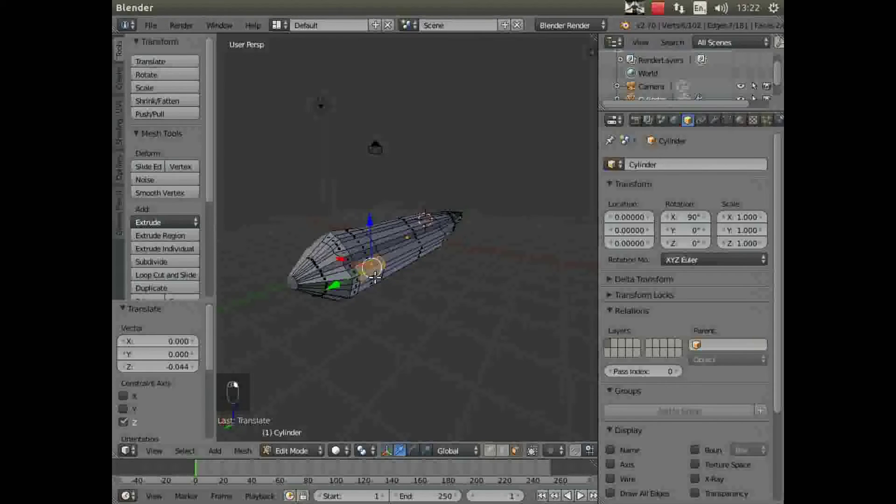
{"action": "right_click", "coordinate": [367, 282], "text": "shift"}
{"action": "right_click", "coordinate": [360, 288], "text": "shift"}
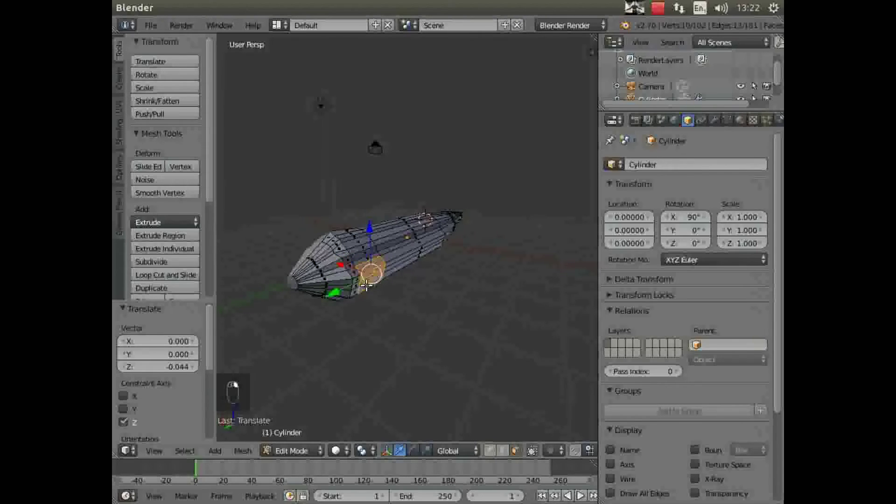
{"action": "right_click", "coordinate": [355, 288], "text": "shift"}
{"action": "right_click", "coordinate": [355, 281], "text": "shift"}
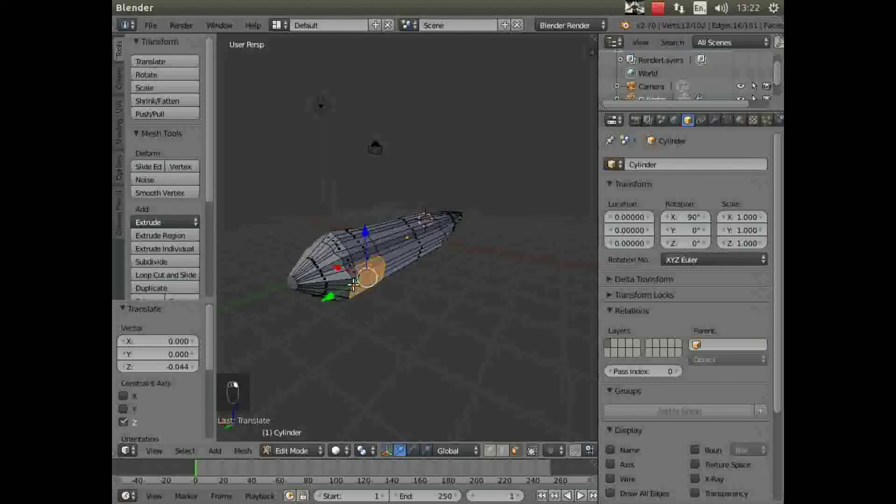
{"action": "right_click", "coordinate": [356, 277], "text": "shift"}
{"action": "right_click", "coordinate": [355, 271], "text": "shift"}
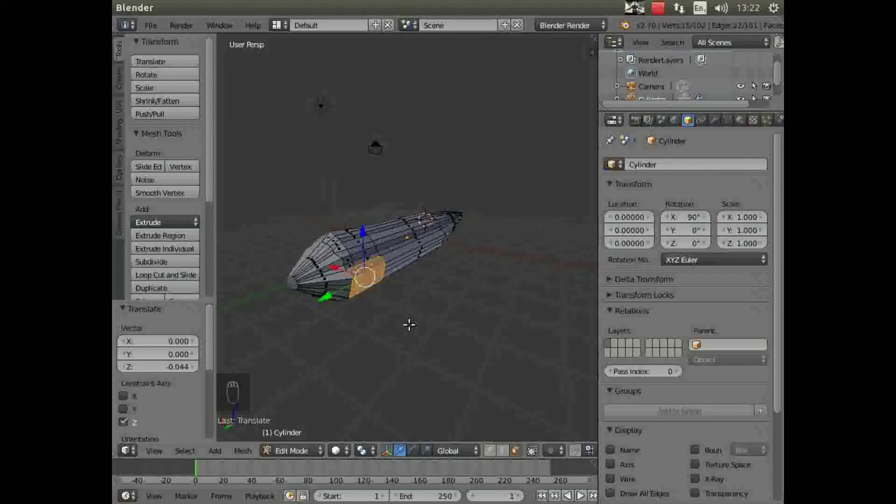
{"action": "key", "text": "x"}
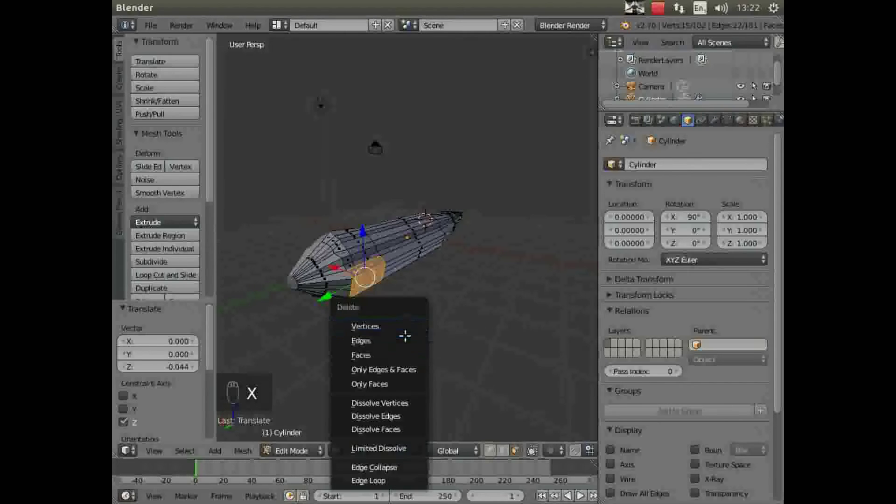
{"action": "left_click", "coordinate": [401, 350]}
Select the two adjoining faces at the border of the new side opening and delete them as faces.
{"action": "middle_click_drag", "start_coordinate": [400, 350], "coordinate": [398, 193]}
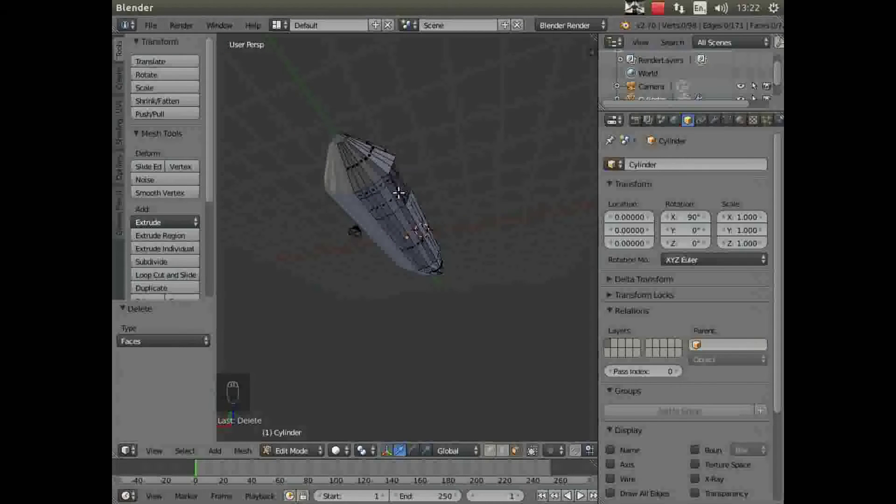
{"action": "right_click", "coordinate": [398, 193]}
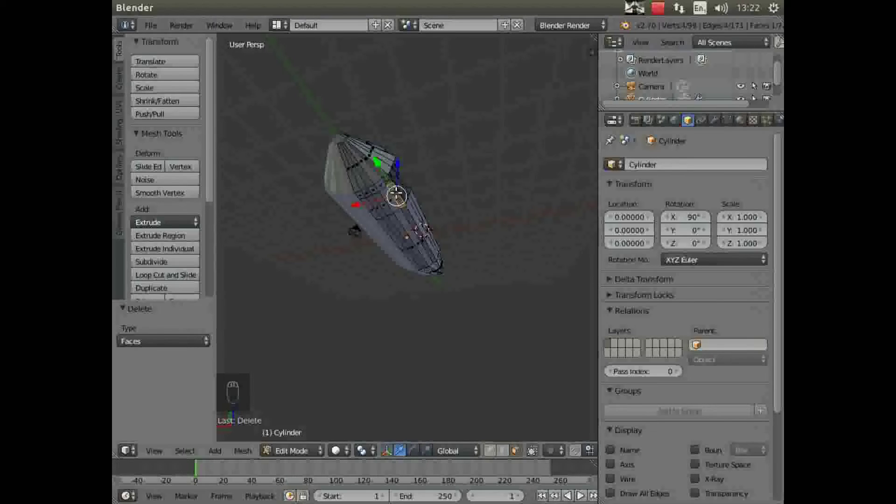
{"action": "right_click", "coordinate": [394, 192], "text": "shift"}
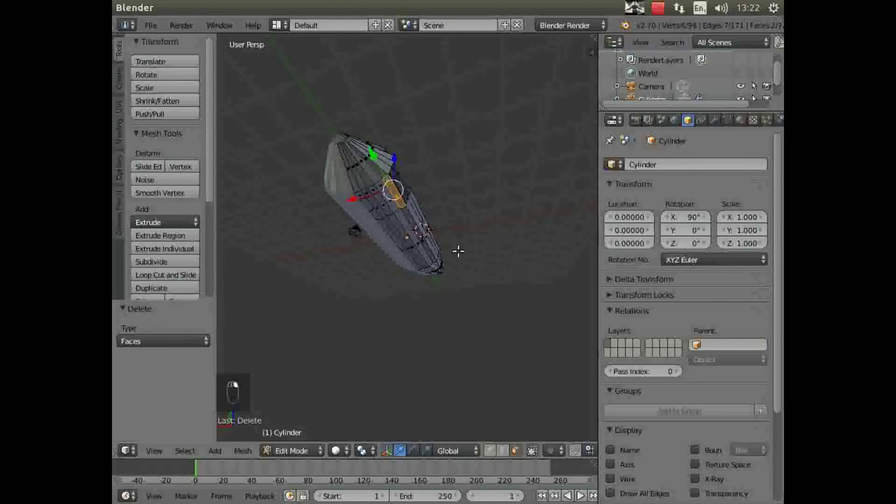
{"action": "key", "text": "x"}
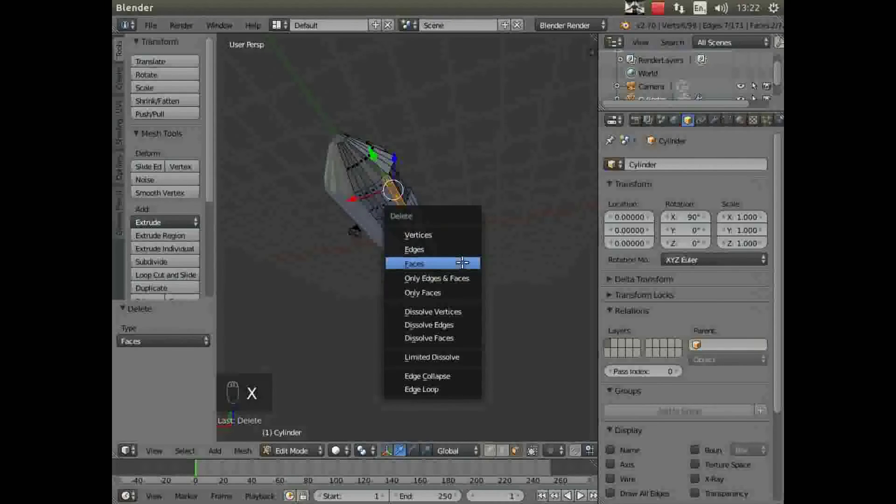
{"action": "left_click", "coordinate": [462, 263]}
In vertex selection, move the first border vertex of the side opening about 0.214 along X and the next one down about 0.102.
{"action": "middle_click_drag", "start_coordinate": [424, 293], "coordinate": [411, 373]}
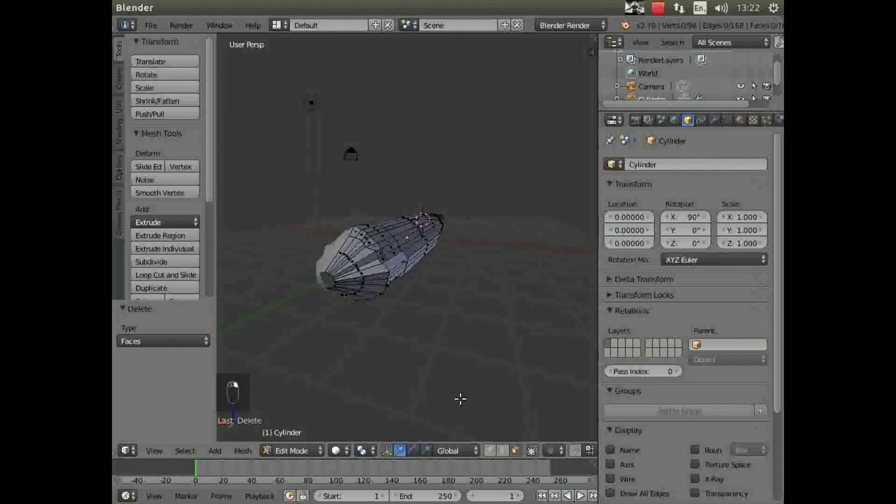
{"action": "left_click", "coordinate": [490, 451]}
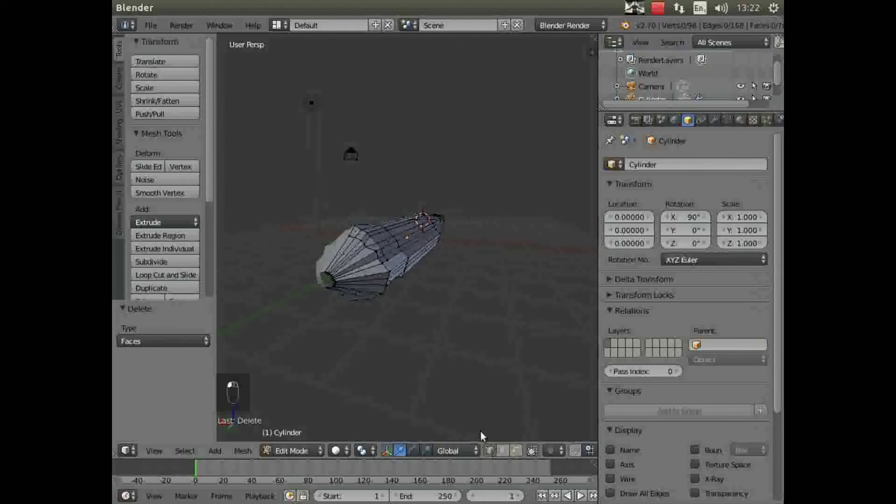
{"action": "right_click", "coordinate": [389, 270]}
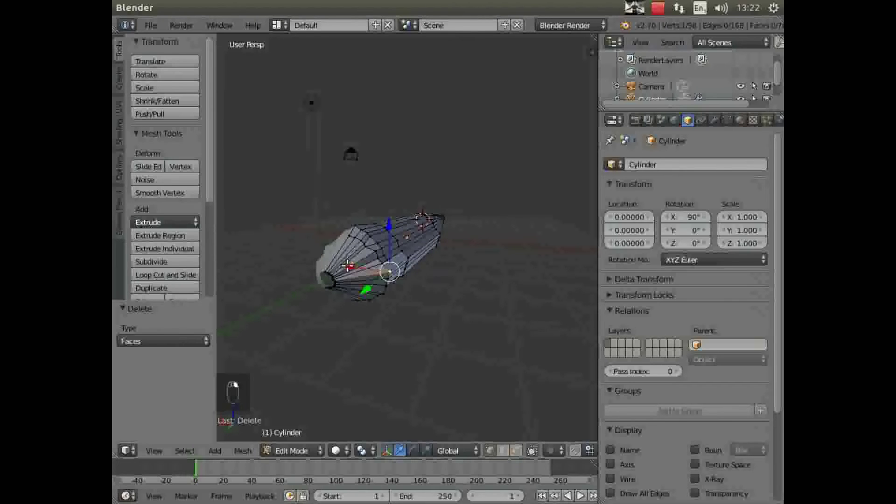
{"action": "key", "text": "g"}
{"action": "key", "text": "x"}
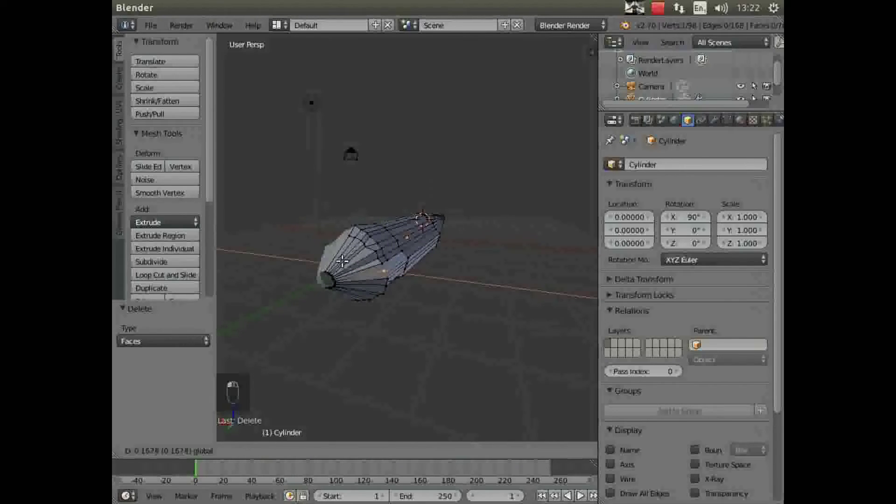
{"action": "left_click", "coordinate": [358, 266]}
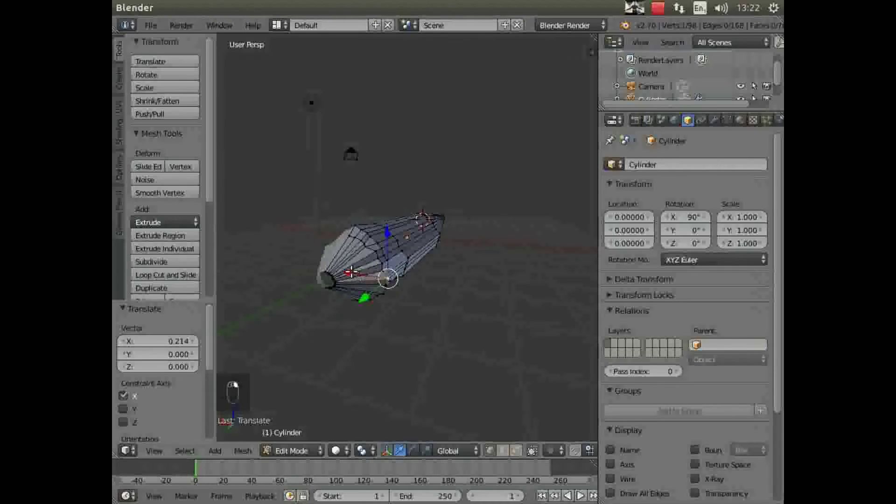
{"action": "key", "text": "g"}
{"action": "key", "text": "x"}
{"action": "left_click", "coordinate": [389, 286]}
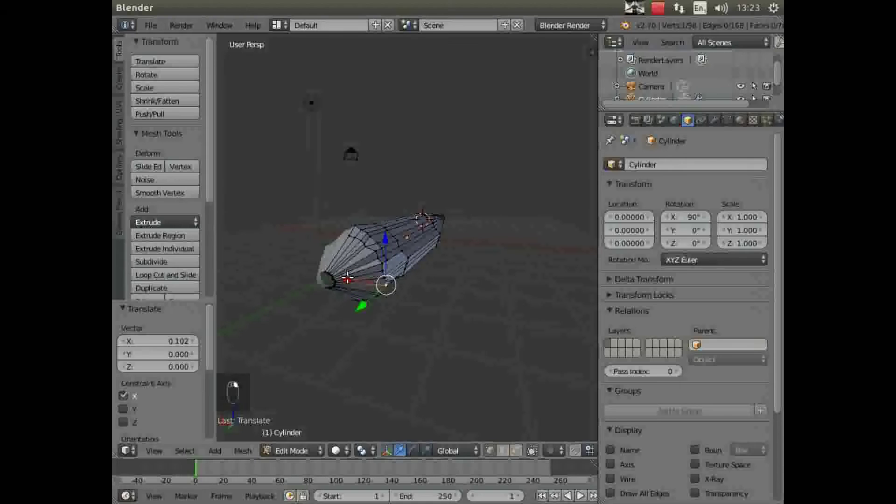
Move the next two lower vertices on the opening's border about 0.133 and 0.147 along X.
{"action": "key", "text": "g"}
{"action": "key", "text": "x"}
{"action": "left_click", "coordinate": [343, 274]}
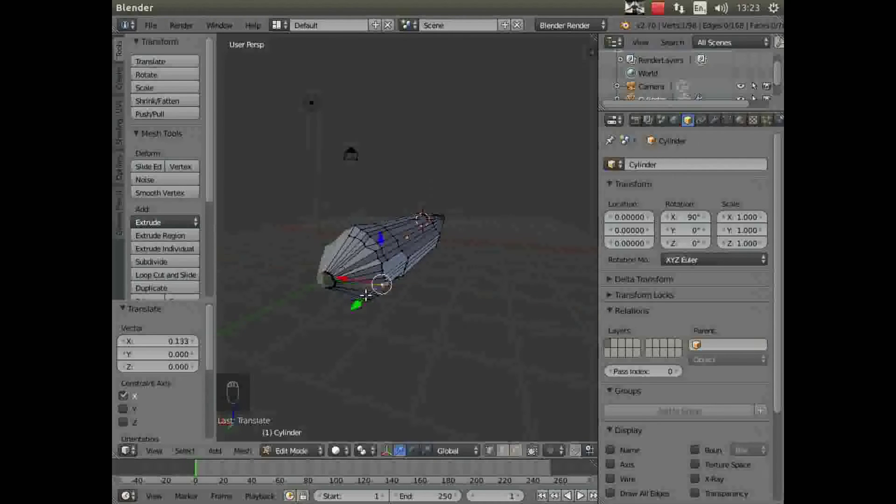
{"action": "key", "text": "g"}
{"action": "key", "text": "x"}
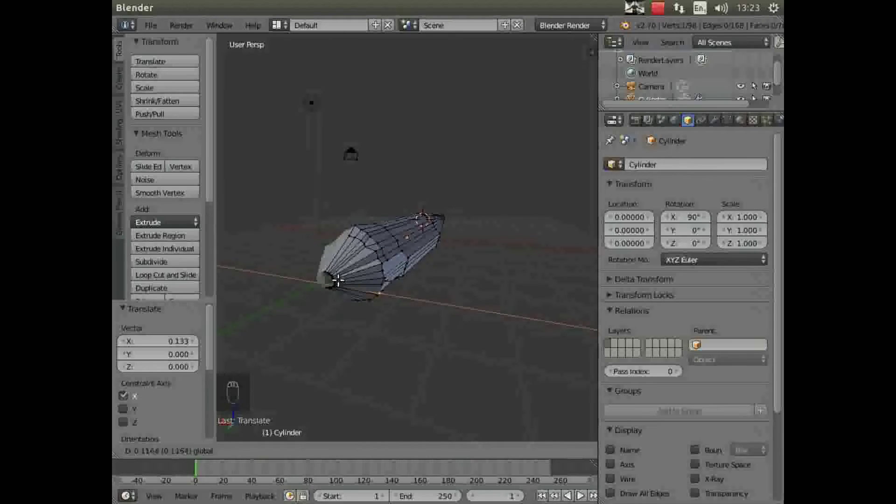
{"action": "left_click", "coordinate": [338, 280]}
Select another vertex on the side opening's border and move it about 0.068 along X.
{"action": "middle_click_drag", "start_coordinate": [364, 315], "coordinate": [386, 290]}
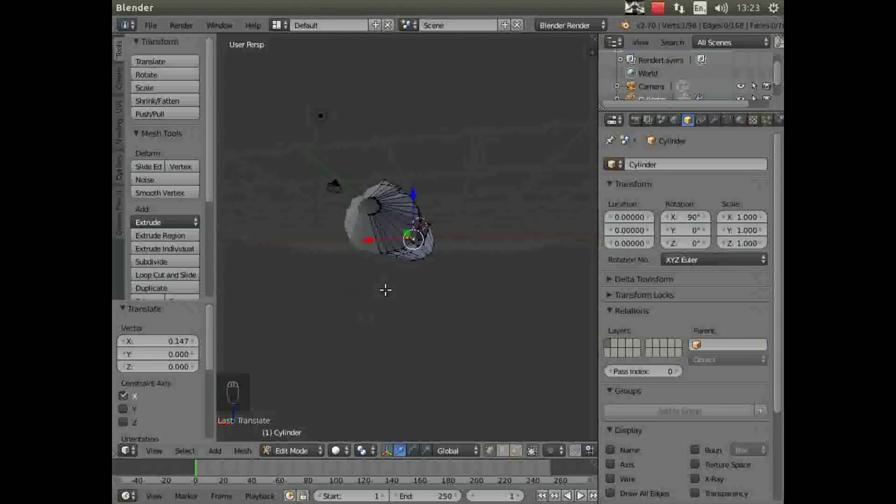
{"action": "right_click", "coordinate": [419, 220]}
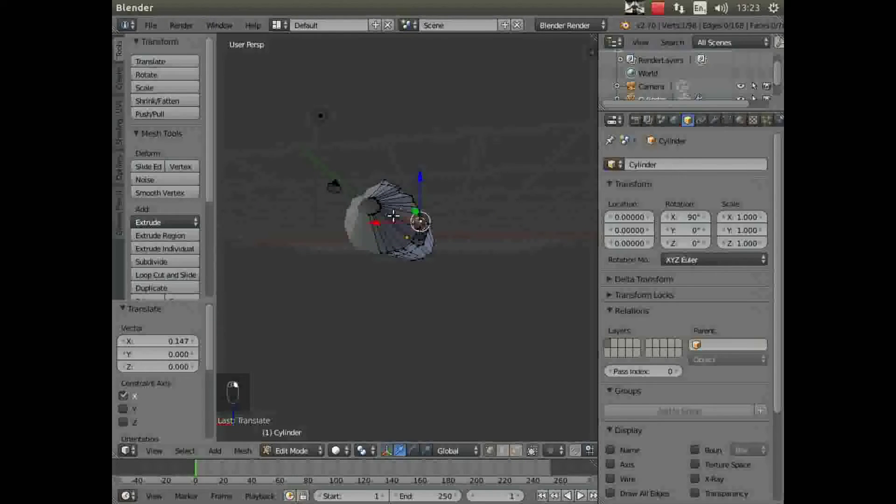
{"action": "left_click_drag", "start_coordinate": [374, 224], "coordinate": [371, 221]}
In edge selection, select the two upper edges of the side opening and extrude them down about 0.202 along Z.
{"action": "middle_click_drag", "start_coordinate": [424, 284], "coordinate": [366, 317]}
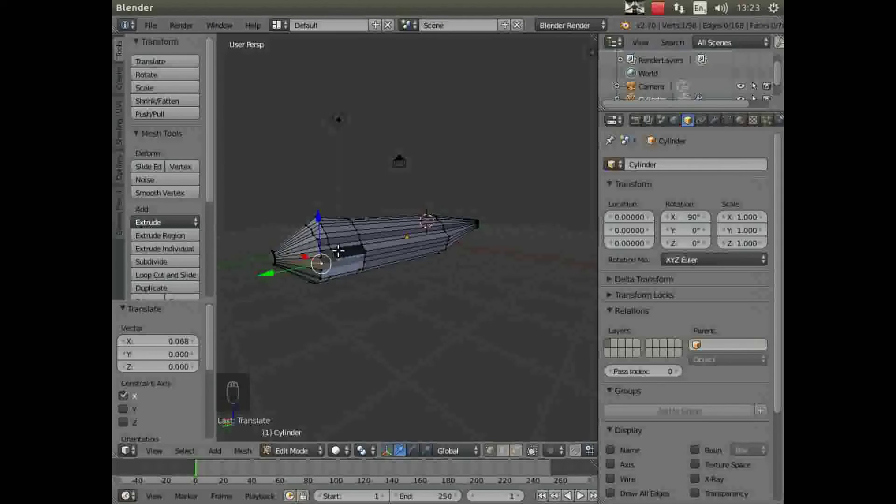
{"action": "left_click", "coordinate": [503, 454]}
{"action": "right_click", "coordinate": [342, 247]}
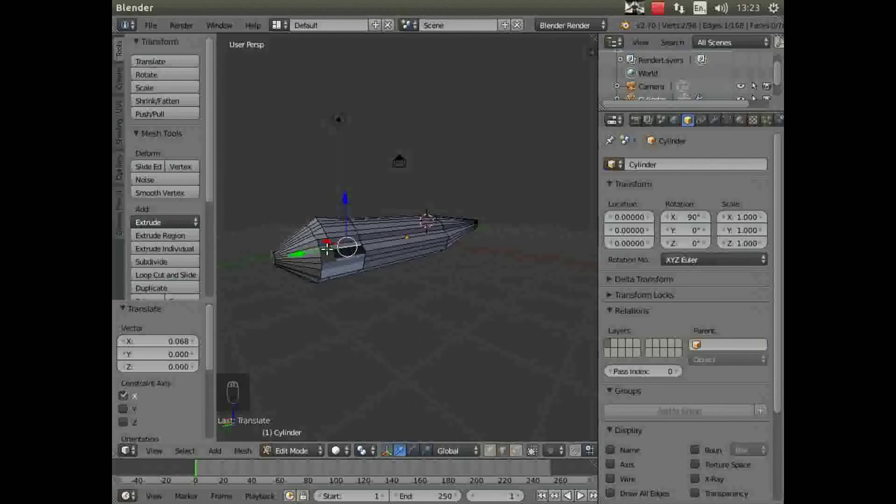
{"action": "right_click", "coordinate": [327, 249]}
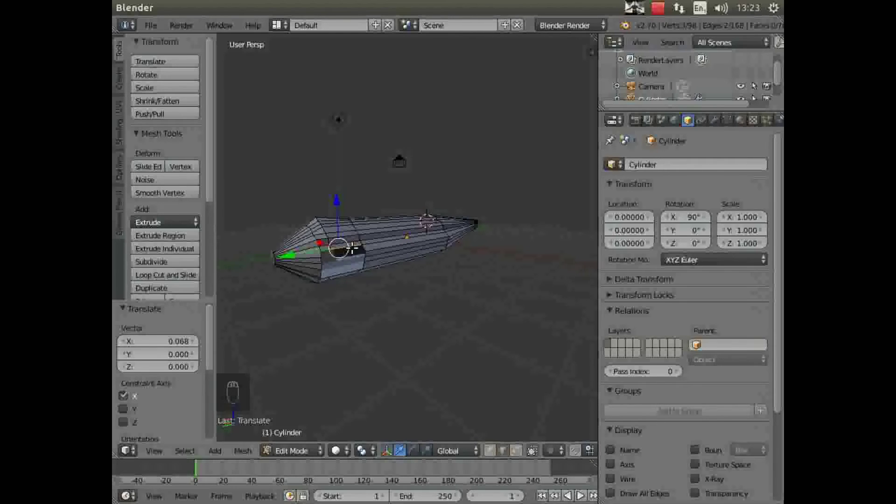
{"action": "key", "text": "e"}
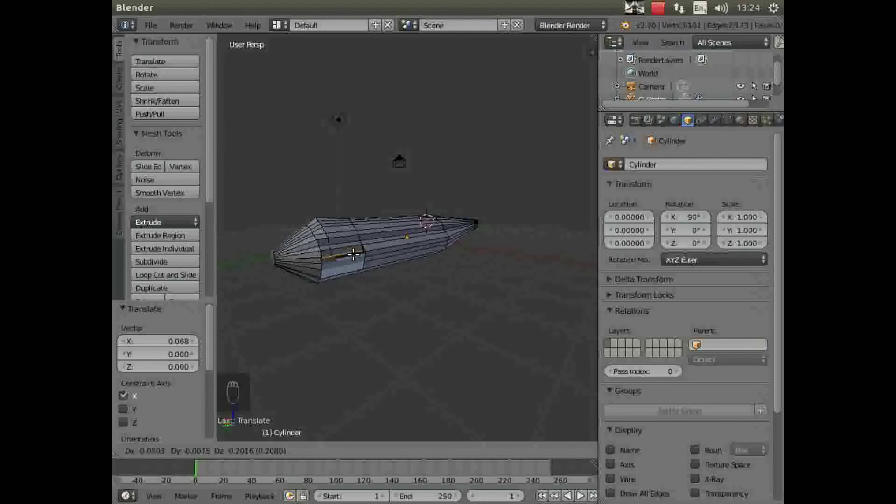
{"action": "left_click", "coordinate": [354, 253]}
Shift the extruded edges about 0.054 along X towards the hull.
{"action": "middle_click_drag", "start_coordinate": [322, 318], "coordinate": [370, 328]}
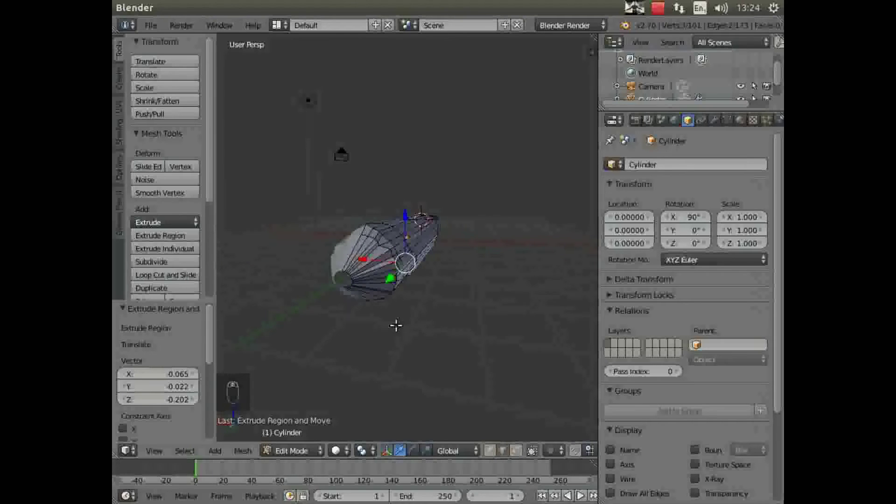
{"action": "scroll", "coordinate": [394, 324], "scroll_direction": "up", "scroll_amount": 5}
{"action": "mouse_move", "coordinate": [394, 334]}
{"action": "middle_mouse_down"}
{"action": "mouse_move", "coordinate": [380, 315]}
{"action": "mouse_move", "coordinate": [388, 327]}
{"action": "middle_mouse_up"}
{"action": "scroll", "coordinate": [387, 325], "scroll_direction": "down", "scroll_amount": 2}
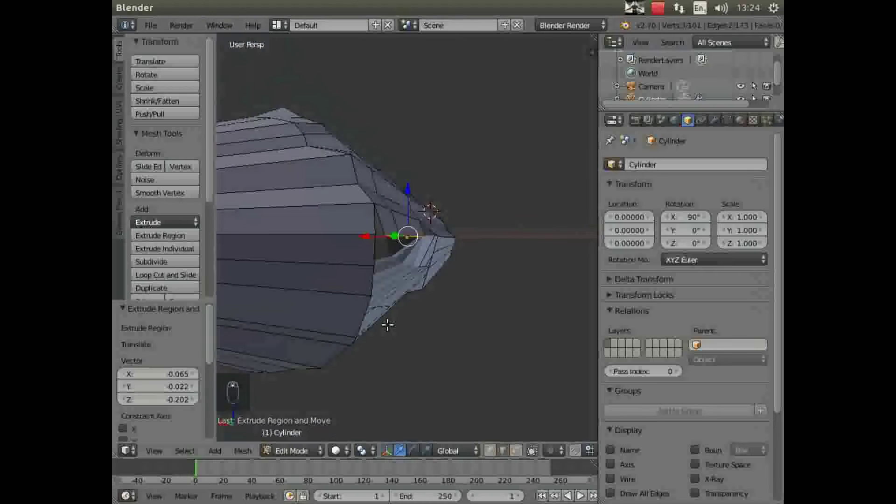
{"action": "left_click_drag", "start_coordinate": [363, 236], "coordinate": [378, 253]}
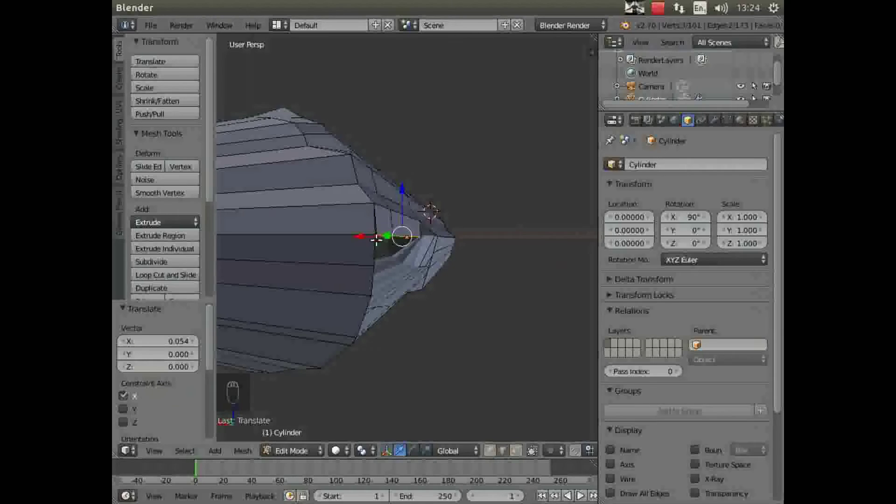
In vertex selection, select the extruded strip's hull-side corner vertex and the adjacent hull vertex, and merge them At Last.
{"action": "left_click", "coordinate": [490, 451]}
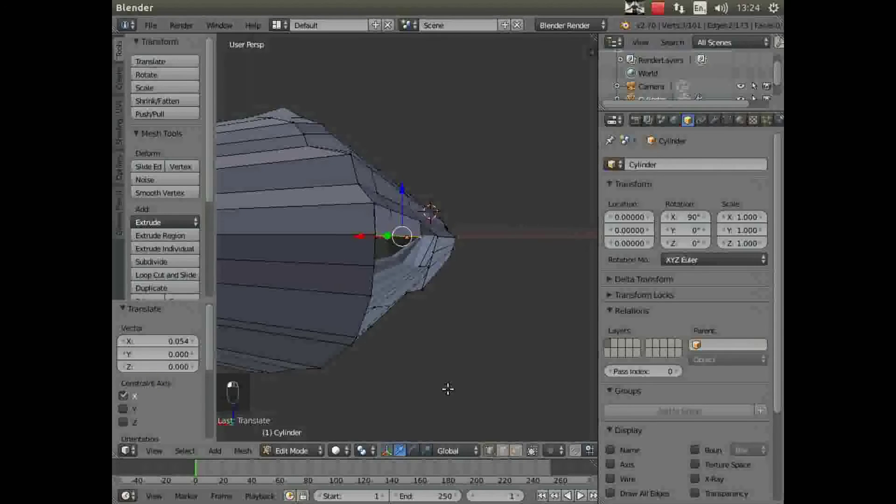
{"action": "right_click", "coordinate": [375, 235]}
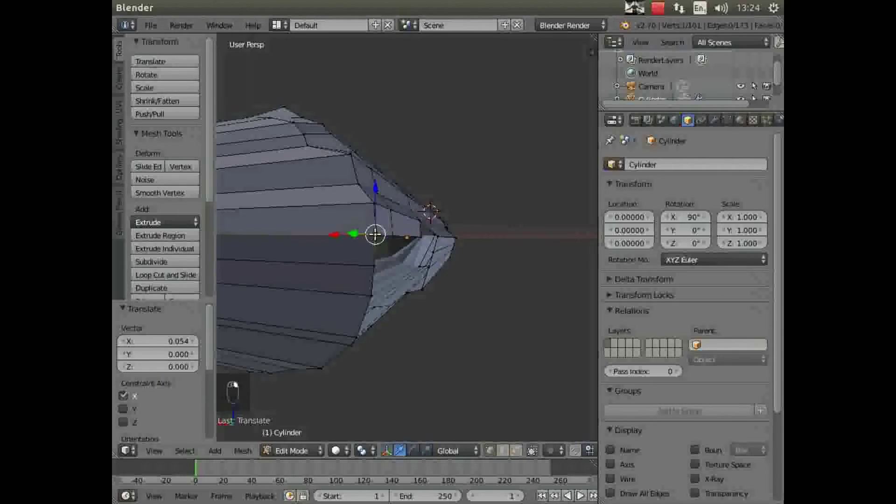
{"action": "middle_click_drag", "start_coordinate": [377, 269], "coordinate": [368, 270]}
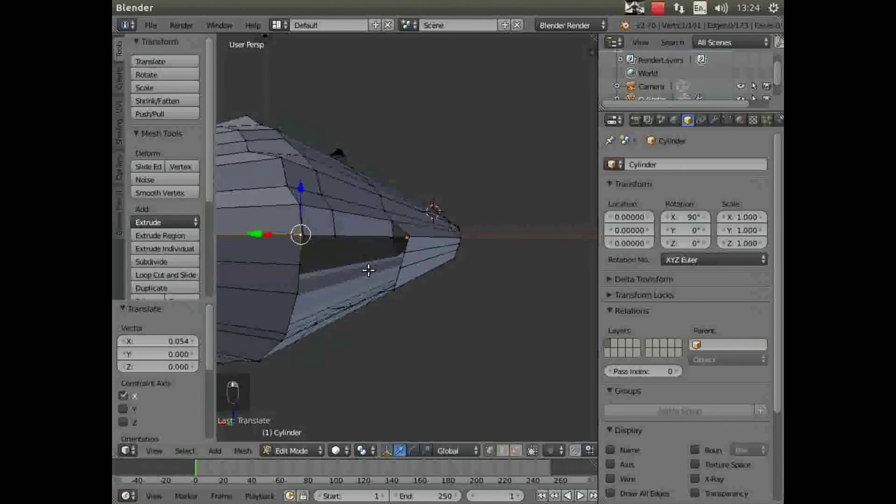
{"action": "right_click", "coordinate": [303, 235], "text": "shift"}
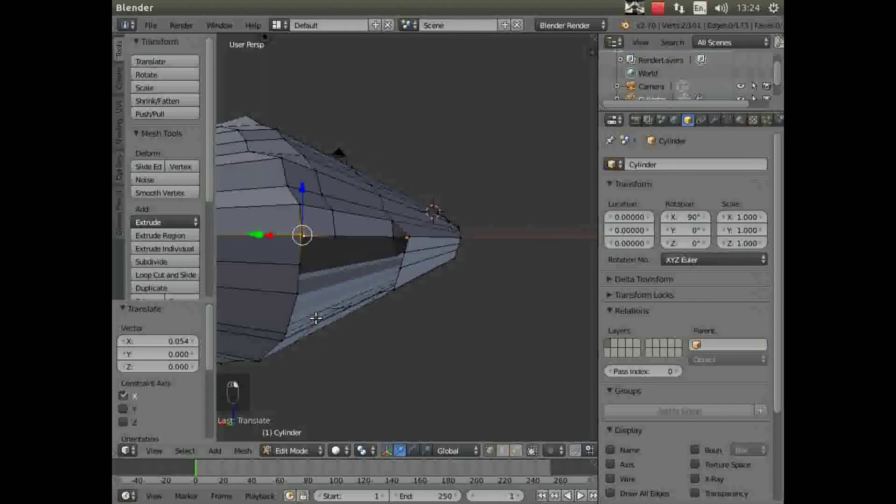
{"action": "scroll", "coordinate": [190, 265], "scroll_direction": "down", "scroll_amount": 3}
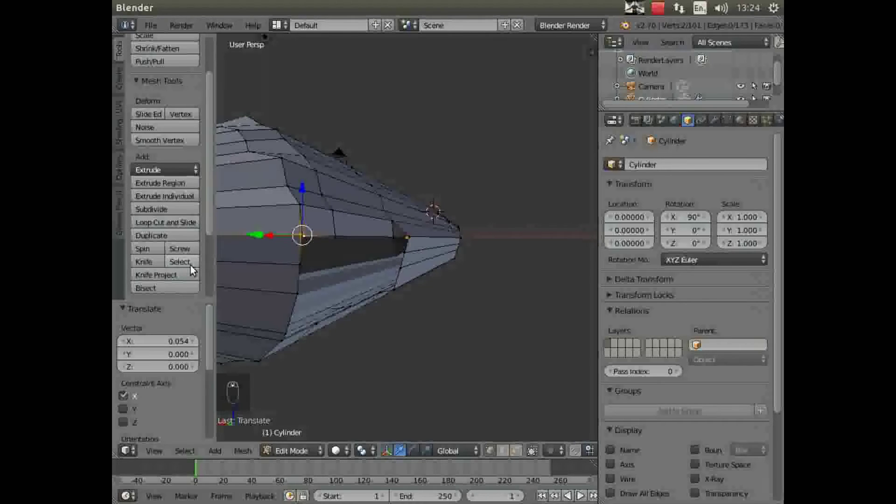
{"action": "scroll", "coordinate": [190, 266], "scroll_direction": "down", "scroll_amount": 2}
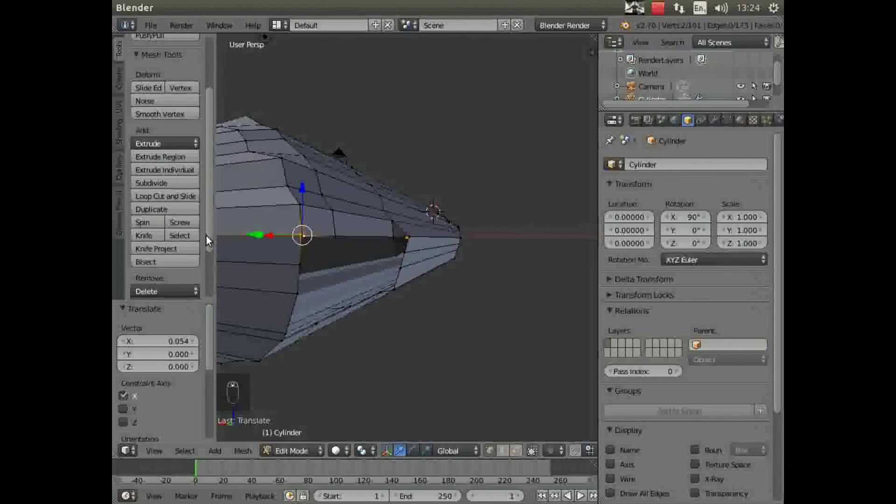
{"action": "scroll", "coordinate": [172, 263], "scroll_direction": "down", "scroll_amount": 4}
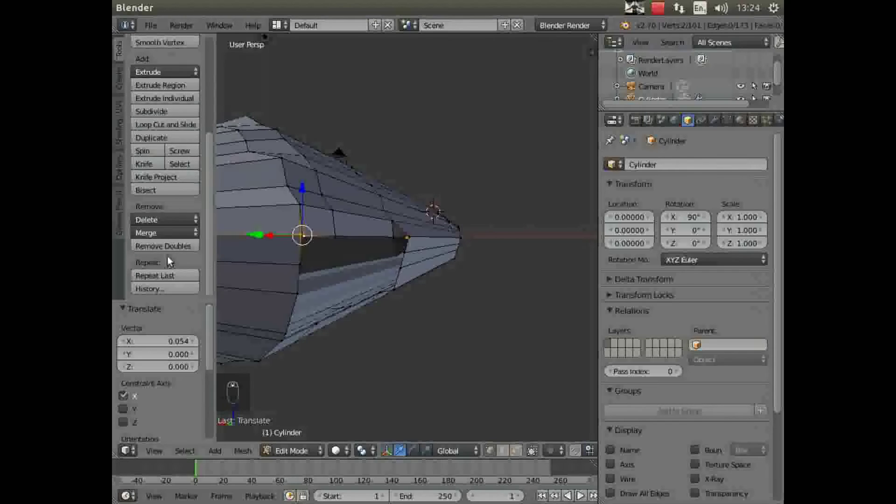
{"action": "left_click", "coordinate": [150, 231]}
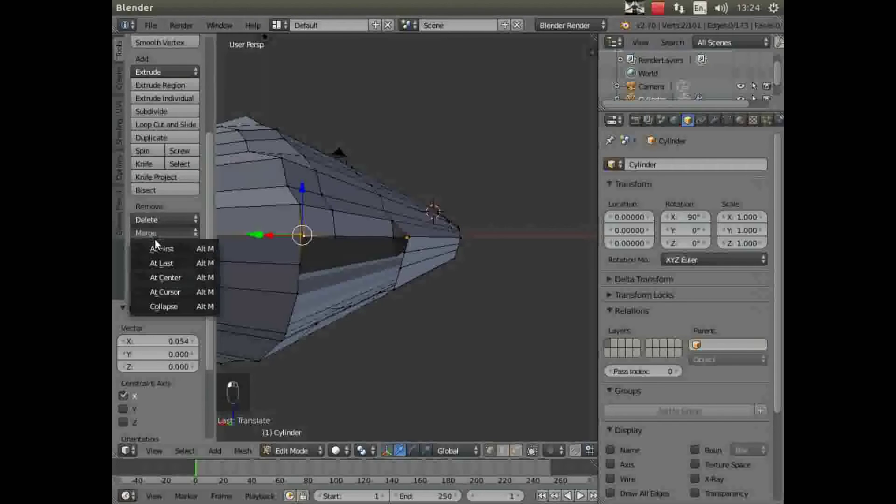
{"action": "left_click", "coordinate": [165, 262]}
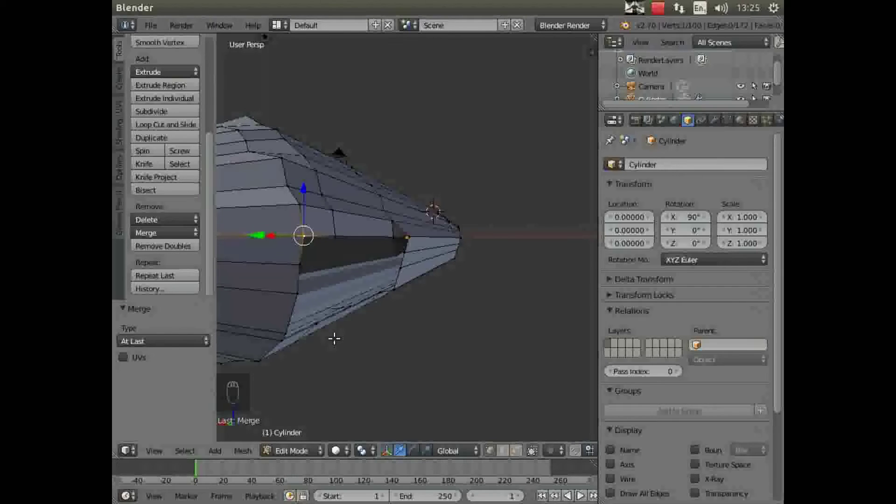
In edge selection, select the two lower edges of the extruded strip and extrude them down about 0.193 along Z.
{"action": "mouse_move", "coordinate": [332, 336]}
{"action": "middle_mouse_down"}
{"action": "mouse_move", "coordinate": [322, 334]}
{"action": "mouse_move", "coordinate": [334, 334]}
{"action": "middle_mouse_up"}
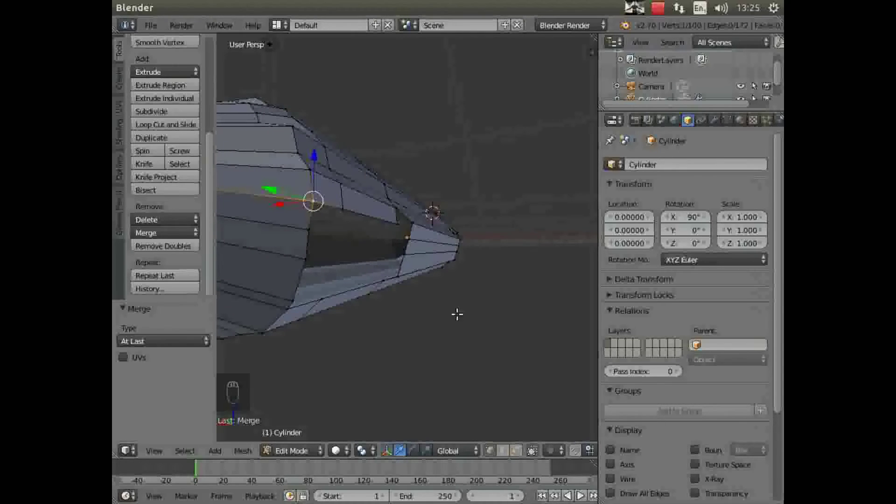
{"action": "key", "text": "a"}
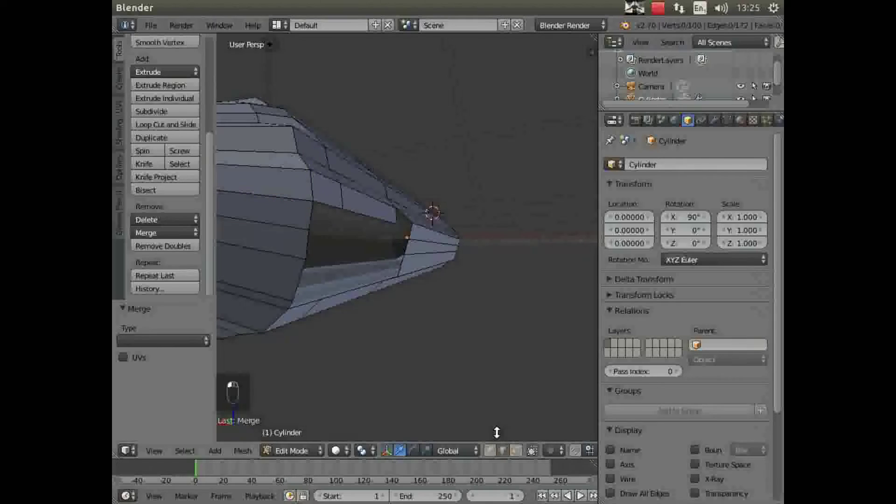
{"action": "right_click", "coordinate": [324, 204]}
{"action": "right_click", "coordinate": [359, 213]}
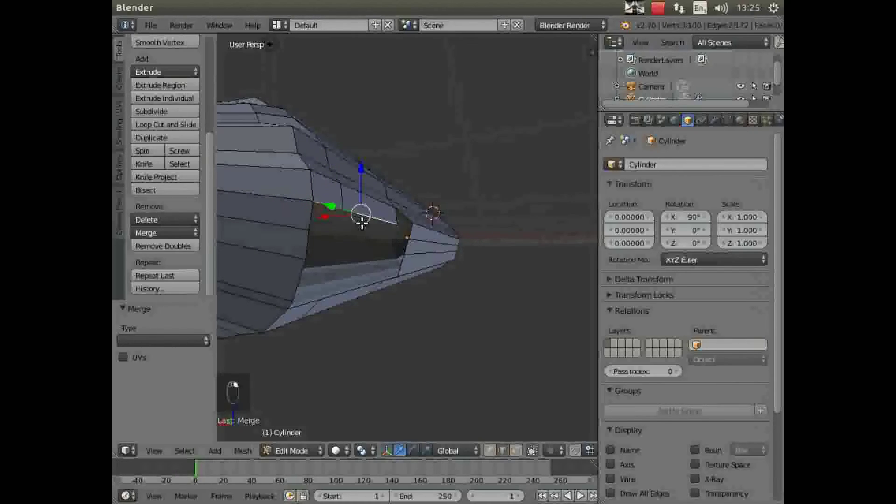
{"action": "key", "text": "e"}
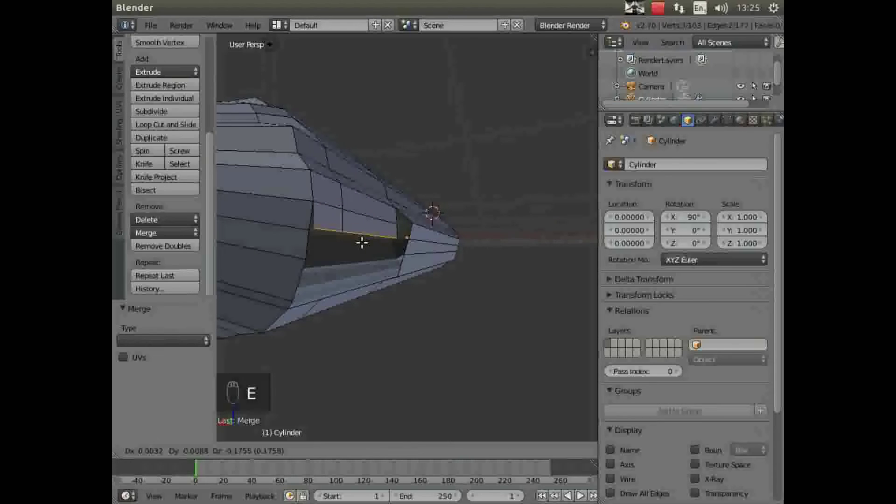
{"action": "left_click", "coordinate": [362, 242]}
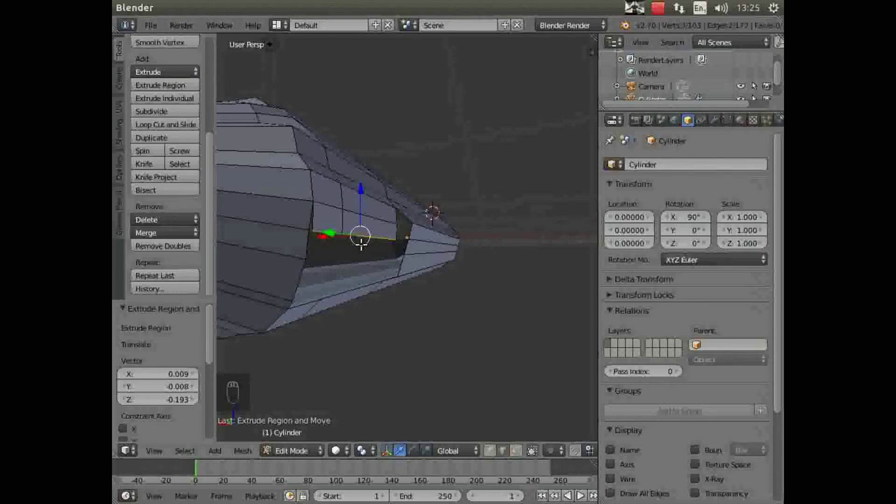
{"action": "middle_click_drag", "start_coordinate": [350, 272], "coordinate": [363, 279]}
{"action": "left_click_drag", "start_coordinate": [378, 266], "coordinate": [378, 265]}
Merge the second strip's hull-side corner vertex with the neighbouring hull vertex using At Last.
{"action": "middle_click_drag", "start_coordinate": [432, 348], "coordinate": [409, 345]}
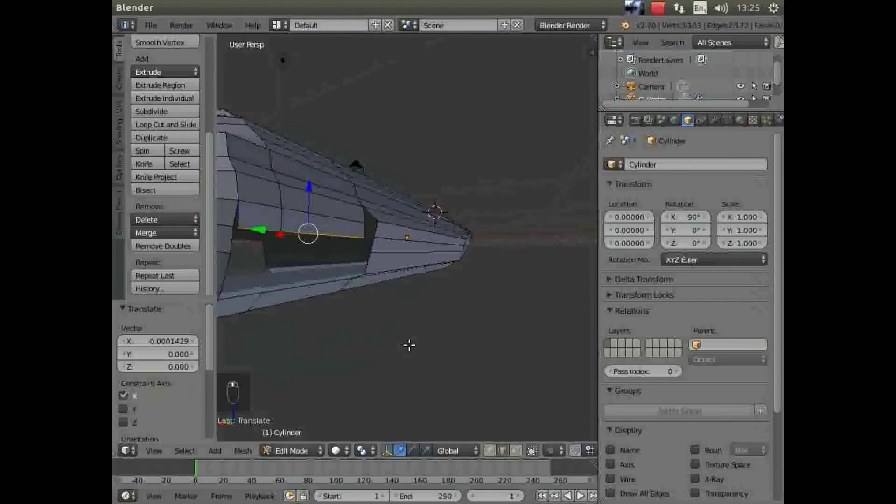
{"action": "right_click", "coordinate": [239, 226]}
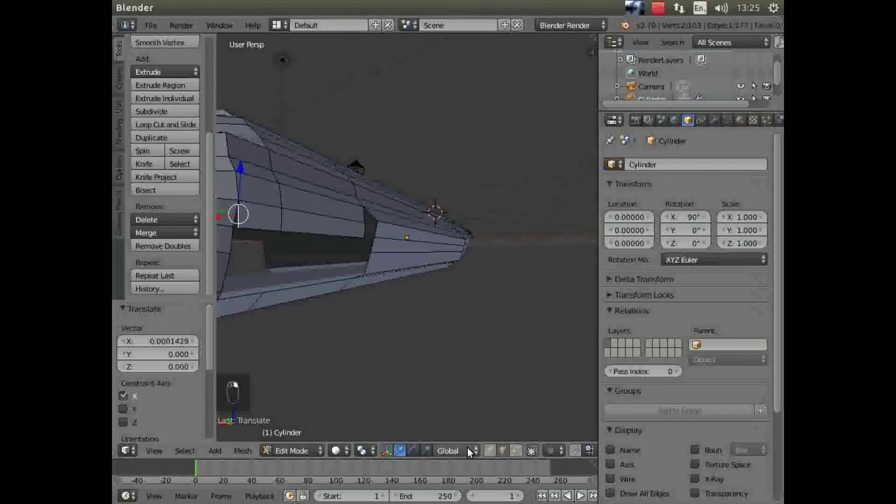
{"action": "right_click", "coordinate": [236, 230]}
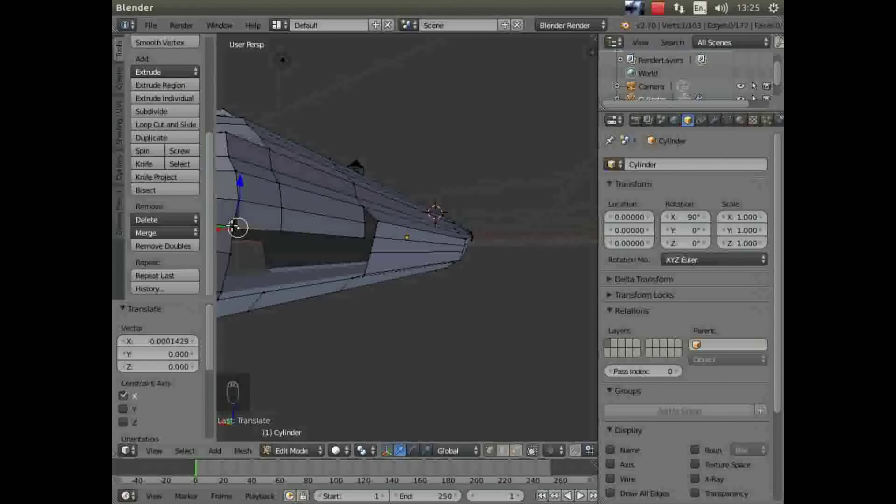
{"action": "right_click", "coordinate": [233, 227], "text": "shift"}
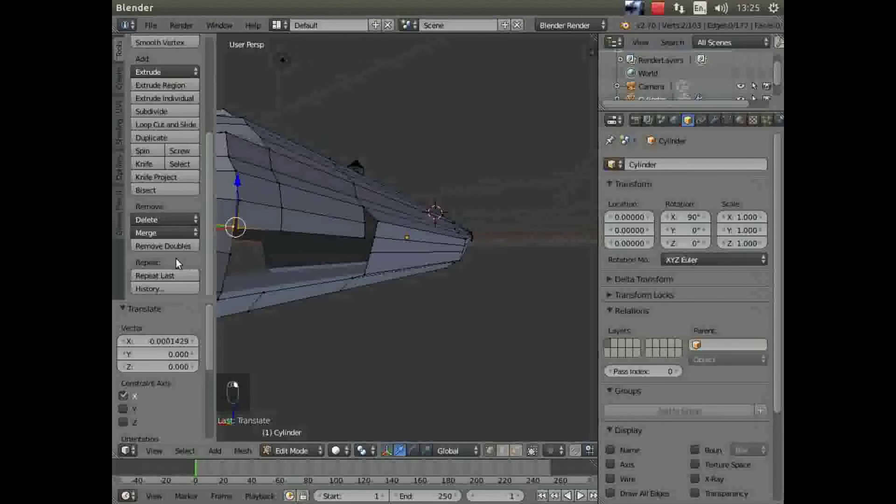
{"action": "left_click", "coordinate": [156, 236]}
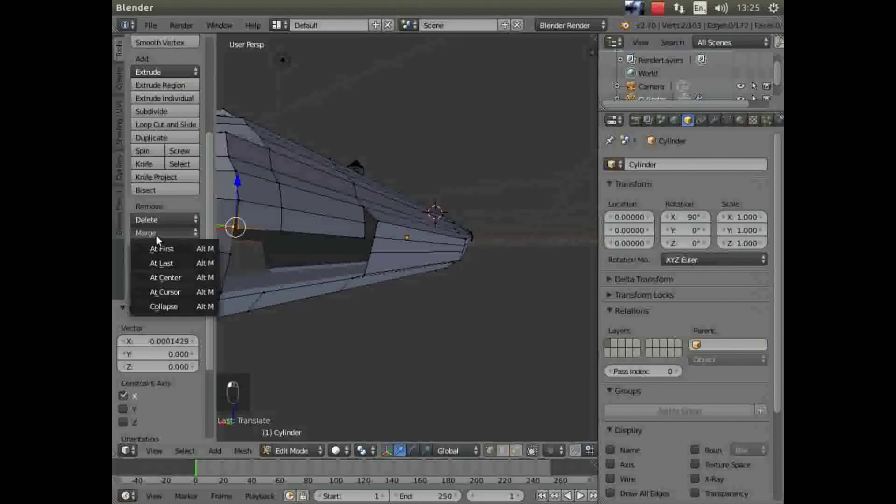
{"action": "left_click", "coordinate": [168, 262]}
Select the second strip's two lower edges and extrude them down about 0.186 along Z into the side opening.
{"action": "middle_click_drag", "start_coordinate": [276, 332], "coordinate": [290, 335]}
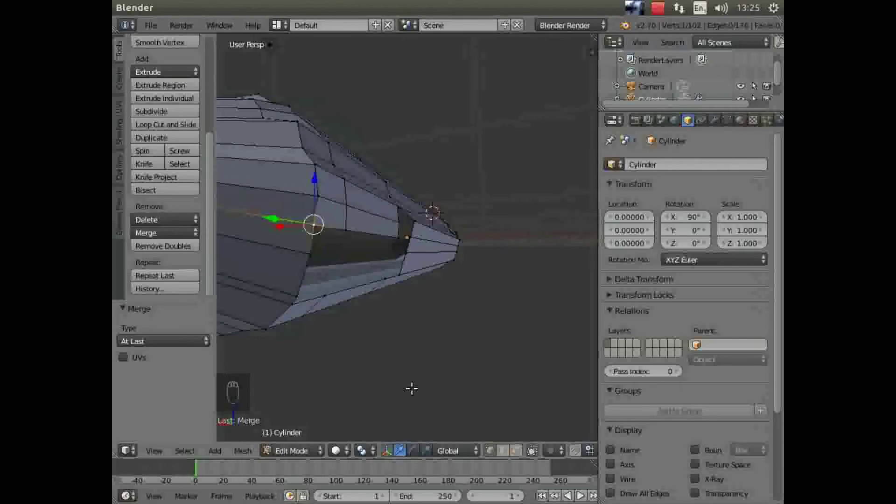
{"action": "left_click", "coordinate": [503, 451]}
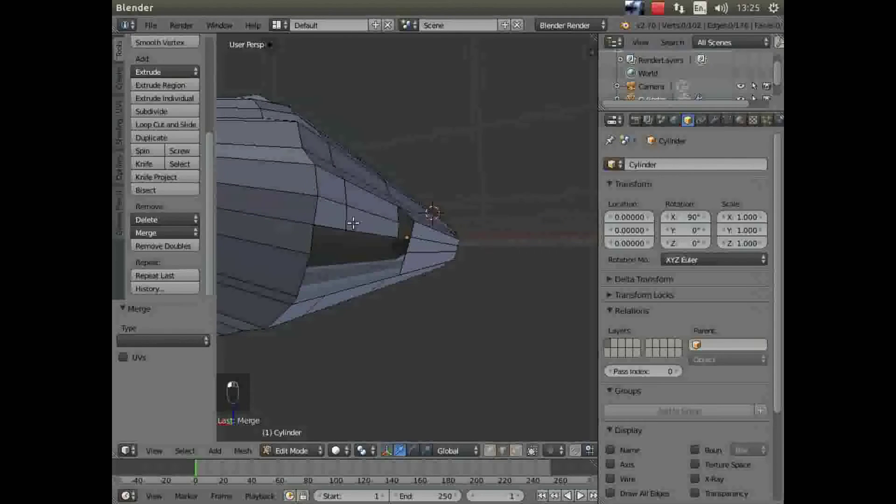
{"action": "right_click", "coordinate": [329, 229]}
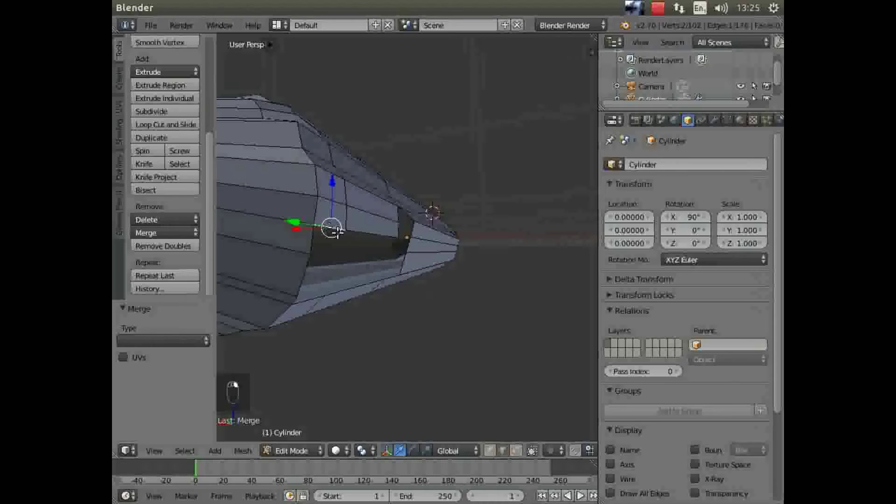
{"action": "right_click", "coordinate": [374, 235]}
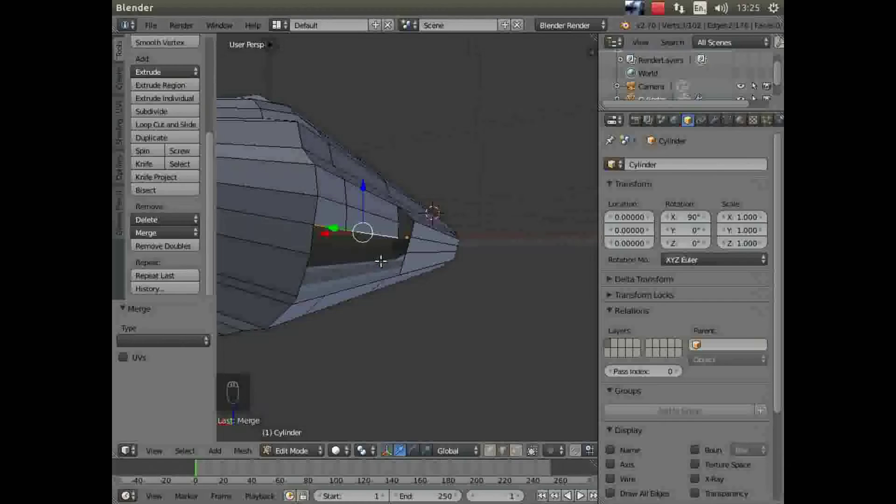
{"action": "key", "text": "e"}
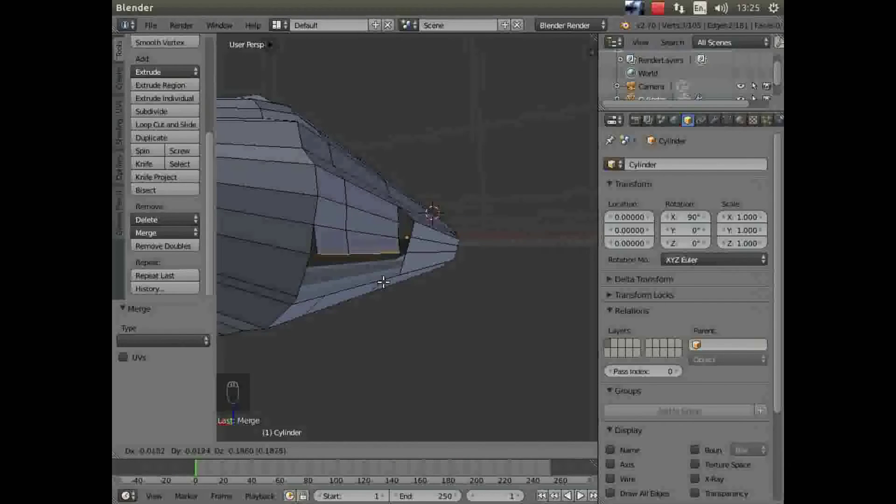
{"action": "left_click", "coordinate": [381, 282]}
Merge the third strip's lower hull-side corner vertex with the adjoining hull vertex using At Last.
{"action": "mouse_move", "coordinate": [352, 300]}
{"action": "middle_mouse_down"}
{"action": "mouse_move", "coordinate": [380, 307]}
{"action": "mouse_move", "coordinate": [364, 303]}
{"action": "middle_mouse_up"}
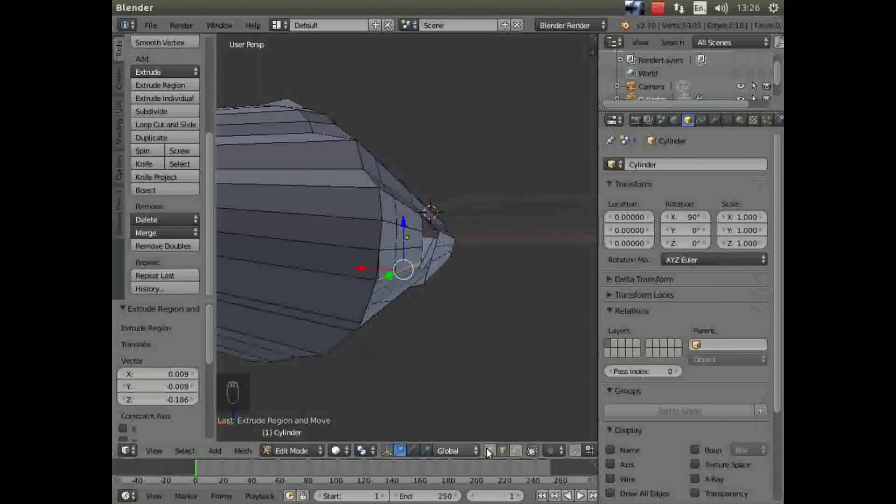
{"action": "right_click", "coordinate": [378, 280]}
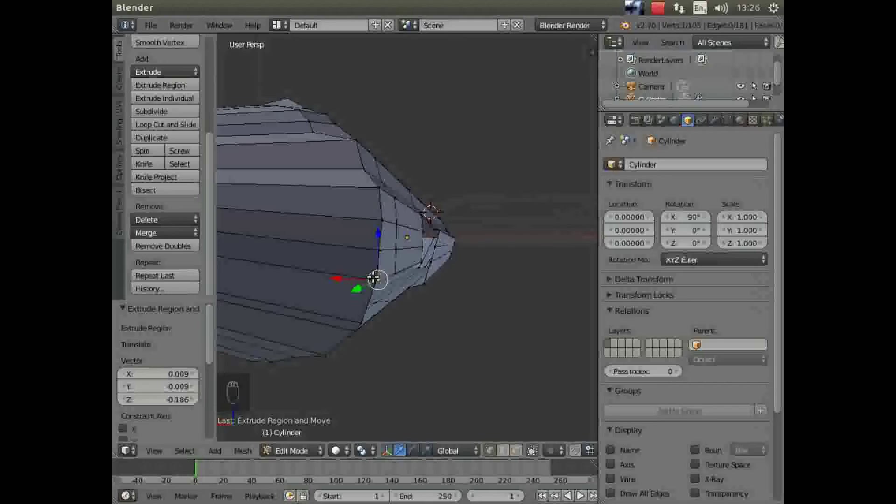
{"action": "right_click", "coordinate": [375, 279], "text": "shift"}
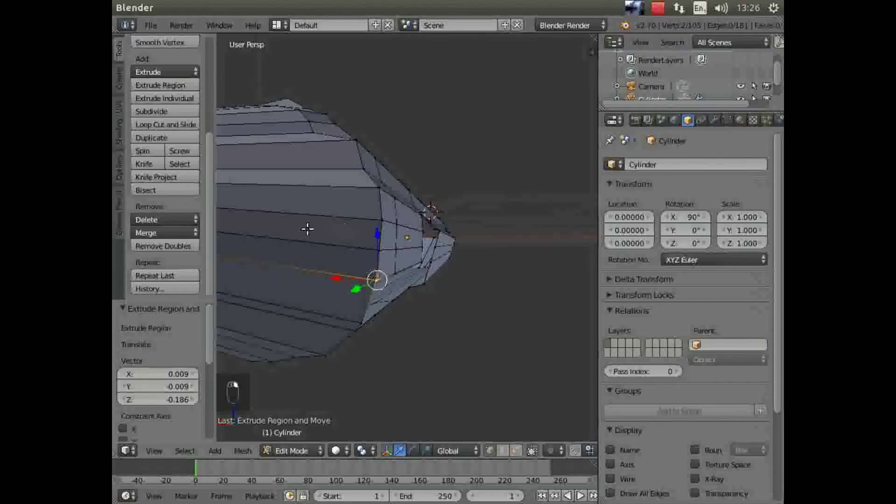
{"action": "left_click", "coordinate": [173, 232]}
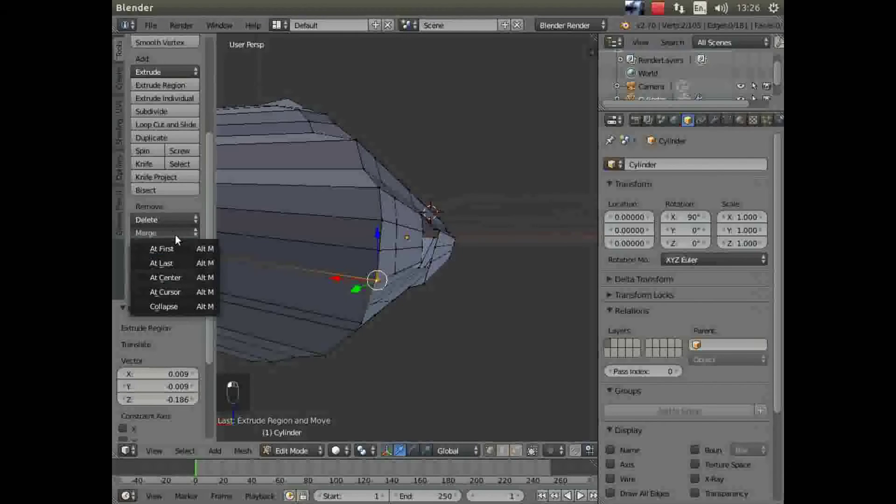
{"action": "left_click", "coordinate": [181, 259]}
Extrude the third strip's two lower edges down about 0.265 along Z and shift them about 0.017 along X.
{"action": "middle_click_drag", "start_coordinate": [386, 303], "coordinate": [376, 294]}
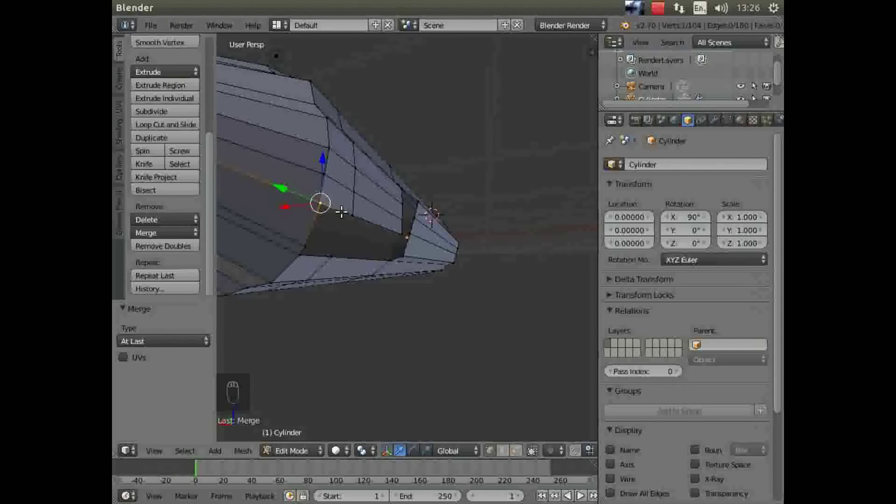
{"action": "left_click", "coordinate": [502, 451]}
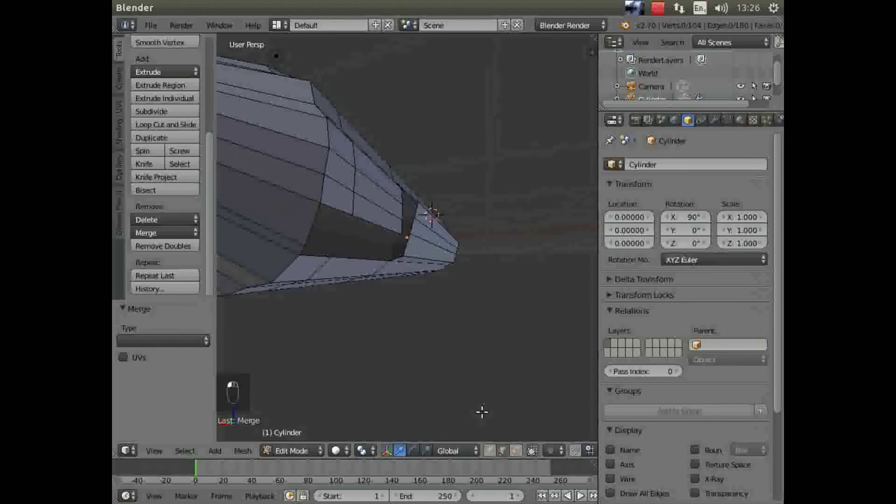
{"action": "right_click", "coordinate": [339, 209]}
{"action": "right_click", "coordinate": [374, 223]}
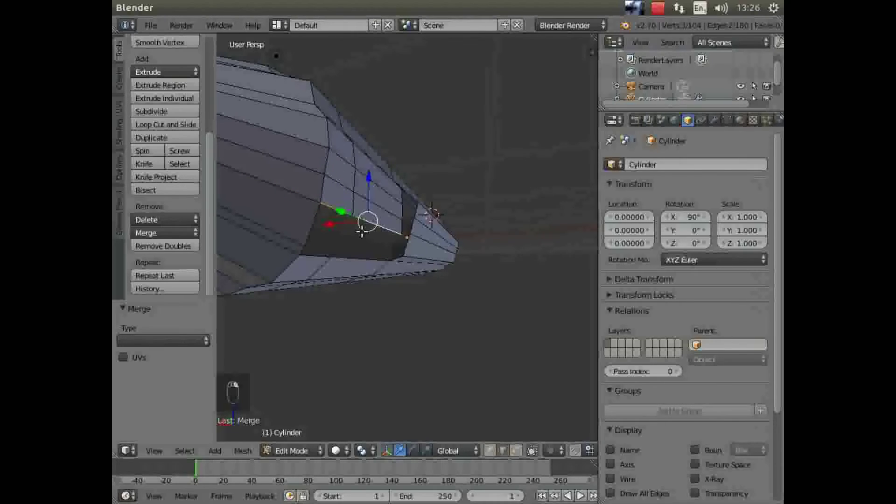
{"action": "key", "text": "e"}
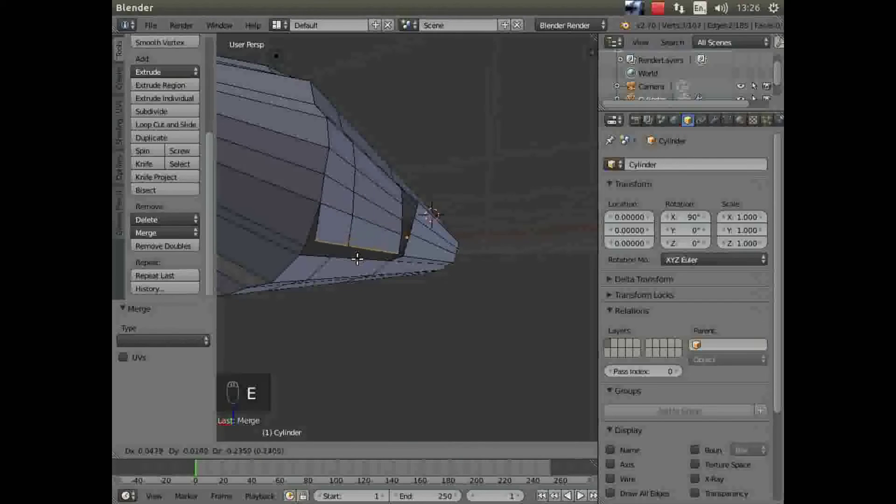
{"action": "left_click", "coordinate": [355, 261]}
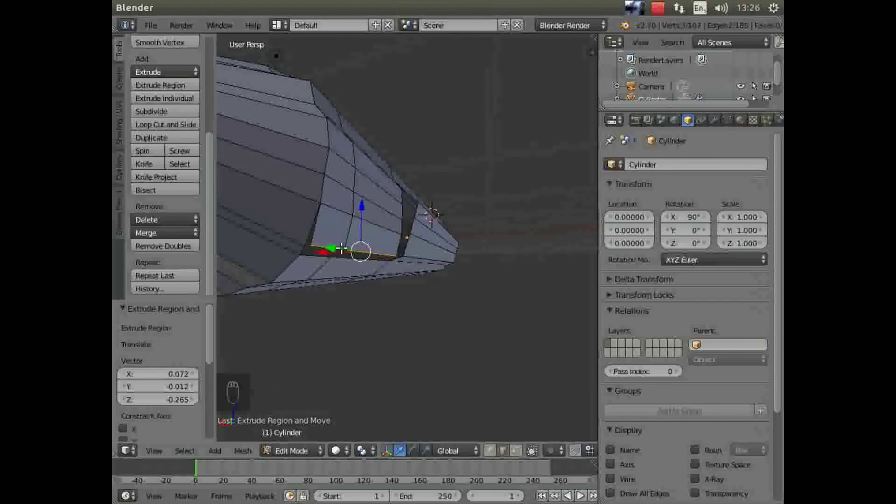
{"action": "middle_click_drag", "start_coordinate": [355, 261], "coordinate": [356, 280]}
{"action": "left_click_drag", "start_coordinate": [377, 265], "coordinate": [384, 267]}
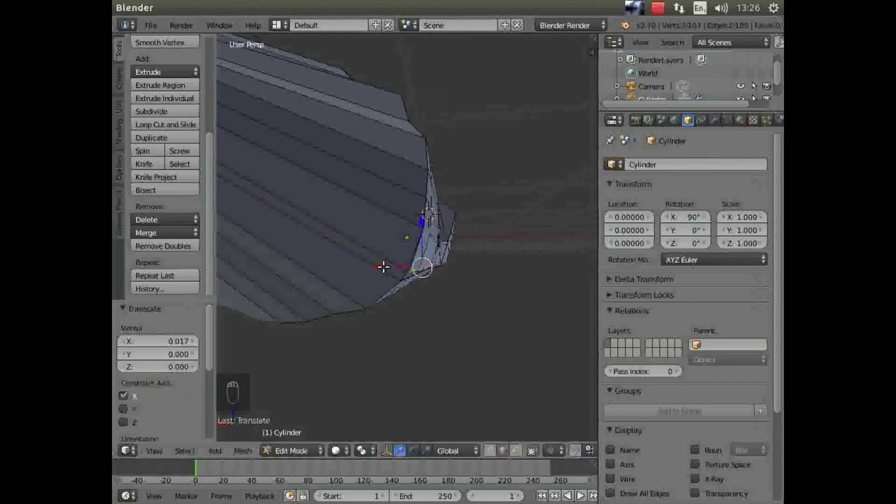
Merge the lowest strip's hull-side corner vertex with the adjoining hull vertex using At Last.
{"action": "right_click", "coordinate": [410, 271]}
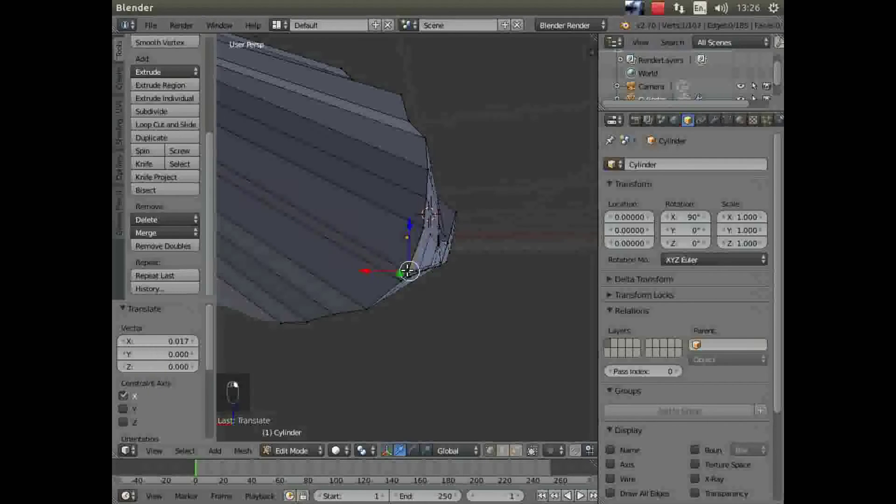
{"action": "right_click", "coordinate": [408, 271], "text": "shift"}
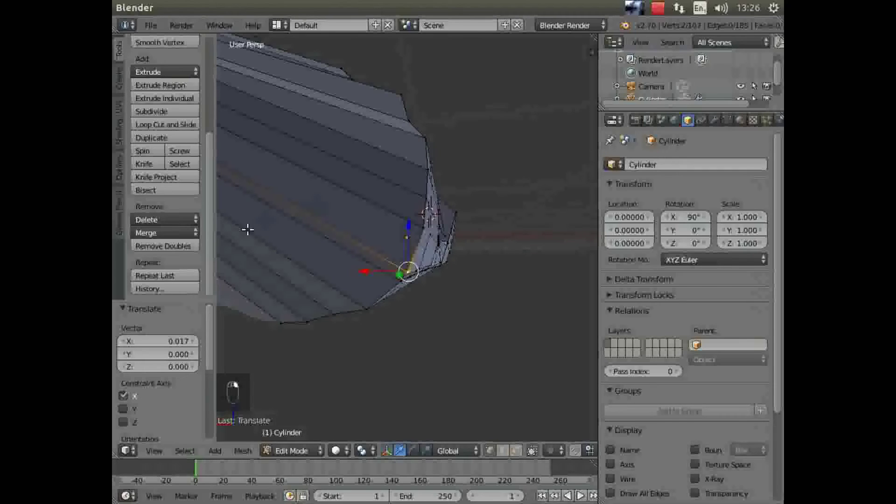
{"action": "left_click", "coordinate": [159, 232]}
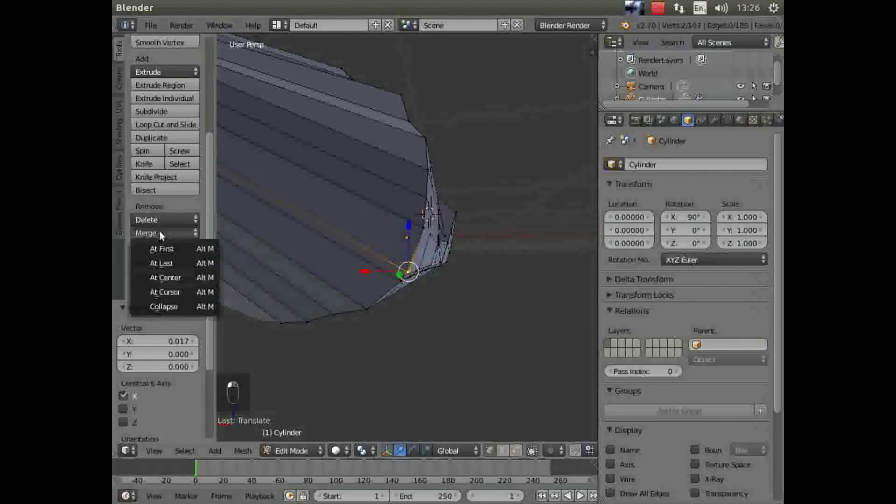
{"action": "left_click", "coordinate": [177, 258]}
Select the four vertices around the first half of the narrow slit below the strips and fill them with a face.
{"action": "middle_click_drag", "start_coordinate": [331, 320], "coordinate": [317, 302]}
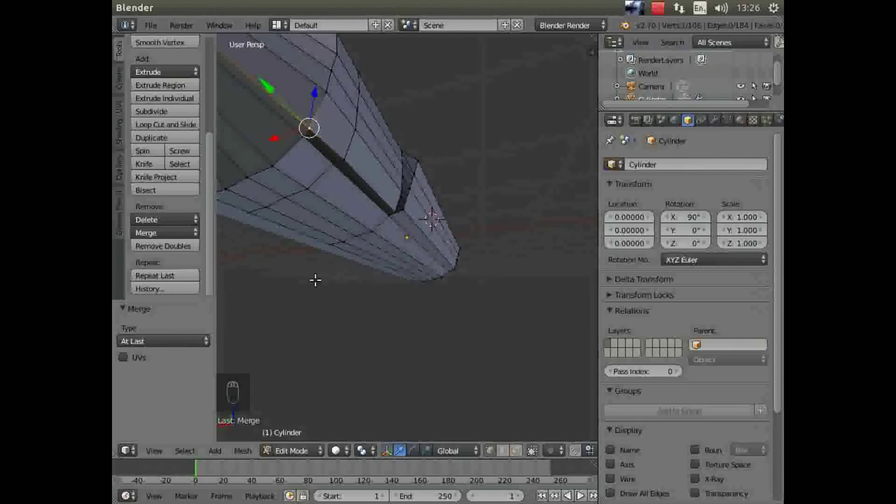
{"action": "right_click", "coordinate": [345, 159]}
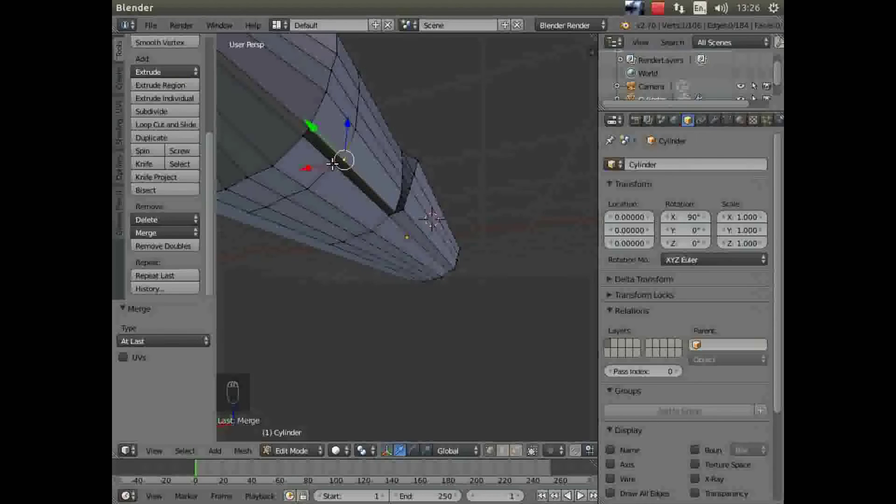
{"action": "right_click", "coordinate": [332, 163]}
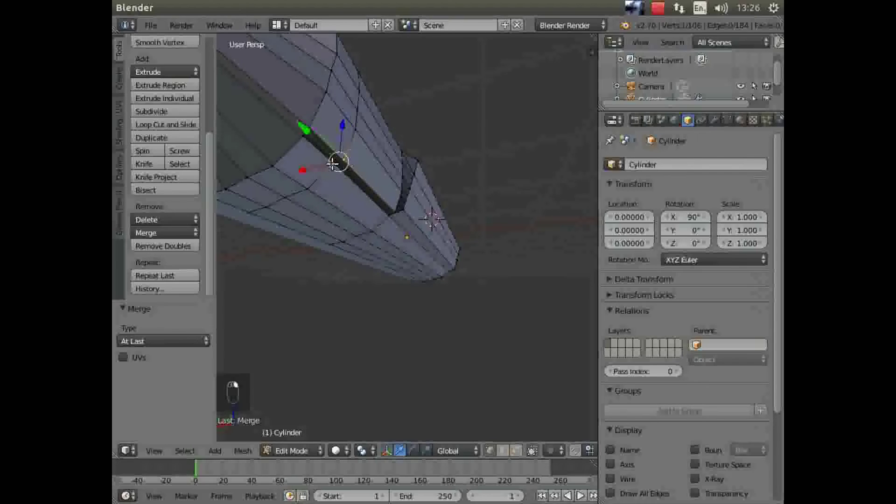
{"action": "right_click", "coordinate": [303, 137]}
{"action": "right_click", "coordinate": [309, 131], "text": "shift"}
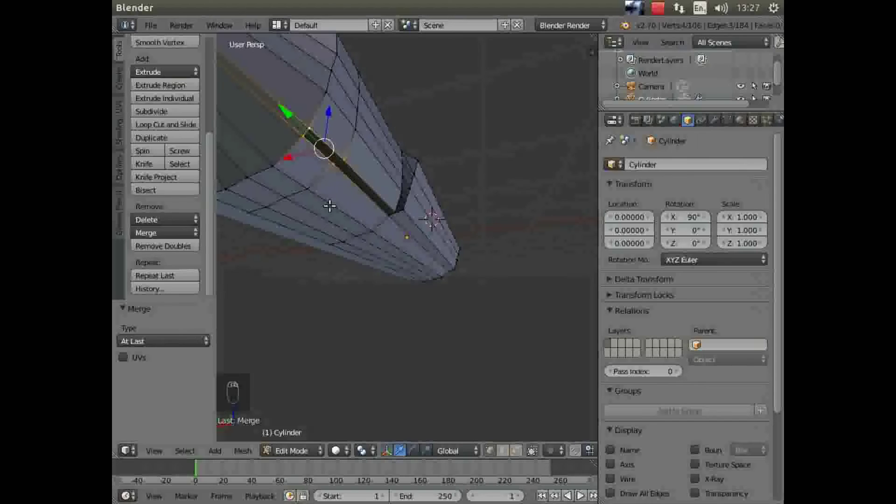
{"action": "key", "text": "f"}
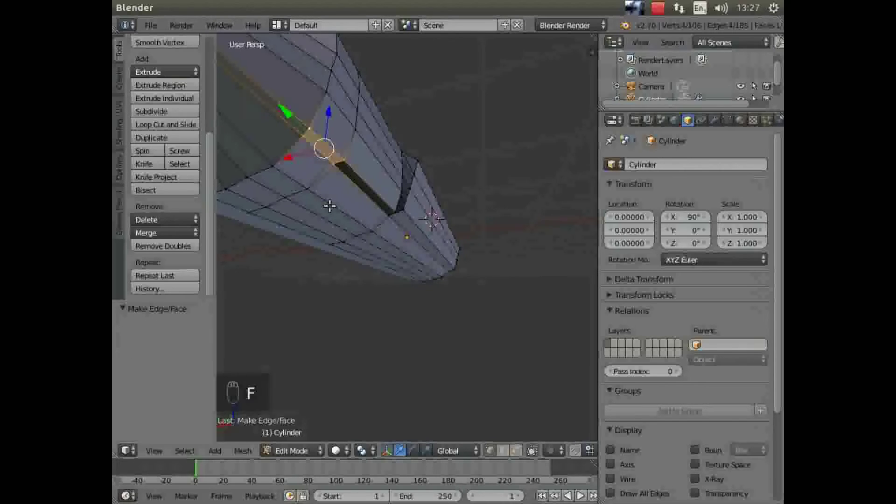
Select the four corner vertices of the slit's remaining half and fill them with a second face.
{"action": "right_click", "coordinate": [344, 160]}
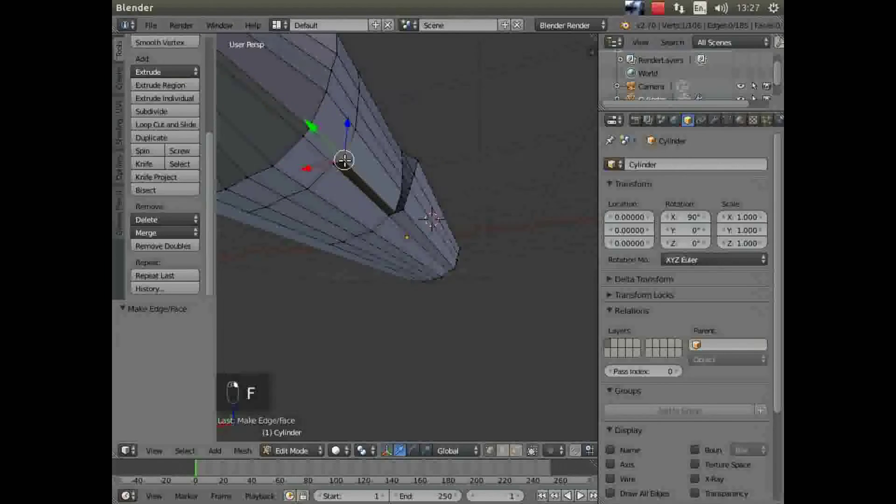
{"action": "right_click", "coordinate": [394, 210], "text": "shift"}
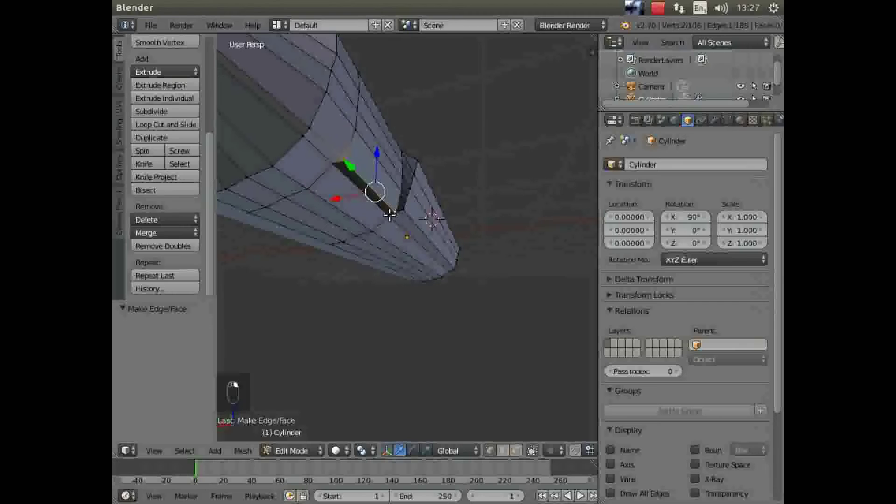
{"action": "right_click", "coordinate": [331, 166], "text": "shift"}
{"action": "key", "text": "f"}
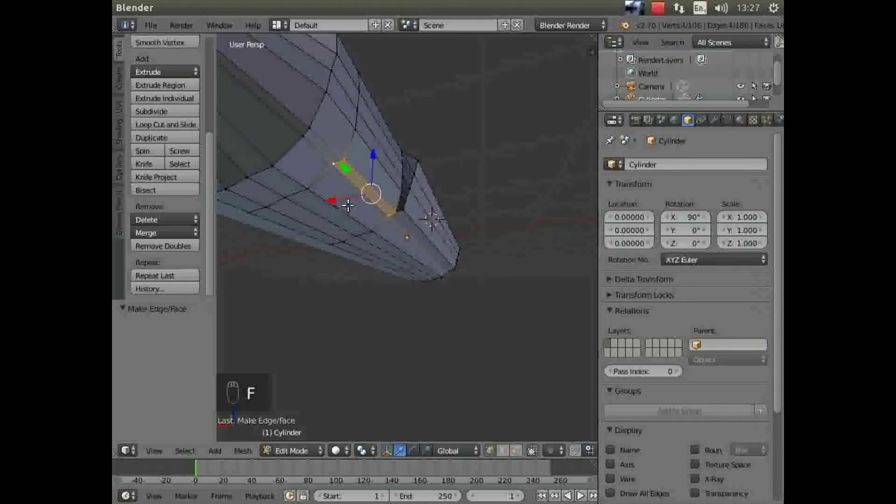
Shift the filled slit's end vertex about 0.016 and its middle vertex about 0.017 along X.
{"action": "right_click", "coordinate": [395, 212]}
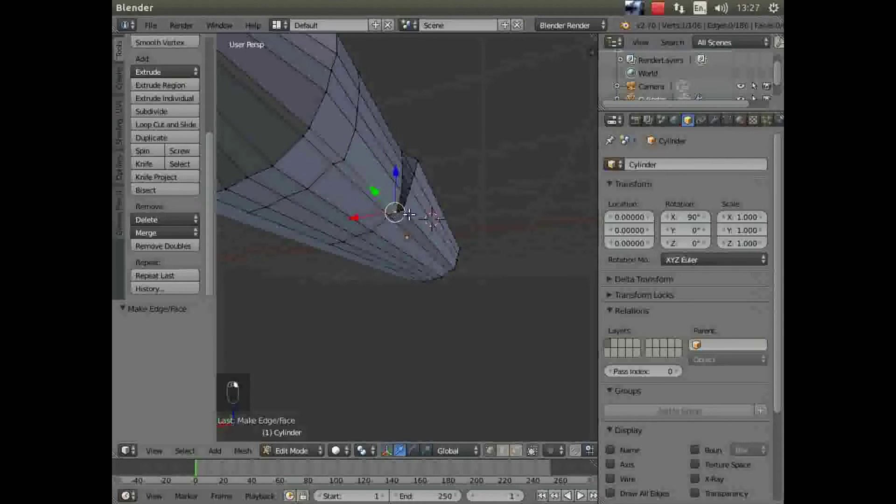
{"action": "left_click_drag", "start_coordinate": [357, 218], "coordinate": [355, 217]}
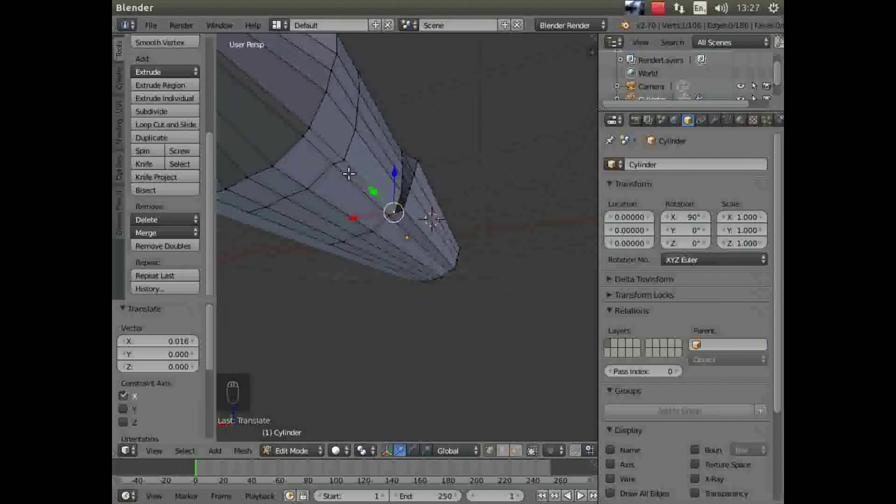
{"action": "right_click", "coordinate": [344, 160]}
{"action": "left_click_drag", "start_coordinate": [306, 168], "coordinate": [305, 168]}
Shift three successive vertices up the remaining opening's hull-side edge about 0.065, 0.056 and 0.049 along X.
{"action": "middle_click_drag", "start_coordinate": [339, 224], "coordinate": [348, 241]}
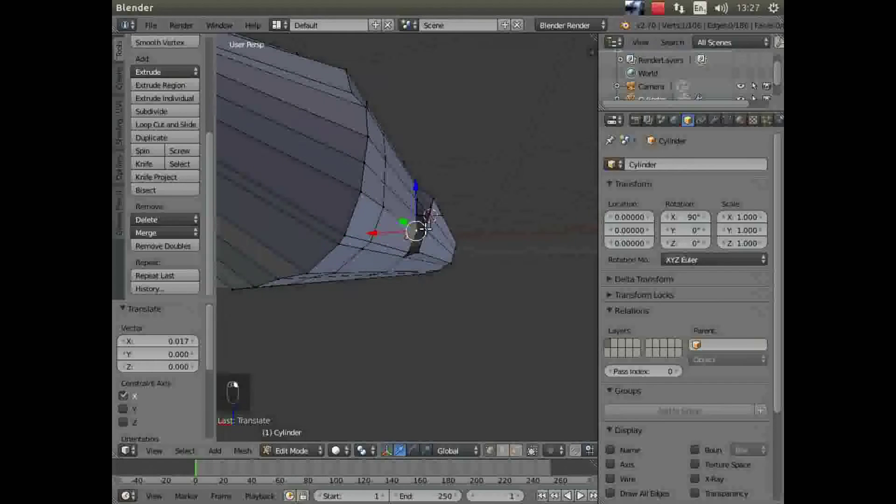
{"action": "key", "text": "g"}
{"action": "key", "text": "x"}
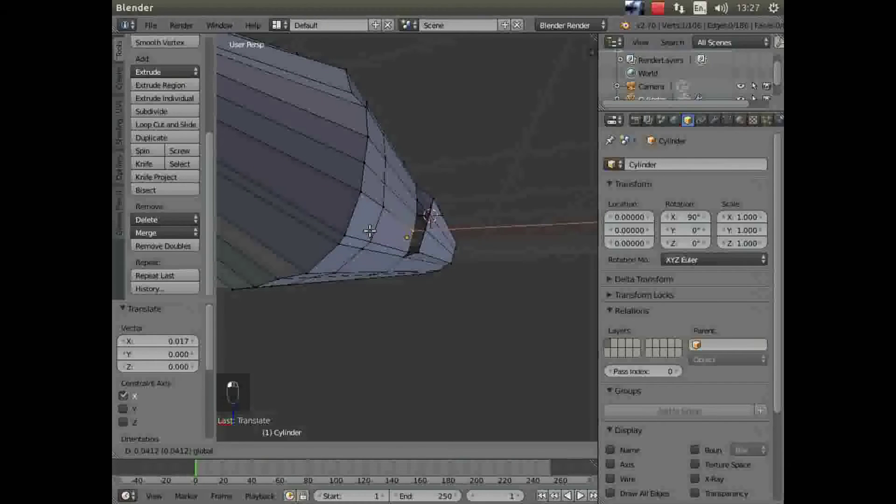
{"action": "left_click", "coordinate": [412, 228]}
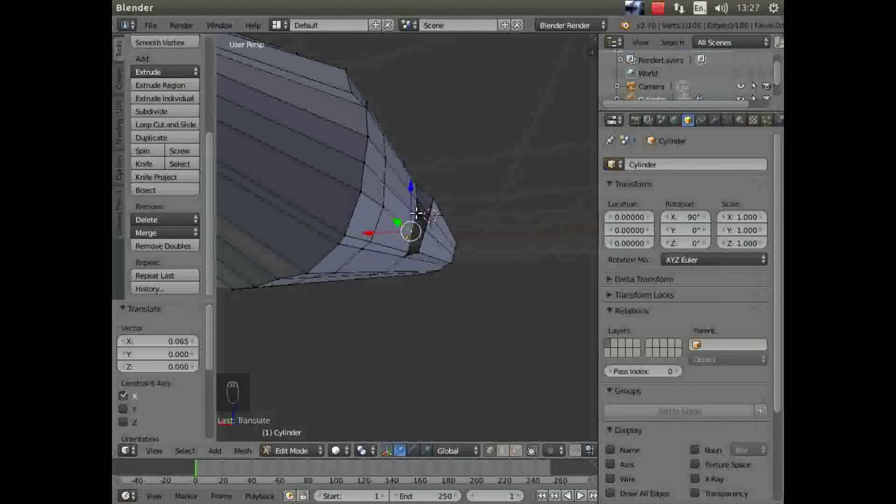
{"action": "key", "text": "g"}
{"action": "key", "text": "x"}
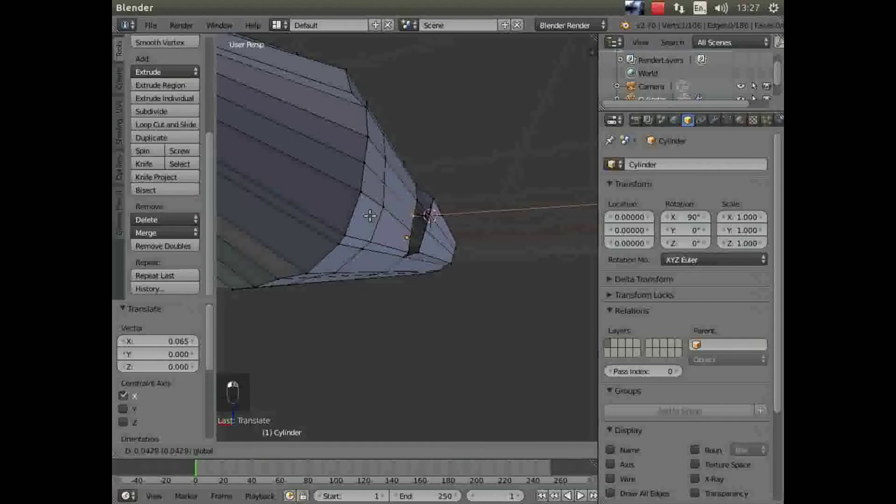
{"action": "left_click", "coordinate": [370, 215]}
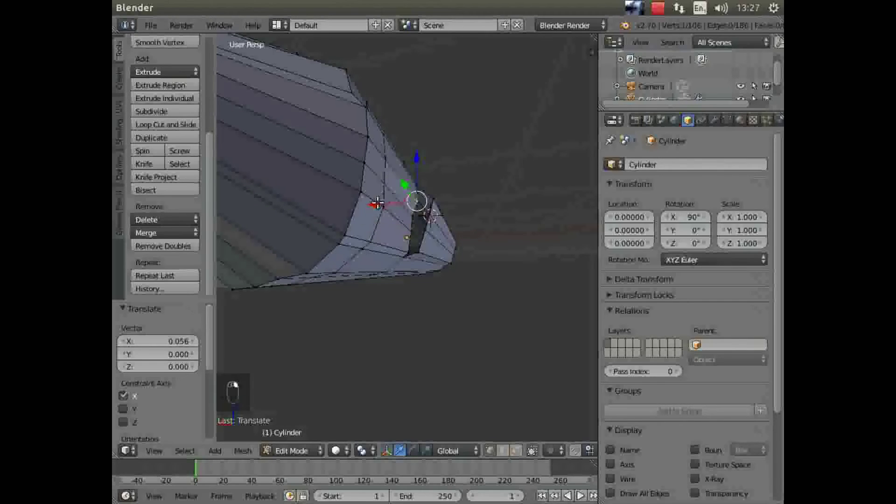
{"action": "key", "text": "g"}
{"action": "key", "text": "x"}
{"action": "left_click", "coordinate": [373, 204]}
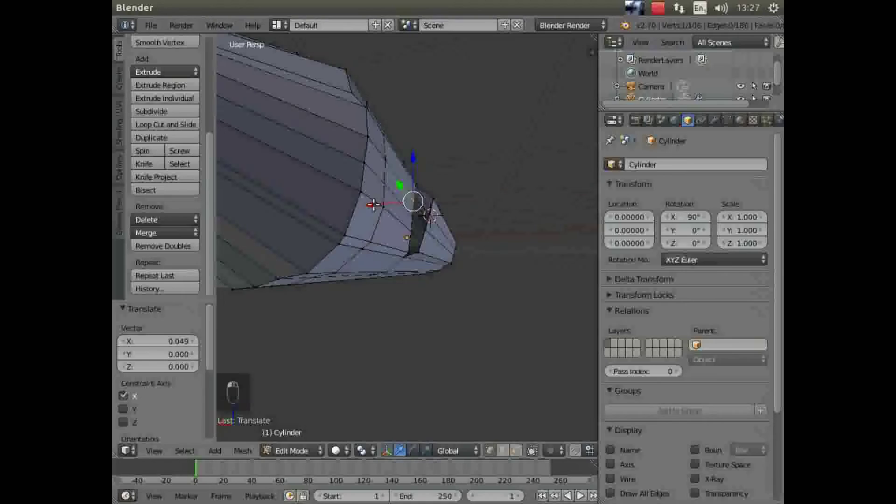
Move the upper vertex on the opening's tip-side edge about -0.383 along X and raise it about 0.031 along Z.
{"action": "middle_click_drag", "start_coordinate": [456, 258], "coordinate": [418, 277]}
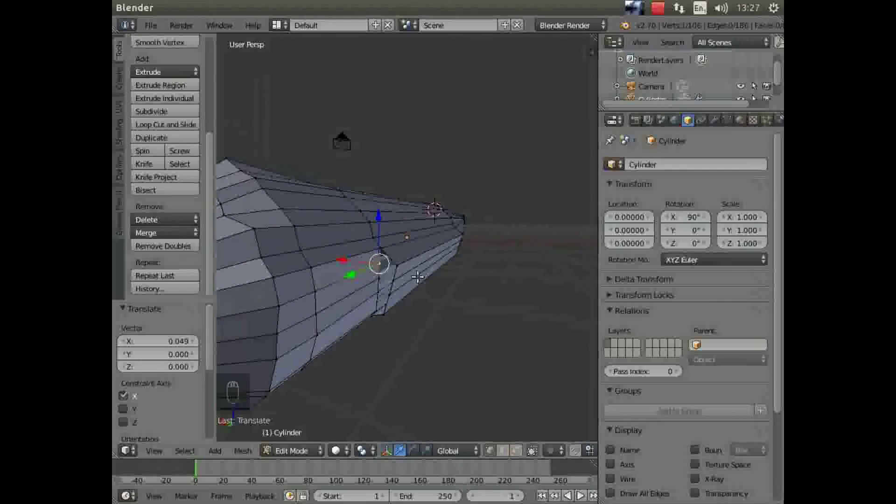
{"action": "right_click", "coordinate": [397, 264]}
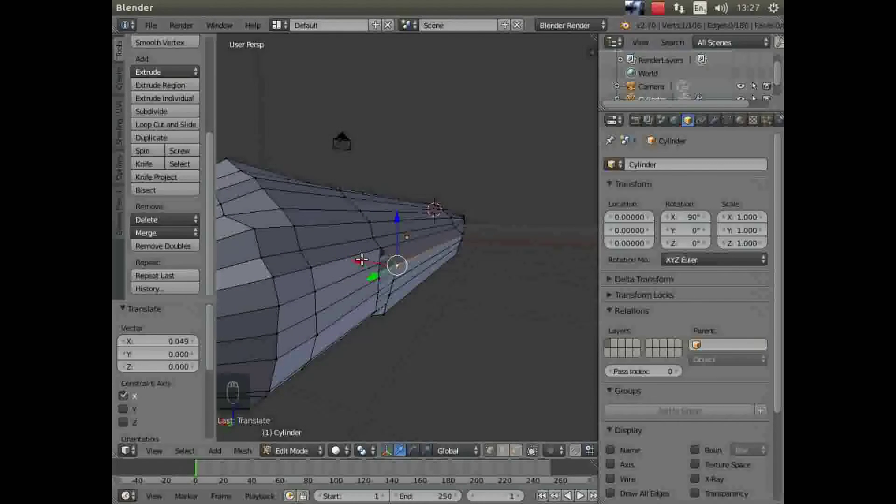
{"action": "key", "text": "g"}
{"action": "key", "text": "x"}
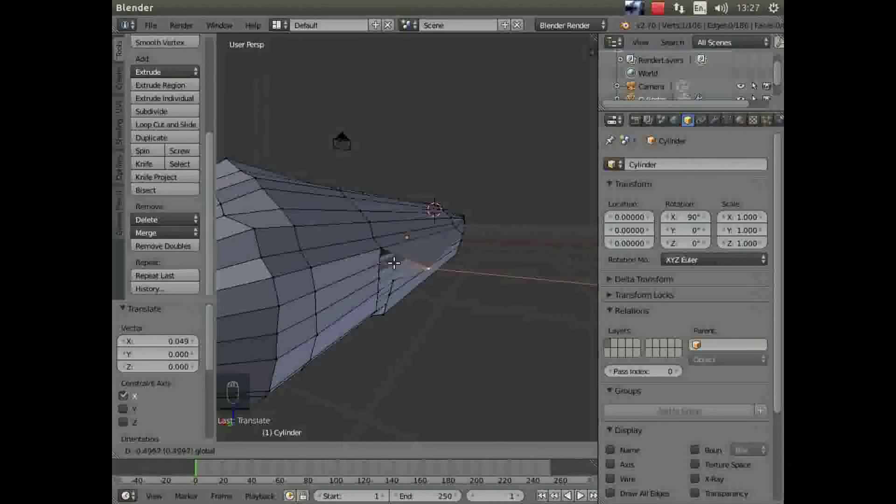
{"action": "left_click", "coordinate": [426, 266]}
{"action": "key", "text": "g"}
{"action": "key", "text": "z"}
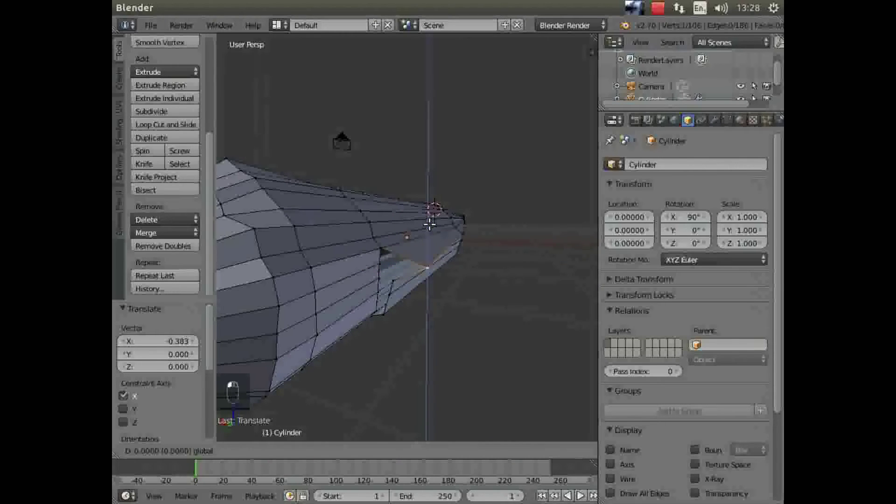
{"action": "left_click", "coordinate": [429, 221]}
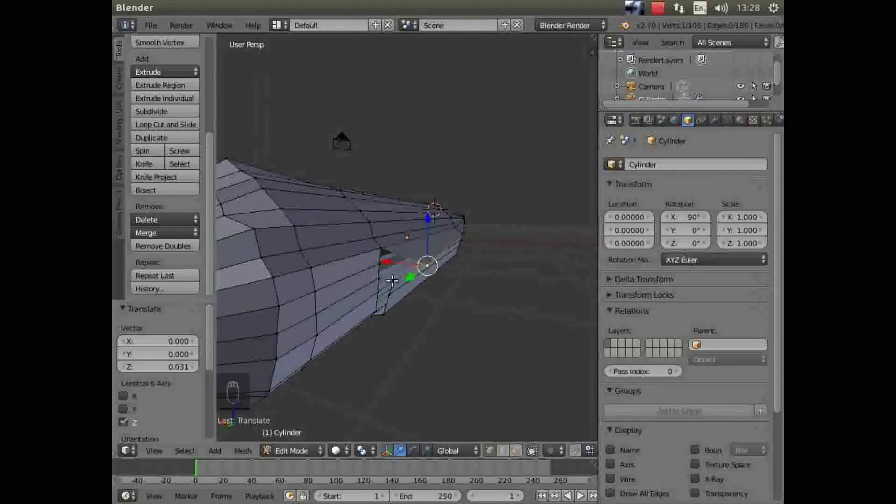
Shift the three lower vertices on the opening's tip-side edge about 0.396, 0.348 and 0.145 along negative X, working downward.
{"action": "key", "text": "g"}
{"action": "key", "text": "x"}
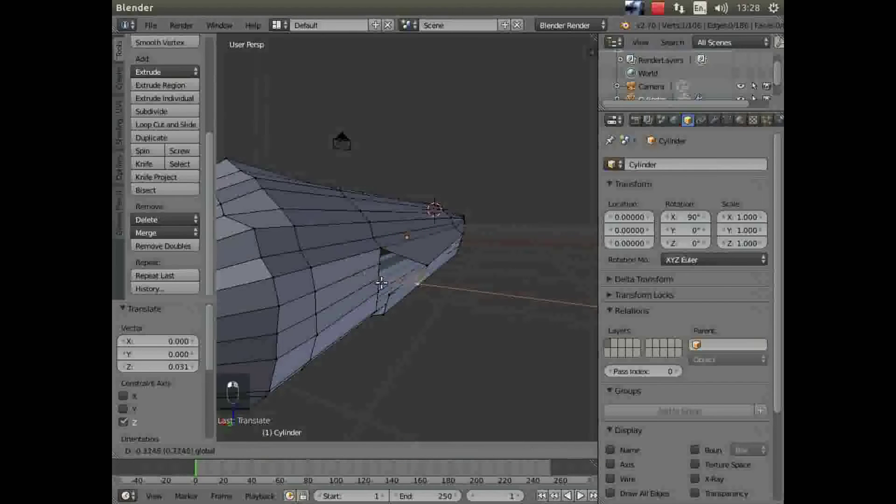
{"action": "left_click", "coordinate": [385, 282]}
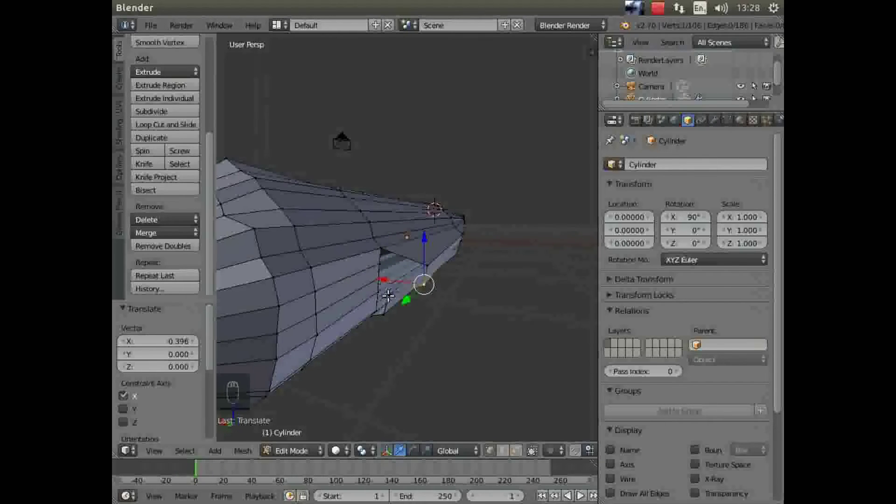
{"action": "key", "text": "g"}
{"action": "key", "text": "x"}
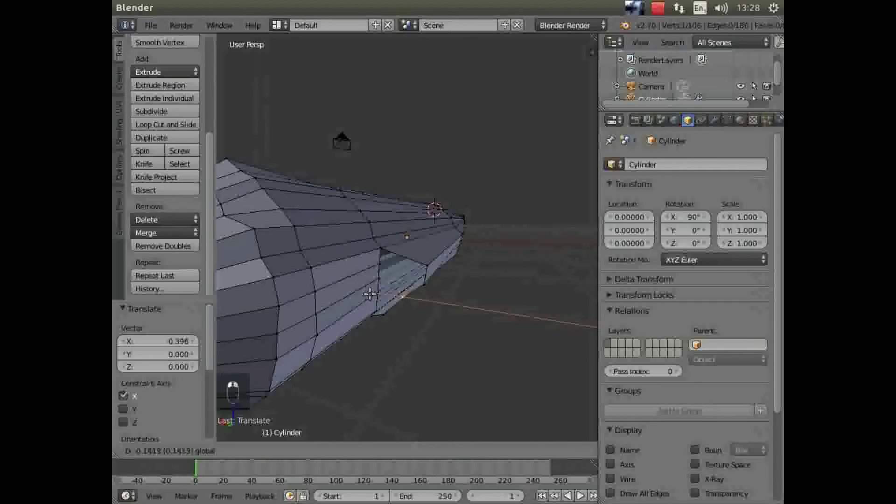
{"action": "left_click", "coordinate": [379, 295]}
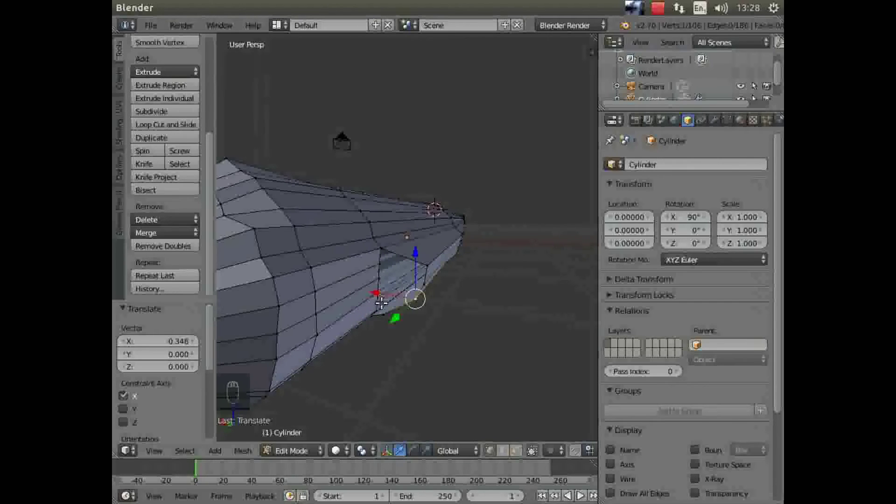
{"action": "key", "text": "g"}
{"action": "key", "text": "x"}
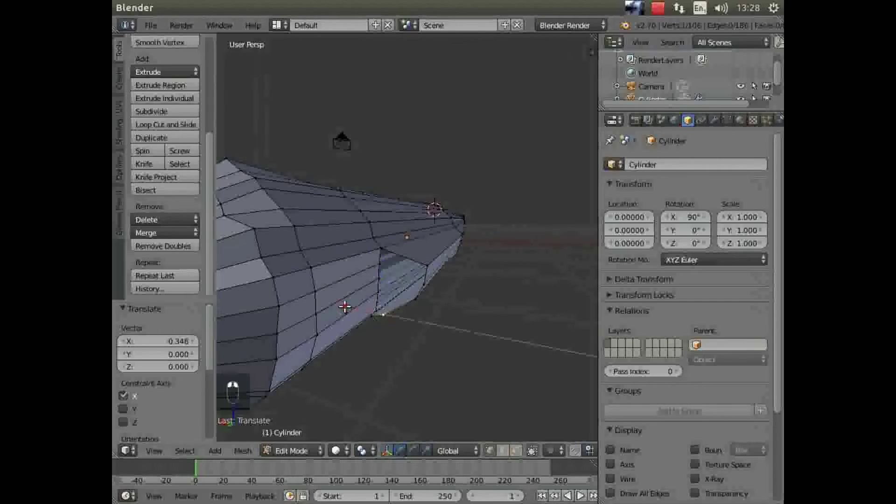
{"action": "left_click", "coordinate": [355, 310]}
Select an edge on the crosswise ring just ahead of the hull's faceted middle and extend the selection to its Edge Loop.
{"action": "middle_click_drag", "start_coordinate": [416, 344], "coordinate": [450, 366]}
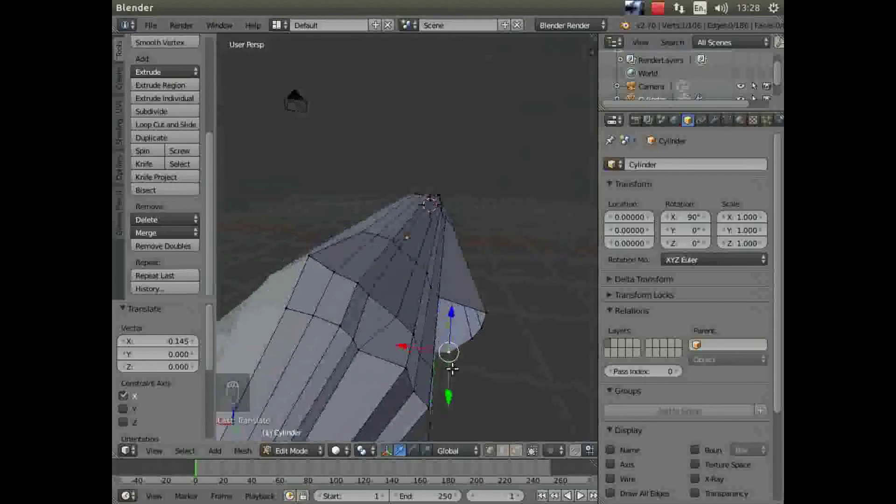
{"action": "left_click", "coordinate": [357, 283]}
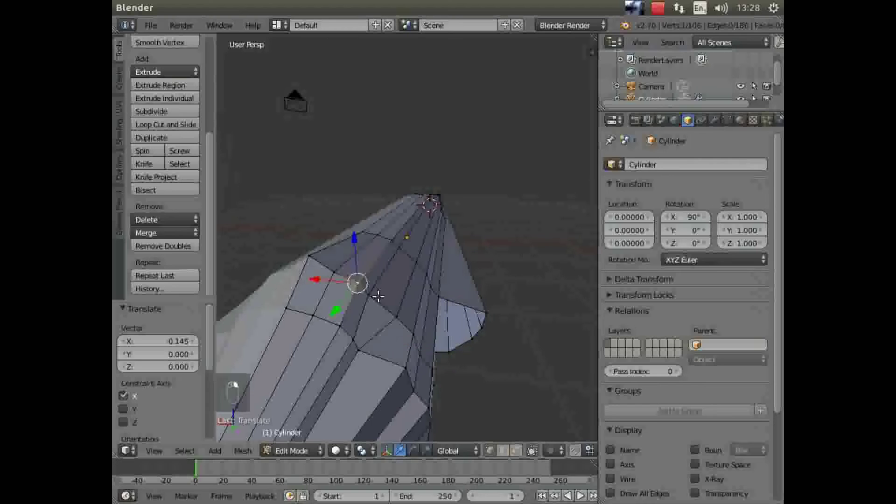
{"action": "left_click", "coordinate": [363, 288]}
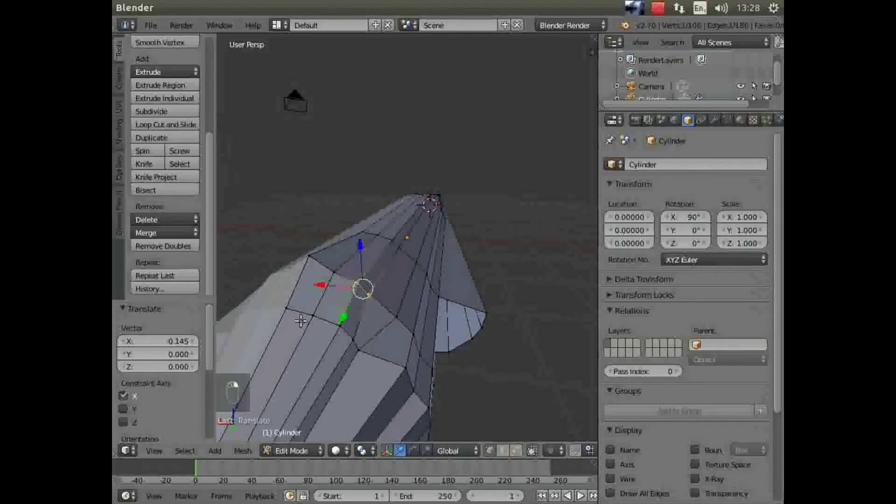
{"action": "left_click", "coordinate": [241, 452]}
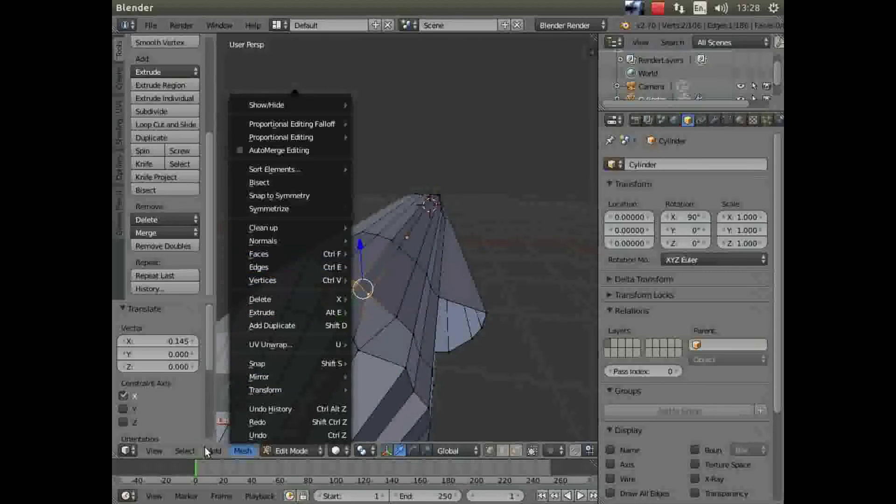
{"action": "mouse_move", "coordinate": [182, 449]}
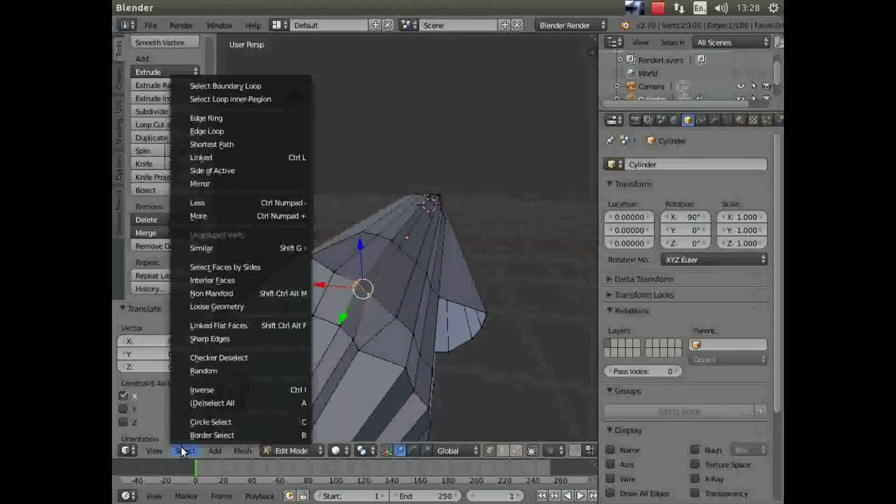
{"action": "left_click", "coordinate": [222, 132]}
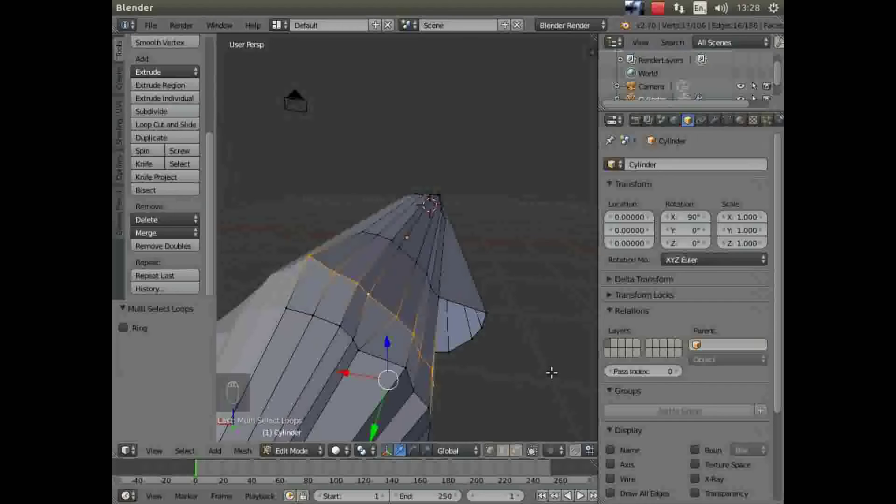
Select all vertices of the two closely spaced crosswise rings nearest the blunt end and scale them to about 0.788.
{"action": "key", "text": "s"}
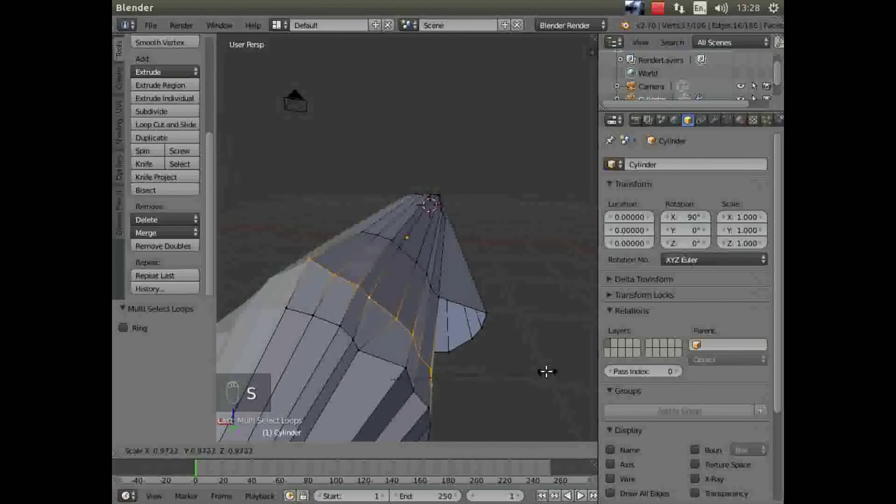
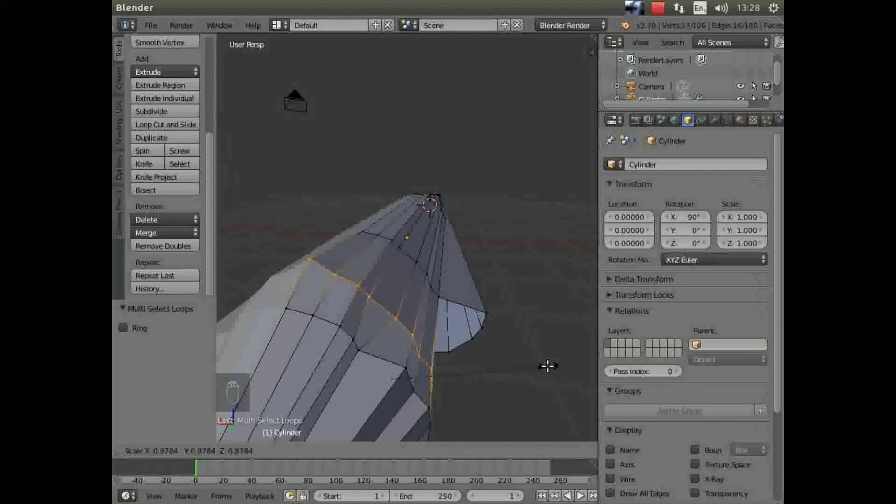
{"action": "left_click", "coordinate": [547, 366]}
{"action": "middle_click_drag", "start_coordinate": [546, 364], "coordinate": [374, 372]}
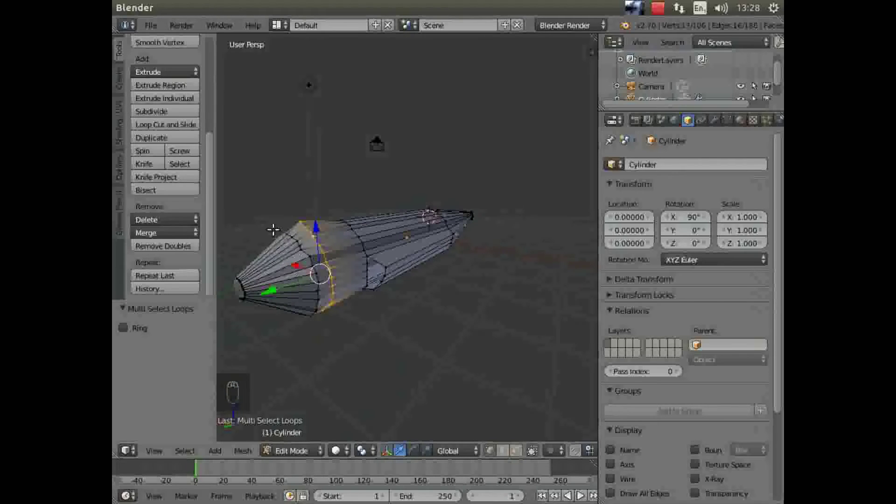
{"action": "middle_click_drag", "start_coordinate": [330, 341], "coordinate": [292, 336]}
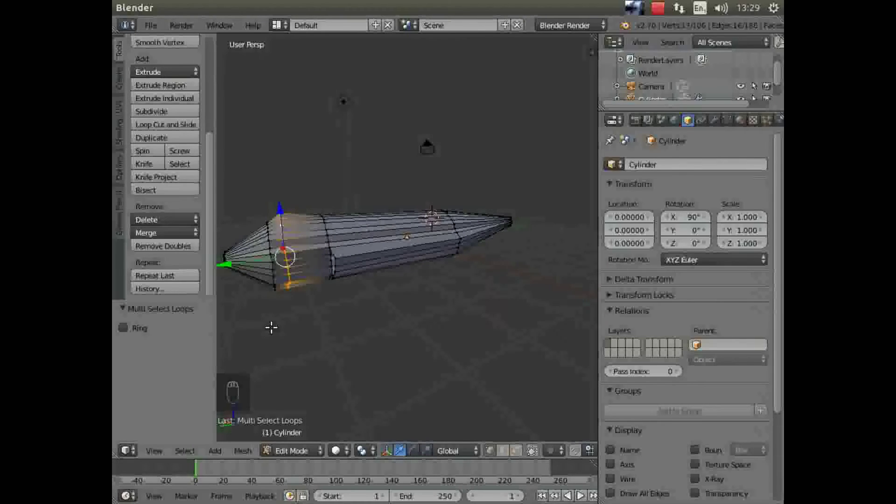
{"action": "key", "text": "b"}
{"action": "left_click_drag", "start_coordinate": [258, 311], "coordinate": [302, 198]}
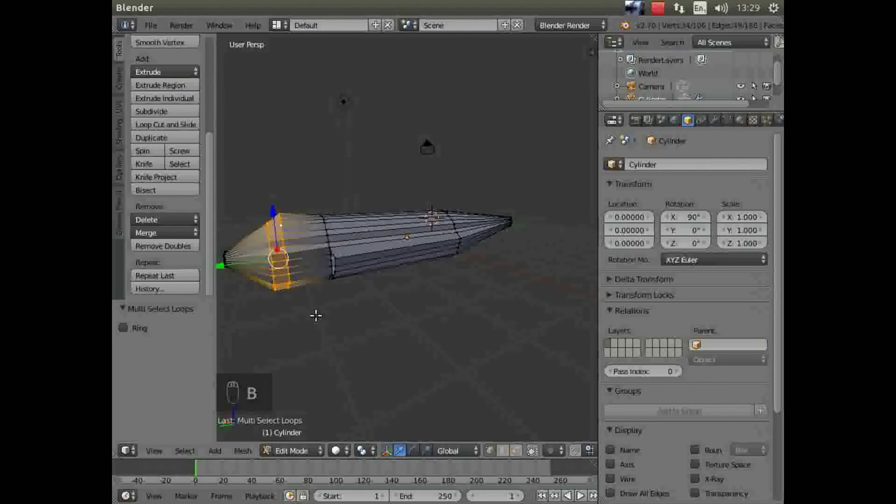
{"action": "middle_click_drag", "start_coordinate": [378, 366], "coordinate": [477, 369]}
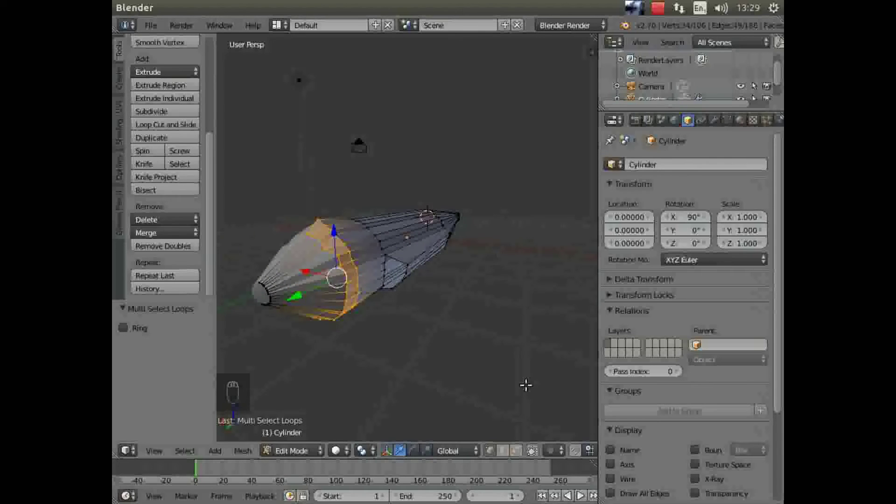
{"action": "key", "text": "s"}
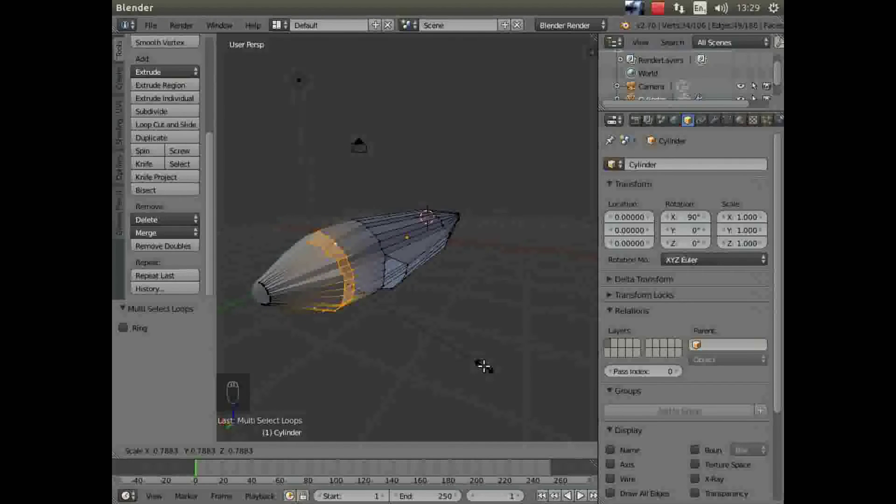
{"action": "left_click", "coordinate": [483, 367]}
Raise the top vertex of the scaled rings slightly along Z and shift it about 0.099 along Y.
{"action": "right_click", "coordinate": [317, 230]}
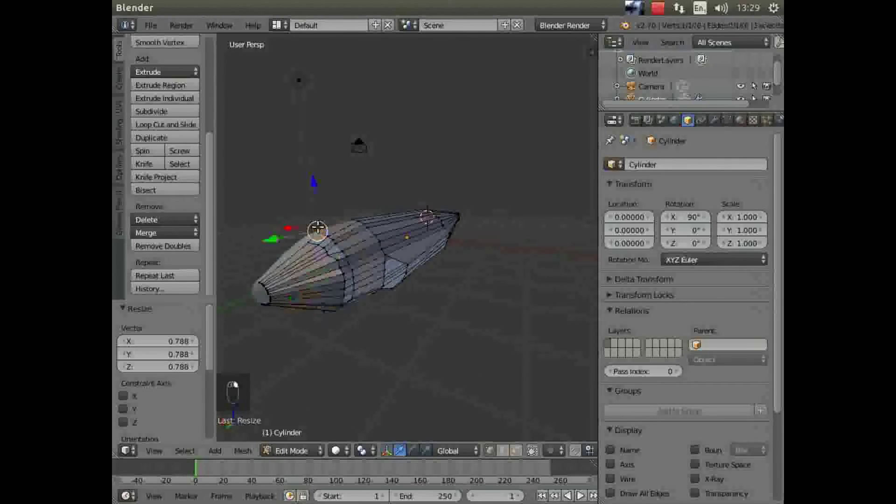
{"action": "left_click_drag", "start_coordinate": [314, 186], "coordinate": [314, 177]}
{"action": "left_click_drag", "start_coordinate": [276, 230], "coordinate": [274, 228]}
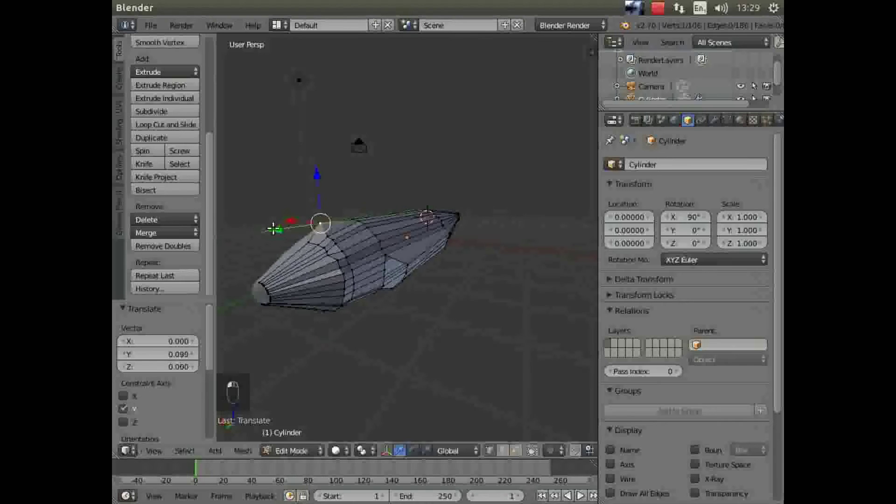
Raise the vertex just below the ring's top along Z and shift it about -0.141 and a further -0.042 along Y.
{"action": "left_click_drag", "start_coordinate": [327, 196], "coordinate": [326, 184]}
{"action": "left_click_drag", "start_coordinate": [284, 239], "coordinate": [289, 238]}
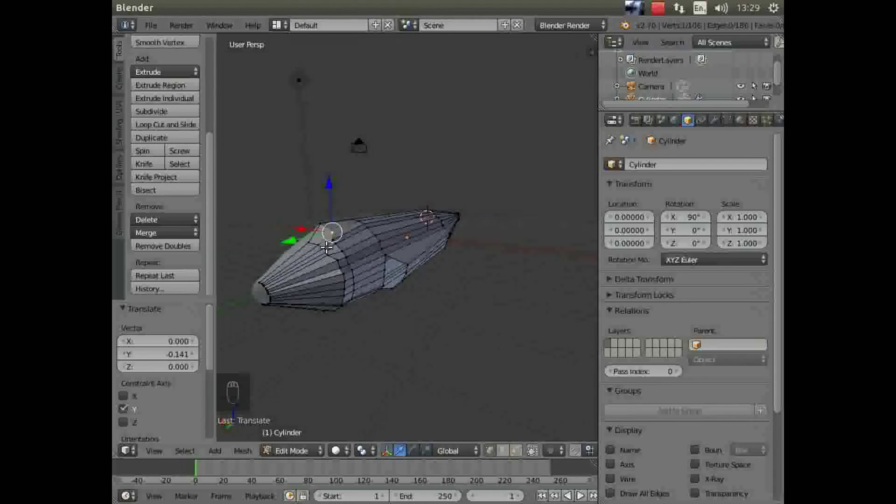
{"action": "left_click", "coordinate": [332, 239]}
{"action": "left_click_drag", "start_coordinate": [292, 245], "coordinate": [296, 261]}
{"action": "middle_click_drag", "start_coordinate": [330, 293], "coordinate": [321, 318]}
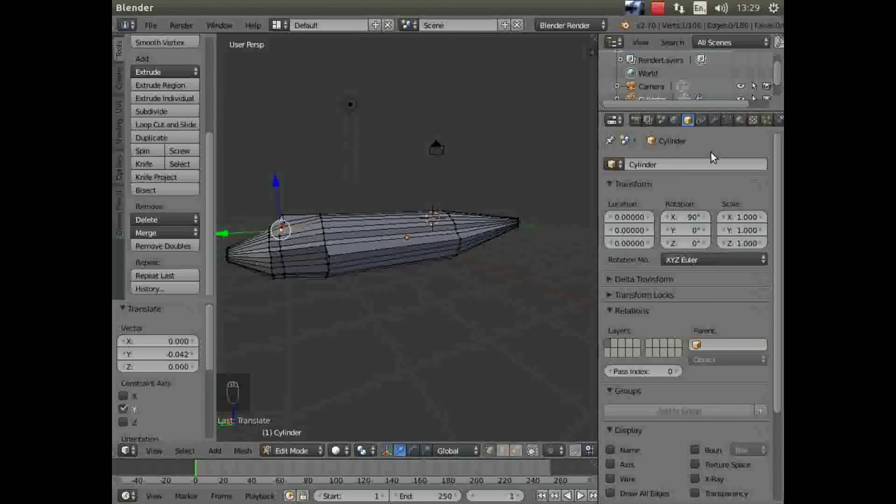
Open the choice of interaction modes for the cylinder.
{"action": "left_click", "coordinate": [302, 451]}
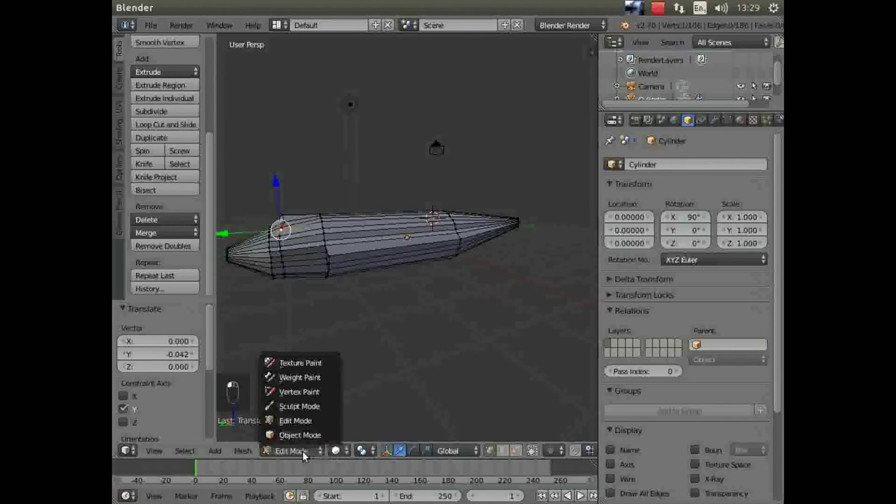
In Object Mode, add a Subdivision Surface modifier to the cylinder fuselage and set its view subdivisions to 2.
{"action": "left_click", "coordinate": [307, 437]}
{"action": "left_click", "coordinate": [714, 120]}
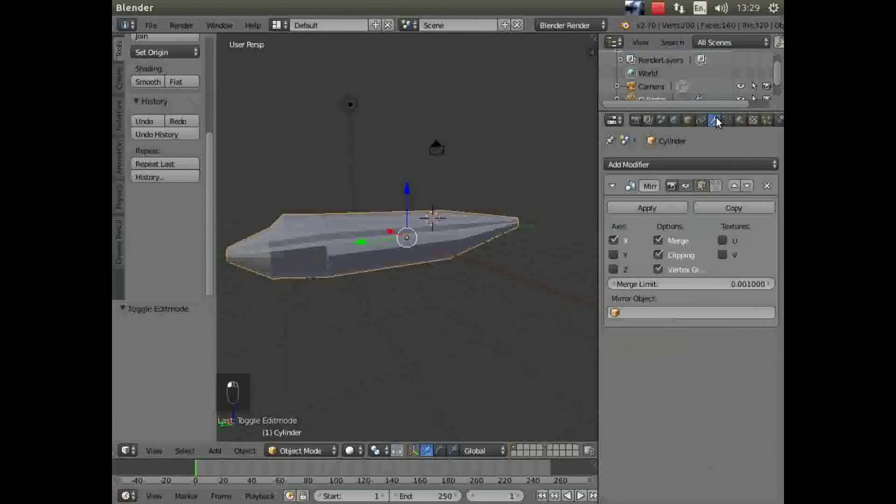
{"action": "left_click", "coordinate": [637, 166]}
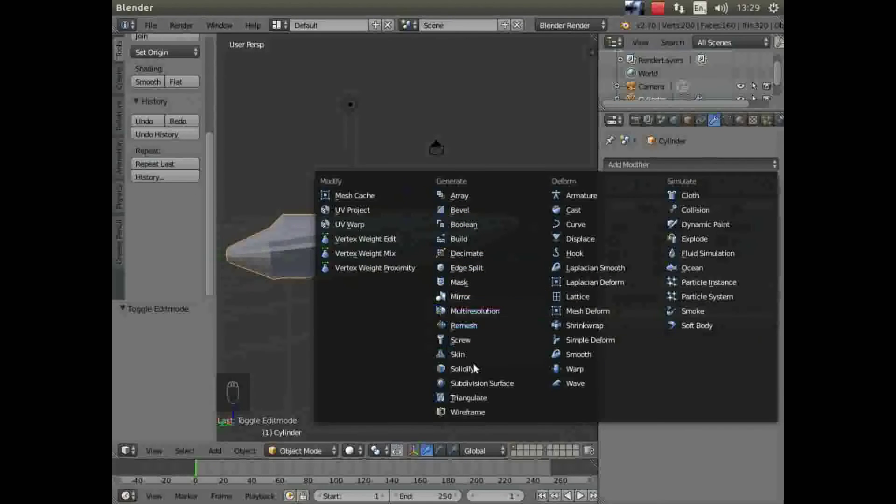
{"action": "left_click", "coordinate": [477, 379]}
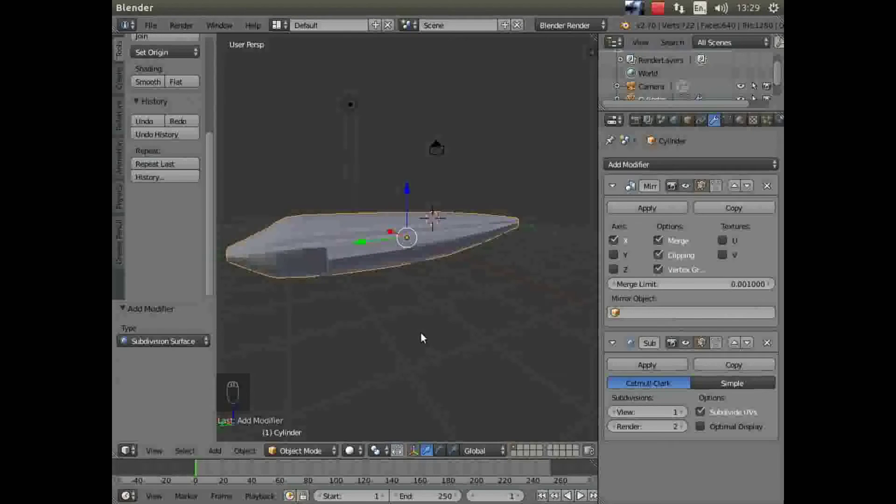
{"action": "middle_click_drag", "start_coordinate": [421, 332], "coordinate": [445, 340]}
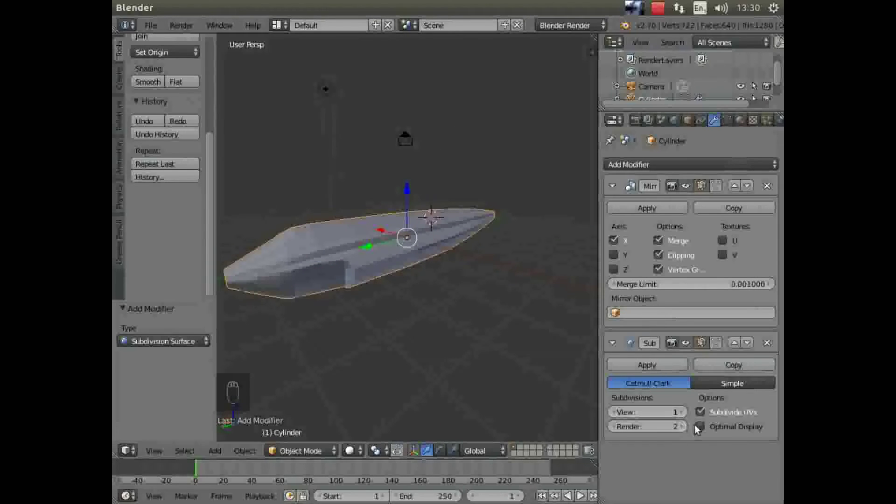
{"action": "left_click", "coordinate": [682, 411]}
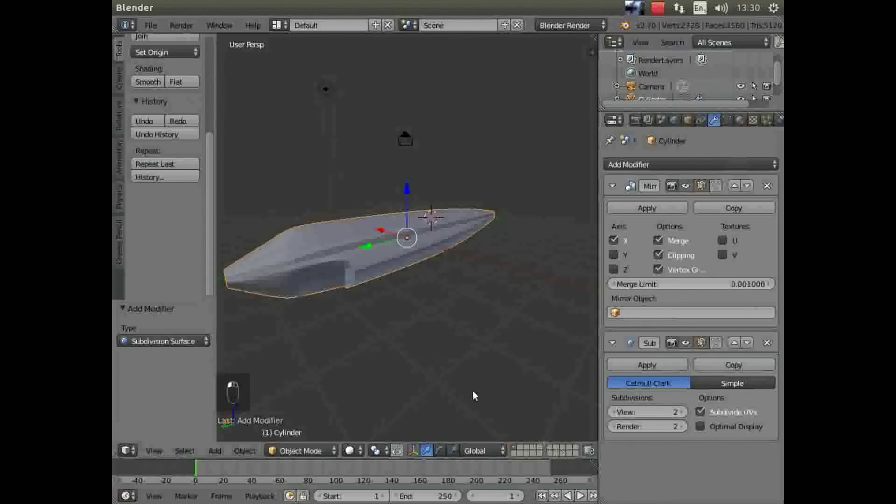
{"action": "mouse_move", "coordinate": [388, 283]}
{"action": "middle_mouse_down"}
{"action": "mouse_move", "coordinate": [393, 307]}
{"action": "mouse_move", "coordinate": [460, 341]}
{"action": "mouse_move", "coordinate": [506, 320]}
{"action": "mouse_move", "coordinate": [531, 283]}
{"action": "mouse_move", "coordinate": [551, 280]}
{"action": "mouse_move", "coordinate": [481, 308]}
{"action": "mouse_move", "coordinate": [370, 321]}
{"action": "mouse_move", "coordinate": [270, 290]}
{"action": "mouse_move", "coordinate": [247, 215]}
{"action": "mouse_move", "coordinate": [358, 292]}
{"action": "mouse_move", "coordinate": [402, 301]}
{"action": "mouse_move", "coordinate": [455, 300]}
{"action": "mouse_move", "coordinate": [435, 301]}
{"action": "mouse_move", "coordinate": [512, 271]}
{"action": "mouse_move", "coordinate": [382, 280]}
{"action": "middle_mouse_up"}
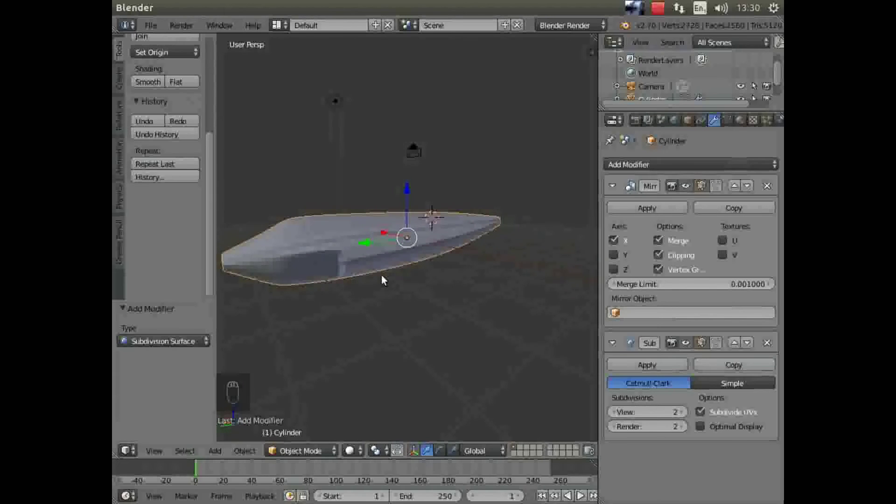
Turn off the viewport display of the fuselage's Subdivision Surface modifier.
{"action": "left_click", "coordinate": [686, 342]}
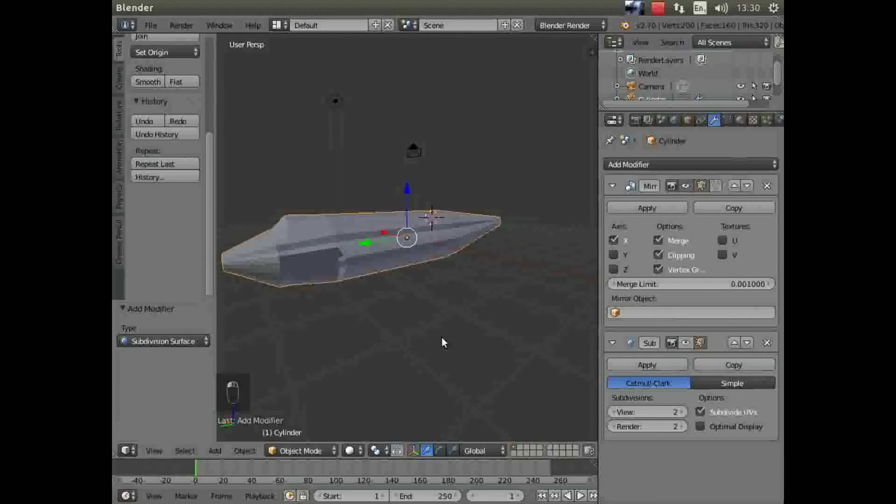
{"action": "mouse_move", "coordinate": [442, 338]}
{"action": "middle_mouse_down"}
{"action": "mouse_move", "coordinate": [479, 364]}
{"action": "mouse_move", "coordinate": [457, 347]}
{"action": "middle_mouse_up"}
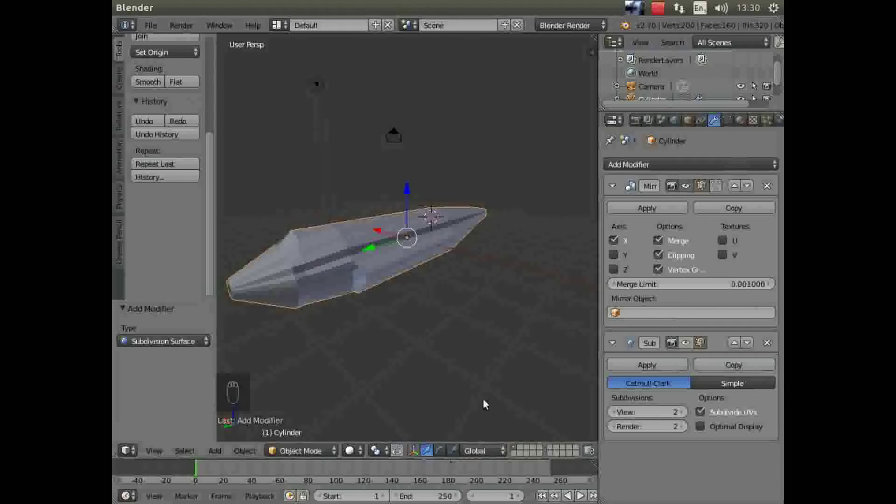
{"action": "scroll", "coordinate": [533, 408], "scroll_direction": "down", "scroll_amount": 2}
{"action": "scroll", "coordinate": [481, 450], "scroll_direction": "down", "scroll_amount": 5}
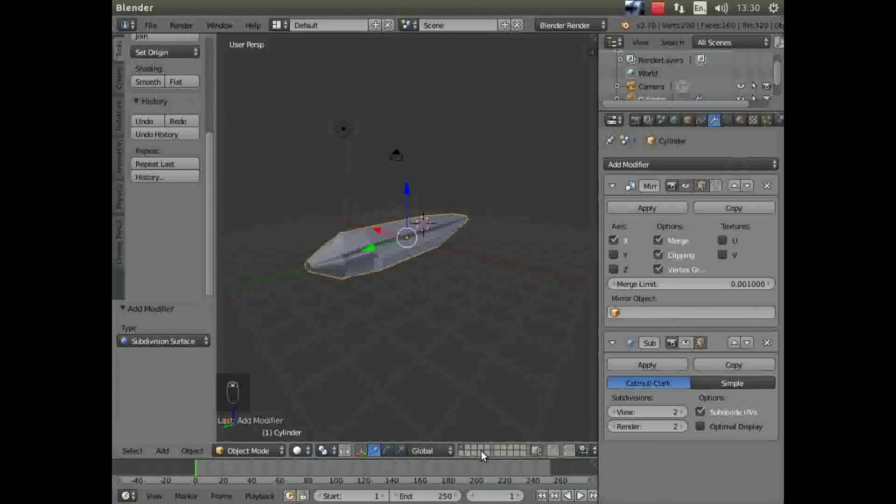
{"action": "scroll", "coordinate": [478, 448], "scroll_direction": "up", "scroll_amount": 5}
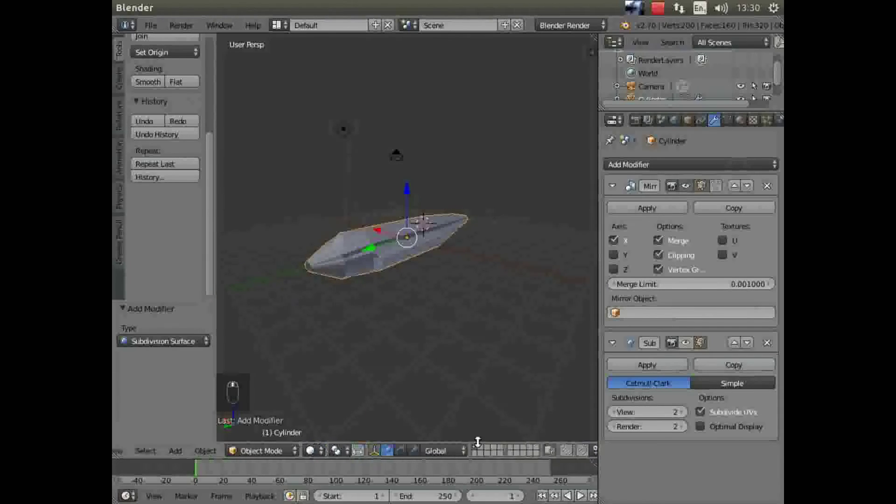
In Edit Mode with face selection, extrude the long narrow face on the fuselage's side outward about 3.1 units as a wing.
{"action": "left_click", "coordinate": [327, 451]}
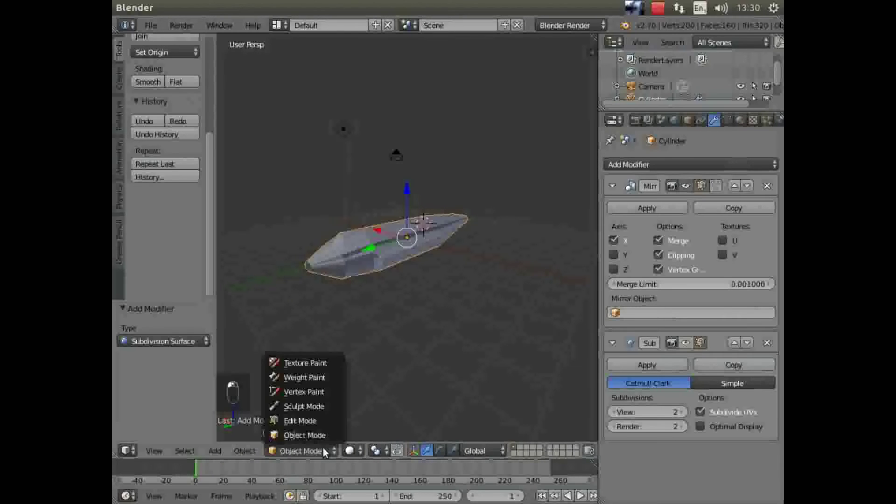
{"action": "left_click", "coordinate": [321, 422]}
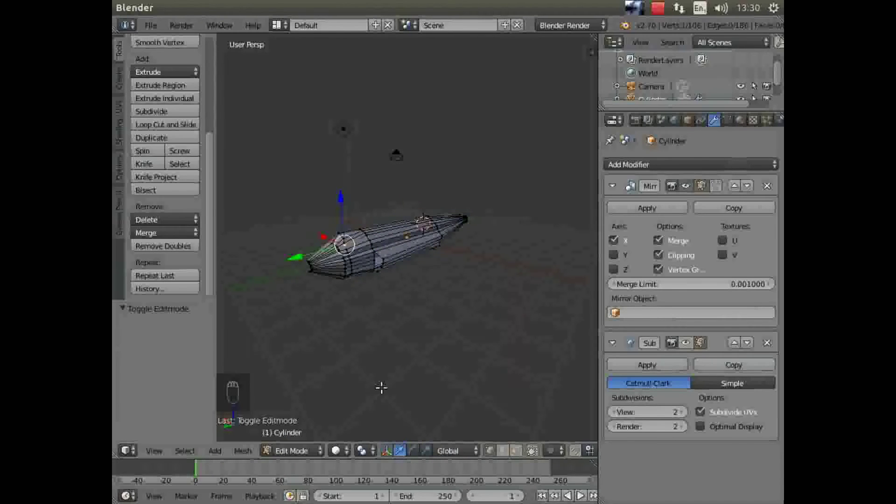
{"action": "left_click", "coordinate": [516, 453]}
{"action": "left_click", "coordinate": [534, 453]}
{"action": "middle_click_drag", "start_coordinate": [426, 341], "coordinate": [412, 324]}
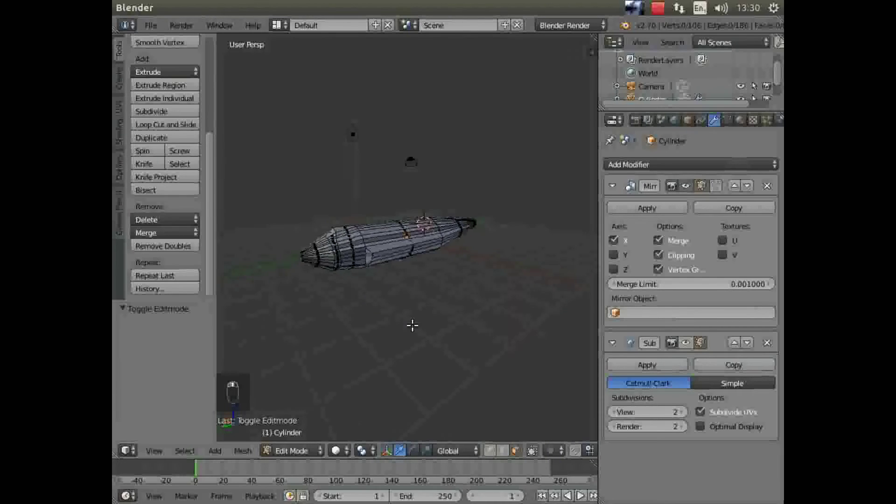
{"action": "right_click", "coordinate": [413, 246]}
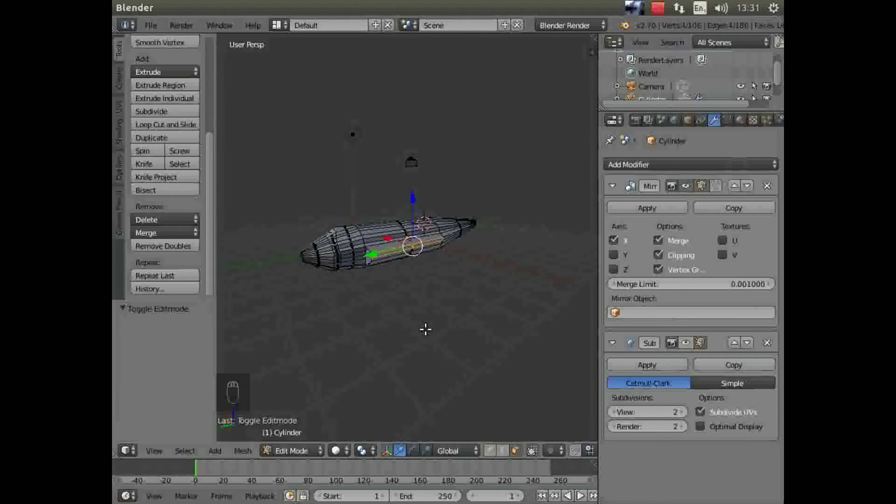
{"action": "key", "text": "e"}
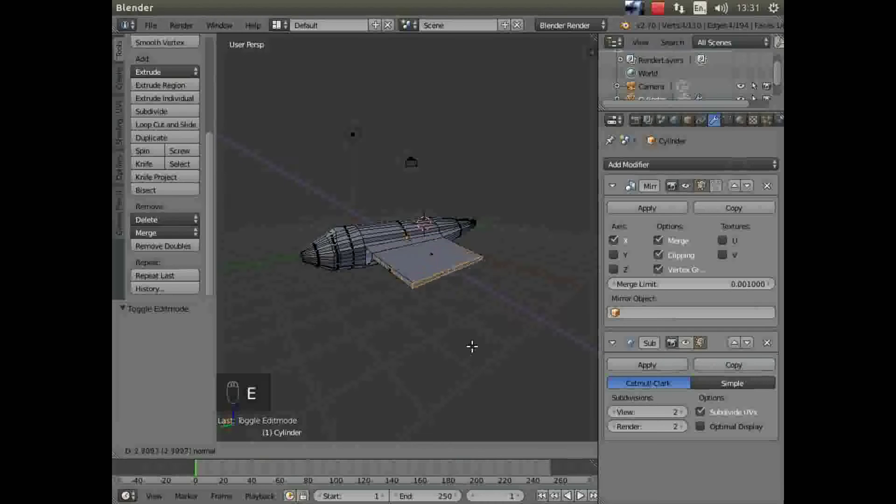
{"action": "left_click", "coordinate": [483, 352]}
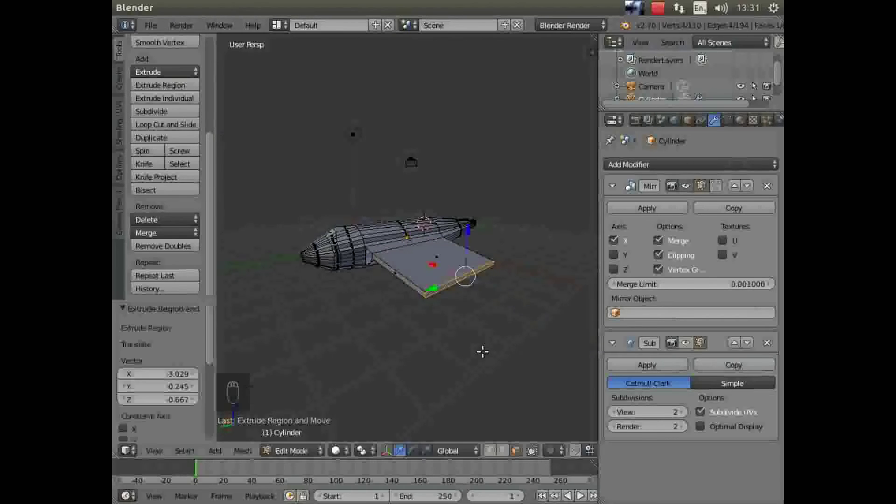
Reposition the wing tip face: raise it about 0.25 along Z, shift it toward the tail, and extend it about 1.47 outward along X.
{"action": "middle_click_drag", "start_coordinate": [454, 352], "coordinate": [499, 336]}
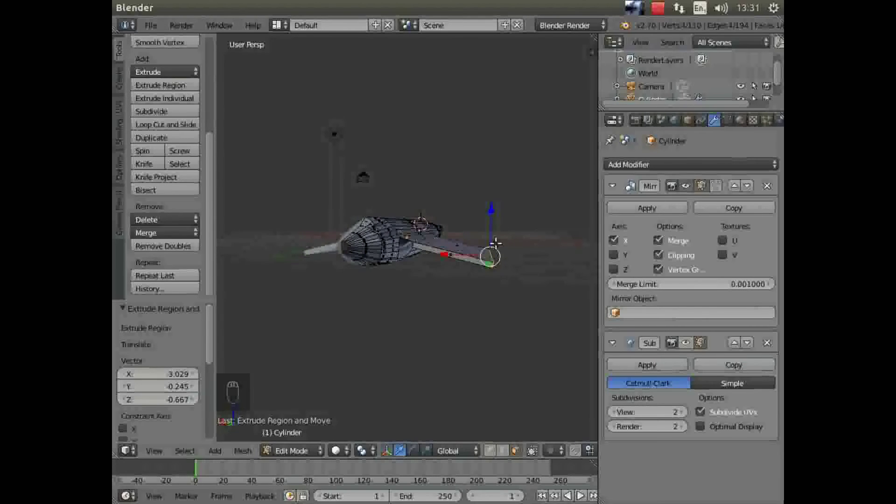
{"action": "mouse_move", "coordinate": [491, 209]}
{"action": "left_mouse_down"}
{"action": "mouse_move", "coordinate": [488, 174]}
{"action": "mouse_move", "coordinate": [496, 203]}
{"action": "left_mouse_up"}
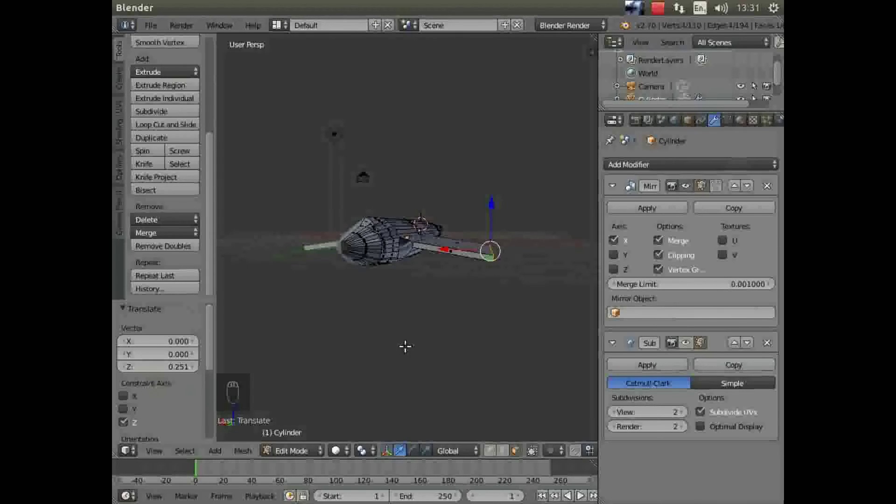
{"action": "left_click", "coordinate": [153, 450]}
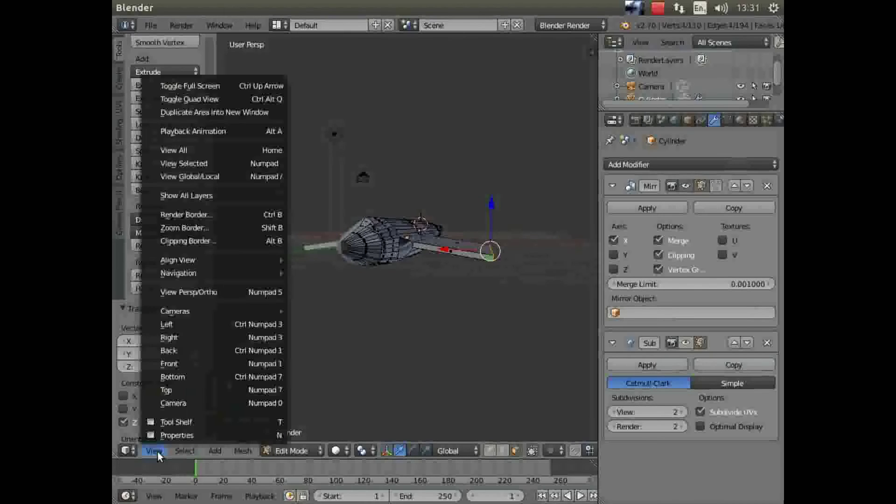
{"action": "left_click", "coordinate": [179, 385]}
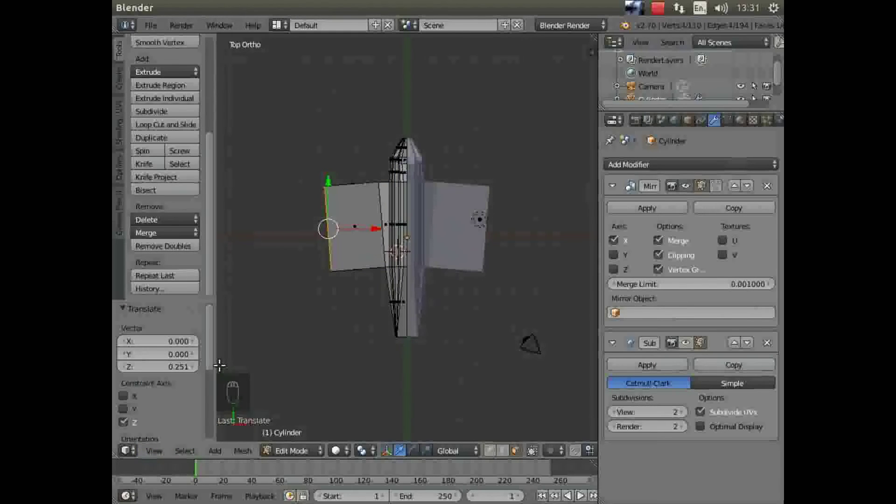
{"action": "mouse_move", "coordinate": [327, 186]}
{"action": "left_mouse_down"}
{"action": "mouse_move", "coordinate": [338, 143]}
{"action": "mouse_move", "coordinate": [335, 195]}
{"action": "left_mouse_up"}
{"action": "left_click_drag", "start_coordinate": [375, 243], "coordinate": [349, 241]}
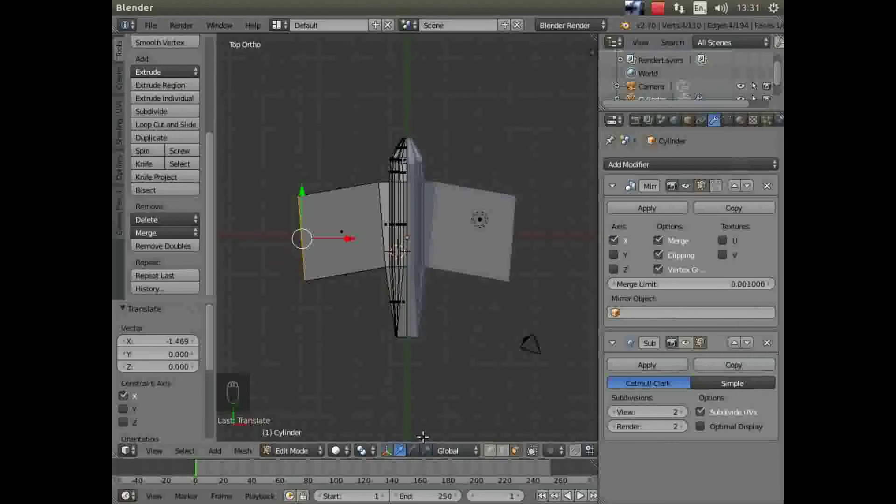
Taper and sweep the wing by scaling its tip face to about 0.47 along Y and moving it about 1.5 toward the tail.
{"action": "left_click", "coordinate": [427, 450]}
{"action": "left_click_drag", "start_coordinate": [302, 187], "coordinate": [303, 215]}
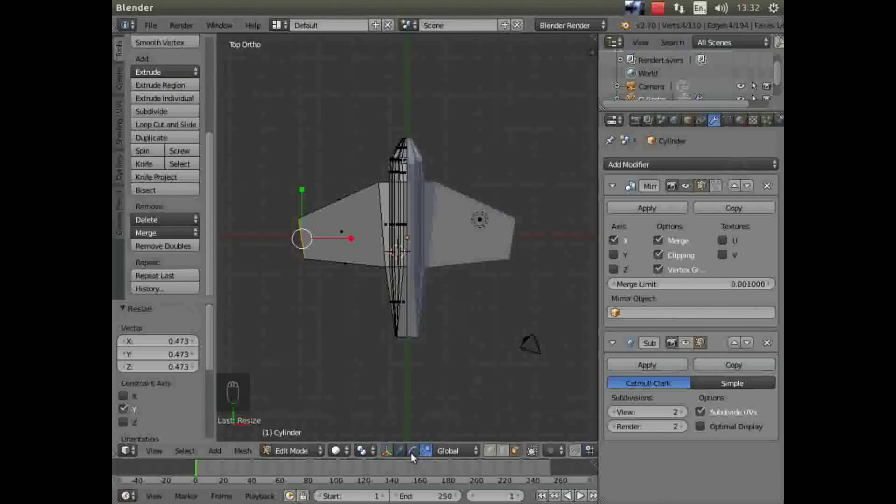
{"action": "left_click_drag", "start_coordinate": [301, 189], "coordinate": [304, 220]}
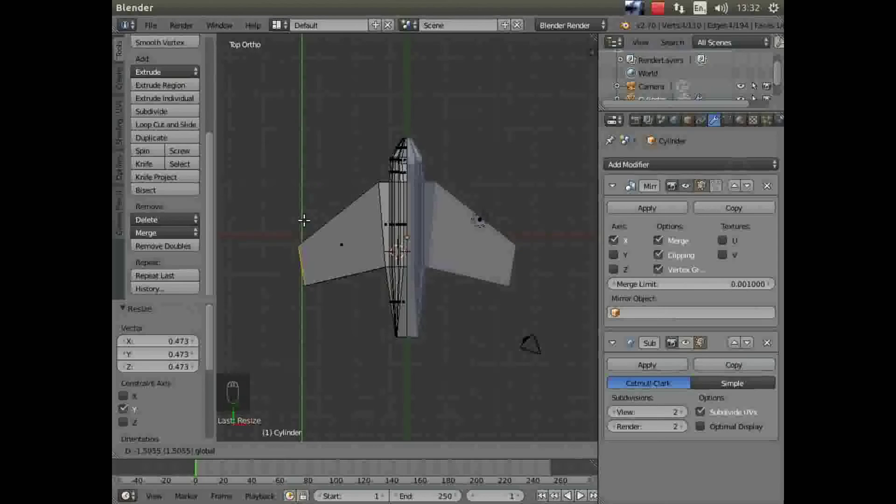
{"action": "left_click_drag", "start_coordinate": [304, 220], "coordinate": [304, 220]}
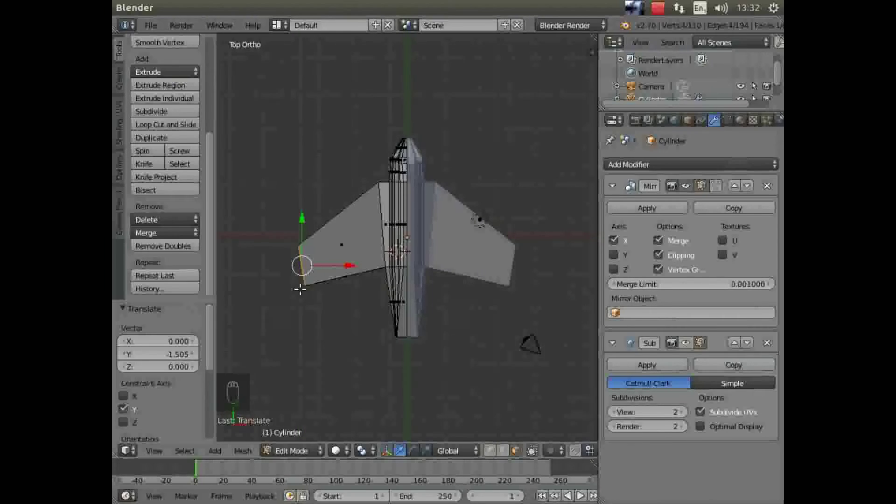
Rotate the wing tip face about -23.6° around the Z axis.
{"action": "left_click", "coordinate": [414, 450]}
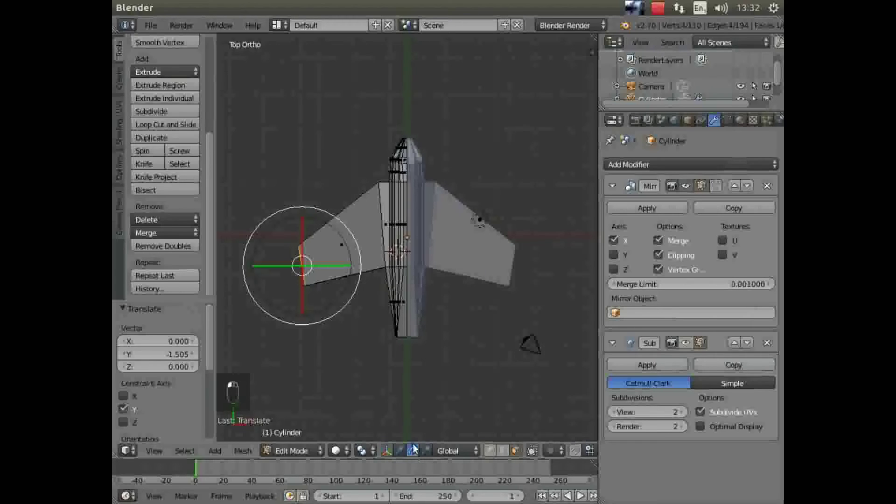
{"action": "middle_click_drag", "start_coordinate": [344, 332], "coordinate": [348, 313]}
{"action": "left_click_drag", "start_coordinate": [345, 303], "coordinate": [326, 308]}
Thin the wing tip by scaling its face to about 0.125 along the Z axis.
{"action": "middle_click_drag", "start_coordinate": [355, 340], "coordinate": [460, 191]}
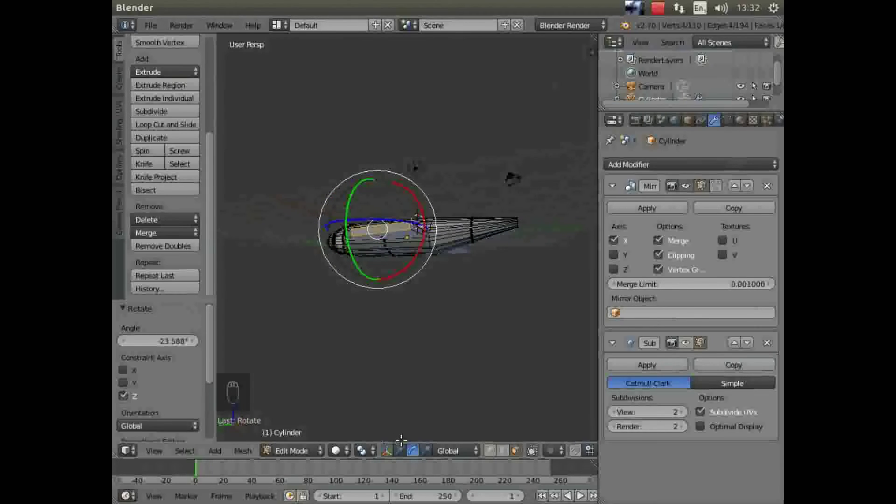
{"action": "left_click", "coordinate": [426, 450]}
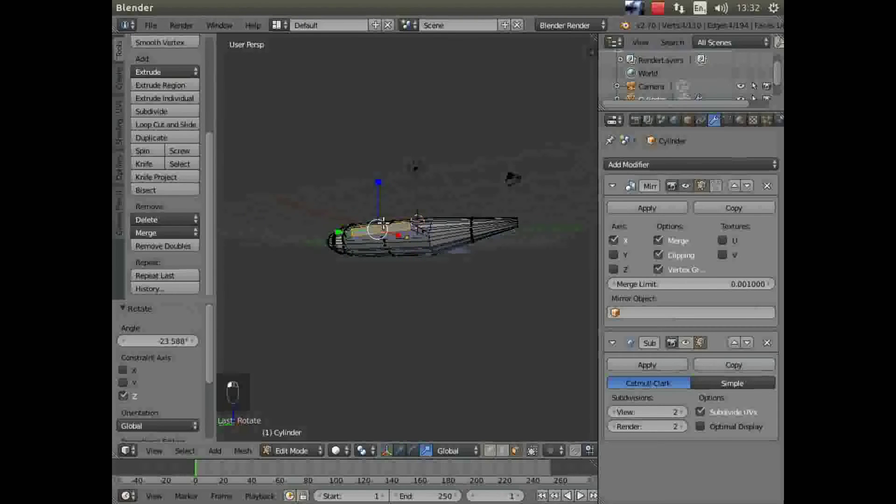
{"action": "key", "text": "s"}
{"action": "key", "text": "z"}
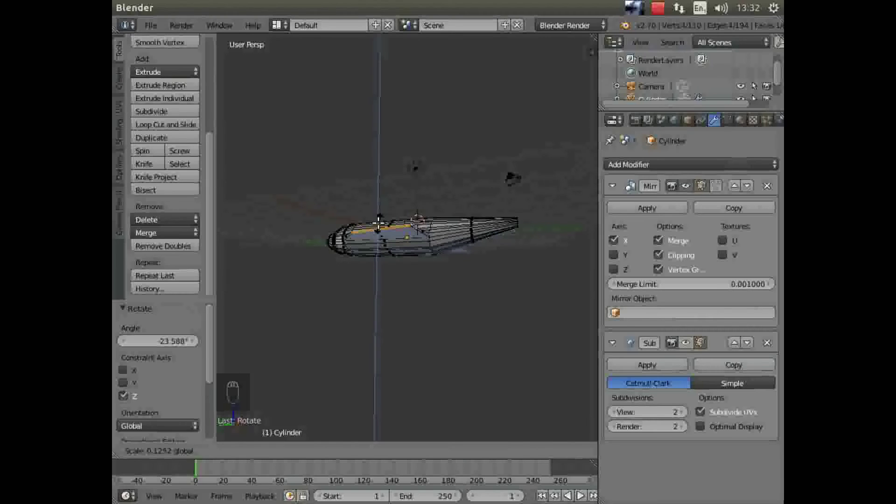
{"action": "left_click", "coordinate": [379, 224]}
{"action": "middle_click_drag", "start_coordinate": [416, 316], "coordinate": [430, 328]}
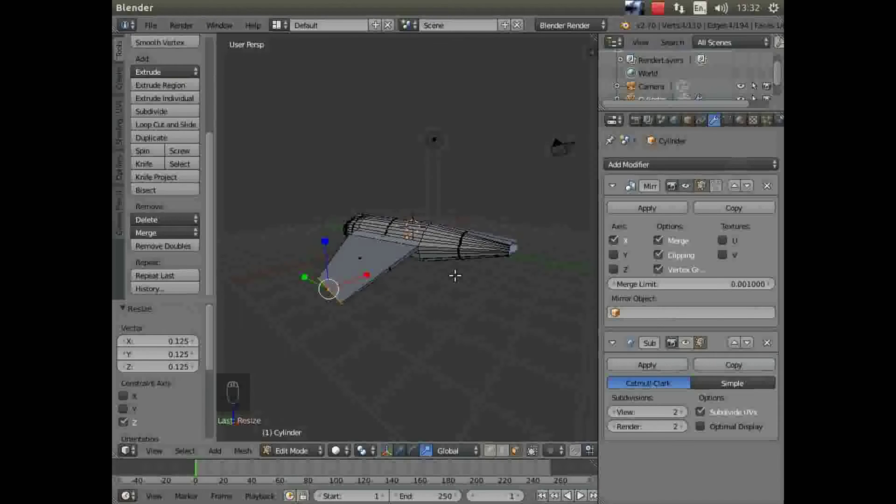
Add a single loop cut around the fuselage just behind the wing.
{"action": "key", "text": "a"}
{"action": "key", "text": "a"}
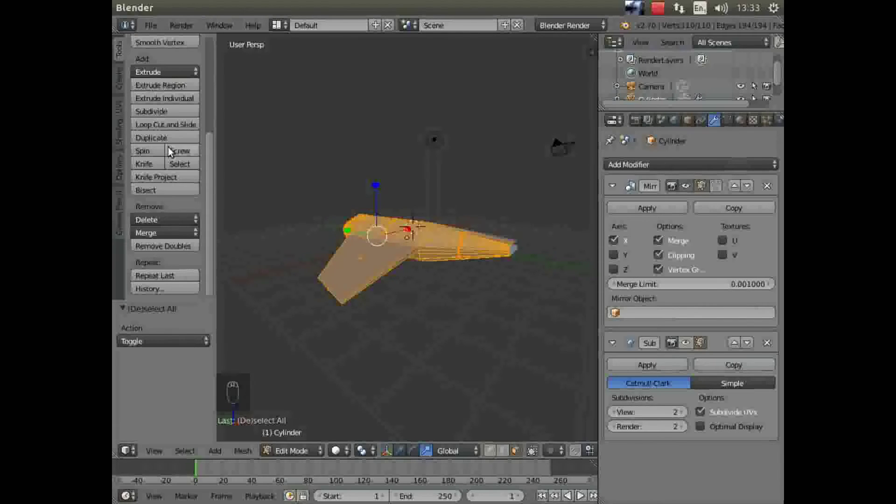
{"action": "left_click", "coordinate": [164, 124]}
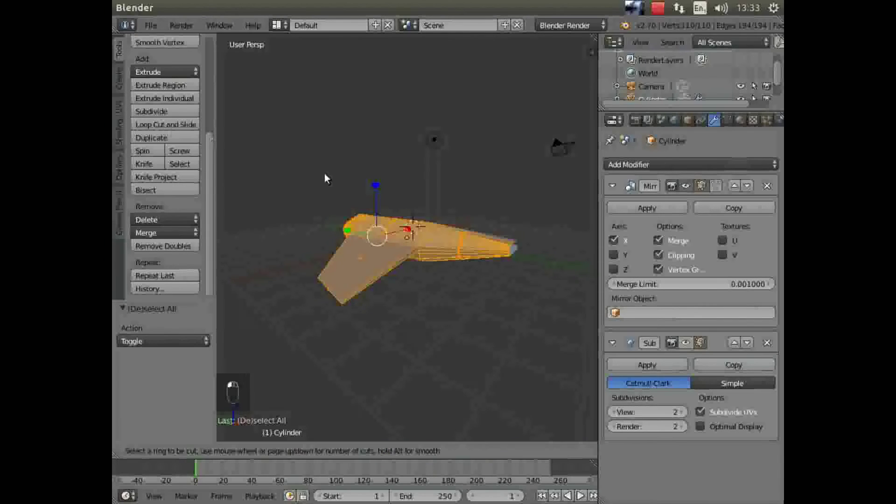
{"action": "left_click", "coordinate": [469, 244]}
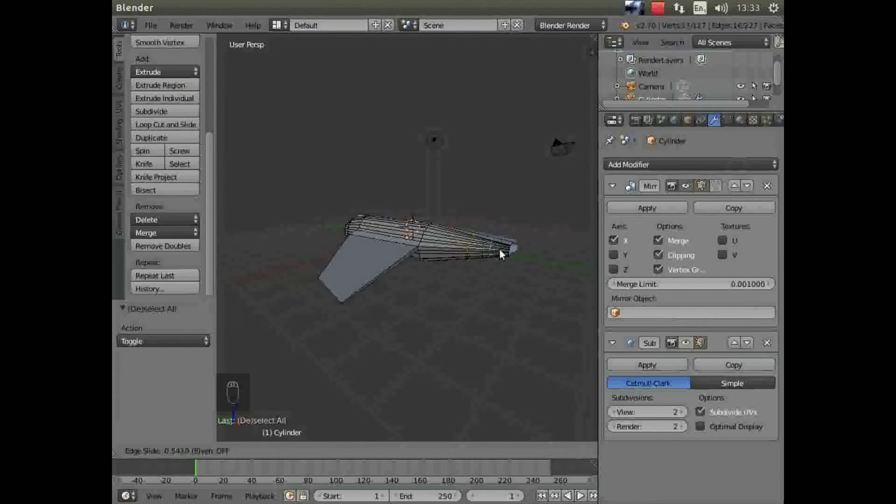
{"action": "left_click", "coordinate": [457, 250]}
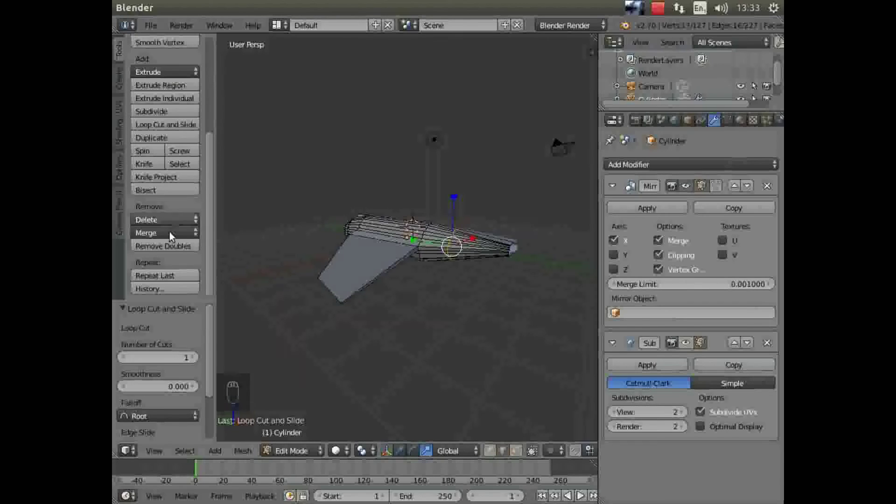
Add a single loop cut around the fuselage close to its tail end.
{"action": "left_click", "coordinate": [171, 125]}
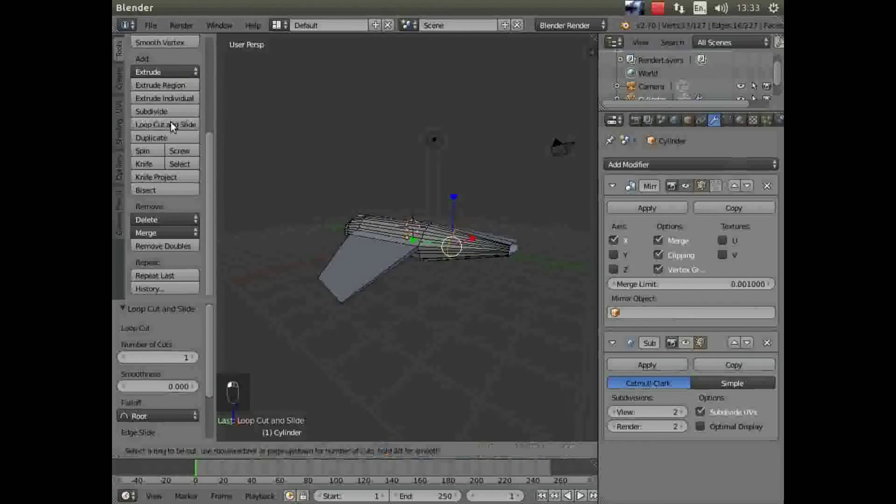
{"action": "left_click", "coordinate": [495, 252]}
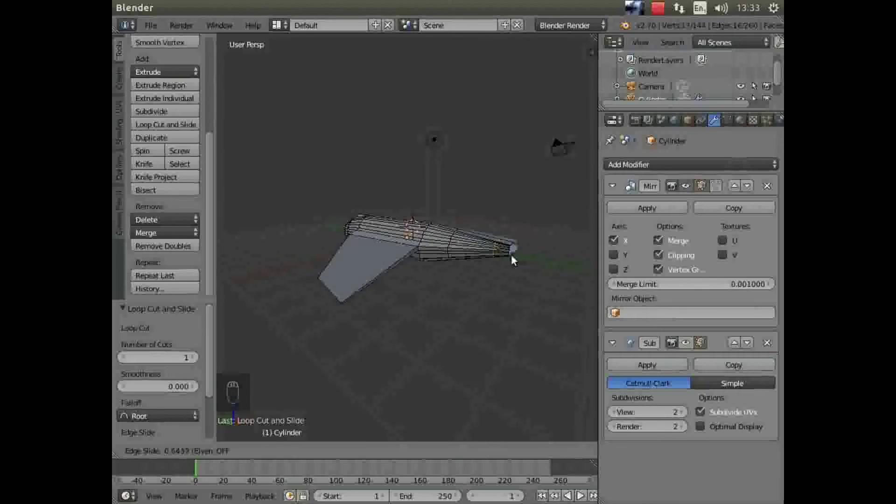
{"action": "left_click", "coordinate": [509, 258]}
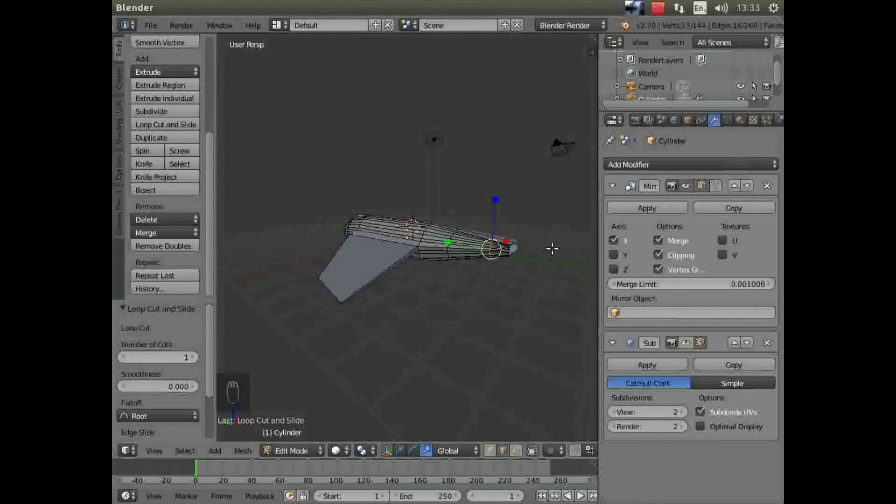
Extrude the fuselage side face between the two rear edge loops outward about 2.1 to form a tailplane.
{"action": "left_click", "coordinate": [515, 450]}
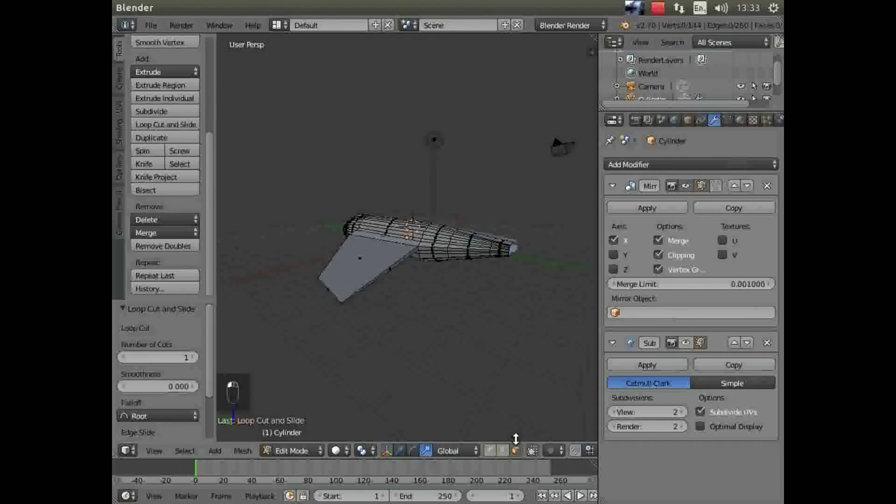
{"action": "right_click", "coordinate": [469, 252]}
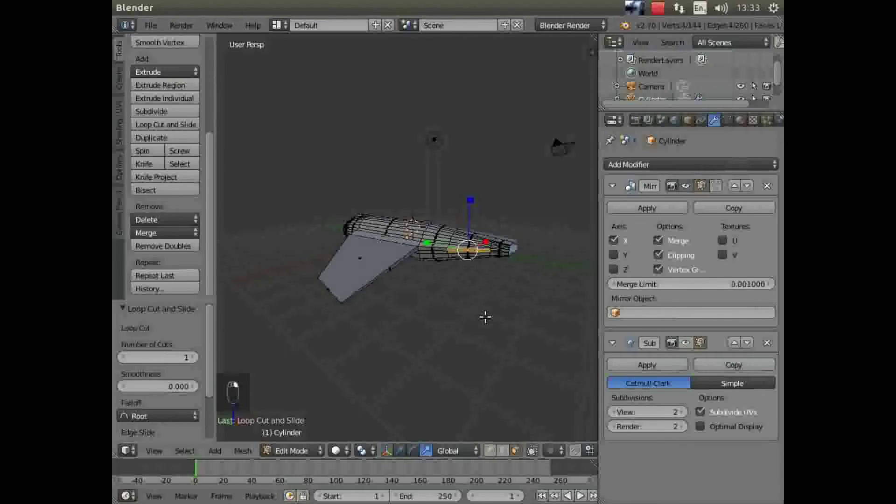
{"action": "key", "text": "e"}
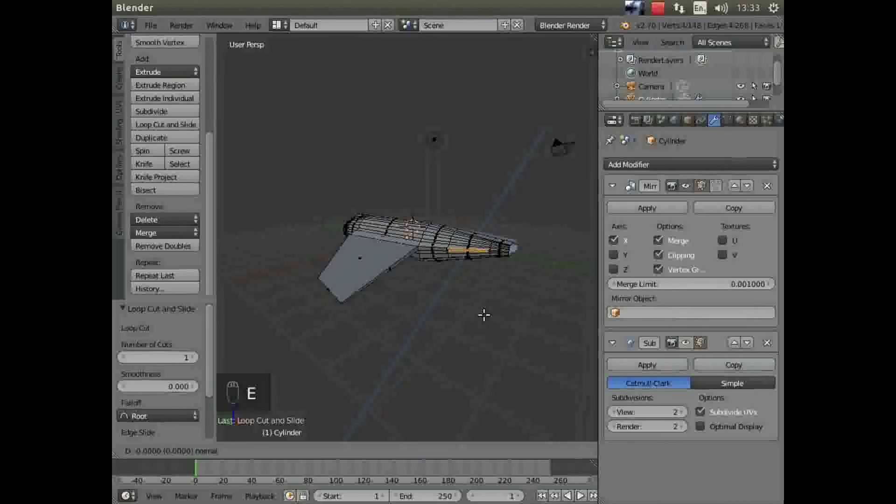
{"action": "left_click", "coordinate": [467, 341]}
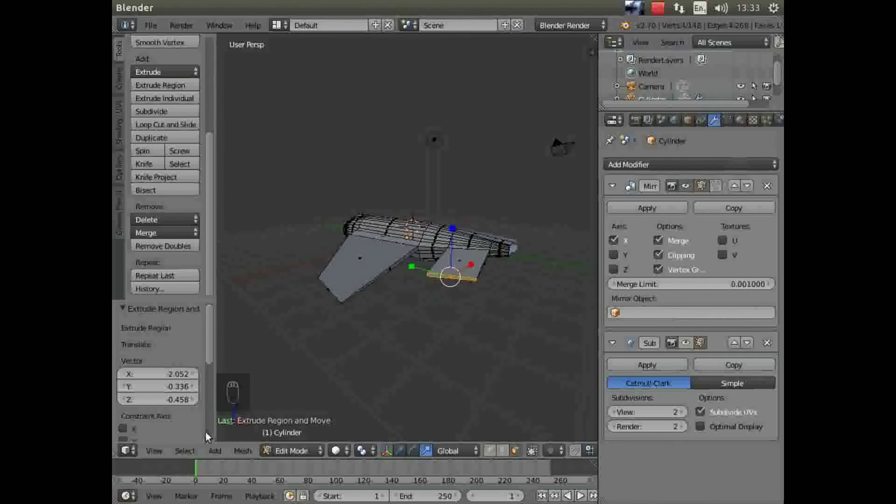
Sweep the tailplane back by moving its tip face about -1.8 along the Y axis.
{"action": "left_click", "coordinate": [146, 452]}
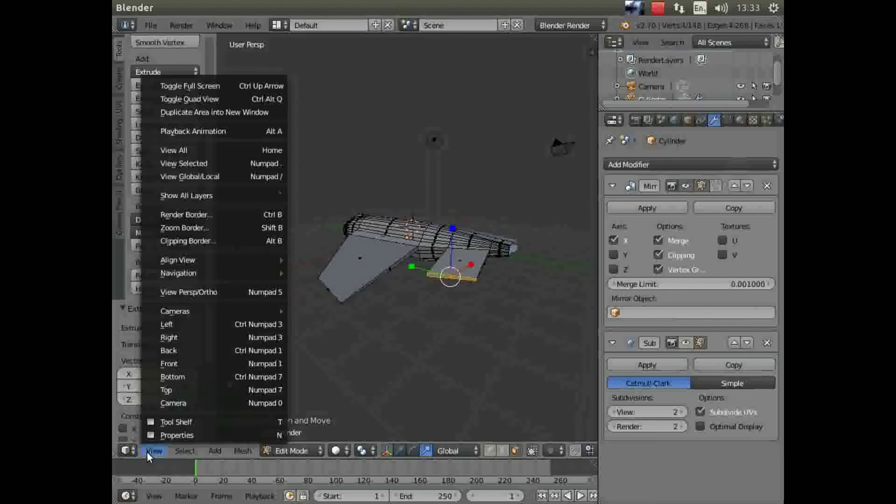
{"action": "left_click", "coordinate": [167, 390]}
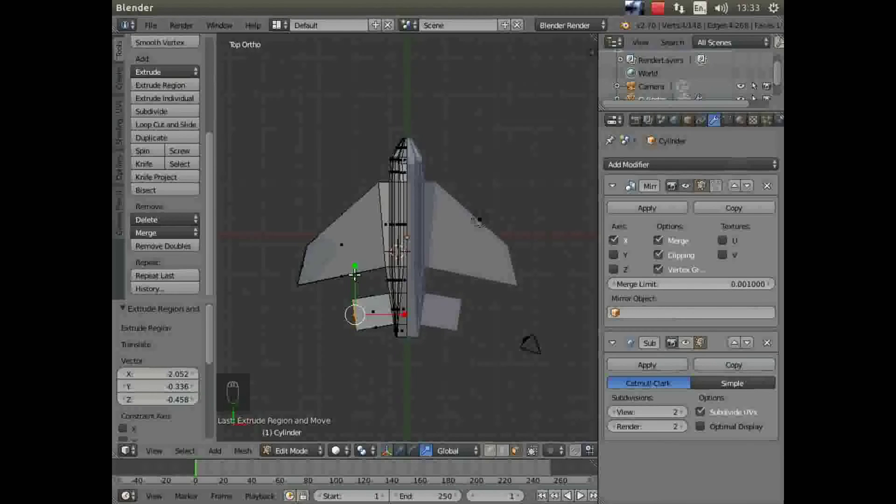
{"action": "left_click", "coordinate": [400, 451]}
{"action": "left_click_drag", "start_coordinate": [355, 269], "coordinate": [362, 298]}
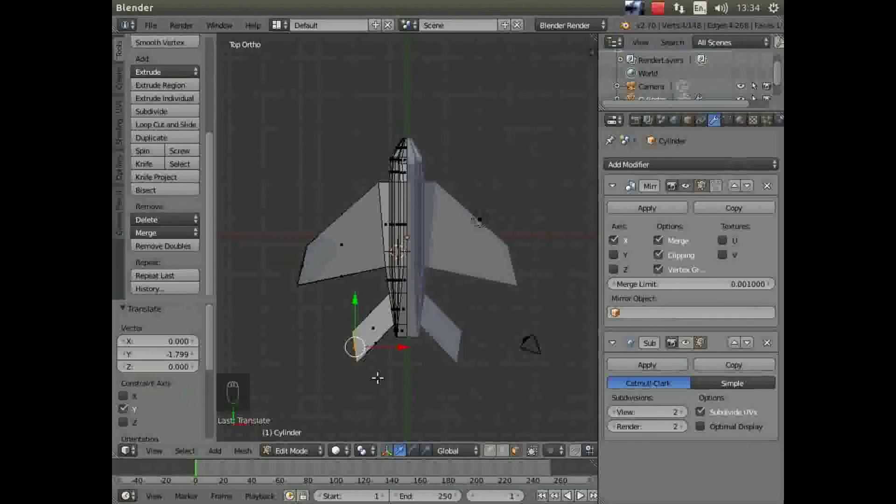
Raise the tailplane tip face about 1.4 along the Z axis.
{"action": "middle_click_drag", "start_coordinate": [380, 381], "coordinate": [381, 241]}
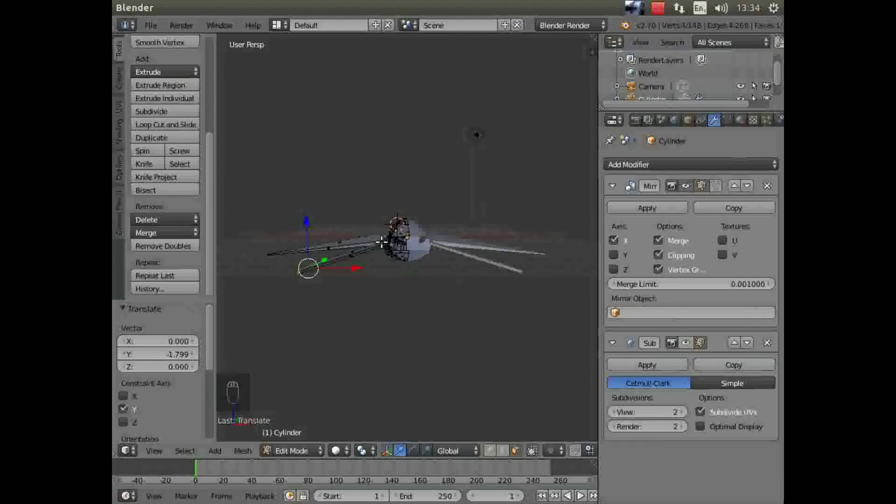
{"action": "left_click_drag", "start_coordinate": [301, 221], "coordinate": [304, 173]}
{"action": "middle_click_drag", "start_coordinate": [303, 272], "coordinate": [375, 358]}
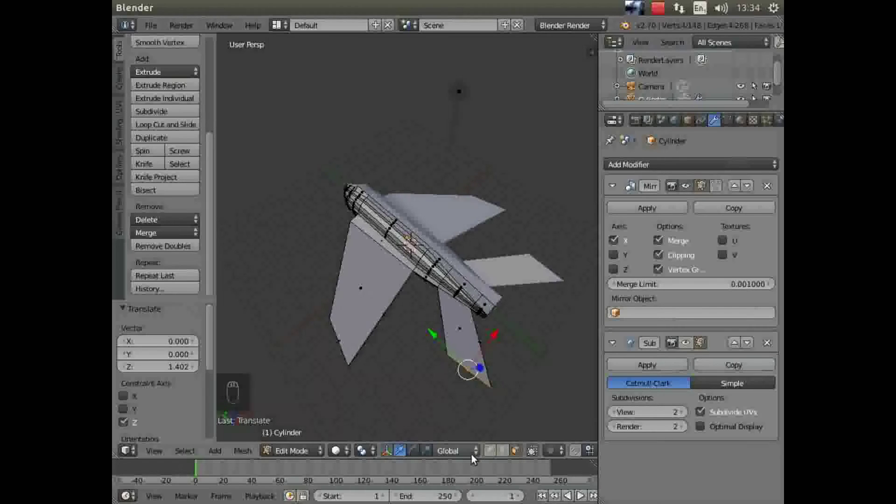
Taper the tailplane by scaling its tip face to about 0.57 along Y and 0.46 along Z.
{"action": "left_click", "coordinate": [426, 450]}
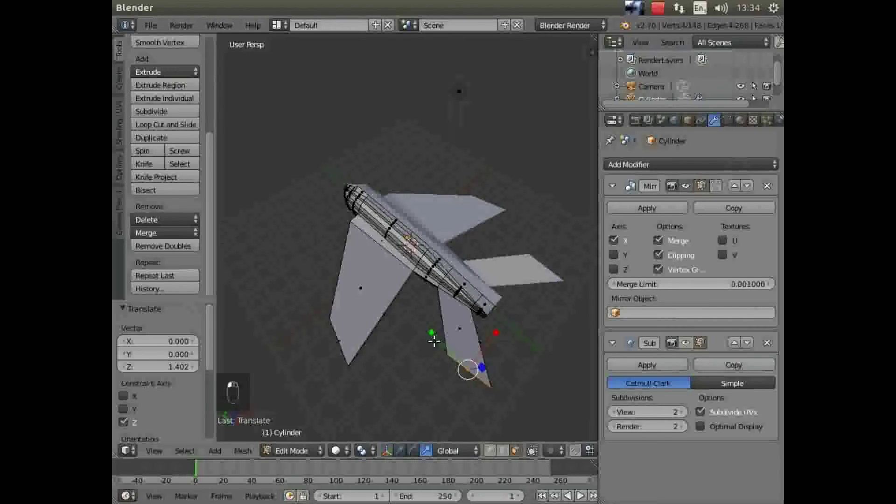
{"action": "left_click_drag", "start_coordinate": [429, 333], "coordinate": [448, 346]}
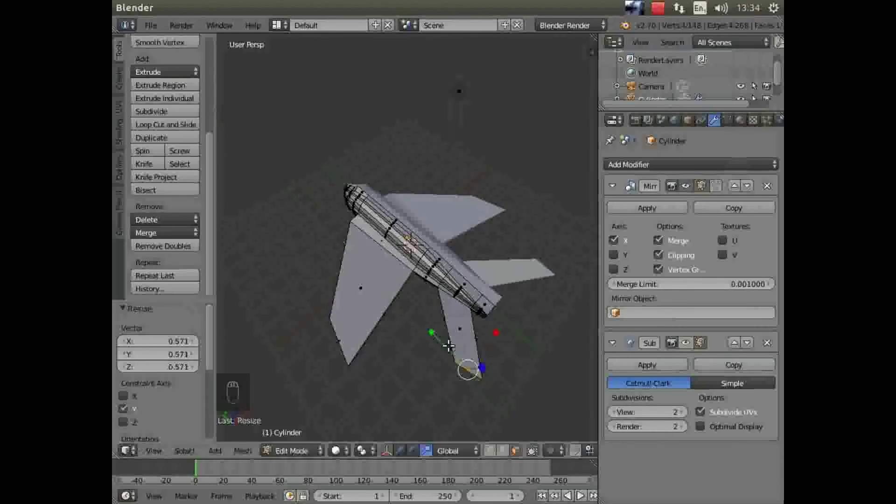
{"action": "middle_click_drag", "start_coordinate": [462, 392], "coordinate": [461, 305]}
{"action": "left_click_drag", "start_coordinate": [489, 216], "coordinate": [490, 241]}
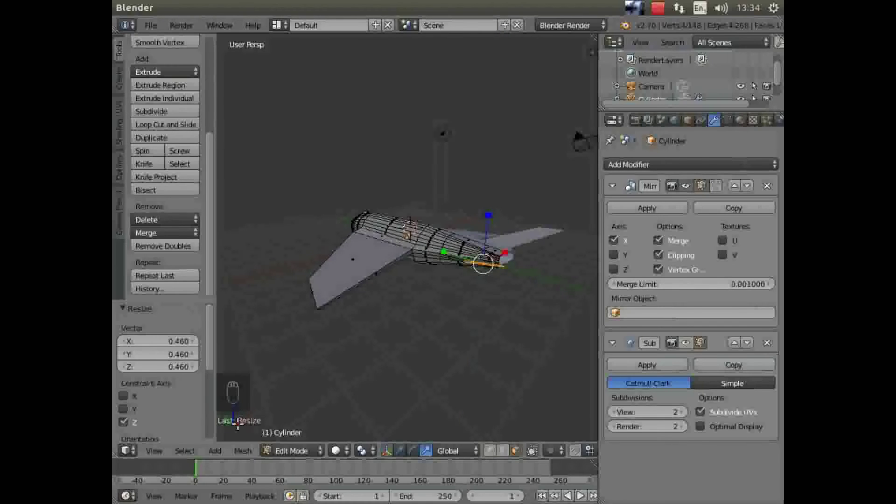
Reduce the tailplane sweep by moving its tip face forward about 0.77 along the Y axis.
{"action": "left_click", "coordinate": [148, 450]}
{"action": "left_click", "coordinate": [186, 391]}
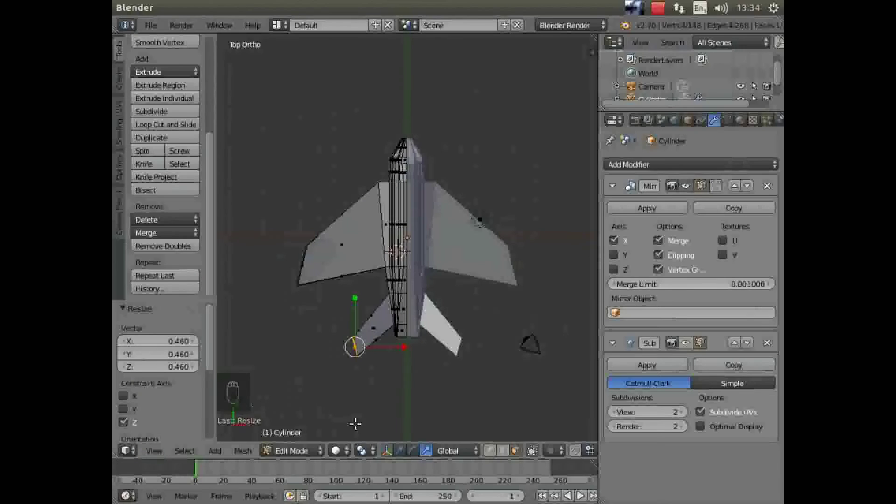
{"action": "left_click", "coordinate": [391, 451]}
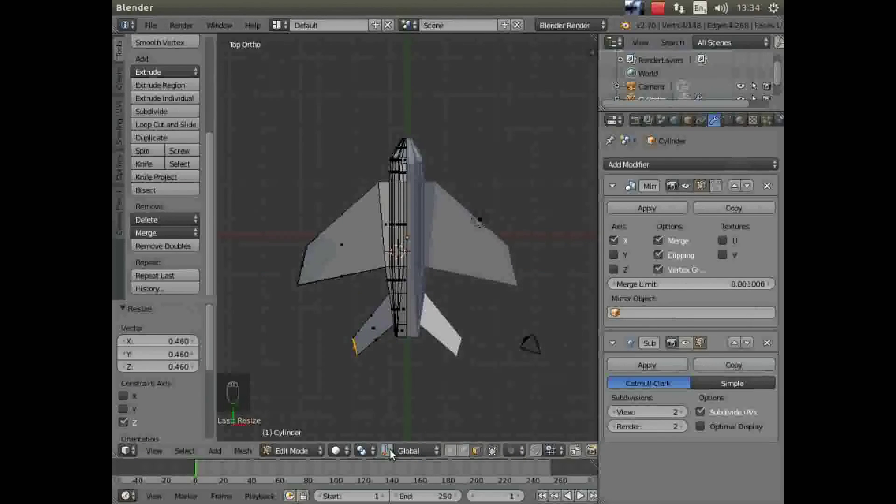
{"action": "left_click", "coordinate": [390, 451]}
{"action": "left_click_drag", "start_coordinate": [357, 301], "coordinate": [357, 286]}
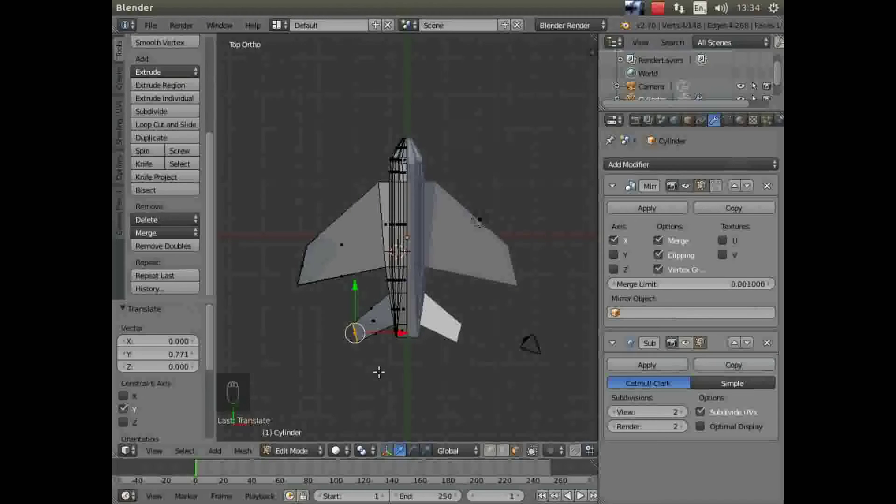
Rotate the tailplane tip face about -14.9° around the Z axis.
{"action": "left_click", "coordinate": [413, 450]}
{"action": "middle_click_drag", "start_coordinate": [384, 411], "coordinate": [384, 375]}
{"action": "left_click_drag", "start_coordinate": [384, 375], "coordinate": [371, 377]}
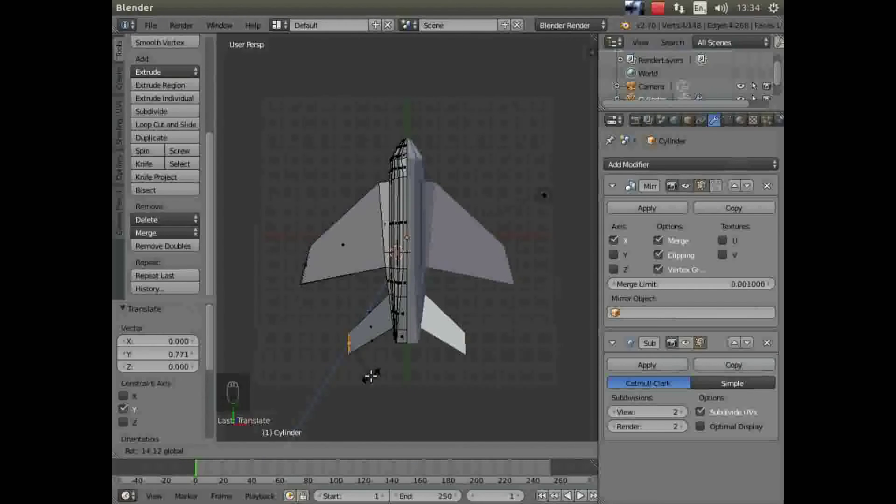
{"action": "left_click_drag", "start_coordinate": [371, 376], "coordinate": [371, 377]}
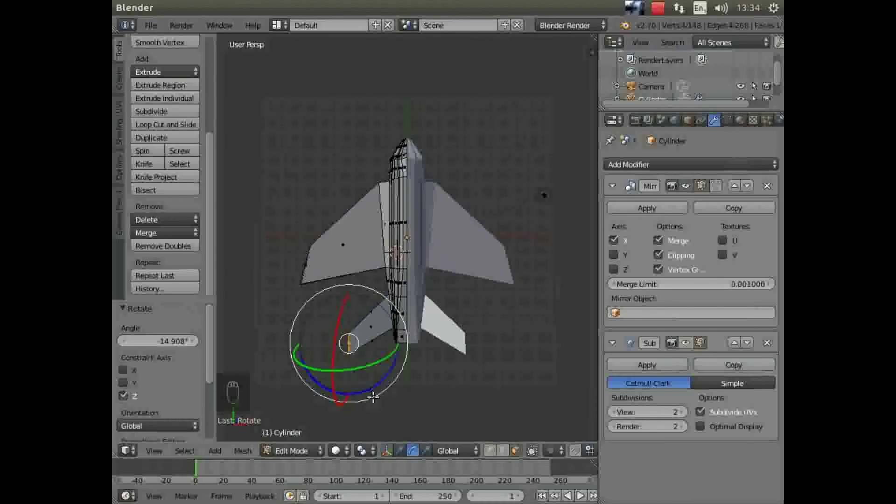
Add a single lengthwise loop cut along the top of the fuselage near the centreline, slid by about 0.25.
{"action": "middle_click_drag", "start_coordinate": [373, 399], "coordinate": [517, 344]}
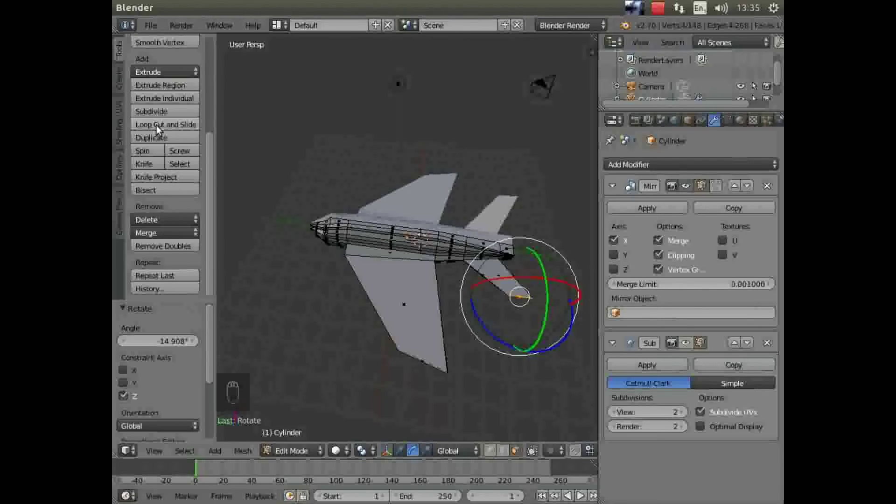
{"action": "key", "text": "a"}
{"action": "key", "text": "a"}
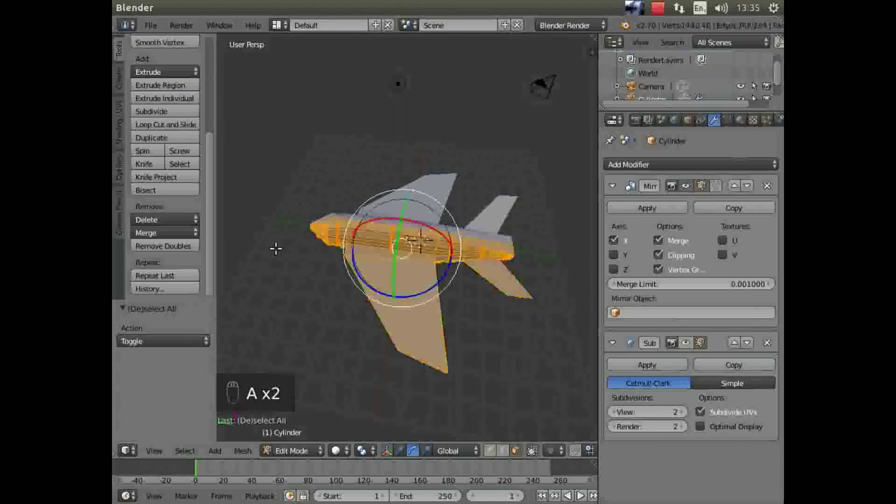
{"action": "left_click", "coordinate": [143, 122]}
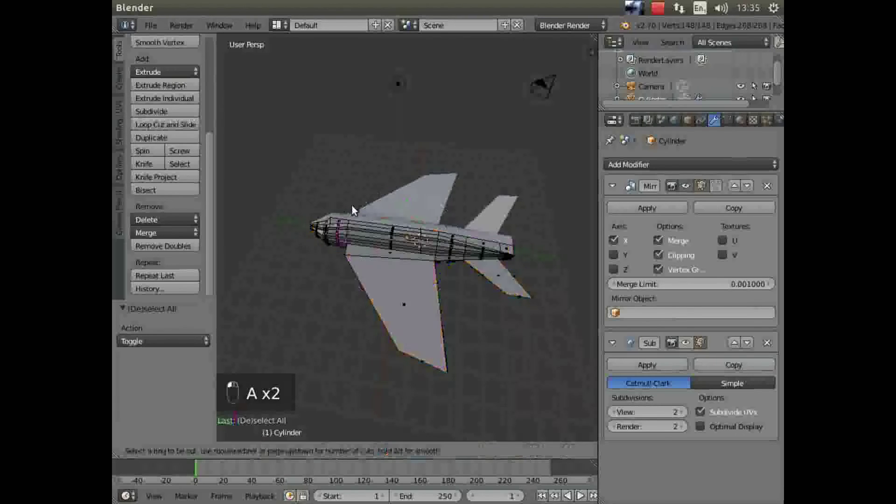
{"action": "left_click", "coordinate": [466, 238]}
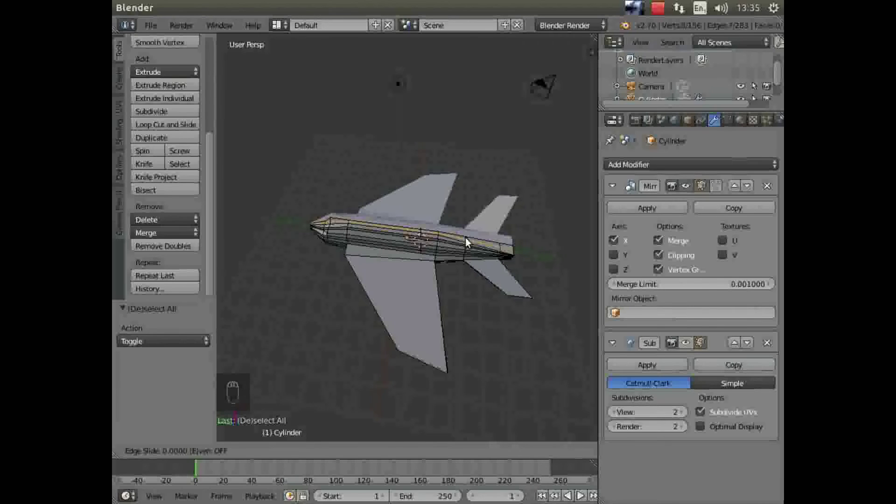
{"action": "key", "text": "1"}
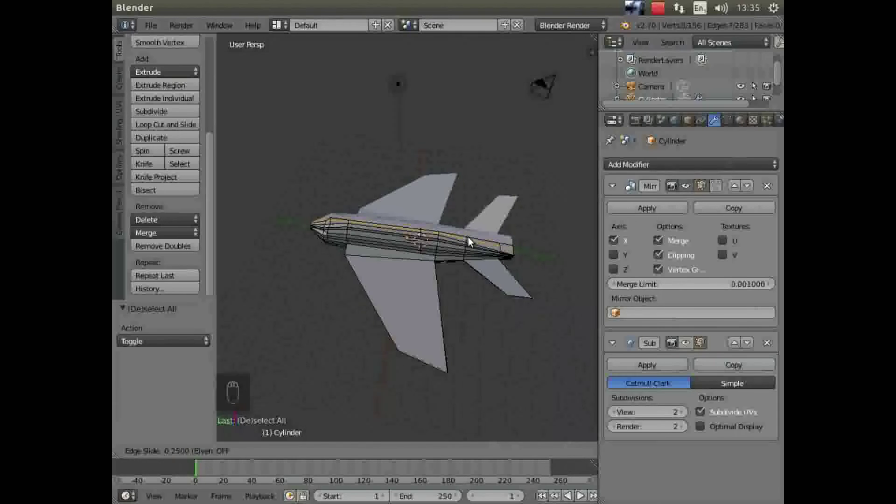
{"action": "left_click", "coordinate": [469, 237]}
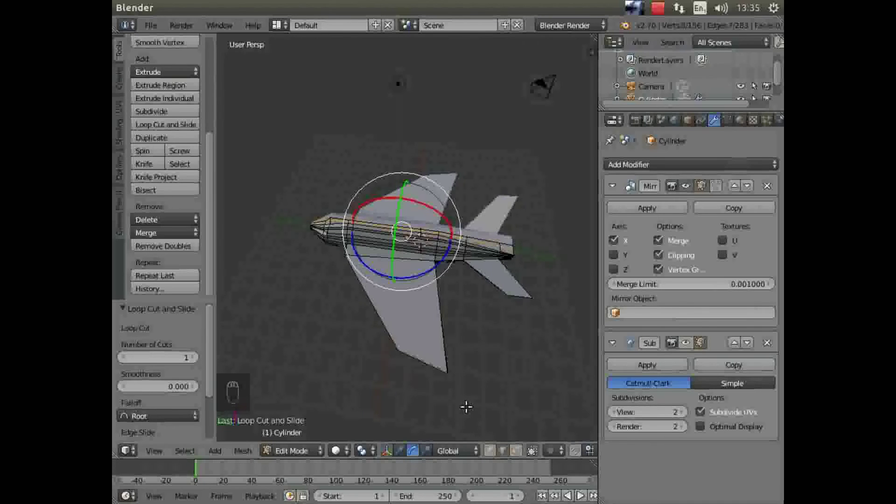
Extrude the two narrow top faces at the rear of the fuselage upward about 0.58 as the fin base.
{"action": "left_click", "coordinate": [516, 453]}
{"action": "middle_click_drag", "start_coordinate": [515, 371], "coordinate": [448, 322]}
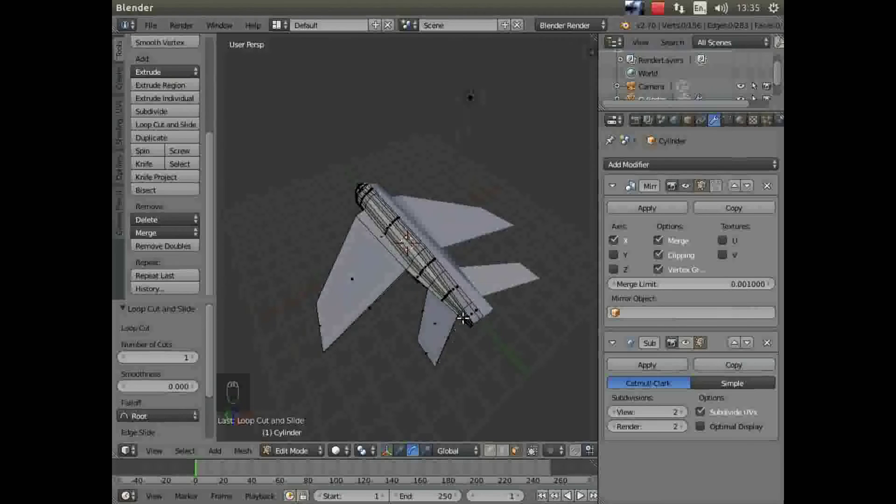
{"action": "right_click", "coordinate": [456, 286]}
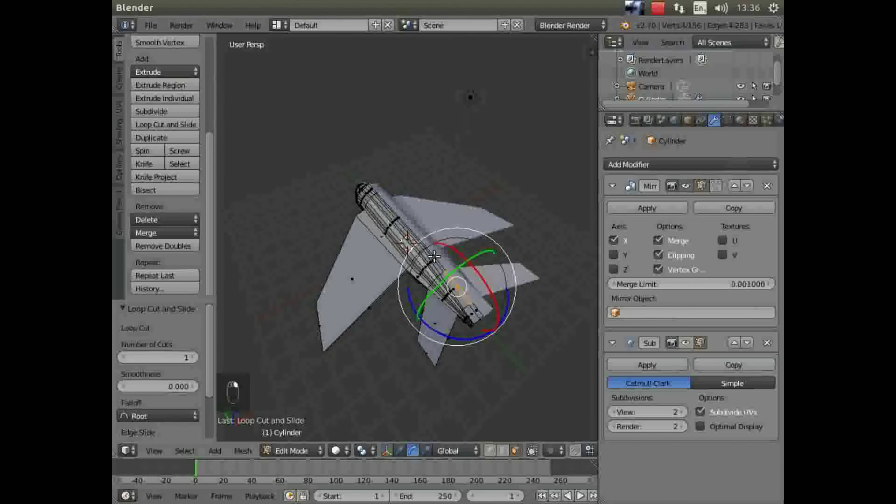
{"action": "right_click", "coordinate": [436, 260], "text": "shift"}
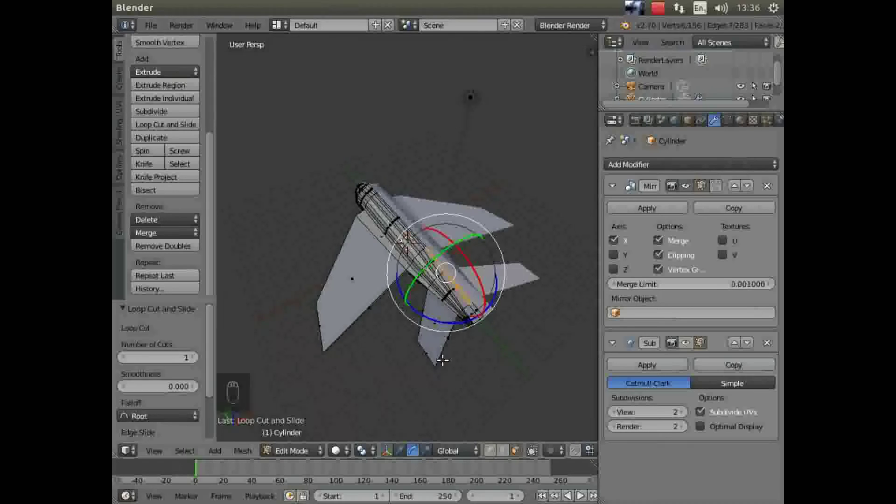
{"action": "left_click", "coordinate": [400, 451]}
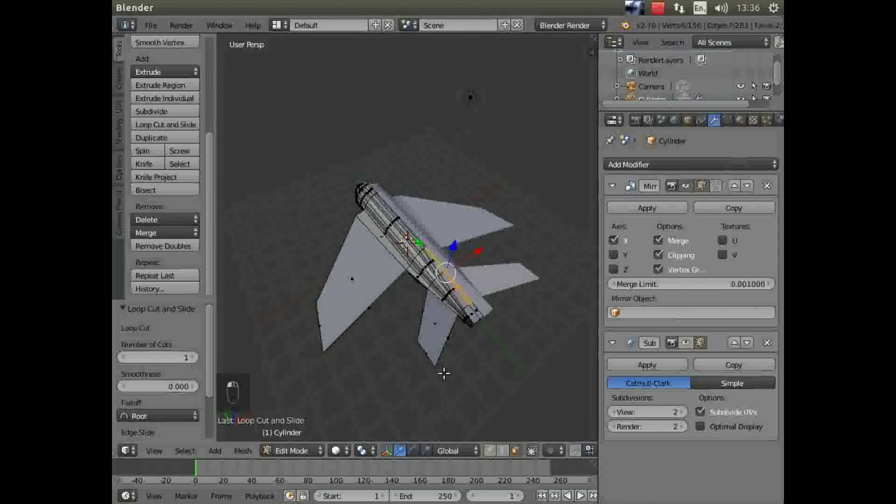
{"action": "key", "text": "e"}
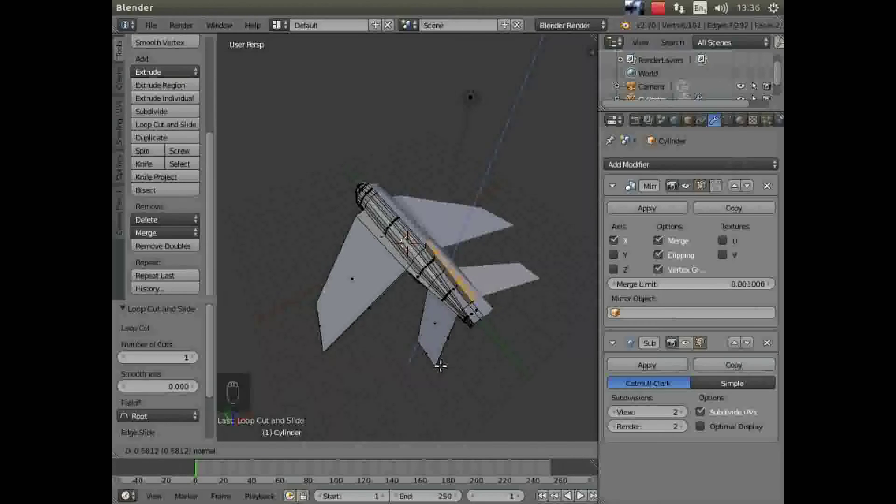
{"action": "left_click", "coordinate": [441, 365]}
Extrude the rear top face of the fin base upward about 1.6 to form the vertical fin.
{"action": "middle_click_drag", "start_coordinate": [405, 379], "coordinate": [456, 356]}
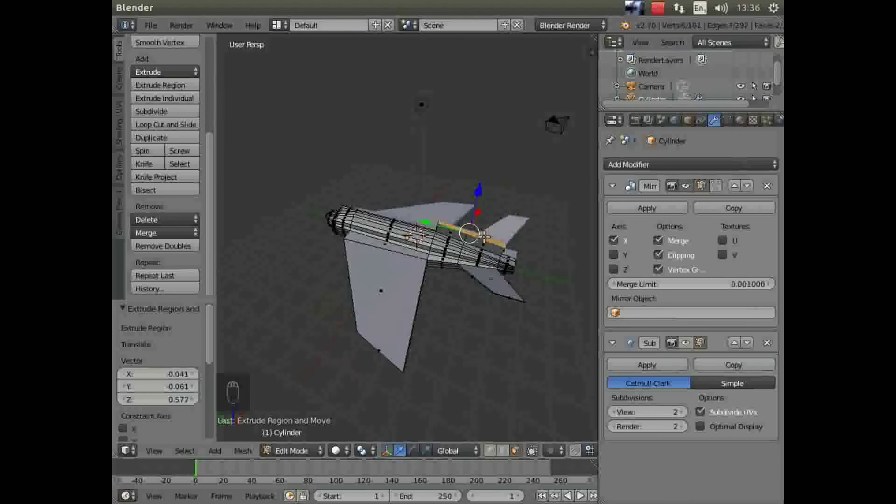
{"action": "right_click", "coordinate": [484, 238]}
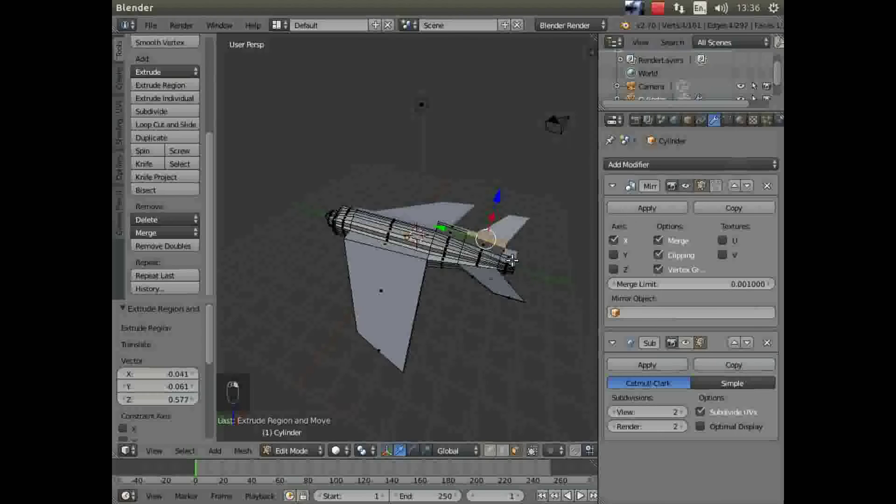
{"action": "key", "text": "e"}
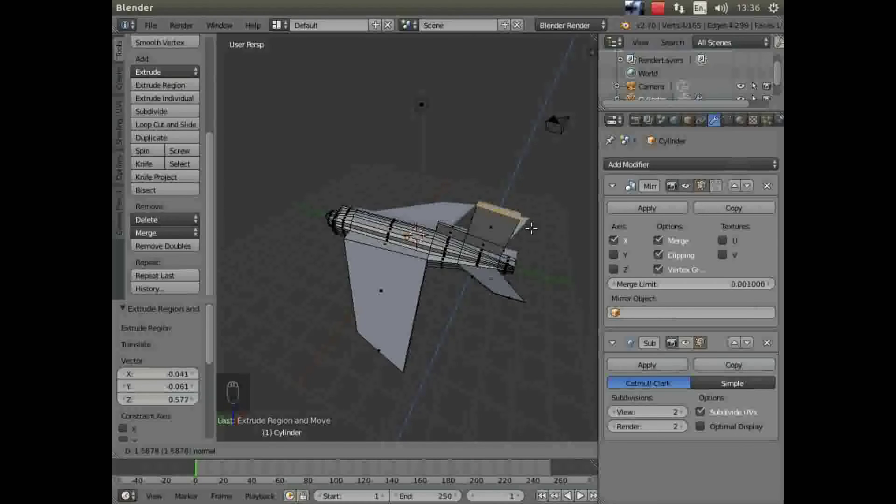
{"action": "left_click", "coordinate": [532, 228]}
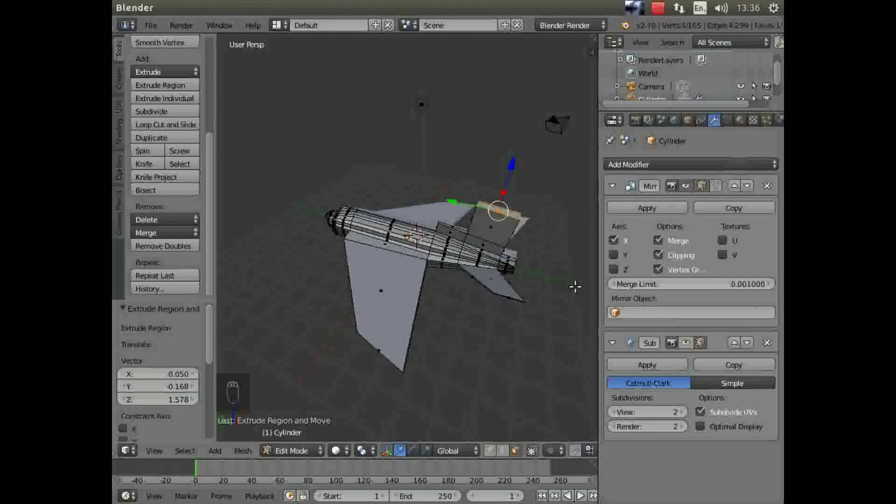
Scale the vertical fin's tip face down to about 0.33 and shift it rearward about -1.196 along Y.
{"action": "key", "text": "s"}
{"action": "key", "text": "s"}
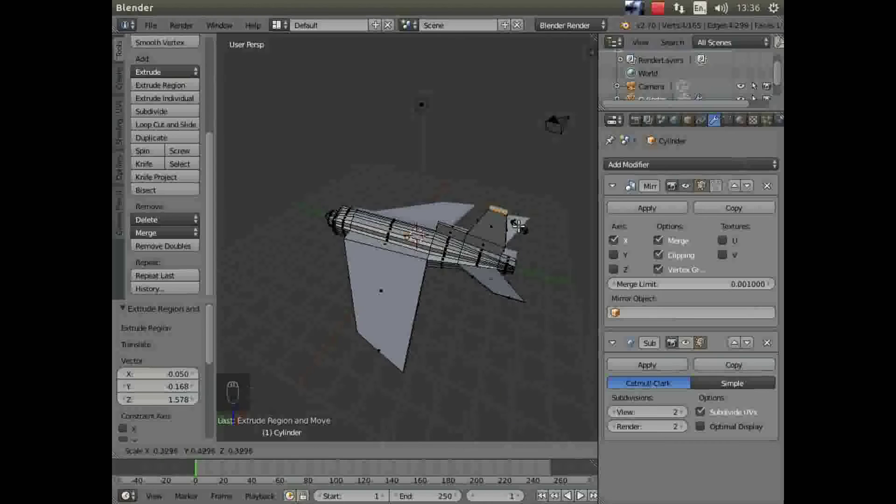
{"action": "left_click", "coordinate": [518, 225]}
{"action": "left_click_drag", "start_coordinate": [449, 201], "coordinate": [480, 215]}
Scale the upper side edges of the fin base and the fin tip's side edge 0.803 along X, and shift them 0.155 along X.
{"action": "middle_click_drag", "start_coordinate": [470, 309], "coordinate": [363, 262]}
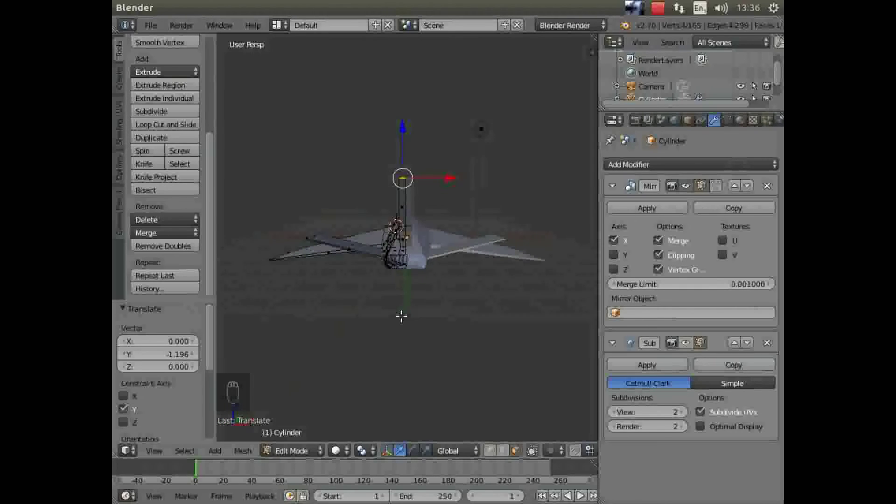
{"action": "scroll", "coordinate": [401, 317], "scroll_direction": "up", "scroll_amount": 4}
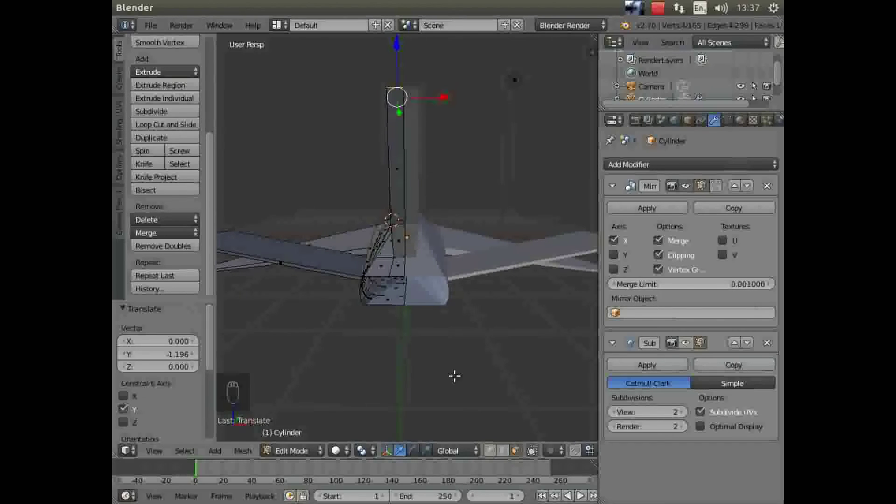
{"action": "middle_click_drag", "start_coordinate": [440, 373], "coordinate": [462, 374]}
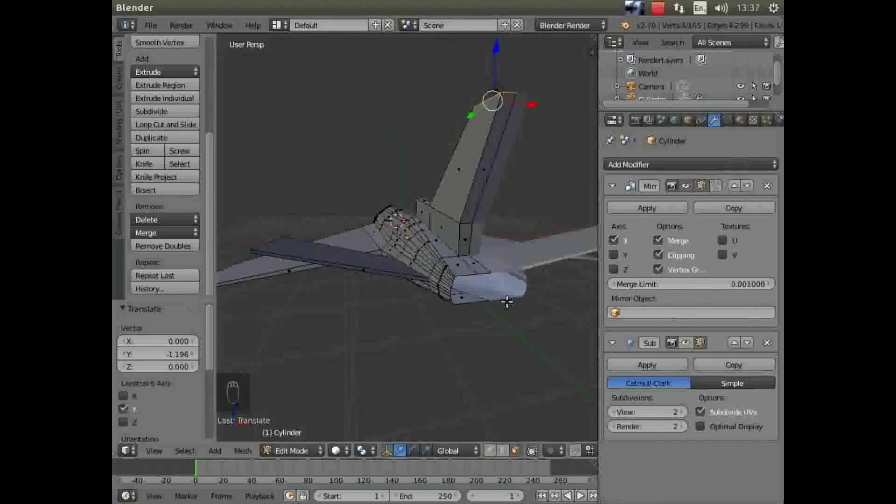
{"action": "middle_click_drag", "start_coordinate": [492, 362], "coordinate": [487, 348]}
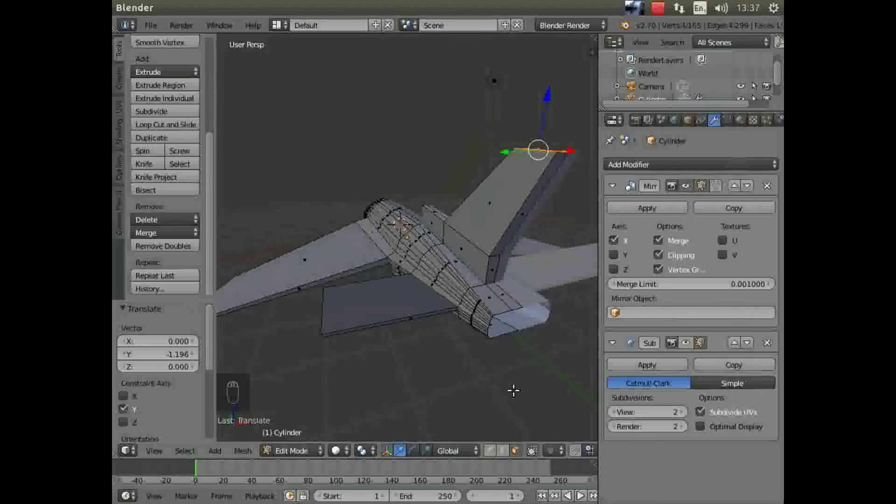
{"action": "left_click", "coordinate": [503, 451]}
{"action": "right_click", "coordinate": [467, 238]}
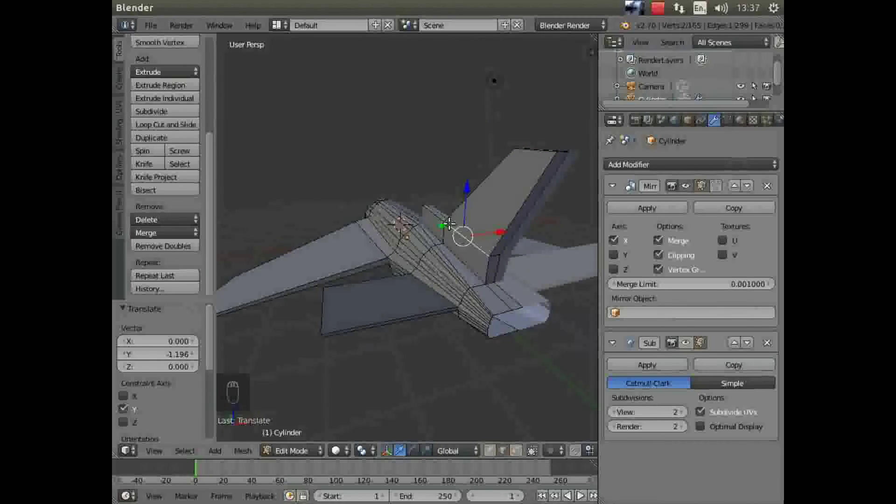
{"action": "right_click", "coordinate": [431, 211], "text": "shift"}
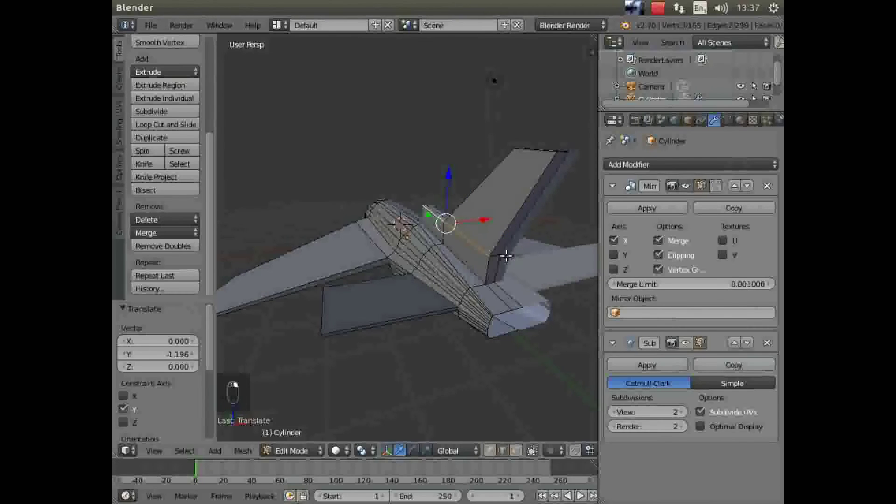
{"action": "right_click", "coordinate": [539, 150], "text": "shift"}
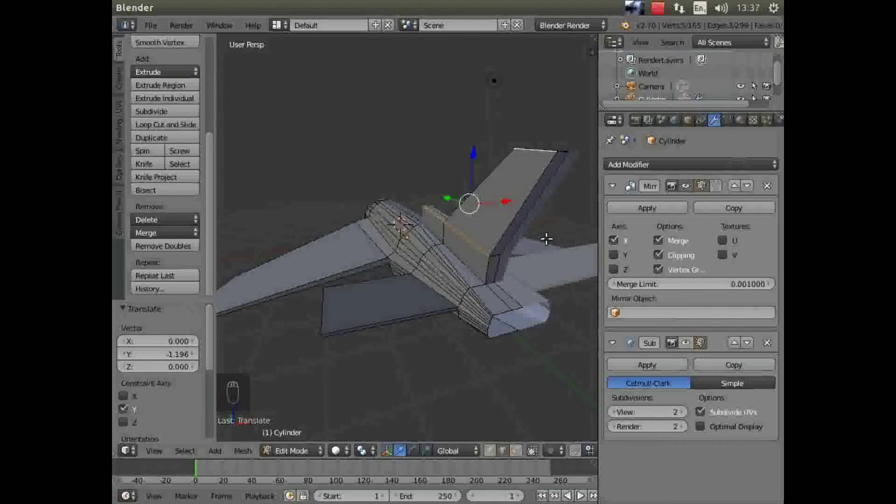
{"action": "middle_click_drag", "start_coordinate": [546, 239], "coordinate": [520, 239]}
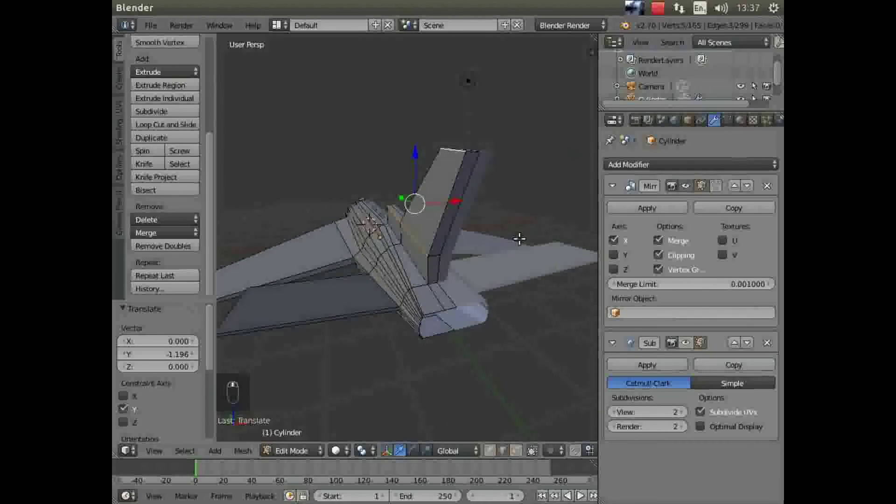
{"action": "left_click", "coordinate": [426, 450]}
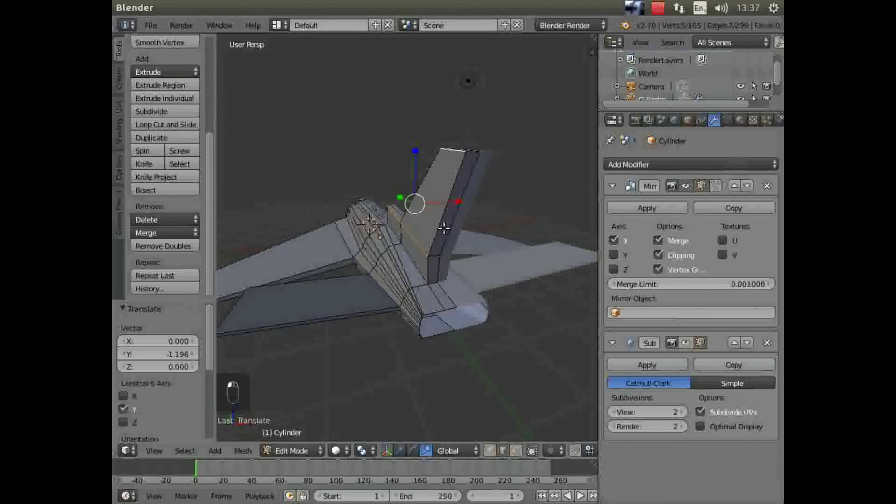
{"action": "left_click_drag", "start_coordinate": [455, 201], "coordinate": [450, 226]}
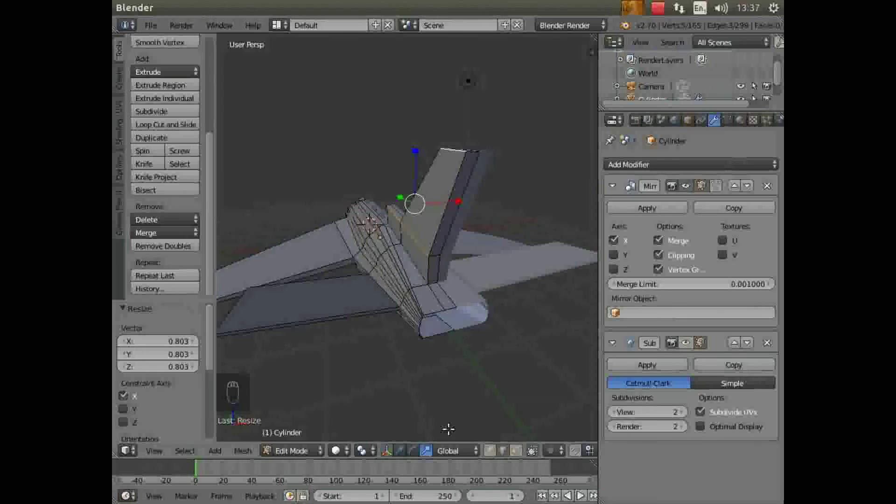
{"action": "left_click", "coordinate": [400, 451]}
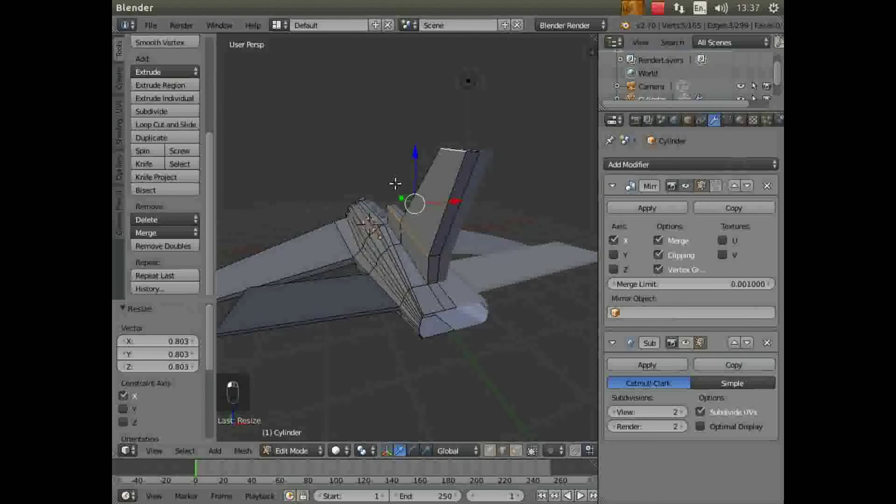
{"action": "left_click_drag", "start_coordinate": [452, 201], "coordinate": [460, 197]}
Lower the rear upper vertex of the fin base by about 0.404 along Z.
{"action": "middle_click_drag", "start_coordinate": [493, 262], "coordinate": [570, 295]}
{"action": "middle_click_drag", "start_coordinate": [484, 326], "coordinate": [555, 231]}
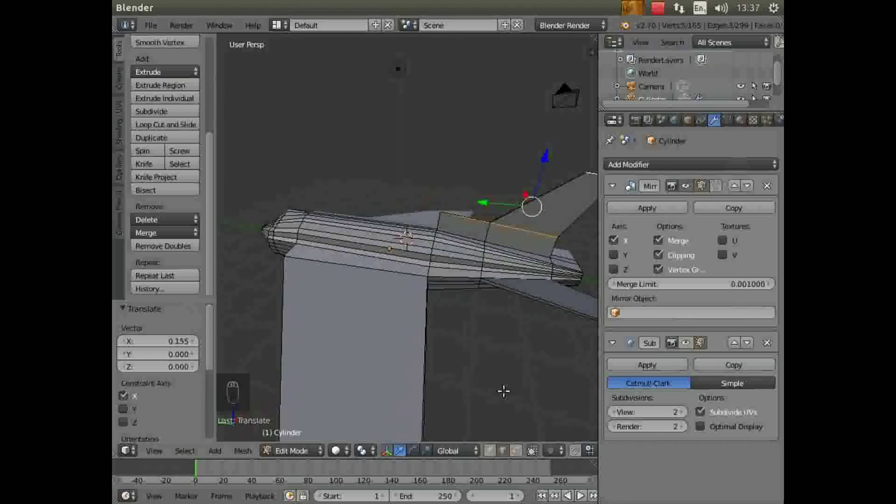
{"action": "left_click", "coordinate": [491, 451]}
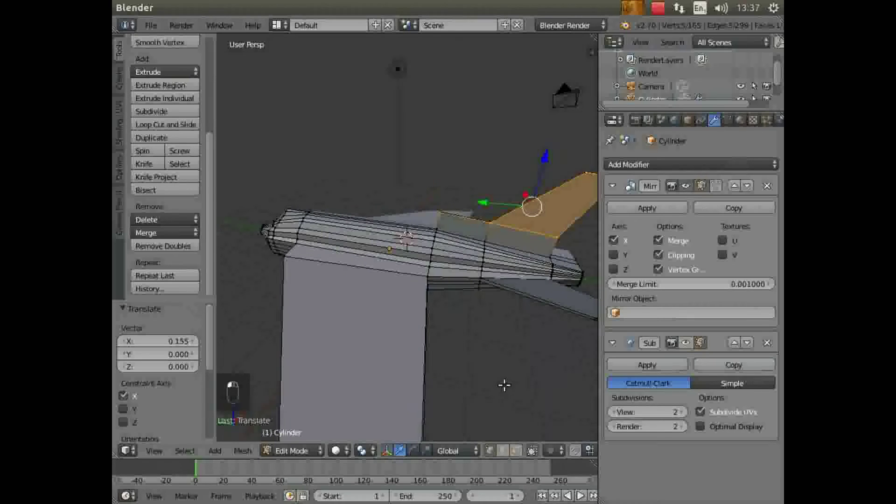
{"action": "right_click", "coordinate": [557, 236]}
{"action": "key", "text": "g"}
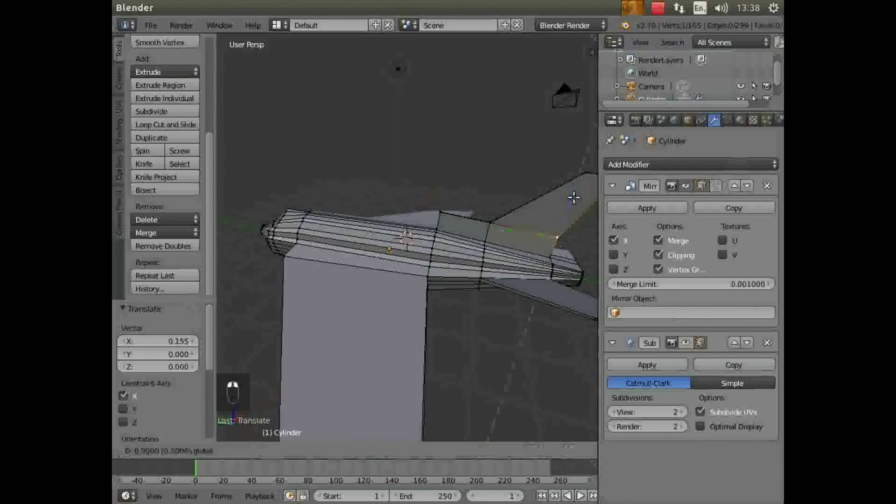
{"action": "key", "text": "z"}
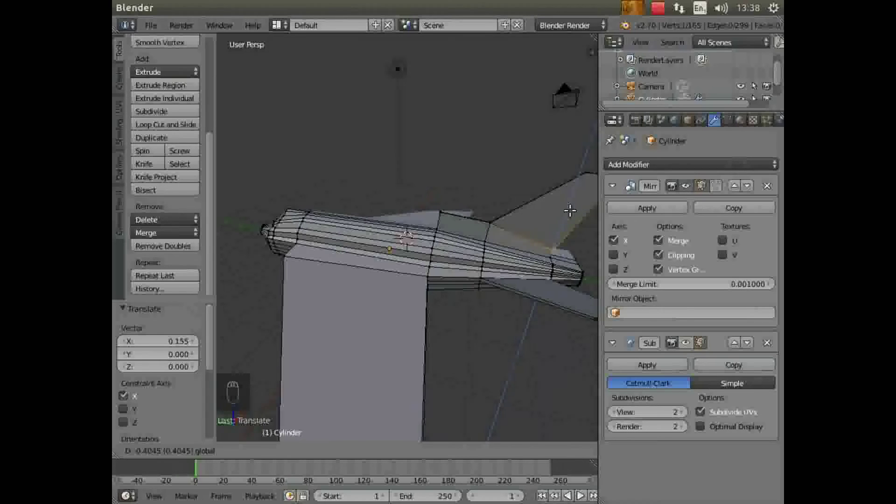
{"action": "left_click", "coordinate": [478, 320]}
Lower the vertex where the fin's leading edge meets its base by about 0.182 along Z.
{"action": "middle_click_drag", "start_coordinate": [475, 336], "coordinate": [495, 225]}
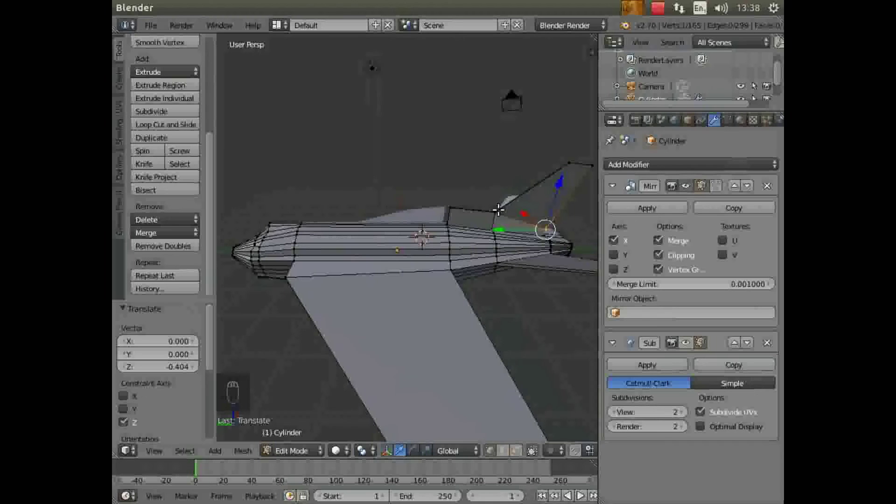
{"action": "right_click", "coordinate": [495, 211]}
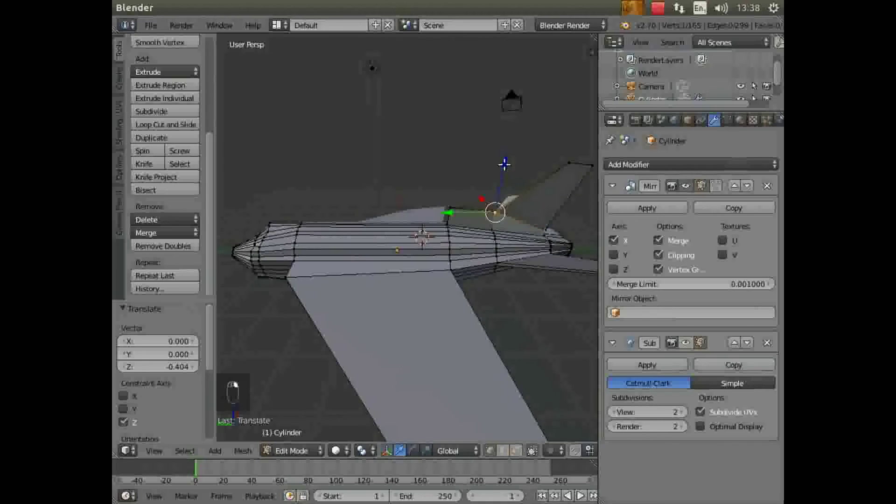
{"action": "key", "text": "g"}
{"action": "key", "text": "z"}
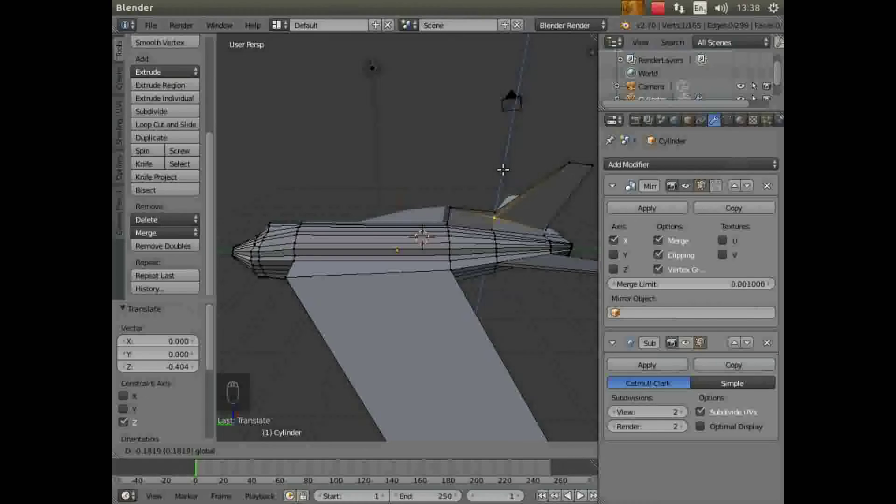
{"action": "left_click", "coordinate": [503, 169]}
Raise the front upper vertex of the fin base by about 0.103 along Z.
{"action": "middle_click_drag", "start_coordinate": [453, 243], "coordinate": [462, 208]}
{"action": "right_click", "coordinate": [457, 206]}
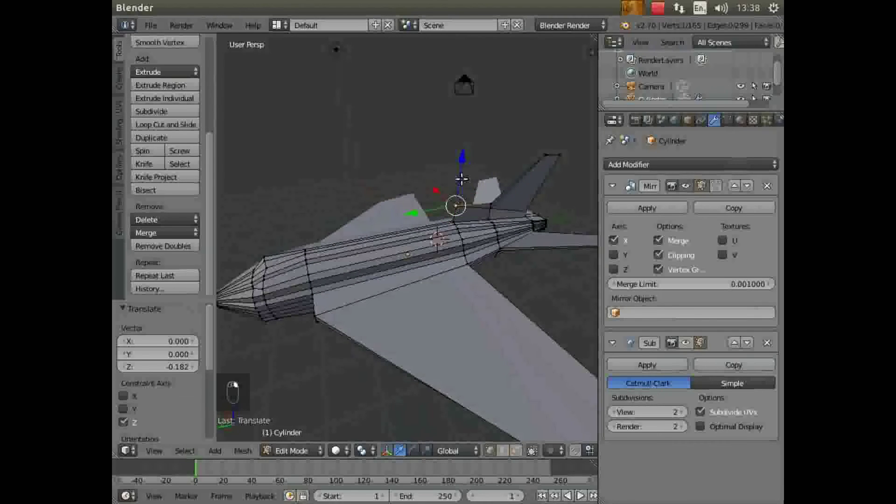
{"action": "mouse_move", "coordinate": [461, 165]}
{"action": "left_mouse_down"}
{"action": "mouse_move", "coordinate": [462, 154]}
{"action": "mouse_move", "coordinate": [461, 165]}
{"action": "left_mouse_up"}
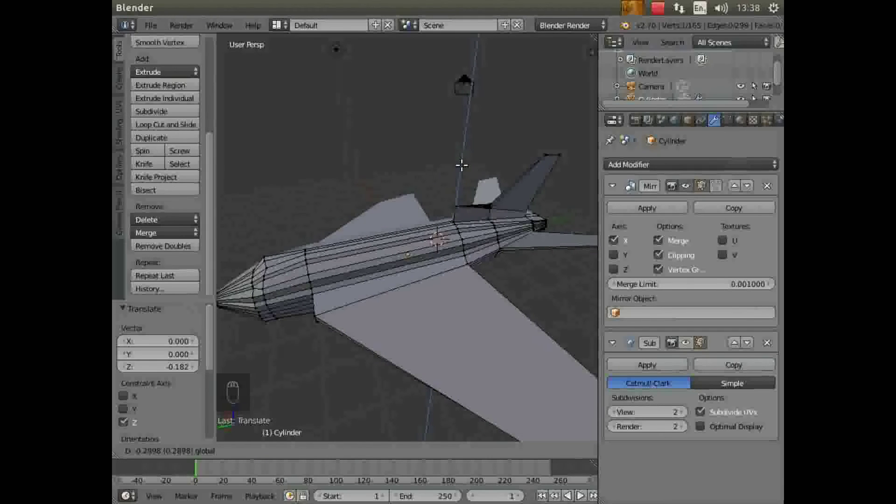
{"action": "left_click_drag", "start_coordinate": [462, 165], "coordinate": [465, 155]}
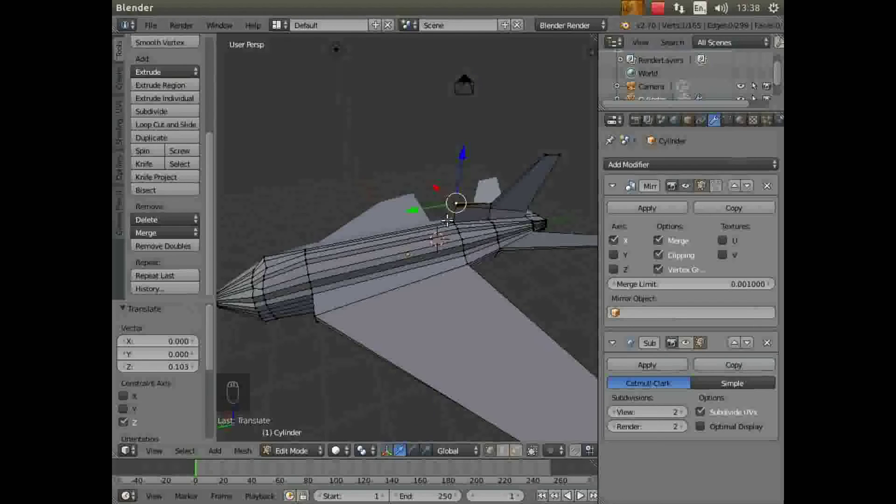
Merge the two front upper vertices of the fin base at their center.
{"action": "scroll", "coordinate": [465, 294], "scroll_direction": "up", "scroll_amount": 5}
{"action": "middle_click_drag", "start_coordinate": [477, 268], "coordinate": [405, 249]}
{"action": "scroll", "coordinate": [510, 296], "scroll_direction": "up", "scroll_amount": 2}
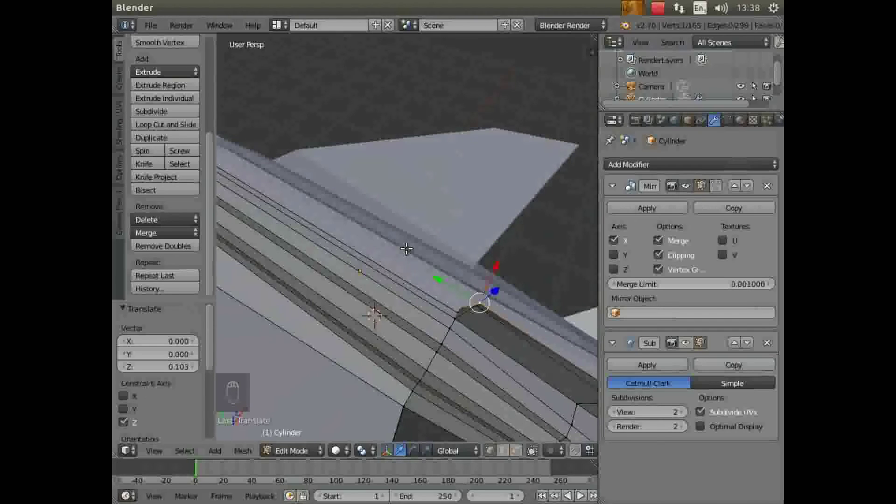
{"action": "right_click", "coordinate": [477, 309]}
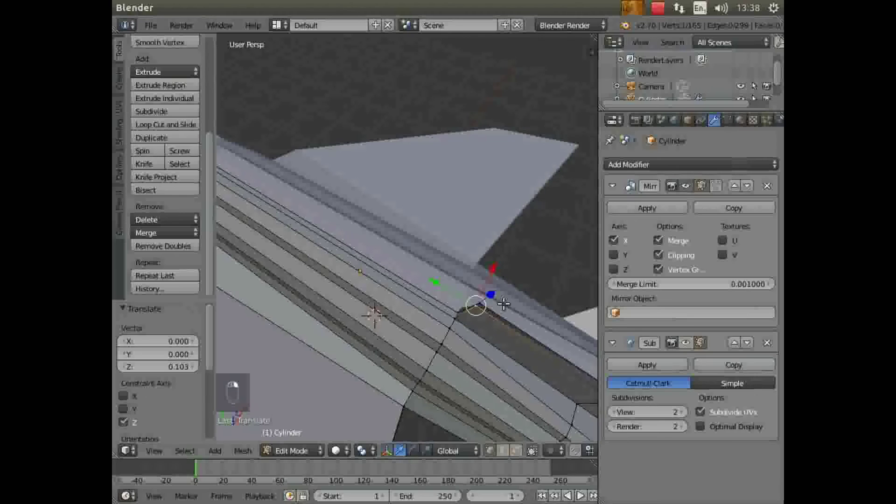
{"action": "right_click", "coordinate": [480, 302], "text": "shift"}
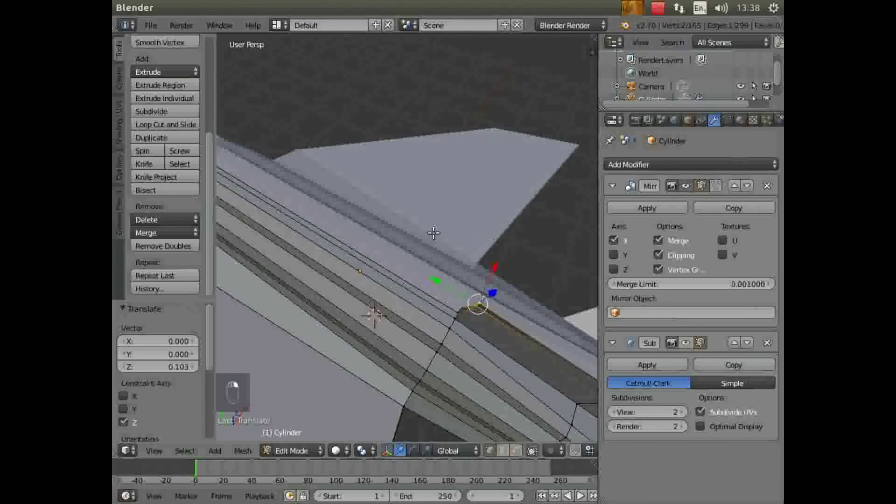
{"action": "left_click", "coordinate": [177, 233]}
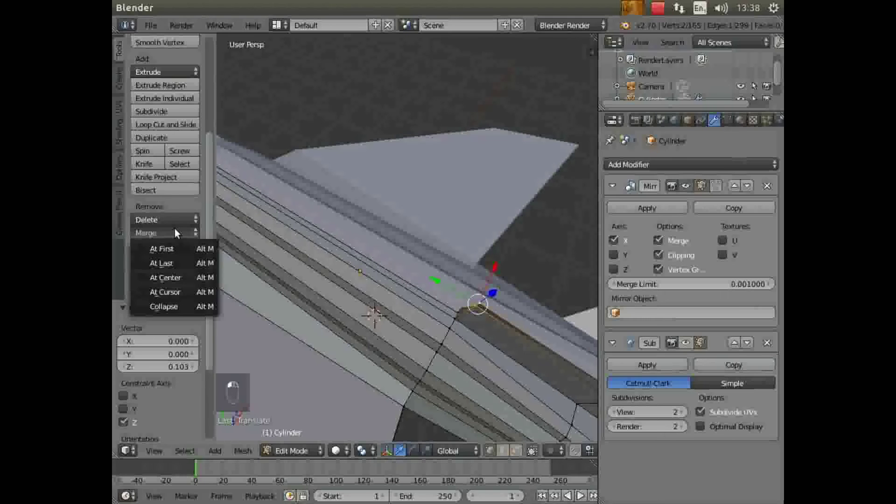
{"action": "left_click", "coordinate": [170, 280]}
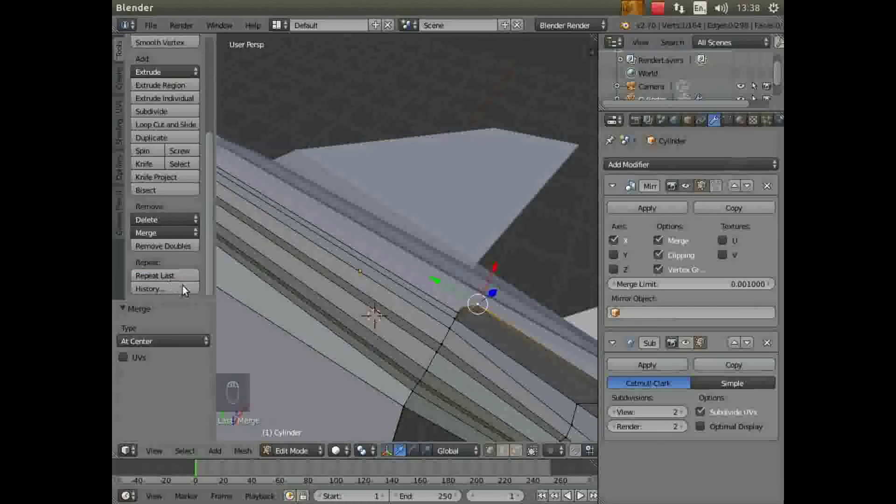
Lower the merged front vertex of the fin base about 0.43 along Z and shift it -0.194 along Y.
{"action": "middle_click_drag", "start_coordinate": [320, 344], "coordinate": [387, 348]}
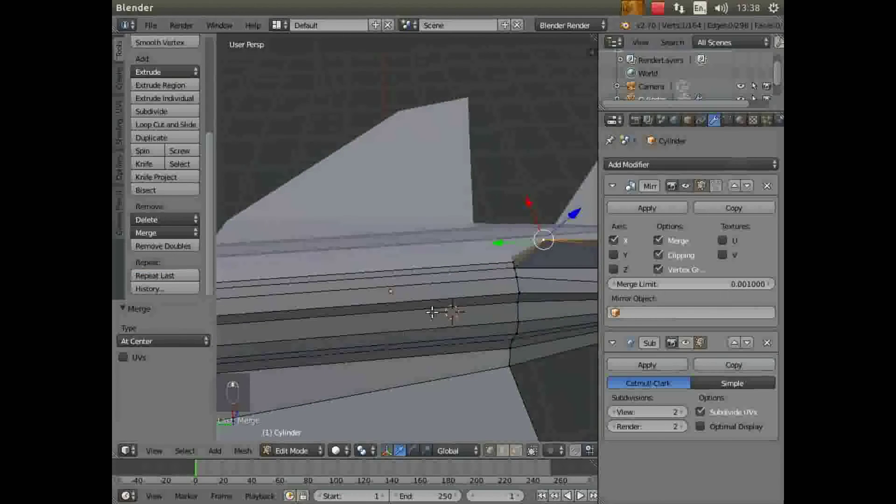
{"action": "key", "text": "g"}
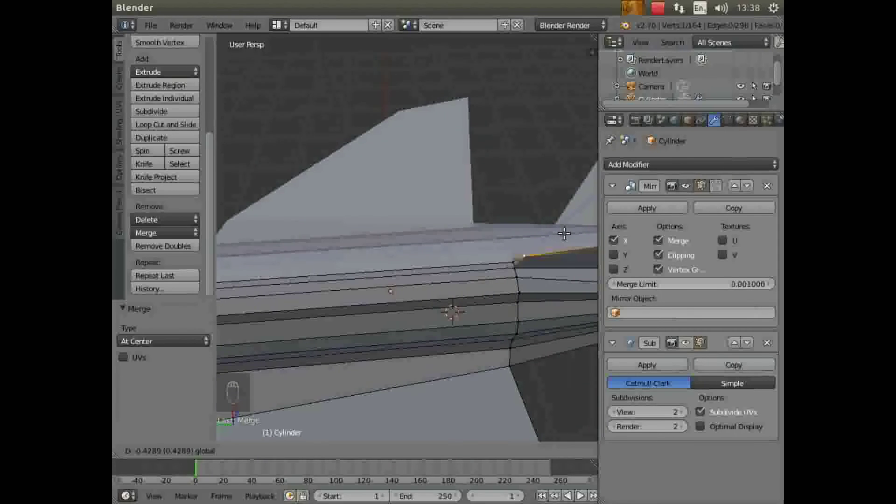
{"action": "left_click", "coordinate": [564, 233]}
{"action": "key", "text": "g"}
{"action": "key", "text": "y"}
{"action": "left_click", "coordinate": [494, 262]}
Select the complete edge loop around the front end of the nose, starting from two neighbouring vertices.
{"action": "scroll", "coordinate": [531, 308], "scroll_direction": "down", "scroll_amount": 4}
{"action": "middle_click_drag", "start_coordinate": [529, 333], "coordinate": [441, 246]}
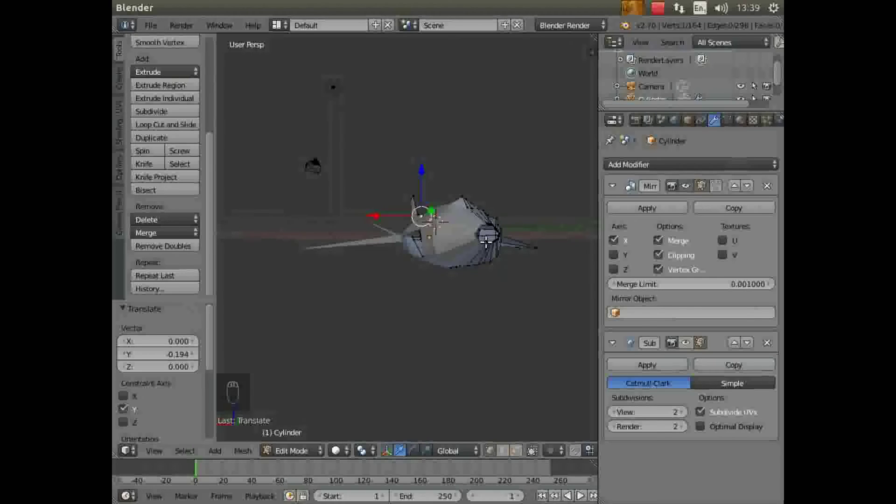
{"action": "right_click", "coordinate": [486, 238]}
{"action": "scroll", "coordinate": [488, 294], "scroll_direction": "up", "scroll_amount": 6}
{"action": "scroll", "coordinate": [496, 286], "scroll_direction": "down", "scroll_amount": 5}
{"action": "middle_click_drag", "start_coordinate": [494, 298], "coordinate": [462, 326]}
{"action": "scroll", "coordinate": [474, 296], "scroll_direction": "up", "scroll_amount": 2}
{"action": "scroll", "coordinate": [462, 326], "scroll_direction": "up", "scroll_amount": 2}
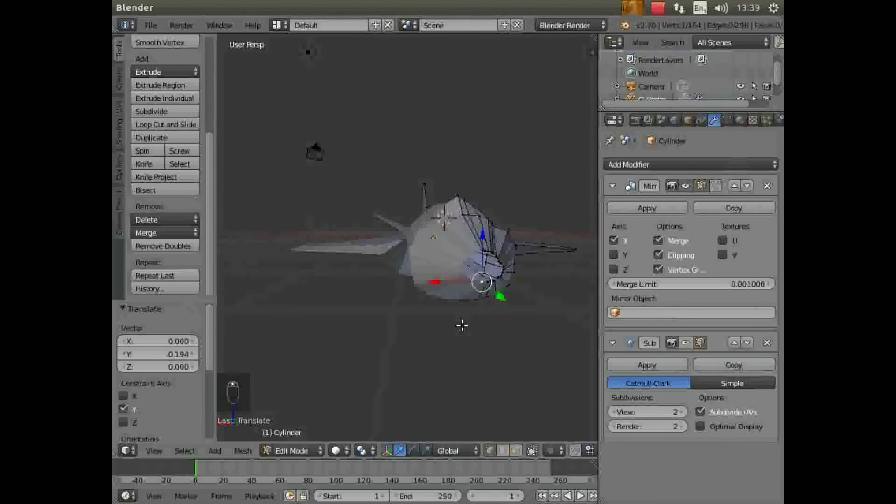
{"action": "right_click", "coordinate": [487, 280], "text": "shift"}
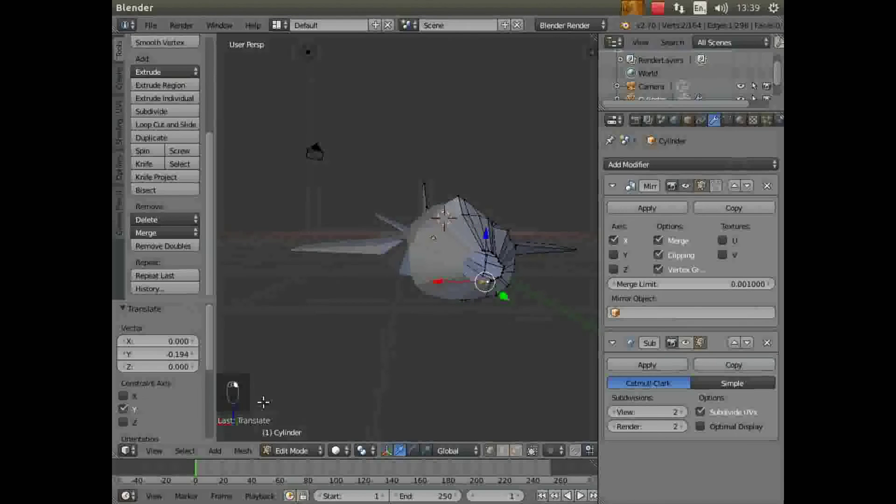
{"action": "left_click", "coordinate": [185, 451]}
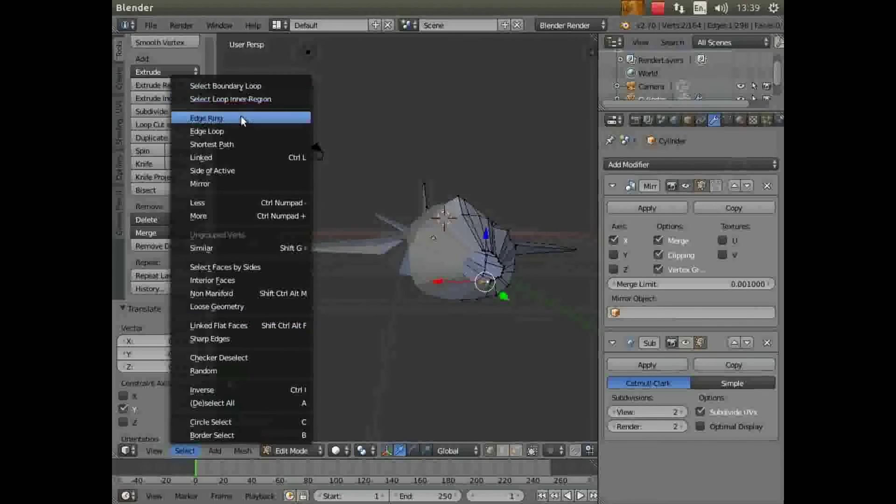
{"action": "left_click", "coordinate": [236, 143]}
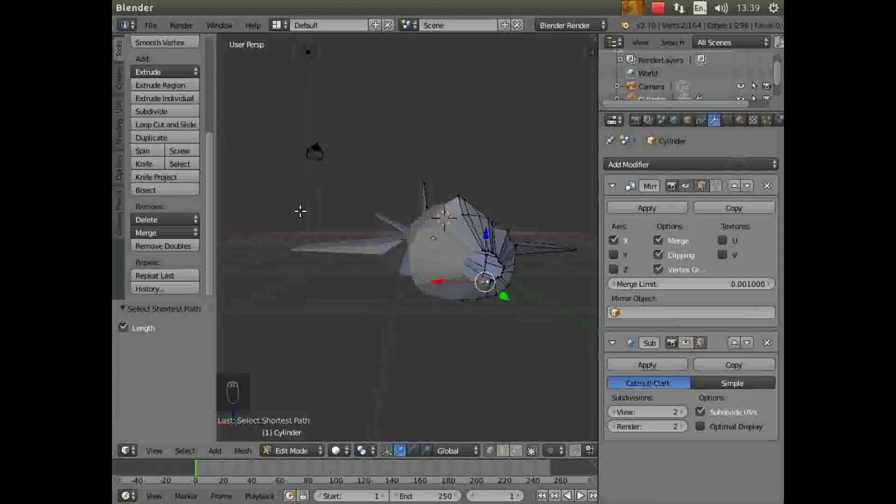
{"action": "left_click", "coordinate": [184, 451]}
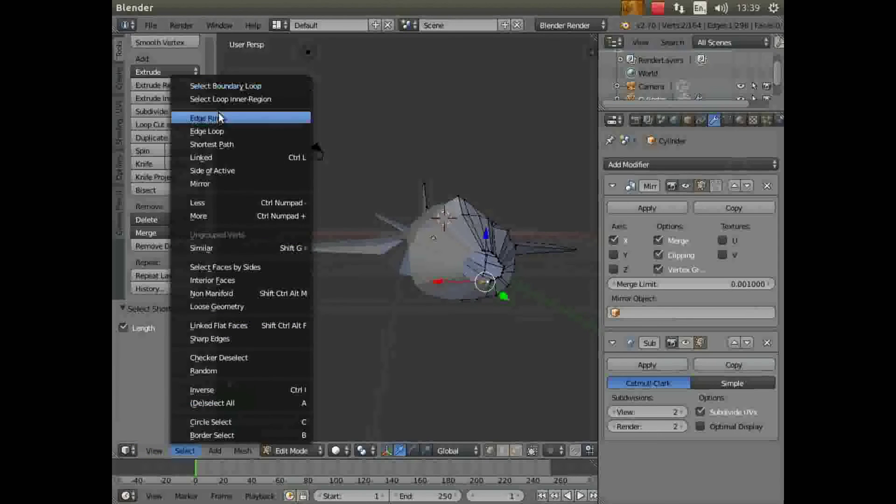
{"action": "left_click", "coordinate": [207, 131]}
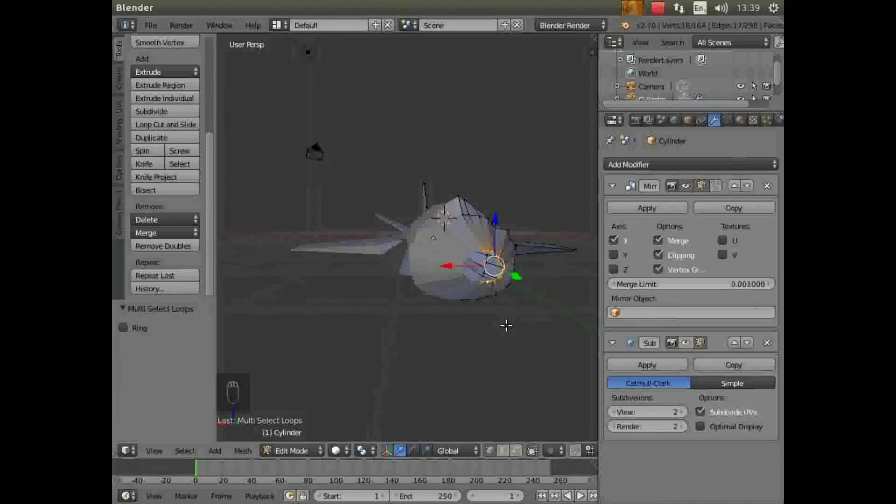
Extrude the nose's front edge loop and move it along Y by 0.552, followed by a -0.163 correction.
{"action": "key", "text": "e"}
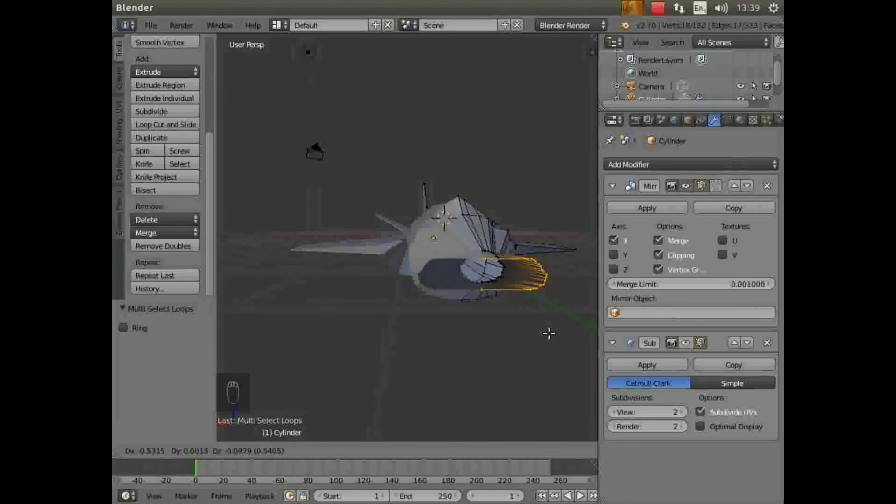
{"action": "right_click", "coordinate": [548, 333]}
{"action": "middle_click_drag", "start_coordinate": [547, 339], "coordinate": [537, 402]}
{"action": "left_click_drag", "start_coordinate": [437, 327], "coordinate": [440, 333]}
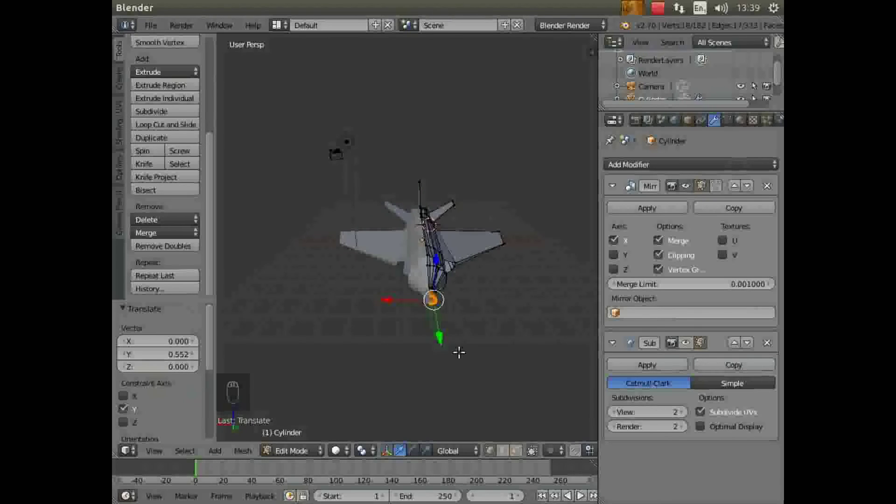
{"action": "left_click_drag", "start_coordinate": [439, 337], "coordinate": [439, 333]}
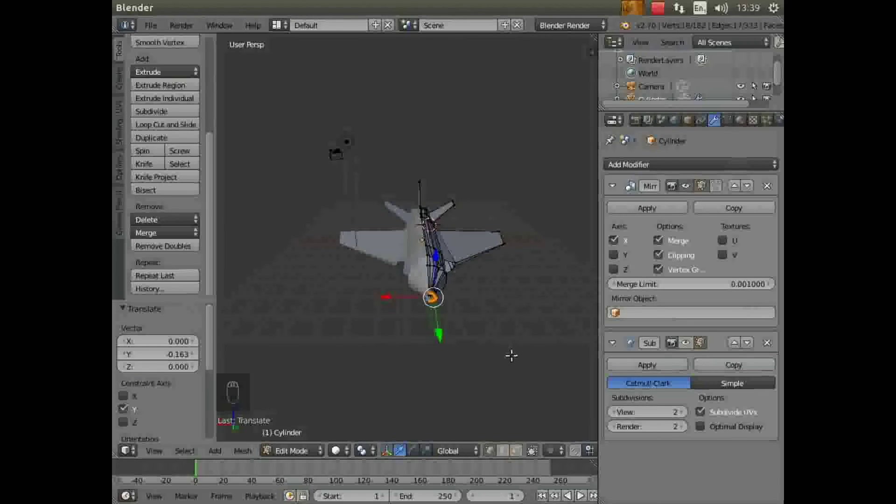
Scale the extruded nose loop by 0.447 and shift it 0.135 along X towards the centre line.
{"action": "key", "text": "s"}
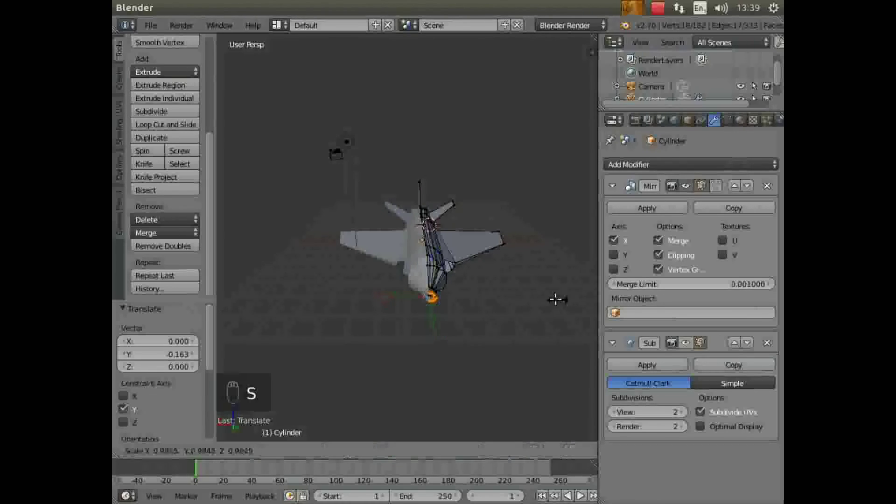
{"action": "left_click", "coordinate": [488, 299]}
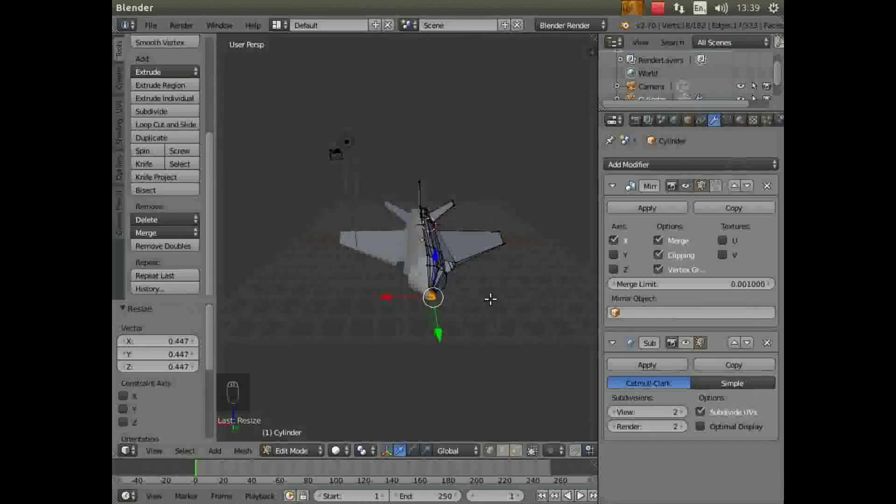
{"action": "key", "text": "g"}
{"action": "key", "text": "x"}
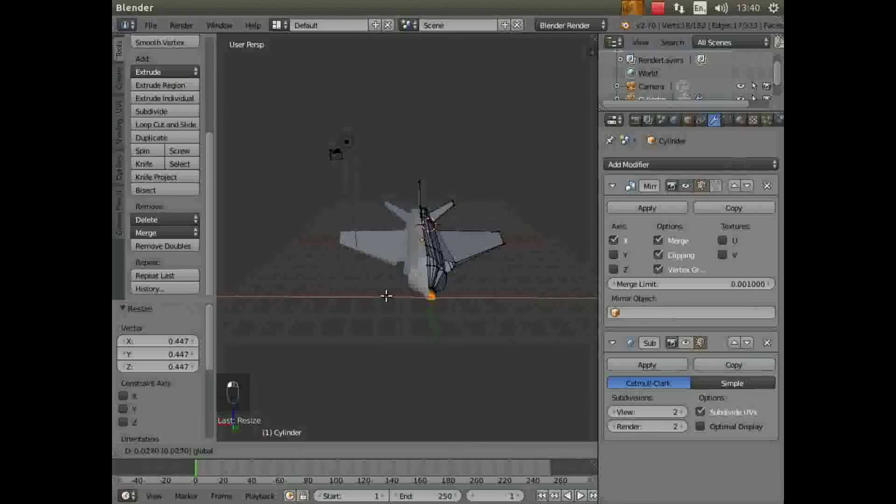
{"action": "left_click", "coordinate": [388, 298]}
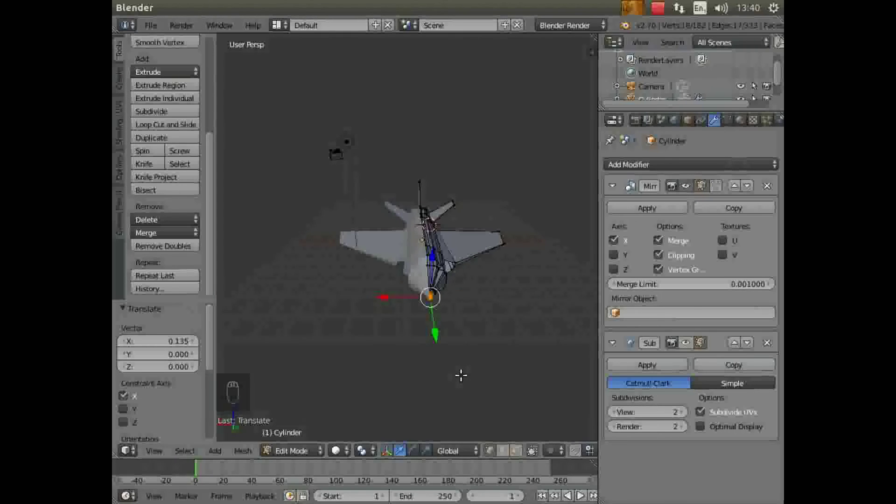
Merge all vertices of the extruded nose loop at their center to form a pointed tip.
{"action": "left_click", "coordinate": [164, 235]}
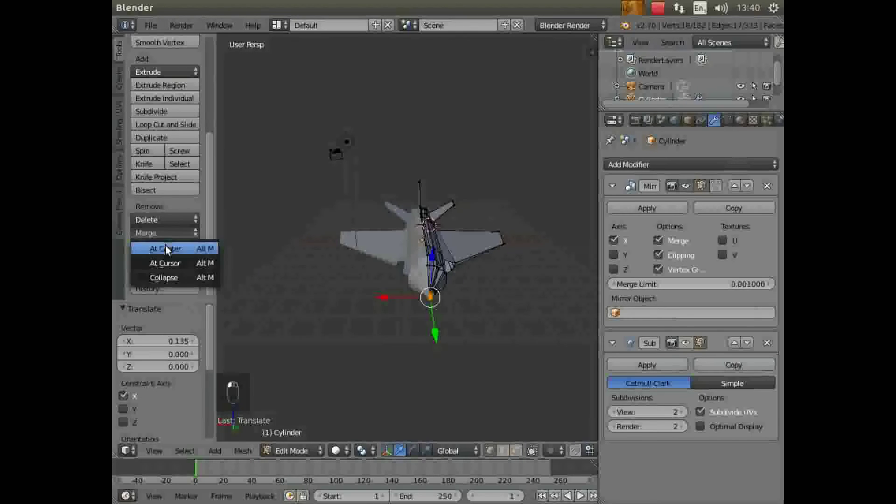
{"action": "left_click", "coordinate": [166, 248]}
{"action": "scroll", "coordinate": [412, 384], "scroll_direction": "up", "scroll_amount": 4}
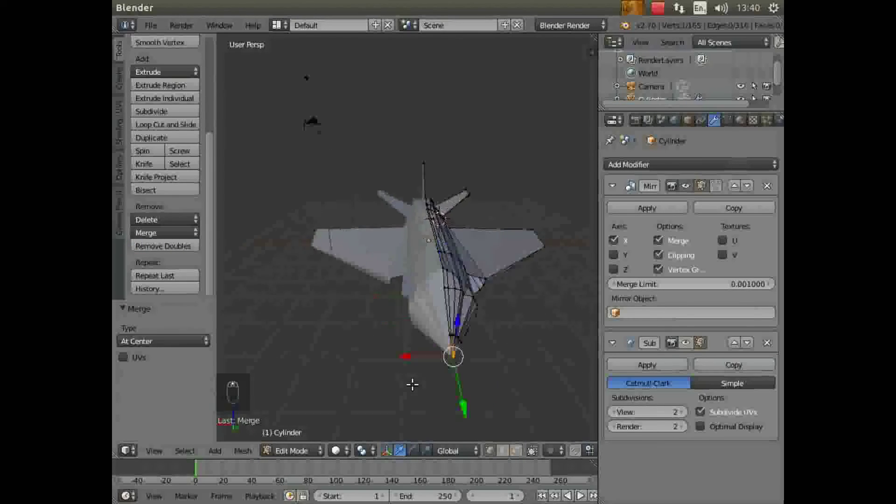
Align the active camera to a perspective view of the airplane seen from the front at an angle.
{"action": "middle_click_drag", "start_coordinate": [412, 384], "coordinate": [351, 363]}
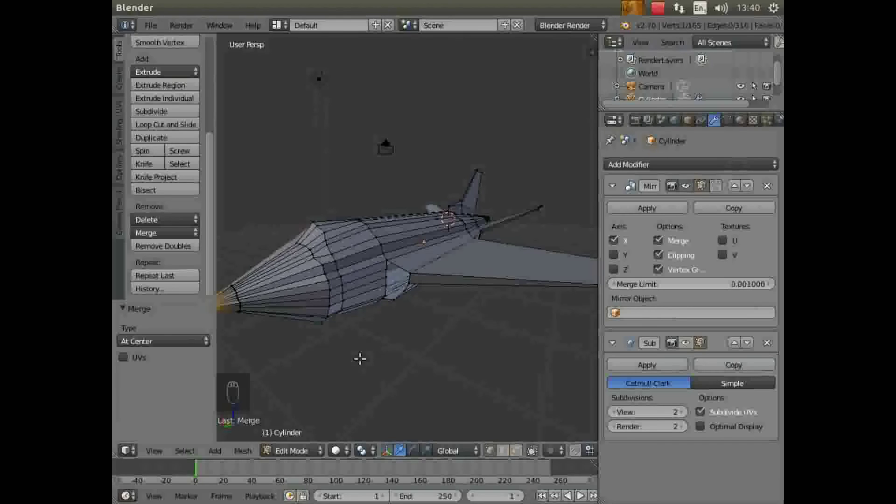
{"action": "left_click", "coordinate": [154, 451]}
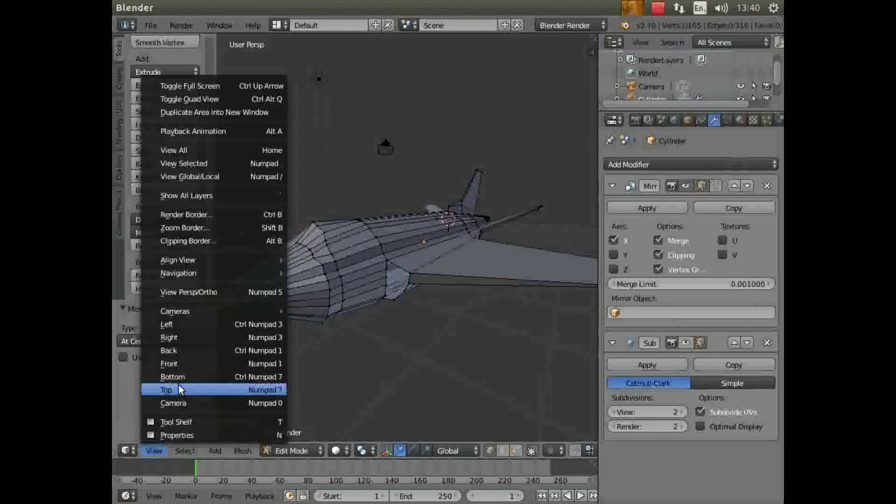
{"action": "left_click", "coordinate": [179, 402]}
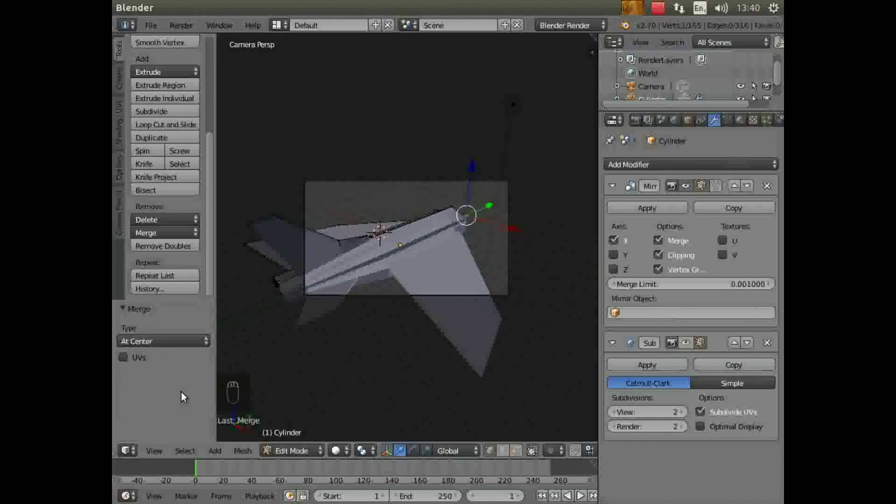
{"action": "middle_click_drag", "start_coordinate": [372, 362], "coordinate": [574, 357]}
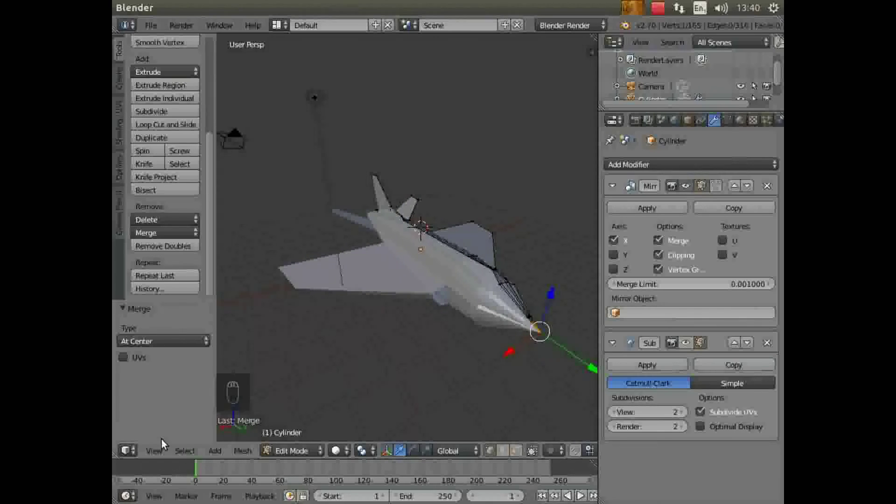
{"action": "left_click", "coordinate": [154, 451]}
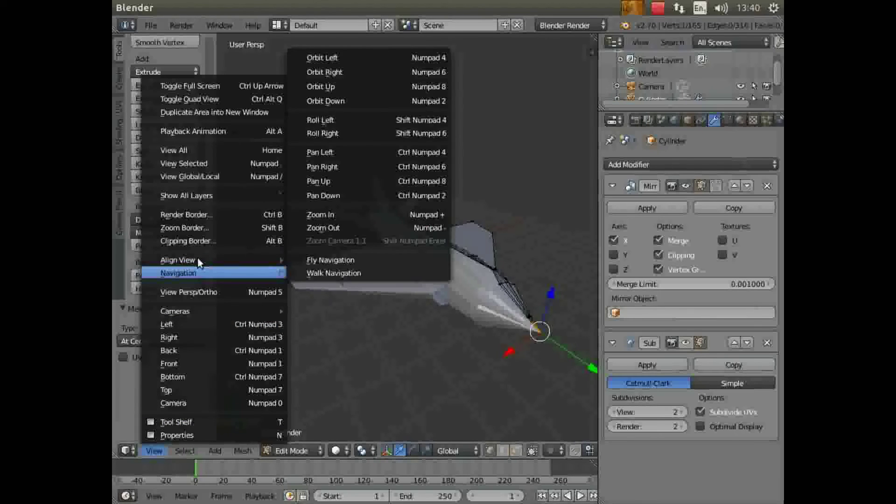
{"action": "mouse_move", "coordinate": [197, 260]}
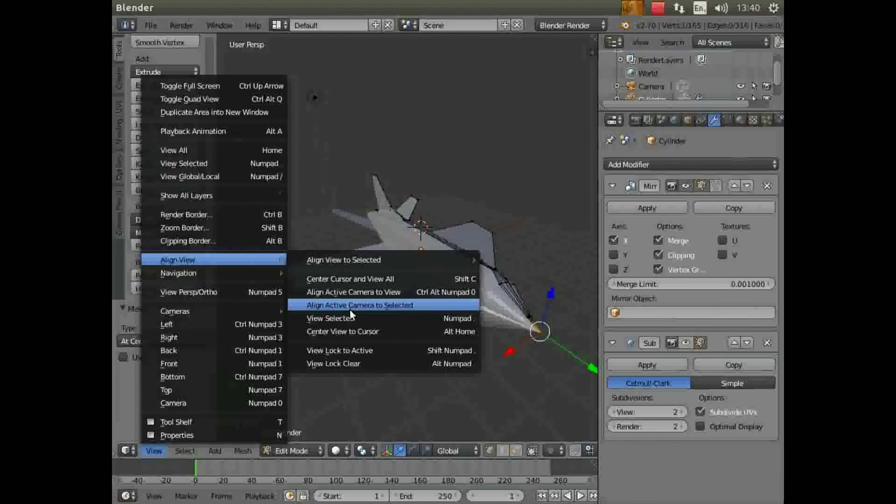
{"action": "left_click", "coordinate": [336, 305]}
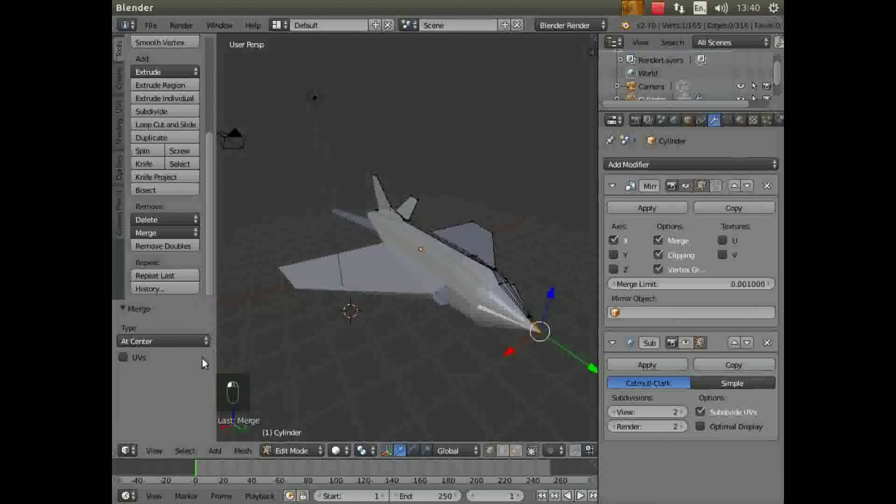
{"action": "left_click", "coordinate": [160, 452]}
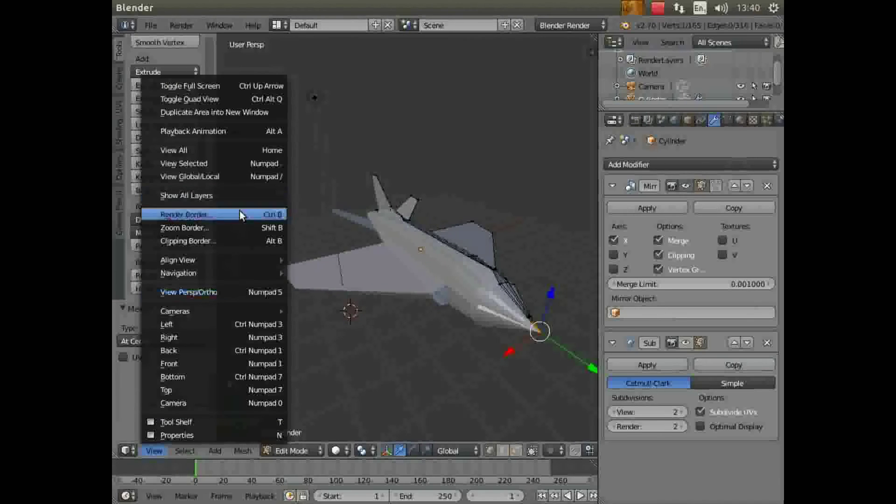
{"action": "mouse_move", "coordinate": [246, 265]}
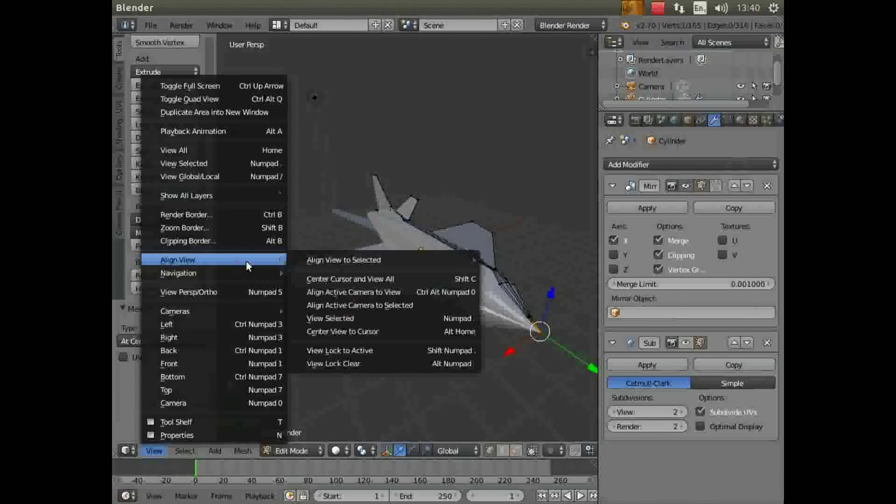
{"action": "left_click", "coordinate": [354, 294]}
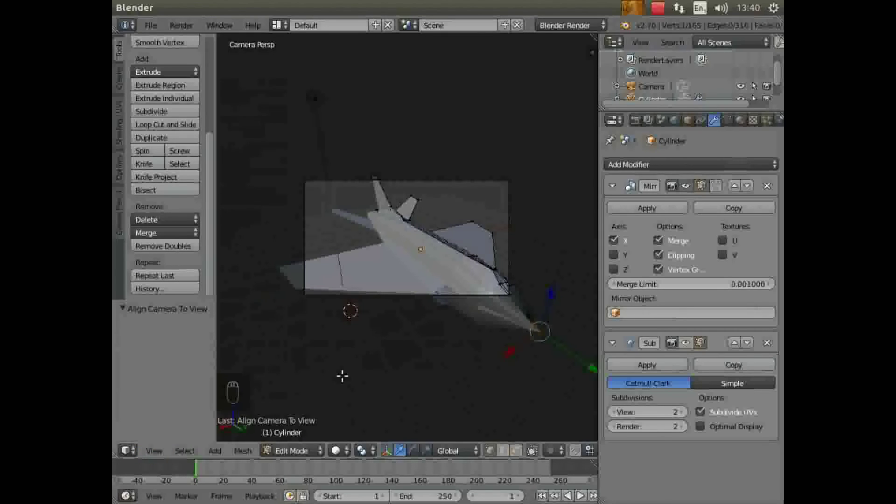
Show the airplane in the top view and switch to Object Mode.
{"action": "left_click", "coordinate": [158, 451]}
{"action": "left_click", "coordinate": [169, 390]}
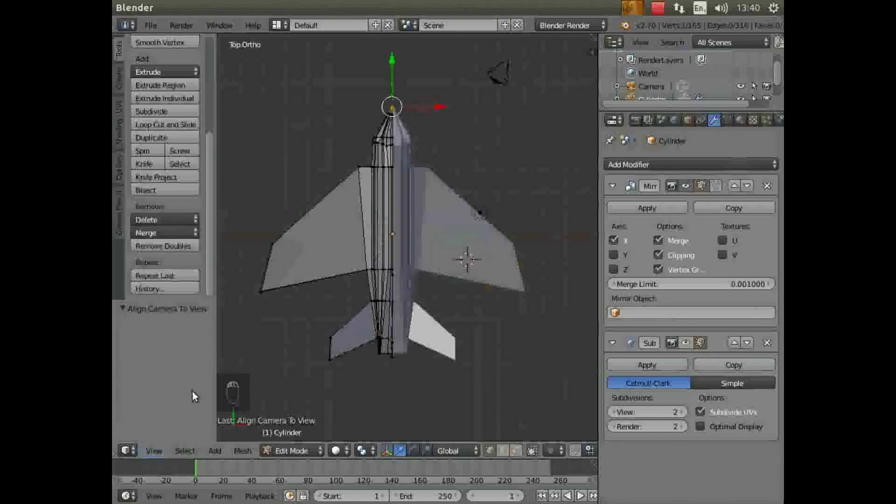
{"action": "scroll", "coordinate": [317, 349], "scroll_direction": "down", "scroll_amount": 2}
{"action": "scroll", "coordinate": [339, 334], "scroll_direction": "down", "scroll_amount": 2}
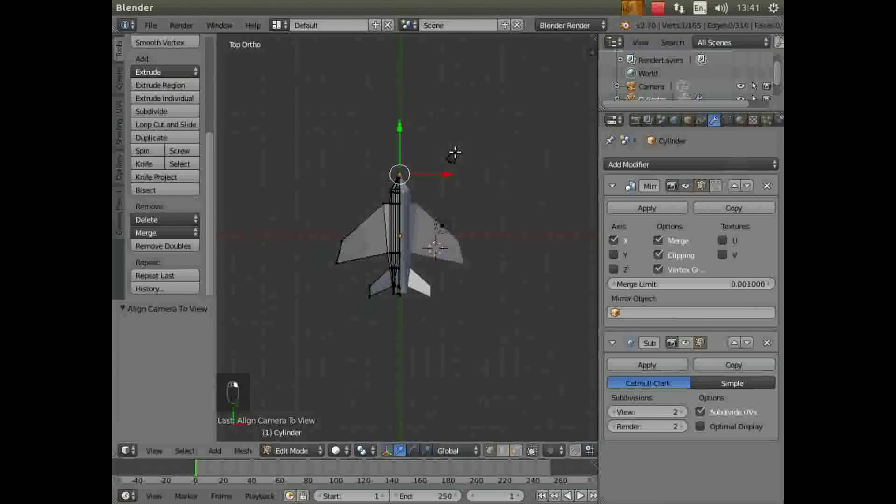
{"action": "left_click", "coordinate": [306, 451]}
{"action": "left_click", "coordinate": [304, 437]}
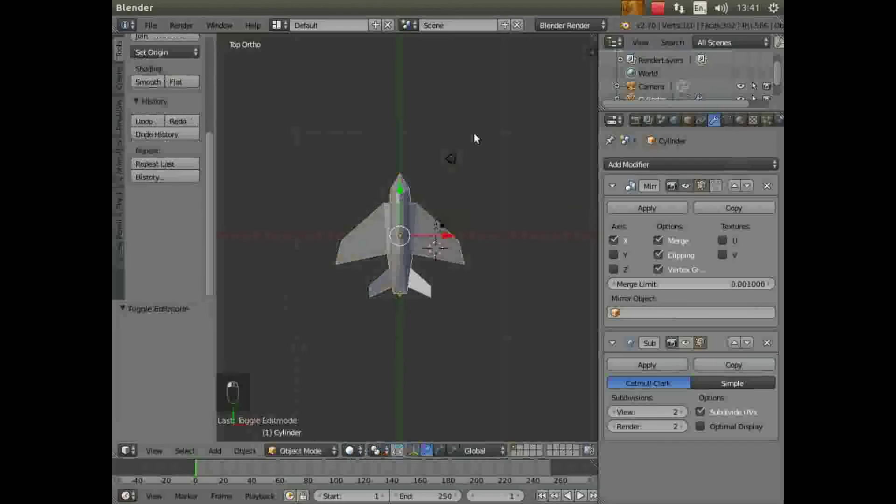
Move the camera away from the airplane along X to about 9.437 and by 2.471 along Y.
{"action": "right_click", "coordinate": [453, 159]}
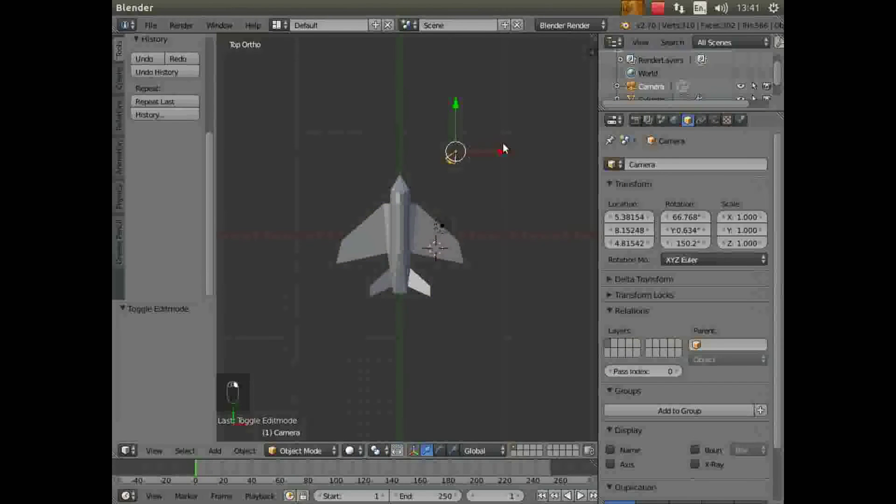
{"action": "key", "text": "g"}
{"action": "key", "text": "x"}
{"action": "left_click", "coordinate": [540, 146]}
{"action": "left_click_drag", "start_coordinate": [502, 105], "coordinate": [500, 84]}
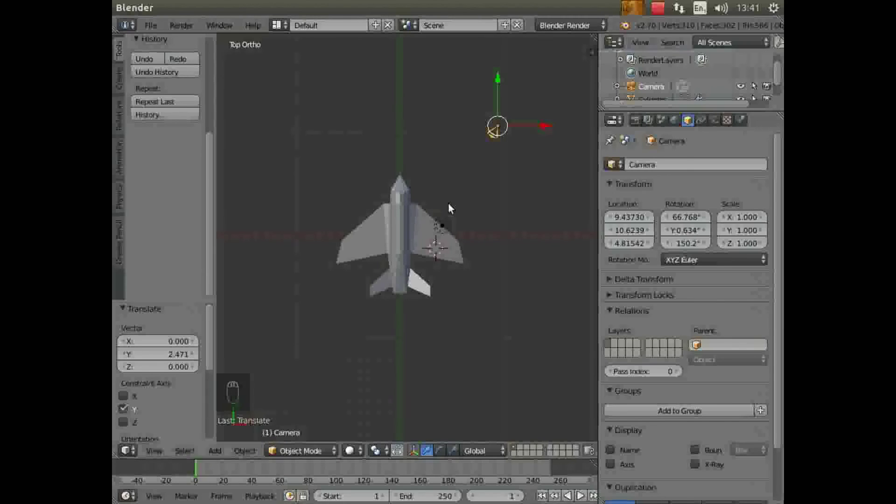
Turn on viewport display of the airplane's subdivision surface modifier and look at it through the camera.
{"action": "right_click", "coordinate": [427, 226]}
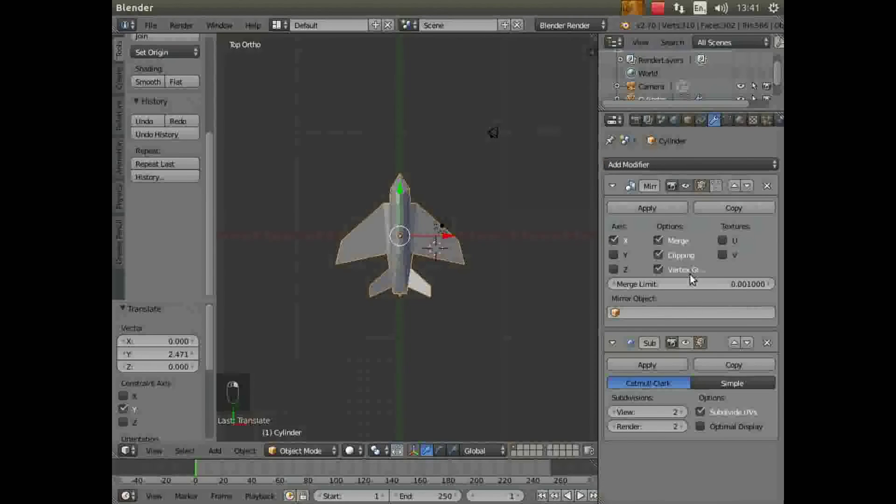
{"action": "left_click", "coordinate": [688, 344]}
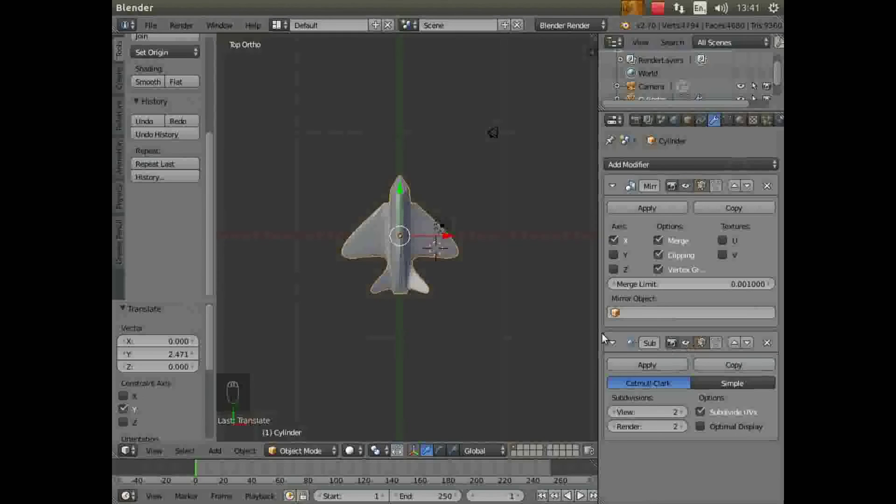
{"action": "middle_click_drag", "start_coordinate": [518, 289], "coordinate": [398, 180]}
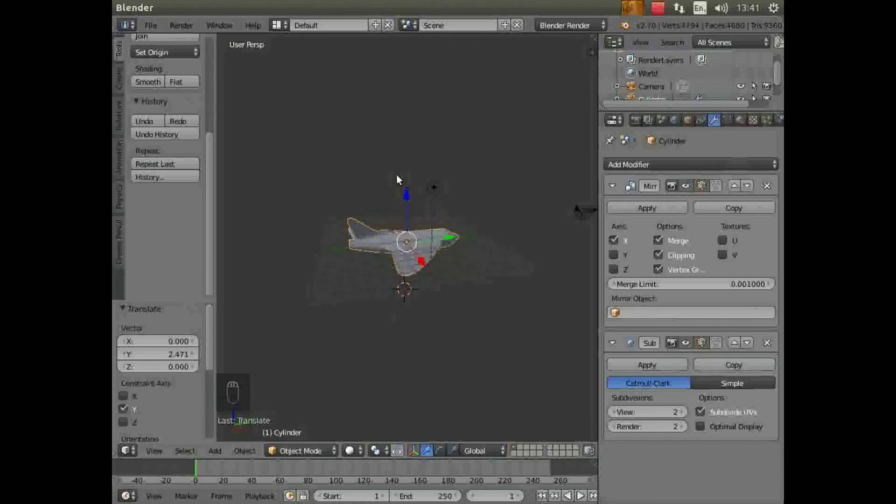
{"action": "left_click", "coordinate": [155, 450]}
{"action": "left_click", "coordinate": [177, 403]}
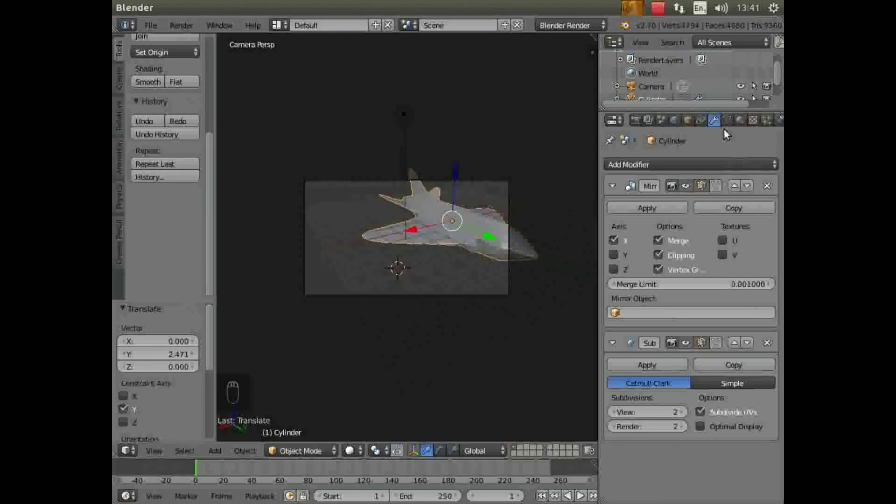
Set the airplane's Z rotation to 8° and turn the camera to 71.768° about X and 136.2° about Z.
{"action": "left_click", "coordinate": [687, 120]}
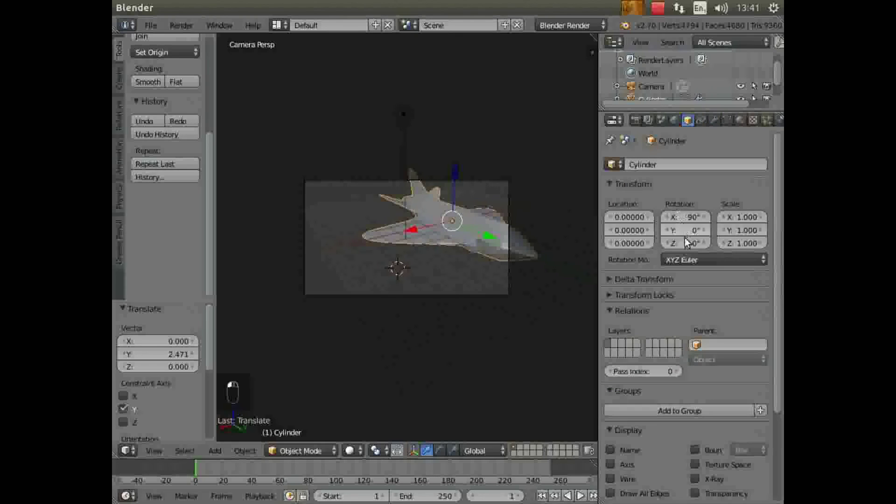
{"action": "left_click_drag", "start_coordinate": [685, 243], "coordinate": [703, 243]}
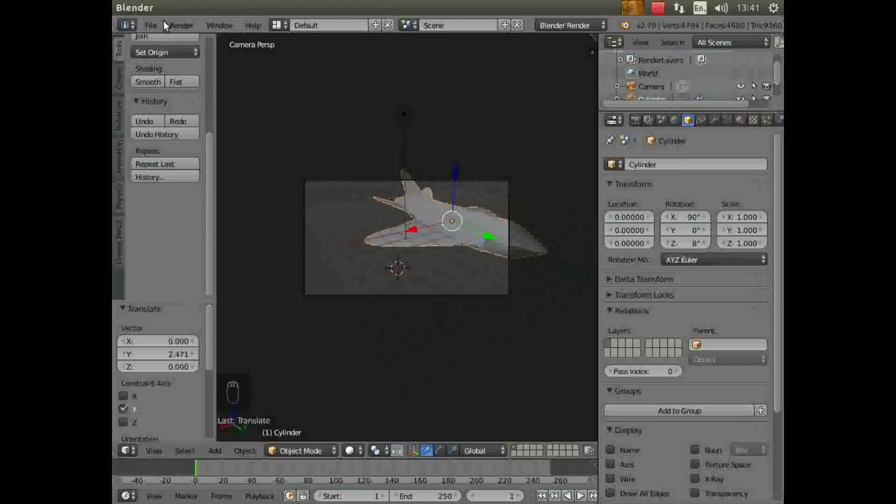
{"action": "left_click", "coordinate": [651, 86]}
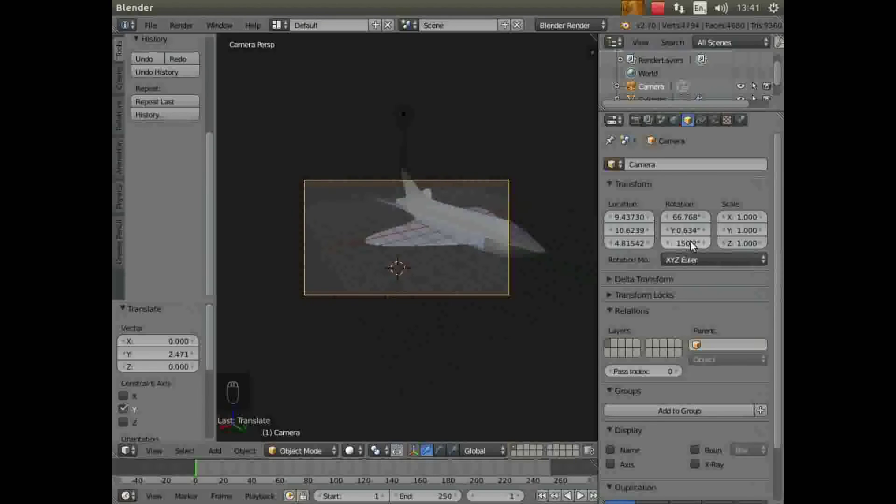
{"action": "left_click_drag", "start_coordinate": [690, 244], "coordinate": [680, 219]}
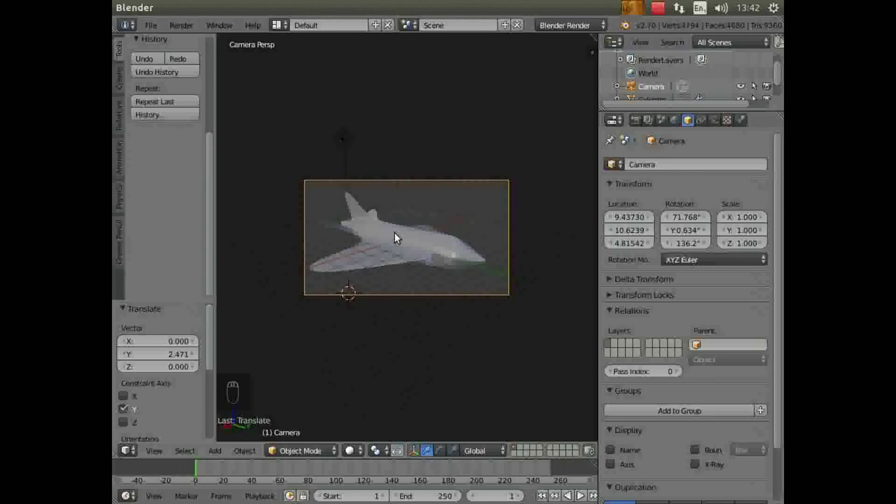
Put the airplane in Edit Mode and add one loop cut across the wing, slid close to the wing tip.
{"action": "middle_click", "coordinate": [379, 296]}
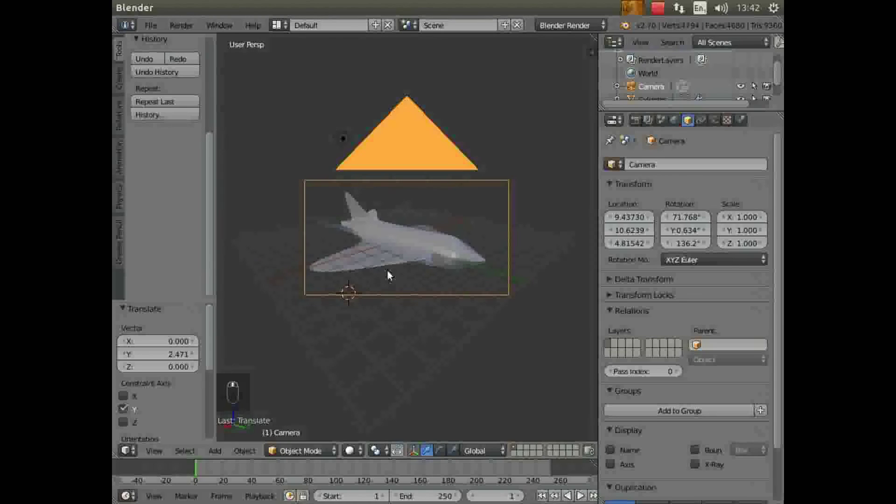
{"action": "right_click", "coordinate": [396, 254]}
{"action": "middle_click_drag", "start_coordinate": [394, 282], "coordinate": [377, 356]}
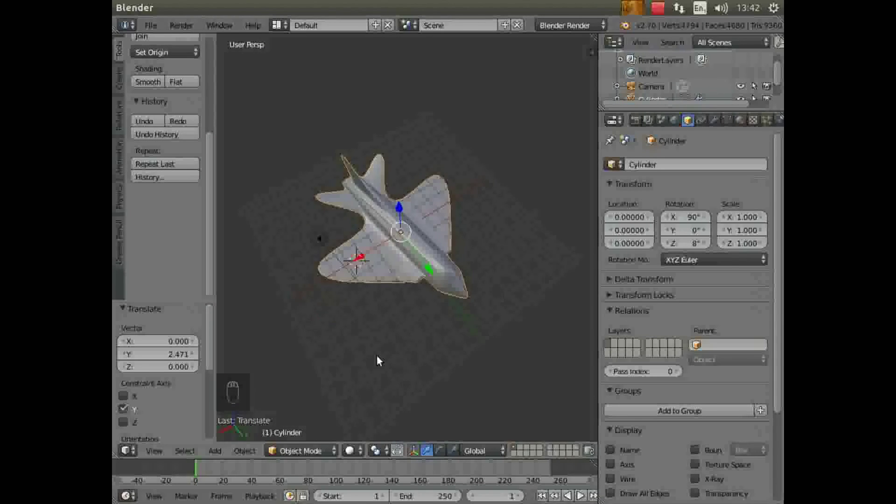
{"action": "left_click", "coordinate": [299, 451]}
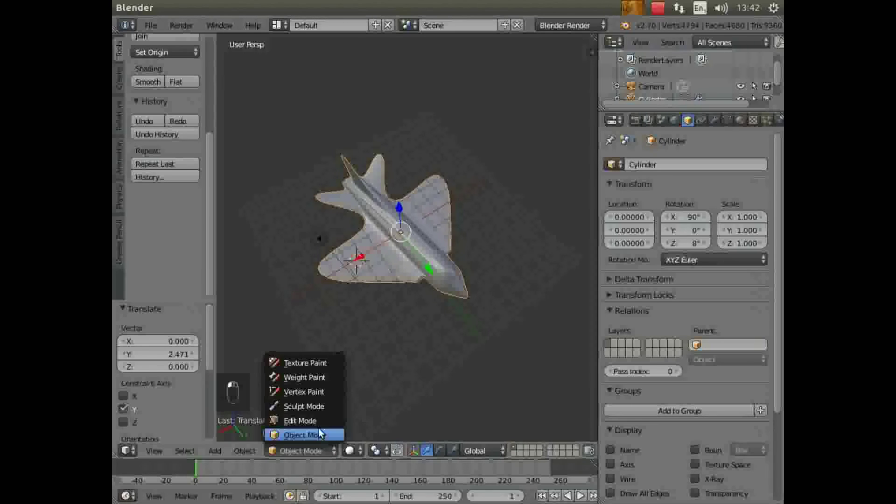
{"action": "left_click", "coordinate": [316, 422]}
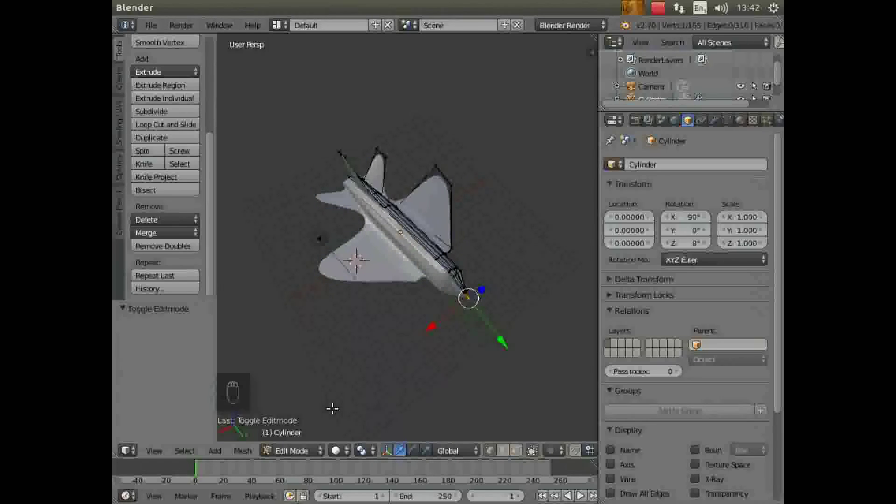
{"action": "middle_click_drag", "start_coordinate": [380, 386], "coordinate": [532, 344]}
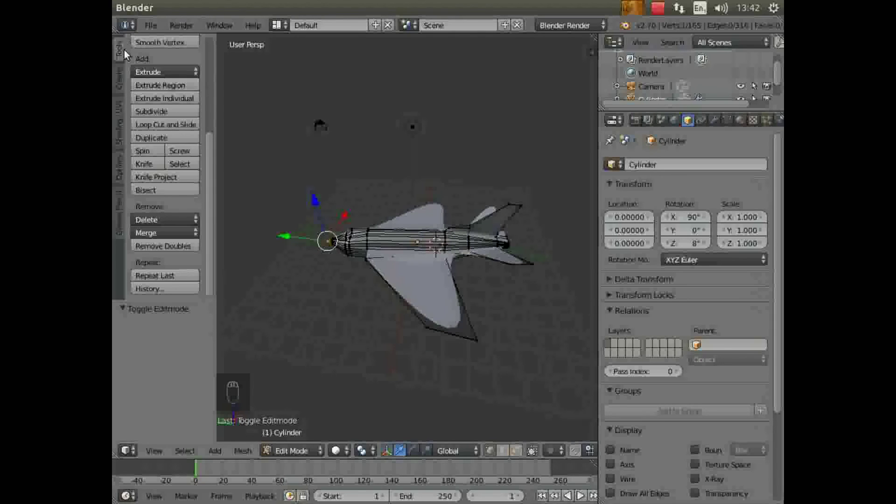
{"action": "left_click", "coordinate": [169, 124]}
{"action": "left_click", "coordinate": [459, 302]}
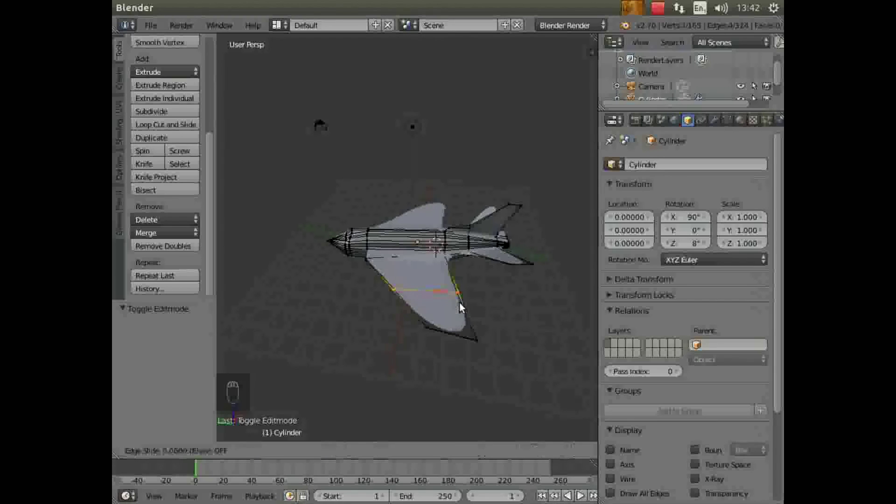
{"action": "left_click", "coordinate": [475, 340]}
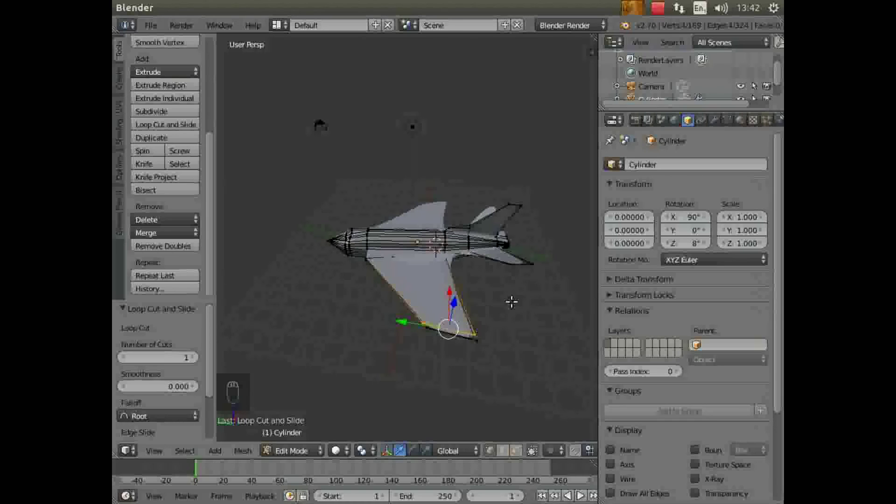
Add one loop cut close to the tip of the horizontal tailplane and one close to the tip of the tail fin.
{"action": "left_click", "coordinate": [159, 125]}
{"action": "left_click", "coordinate": [518, 255]}
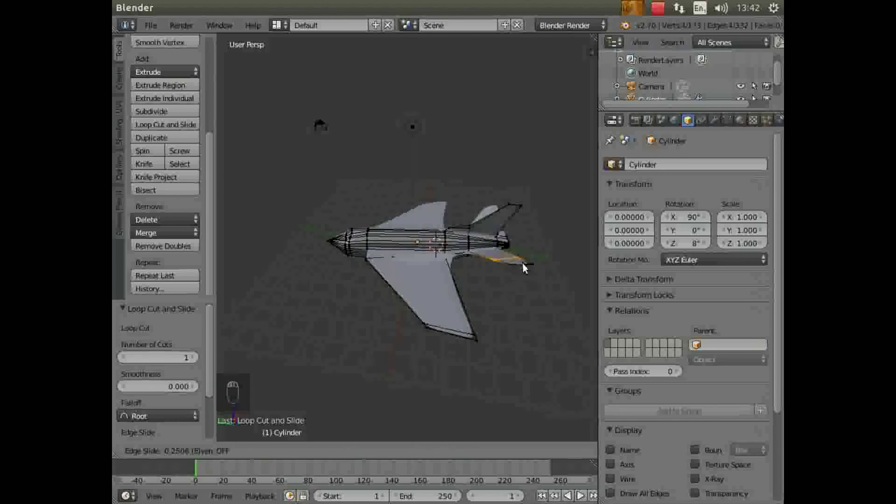
{"action": "left_click", "coordinate": [530, 269]}
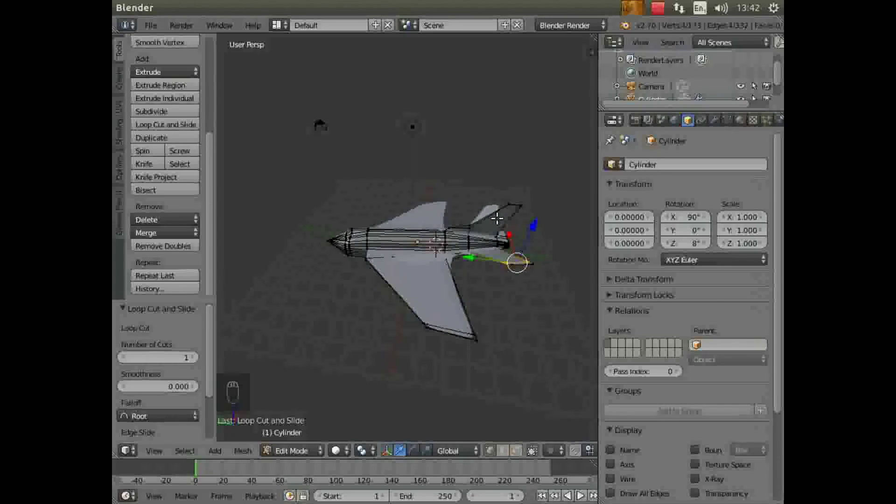
{"action": "left_click", "coordinate": [168, 124]}
{"action": "left_click", "coordinate": [496, 210]}
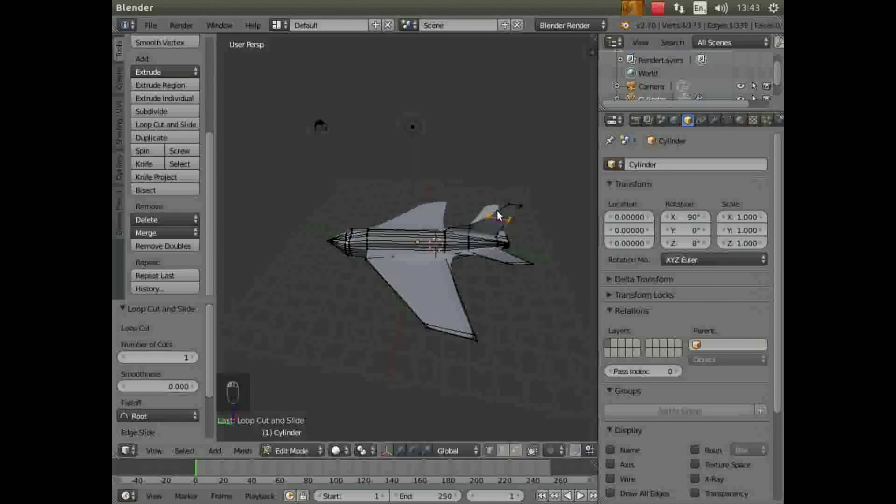
{"action": "left_click", "coordinate": [509, 205]}
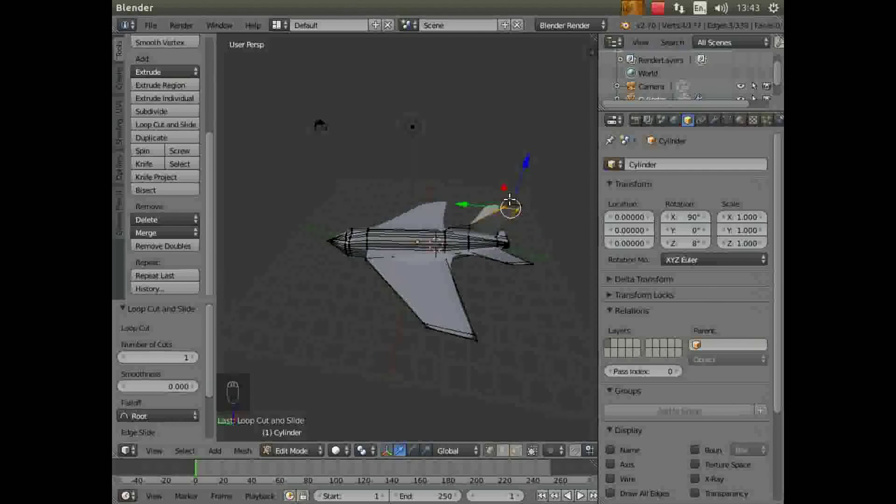
Show the airplane through the camera and return to Object Mode.
{"action": "middle_click_drag", "start_coordinate": [299, 215], "coordinate": [354, 236]}
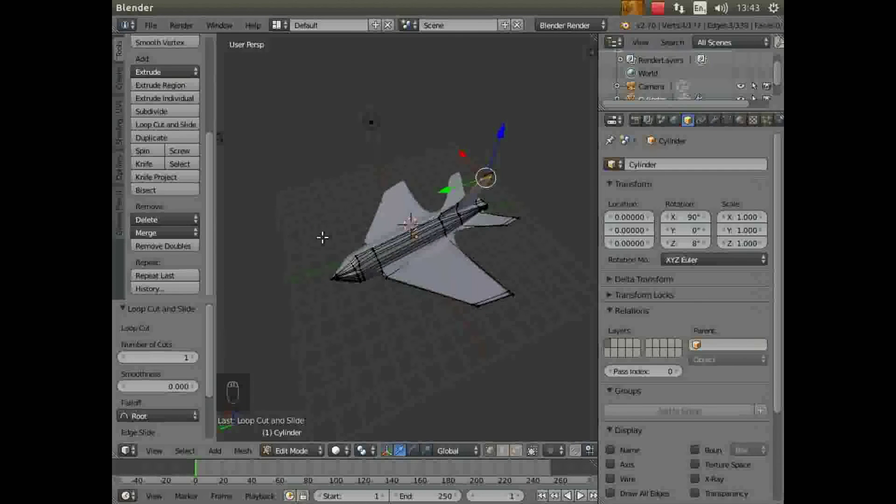
{"action": "left_click", "coordinate": [154, 450]}
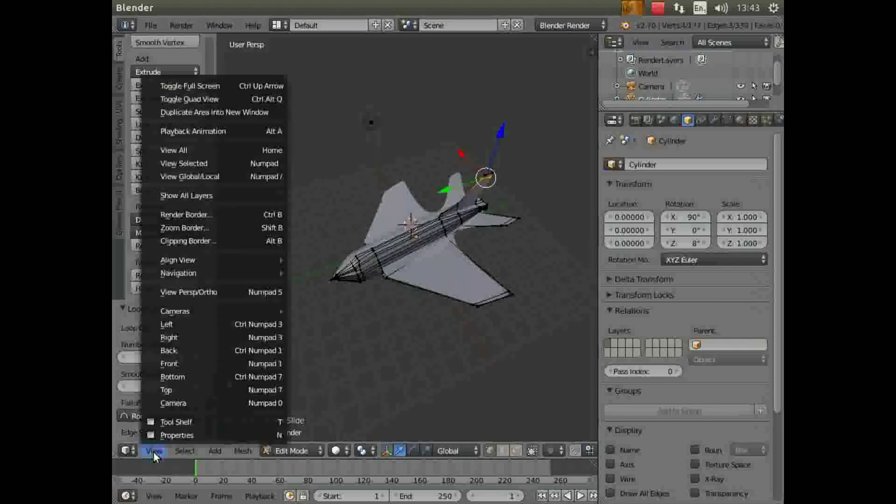
{"action": "left_click", "coordinate": [182, 405]}
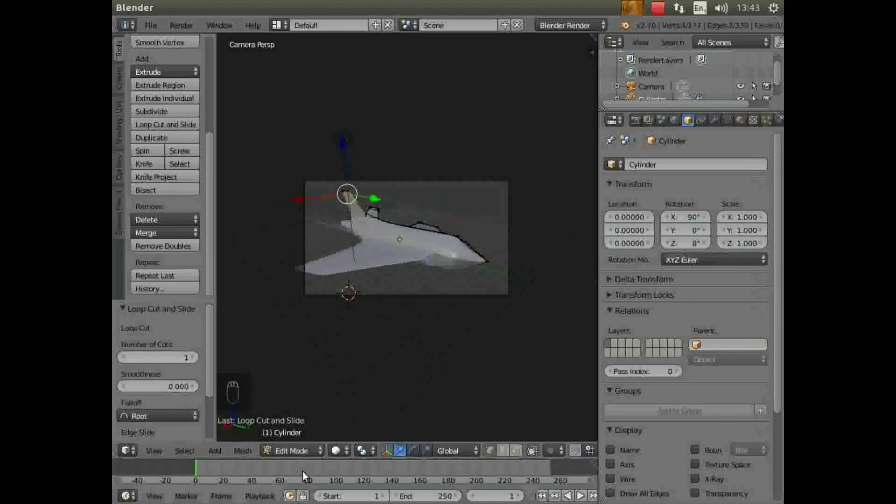
{"action": "left_click", "coordinate": [303, 450]}
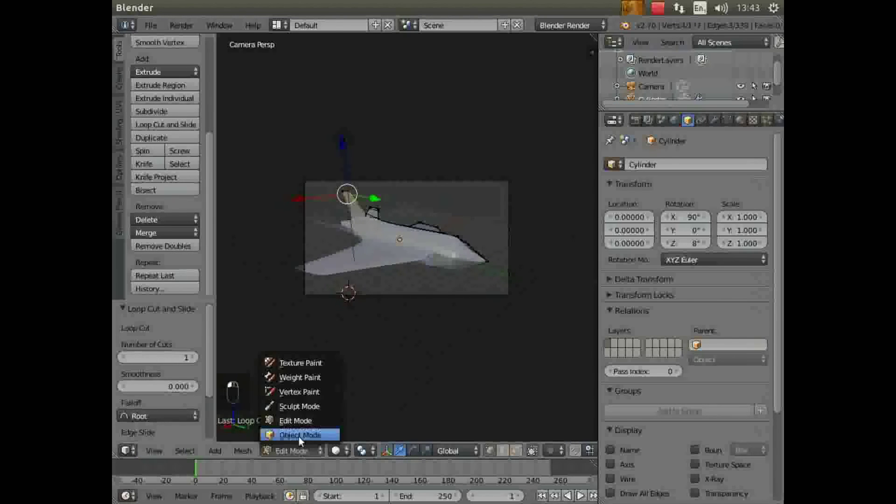
{"action": "left_click", "coordinate": [299, 435]}
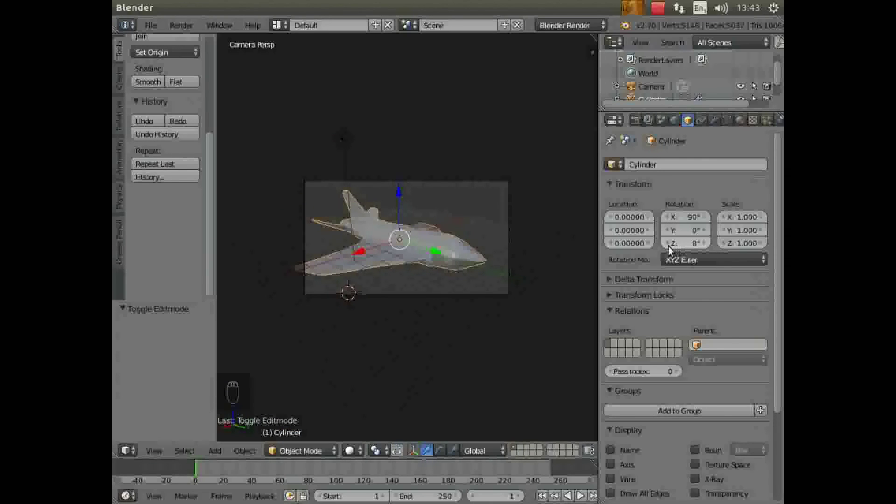
Reset the airplane's Z rotation to 0°.
{"action": "left_click", "coordinate": [705, 244]}
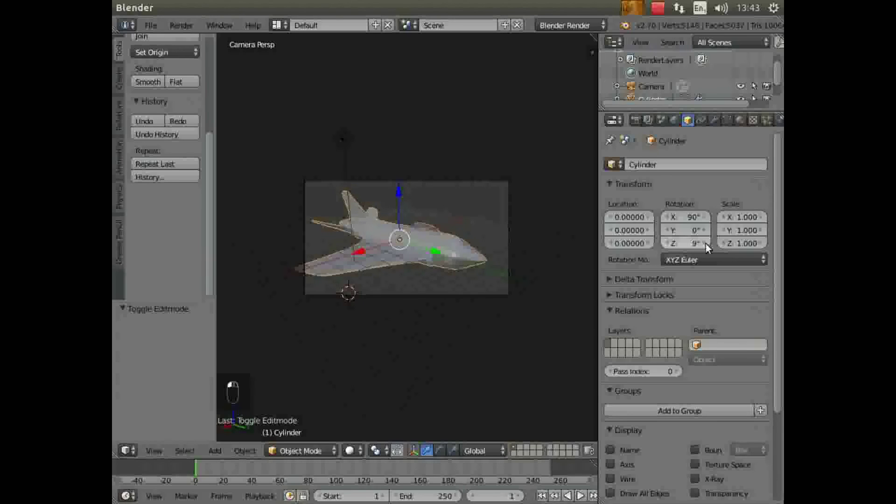
{"action": "left_click", "coordinate": [667, 243]}
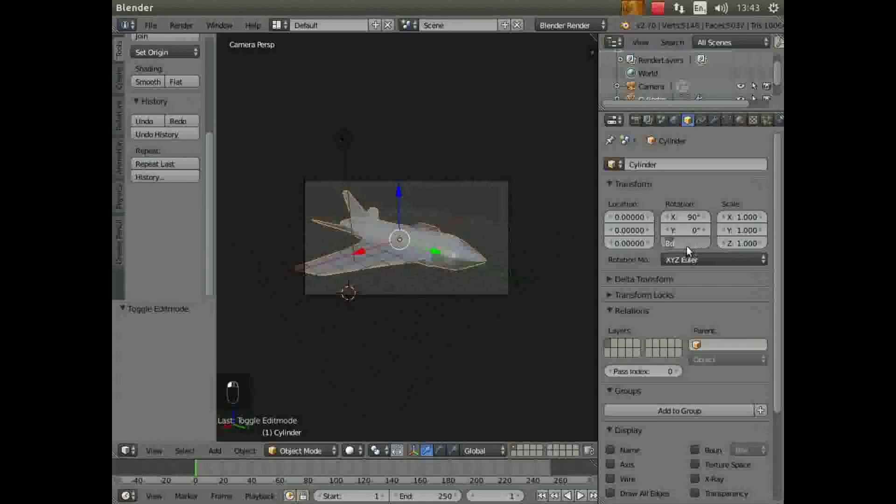
{"action": "type", "text": "0"}
{"action": "key", "text": "Return"}
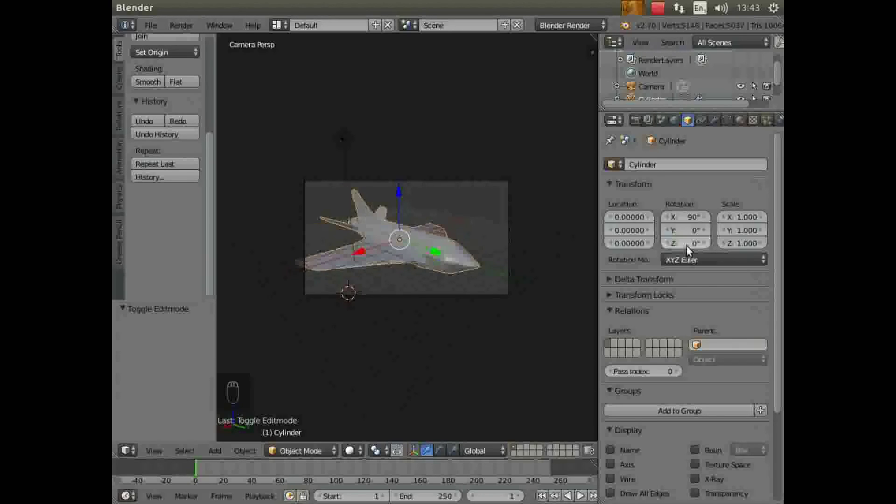
Select the camera and set its Z rotation to 140.2° to center the airplane in the frame.
{"action": "left_click", "coordinate": [648, 86]}
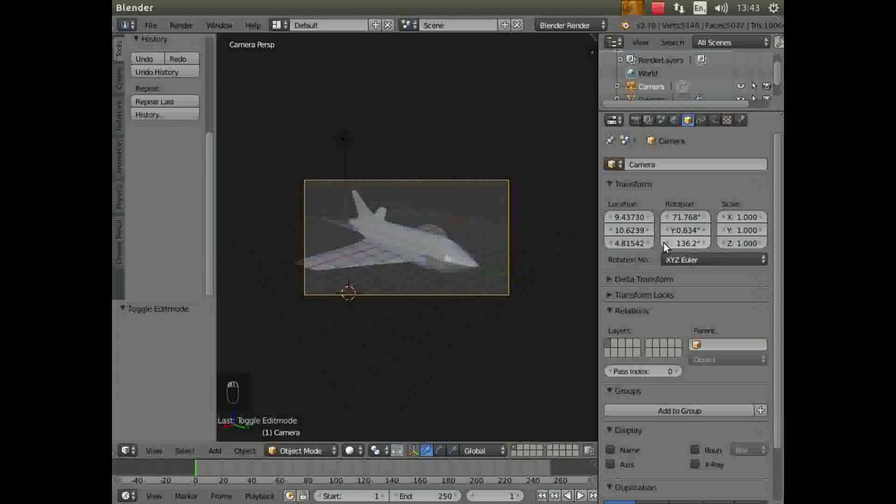
{"action": "left_click", "coordinate": [706, 244]}
{"action": "left_click", "coordinate": [706, 244]}
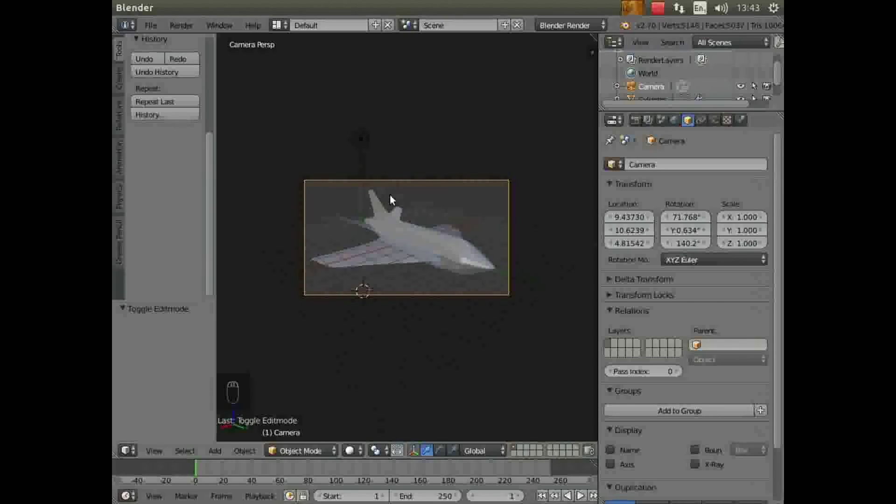
Select the lamp and move it about 7.165 along the Y axis.
{"action": "scroll", "coordinate": [682, 67], "scroll_direction": "down", "scroll_amount": 2}
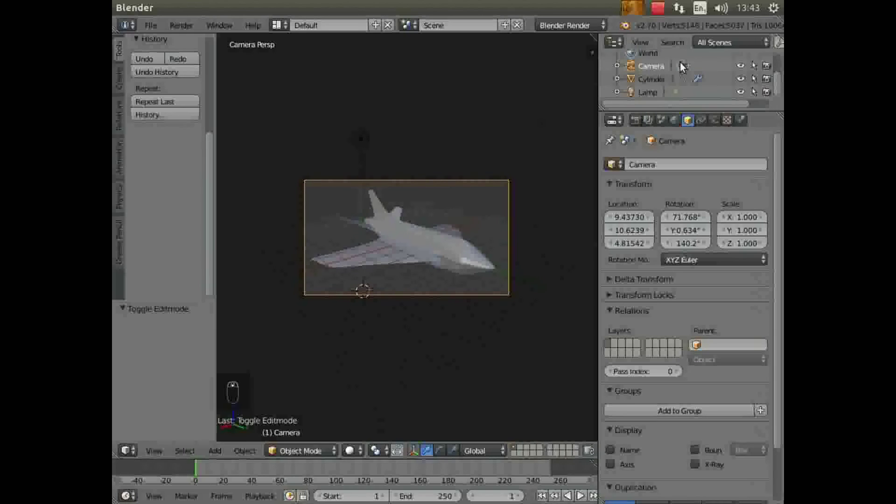
{"action": "left_click", "coordinate": [645, 93]}
{"action": "key", "text": "g"}
{"action": "key", "text": "y"}
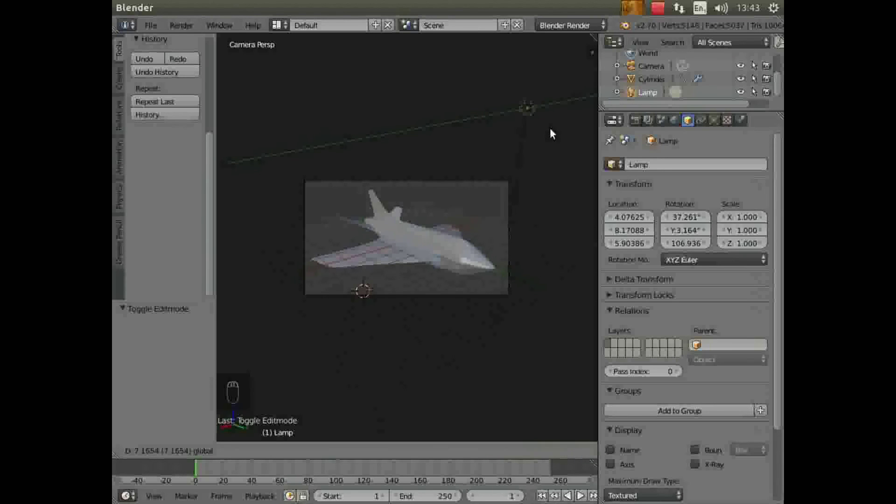
{"action": "left_click", "coordinate": [551, 130]}
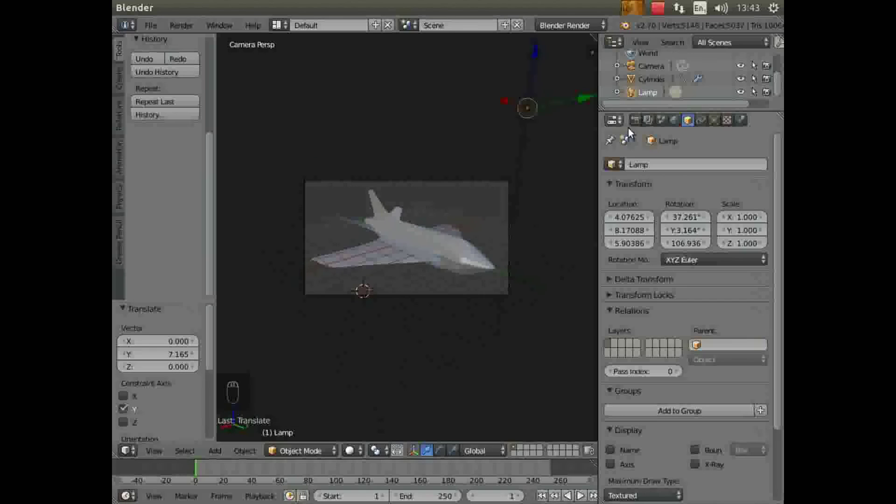
Change the lamp type to Spot and aim it at the airplane, rotating it about -31.32° around X and 11.375° around Z.
{"action": "left_click", "coordinate": [714, 120]}
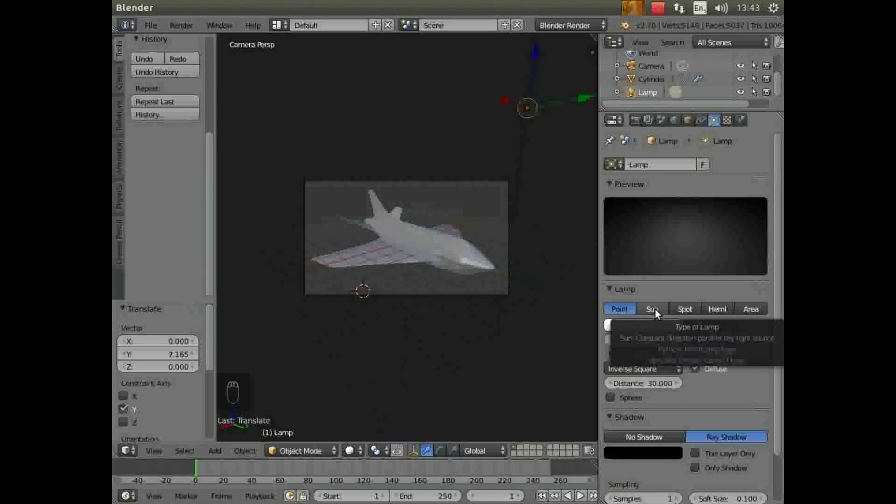
{"action": "left_click", "coordinate": [688, 308]}
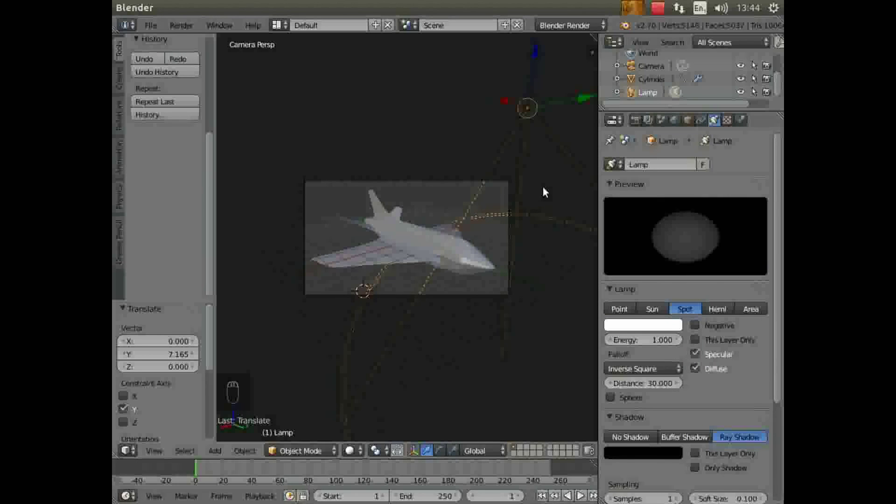
{"action": "left_click", "coordinate": [440, 455]}
{"action": "left_click_drag", "start_coordinate": [586, 70], "coordinate": [587, 103]}
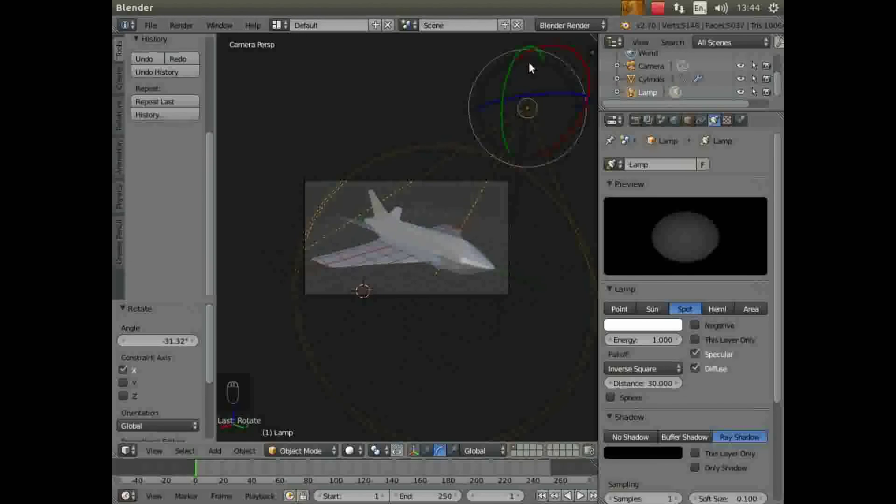
{"action": "left_click_drag", "start_coordinate": [527, 96], "coordinate": [525, 98]}
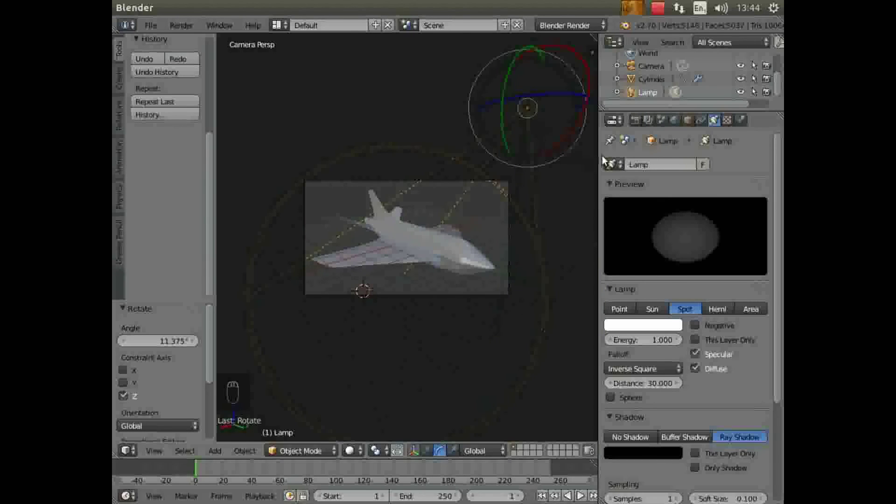
Set the spot lamp's energy to 4.790 and its falloff distance to 100.
{"action": "mouse_move", "coordinate": [637, 339]}
{"action": "left_mouse_down"}
{"action": "mouse_move", "coordinate": [681, 339]}
{"action": "mouse_move", "coordinate": [629, 340]}
{"action": "left_mouse_up"}
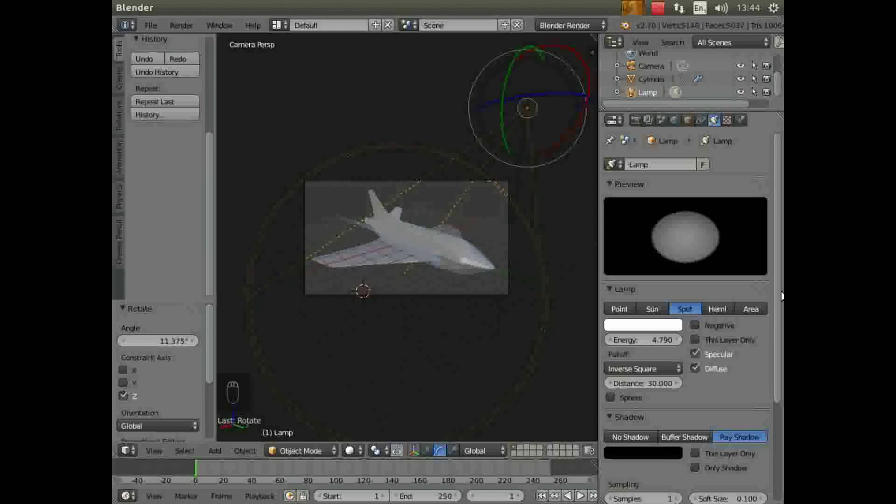
{"action": "left_click_drag", "start_coordinate": [778, 298], "coordinate": [783, 401]}
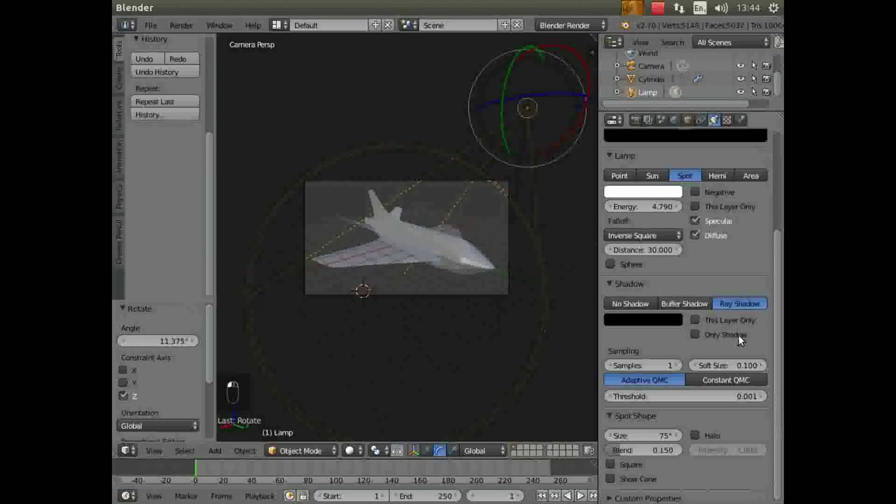
{"action": "left_click_drag", "start_coordinate": [636, 251], "coordinate": [653, 251]}
{"action": "left_click", "coordinate": [637, 248]}
{"action": "key", "text": "BackSpace"}
{"action": "type", "text": "100"}
{"action": "key", "text": "Return"}
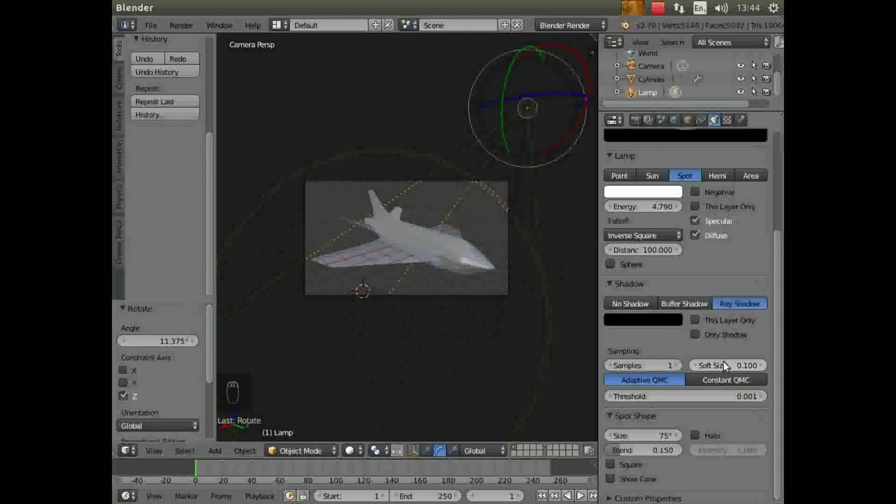
Set the spot lamp's ray shadow soft size to 1 and its samples to 3.
{"action": "left_click_drag", "start_coordinate": [715, 365], "coordinate": [743, 366]}
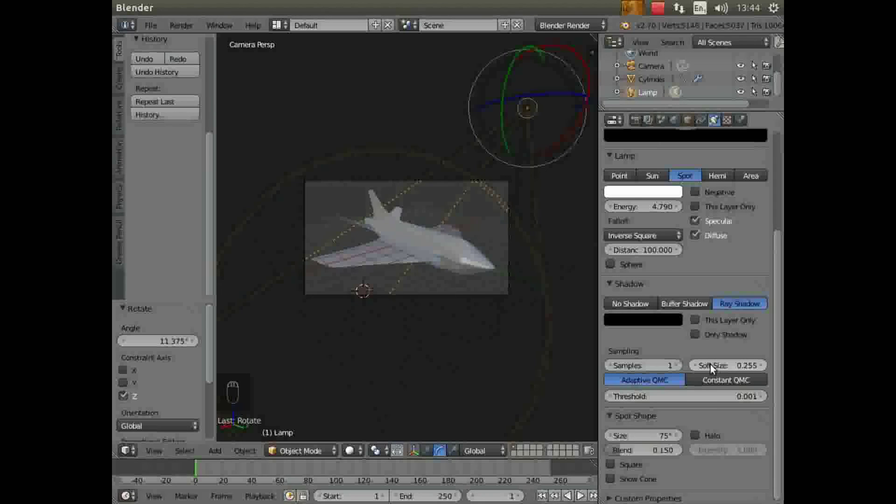
{"action": "left_click", "coordinate": [747, 364]}
{"action": "type", "text": "1"}
{"action": "key", "text": "Return"}
{"action": "left_click", "coordinate": [676, 365]}
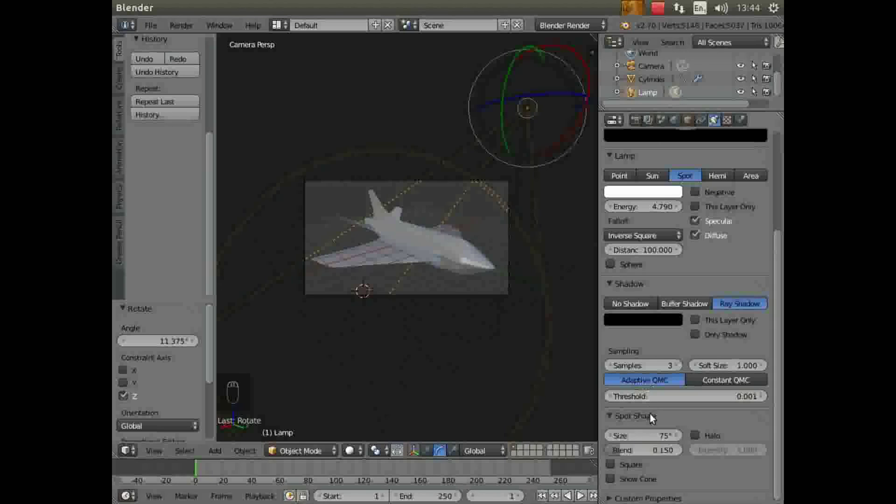
Set the spot size to 85° with a blend of 0.781, and set the lamp's X rotation to 53.655°.
{"action": "left_click_drag", "start_coordinate": [640, 434], "coordinate": [663, 452]}
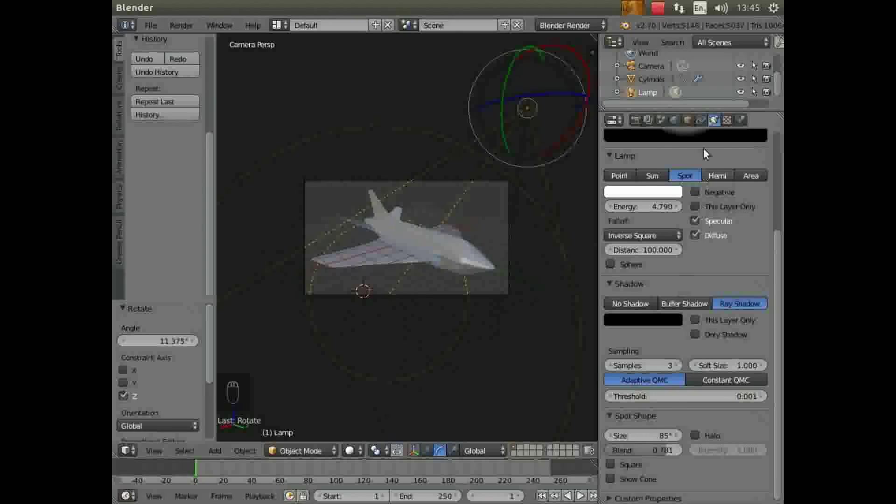
{"action": "left_click", "coordinate": [688, 120]}
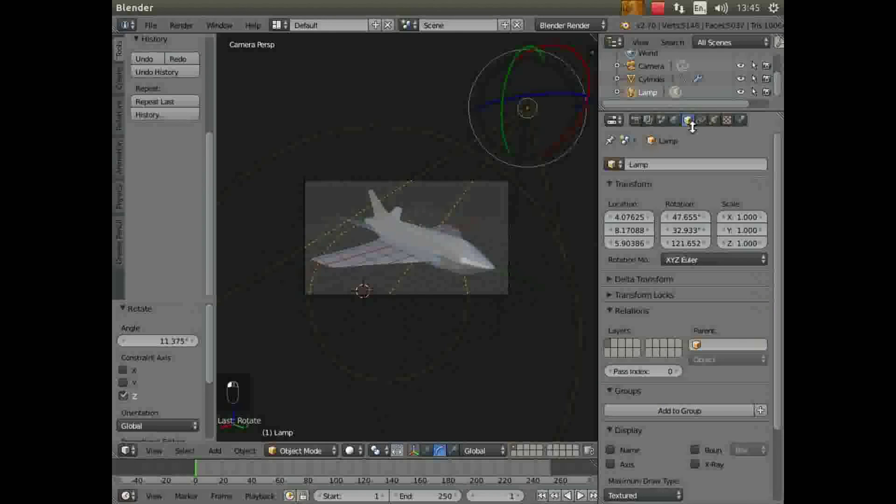
{"action": "left_click", "coordinate": [706, 216]}
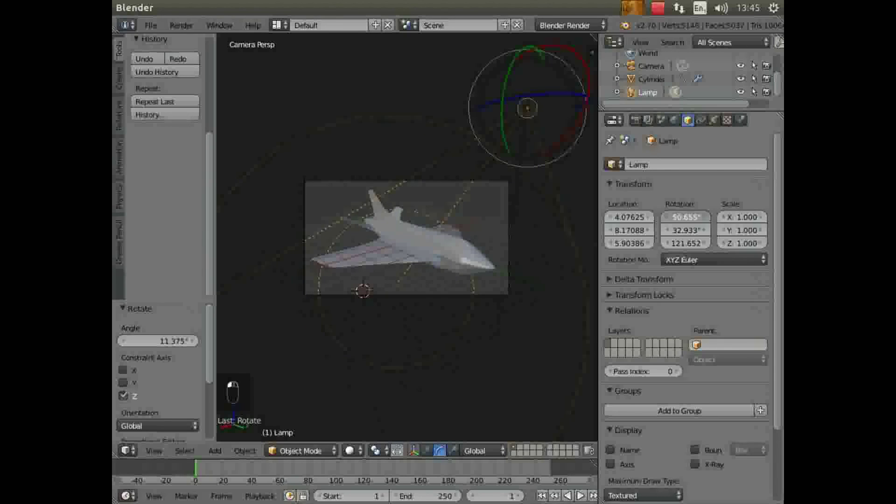
{"action": "left_click", "coordinate": [705, 216]}
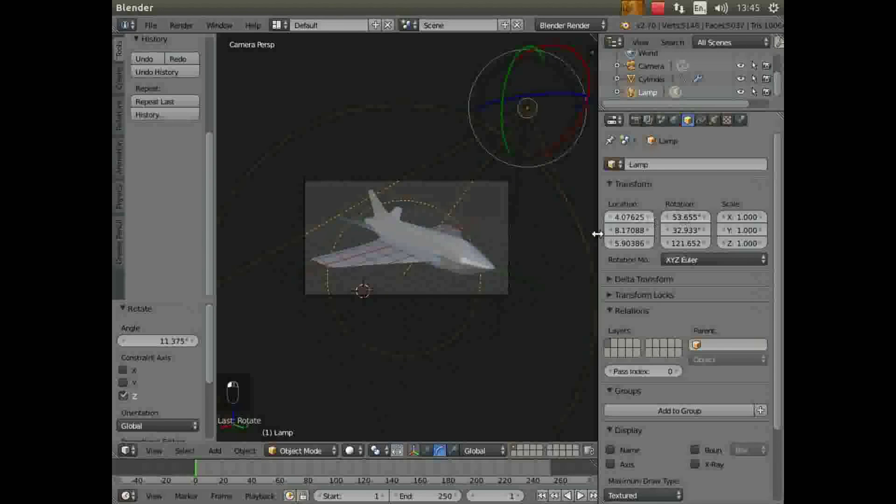
Select the airplane and give it a new material.
{"action": "right_click", "coordinate": [443, 239]}
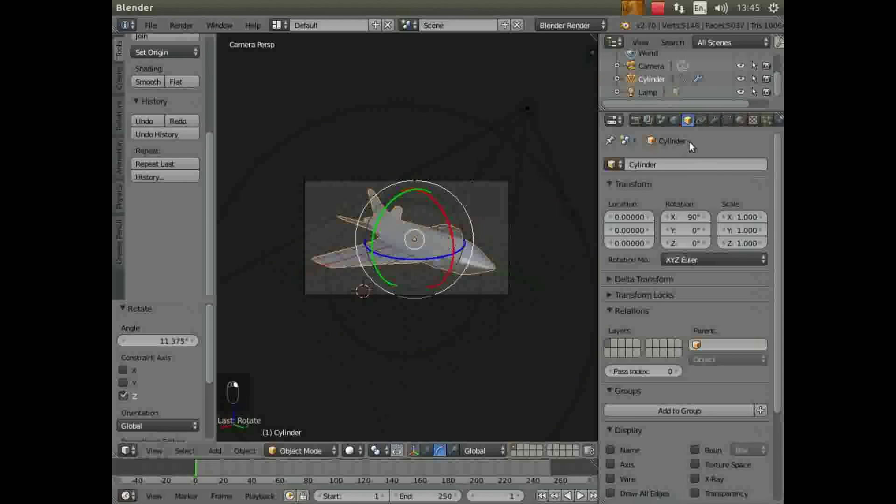
{"action": "left_click", "coordinate": [739, 120]}
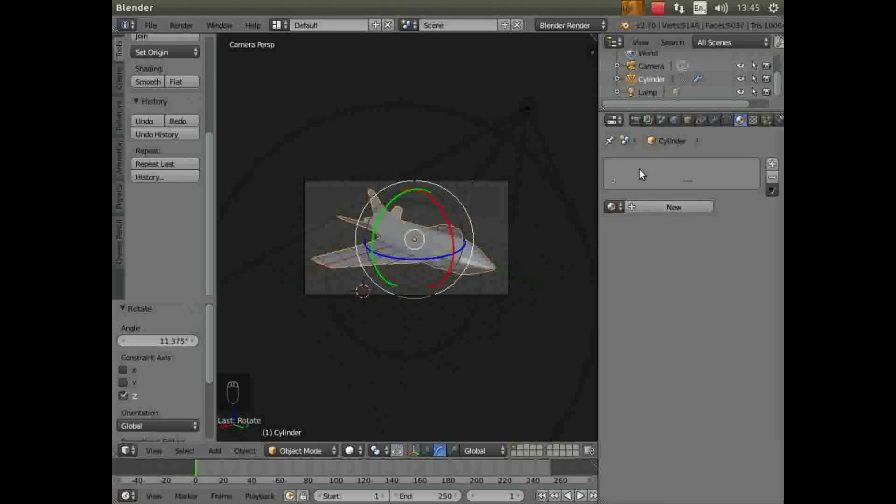
{"action": "left_click", "coordinate": [635, 207]}
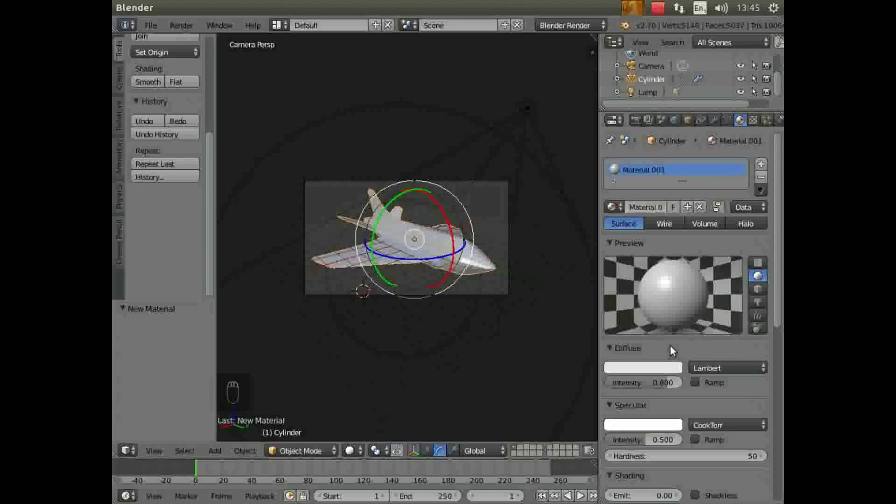
Enable Mirror on the airplane's material with reflectivity 0.595 and a light blue mirror color of R 0.719, G 0.853, B 1.000.
{"action": "scroll", "coordinate": [671, 346], "scroll_direction": "down", "scroll_amount": 5}
{"action": "scroll", "coordinate": [663, 340], "scroll_direction": "down", "scroll_amount": 3}
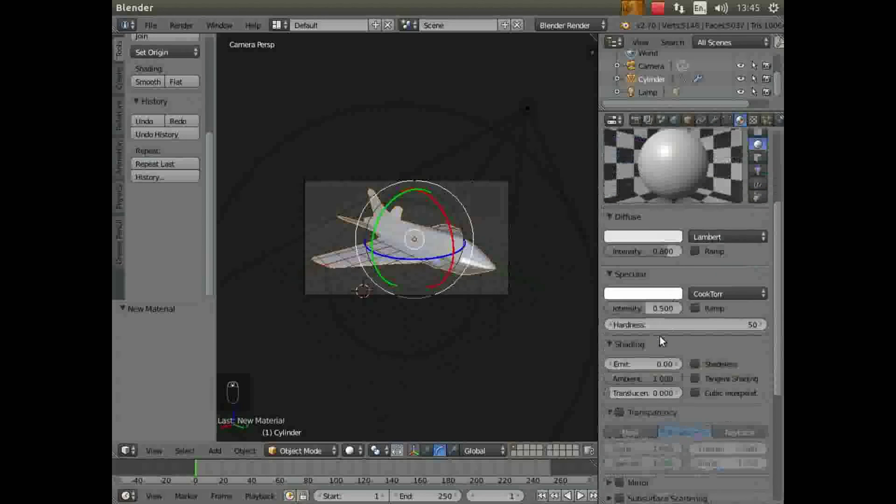
{"action": "scroll", "coordinate": [650, 380], "scroll_direction": "down", "scroll_amount": 2}
{"action": "scroll", "coordinate": [651, 388], "scroll_direction": "down", "scroll_amount": 5}
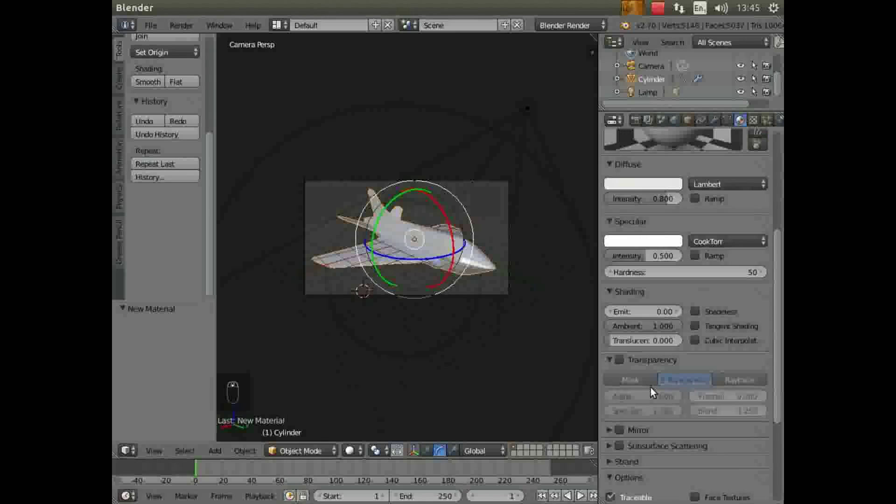
{"action": "left_click", "coordinate": [619, 351]}
{"action": "left_click", "coordinate": [609, 351]}
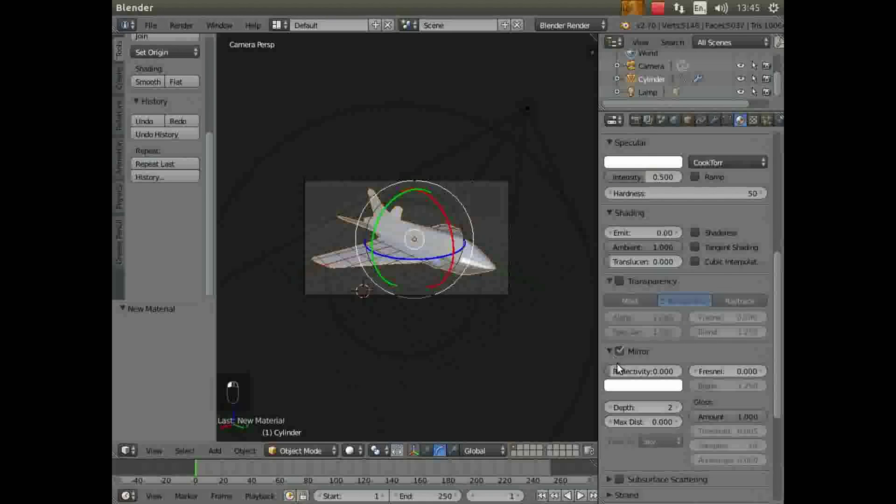
{"action": "left_click_drag", "start_coordinate": [612, 371], "coordinate": [652, 371]}
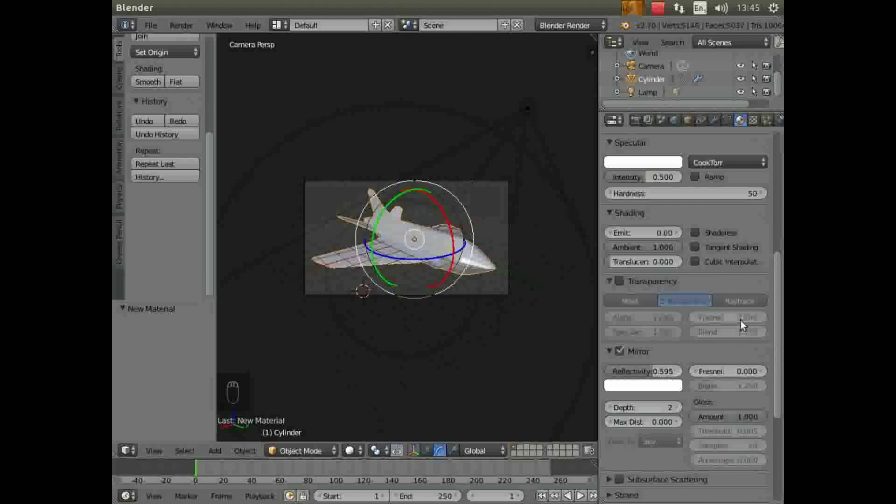
{"action": "left_click", "coordinate": [655, 387]}
{"action": "left_click", "coordinate": [622, 250]}
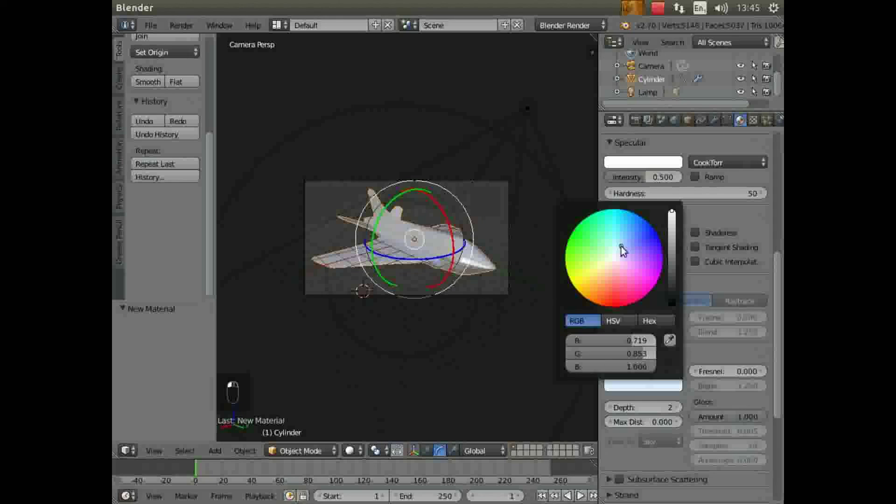
Change the airplane material's diffuse color to a pale blue.
{"action": "scroll", "coordinate": [696, 312], "scroll_direction": "up", "scroll_amount": 10}
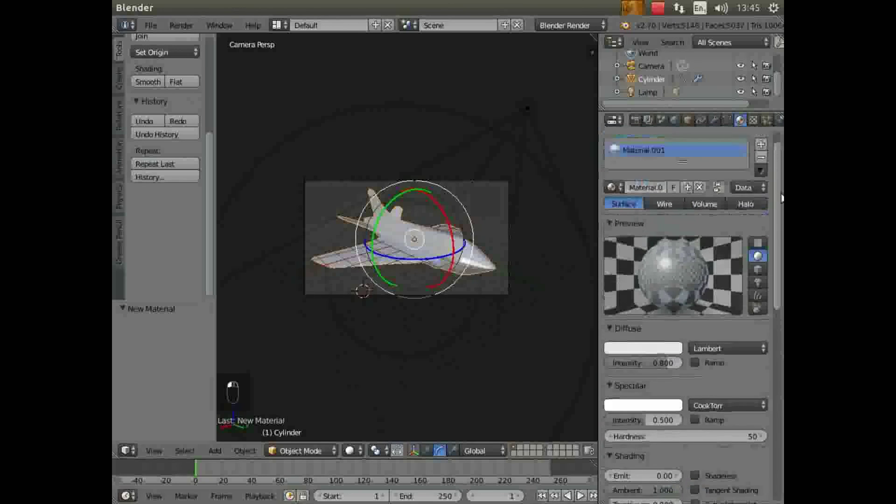
{"action": "left_click", "coordinate": [641, 348]}
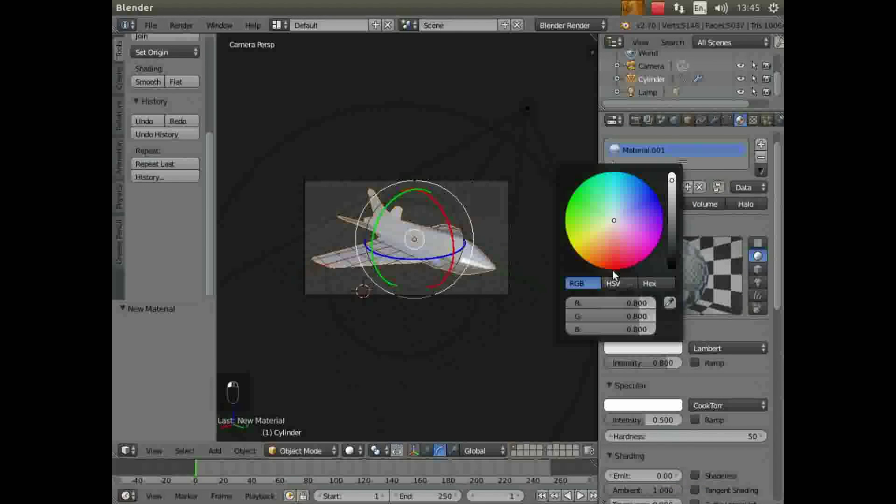
{"action": "left_click_drag", "start_coordinate": [614, 223], "coordinate": [626, 212]}
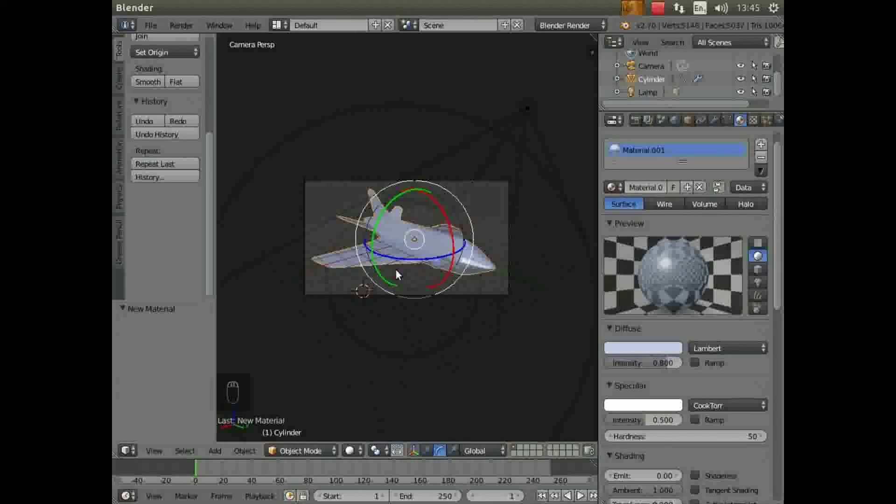
Set the world's horizon color to a light bluish grey.
{"action": "left_click", "coordinate": [675, 123]}
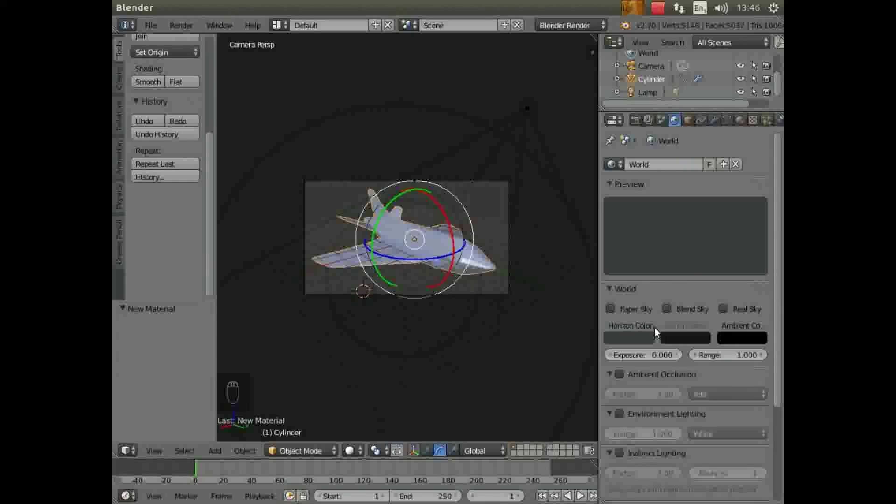
{"action": "left_click", "coordinate": [633, 336]}
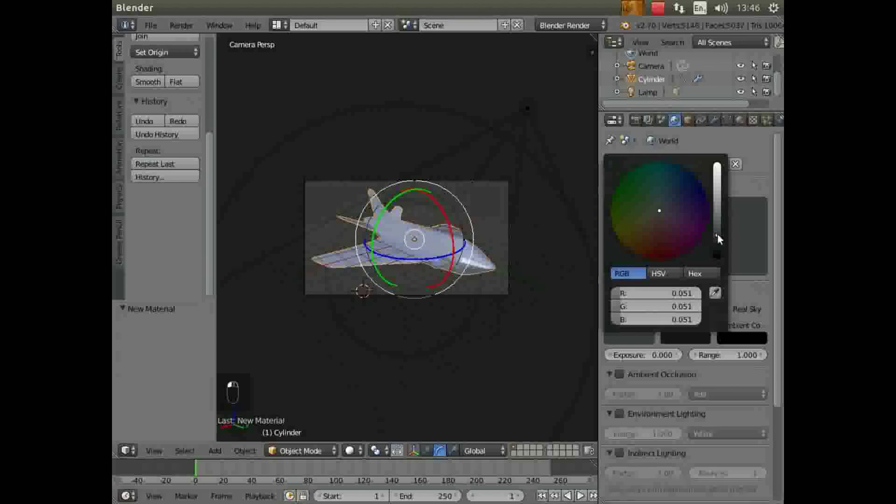
{"action": "left_click_drag", "start_coordinate": [718, 236], "coordinate": [717, 188]}
{"action": "left_click", "coordinate": [665, 206]}
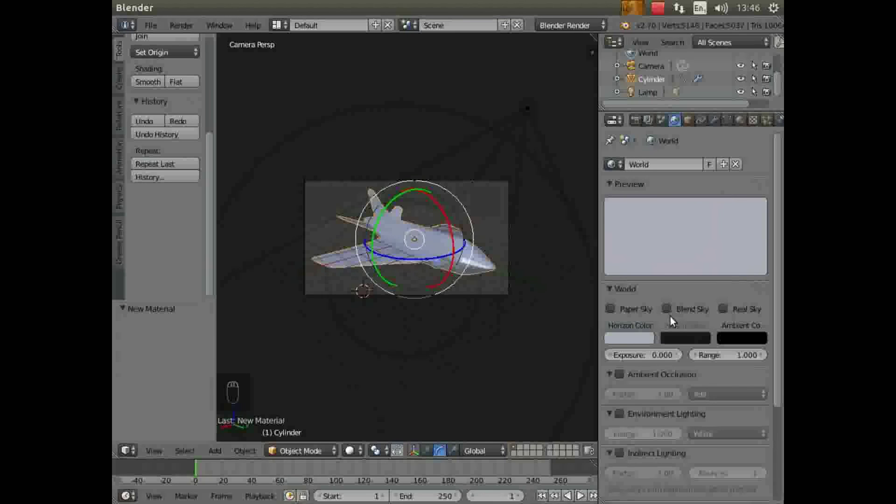
Set the world's zenith color to violet-blue, R 0.072, G 0.040, B 0.260, and enable Blend Sky.
{"action": "left_click", "coordinate": [677, 340]}
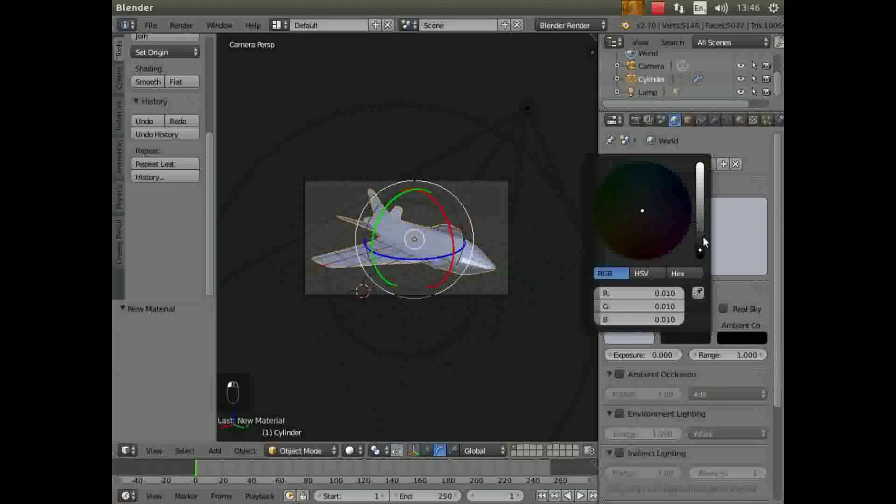
{"action": "left_click_drag", "start_coordinate": [700, 251], "coordinate": [681, 195]}
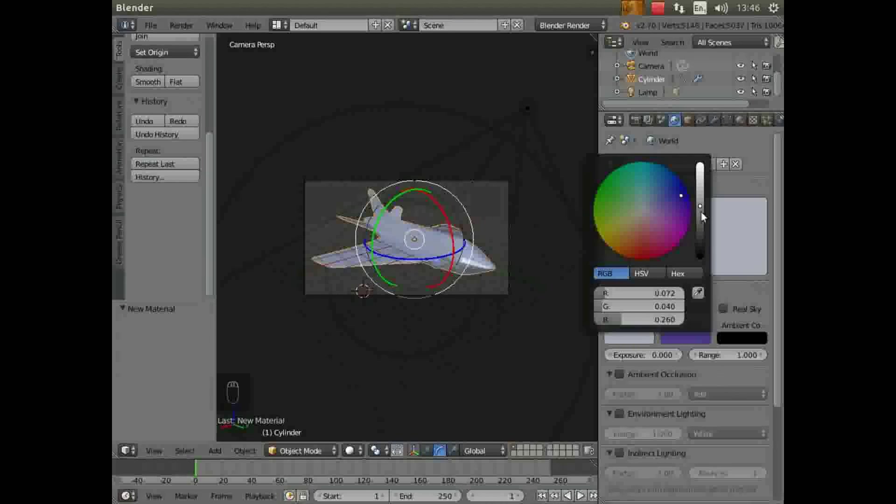
{"action": "left_click", "coordinate": [668, 309]}
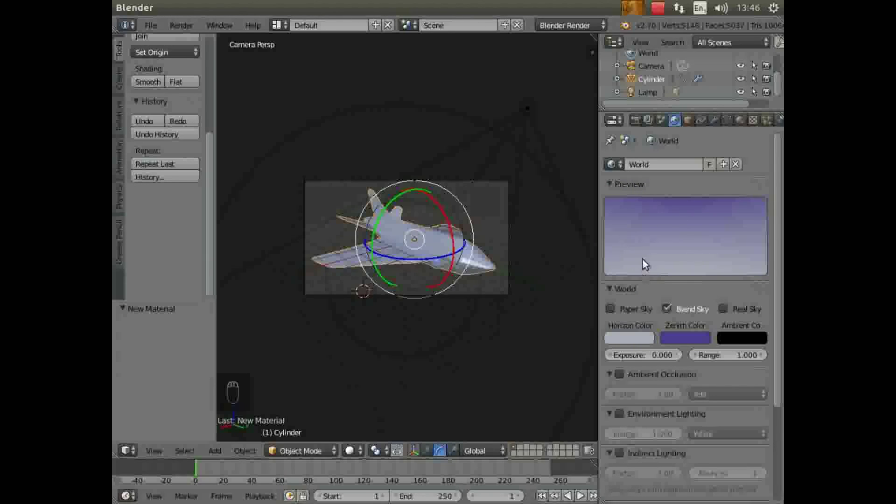
Render the image, examine the airplane in the result, and return to the 3D view.
{"action": "left_click", "coordinate": [181, 25]}
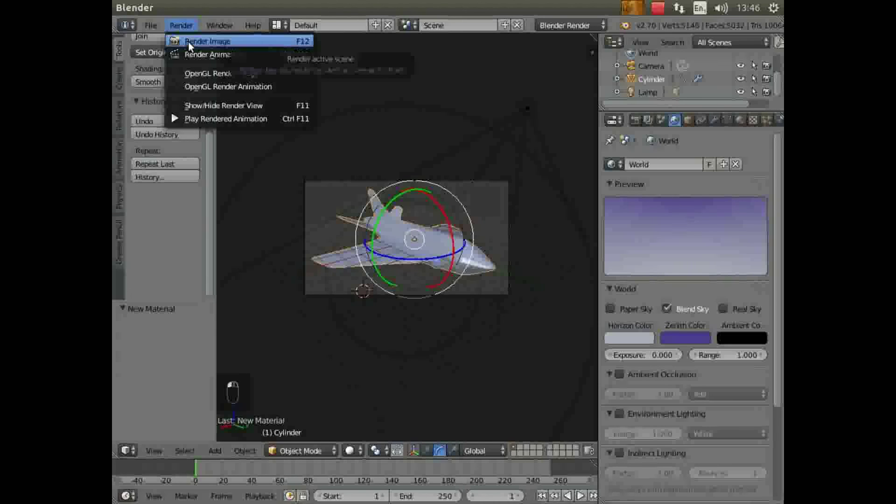
{"action": "left_click", "coordinate": [188, 42]}
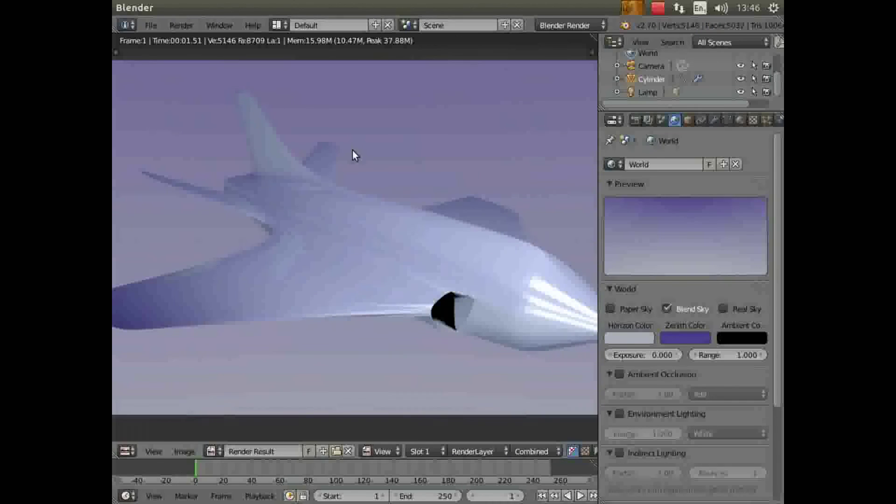
{"action": "scroll", "coordinate": [354, 155], "scroll_direction": "down", "scroll_amount": 3}
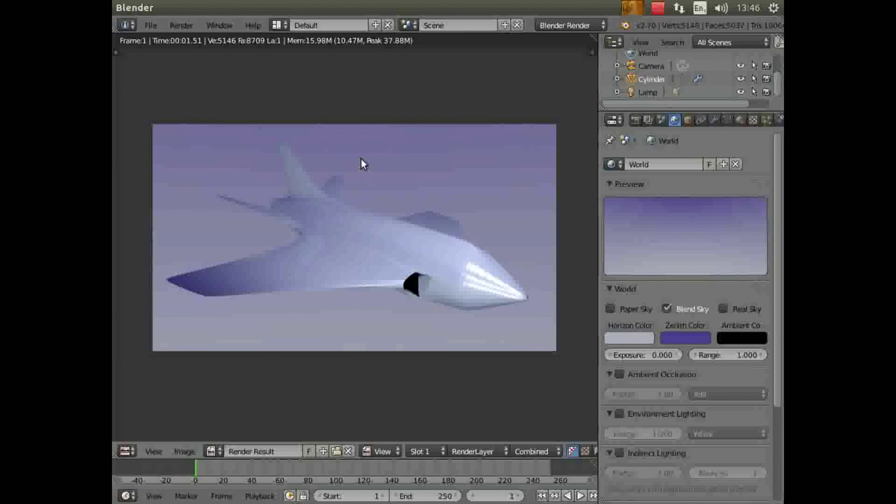
{"action": "scroll", "coordinate": [481, 218], "scroll_direction": "down", "scroll_amount": 1}
{"action": "mouse_move", "coordinate": [481, 218]}
{"action": "middle_mouse_down"}
{"action": "mouse_move", "coordinate": [427, 246]}
{"action": "mouse_move", "coordinate": [493, 222]}
{"action": "middle_mouse_up"}
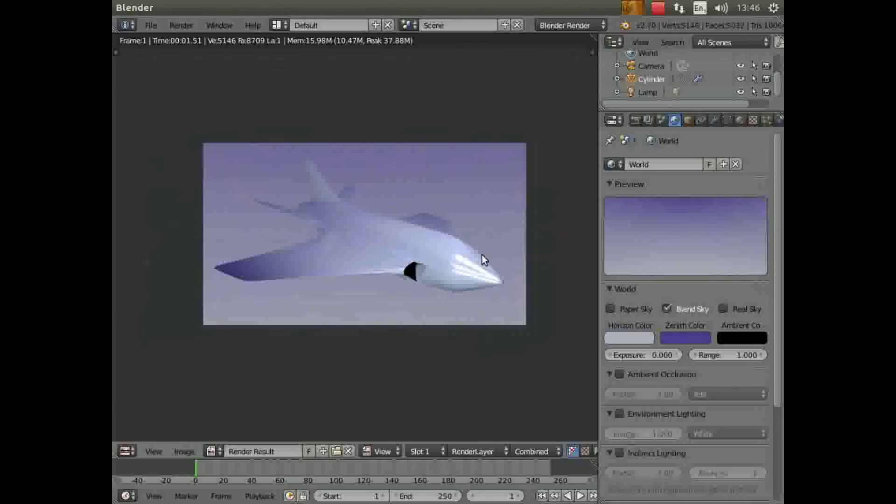
{"action": "scroll", "coordinate": [490, 297], "scroll_direction": "up", "scroll_amount": 2}
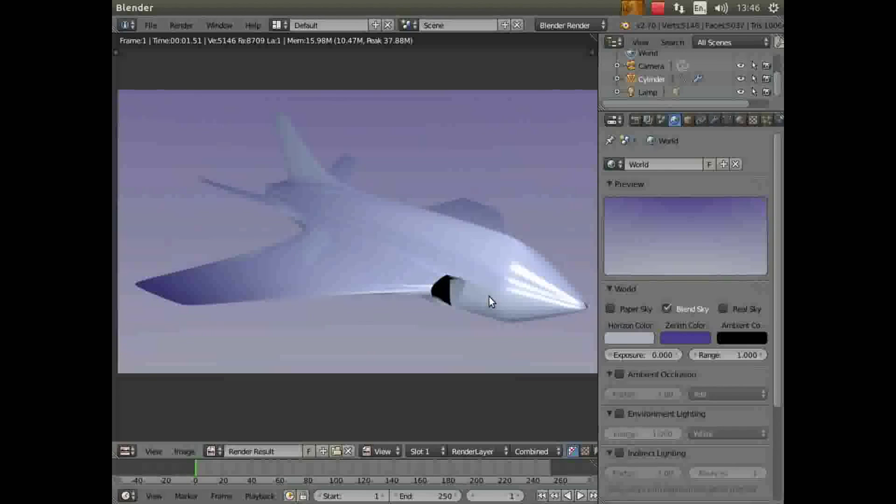
{"action": "scroll", "coordinate": [487, 301], "scroll_direction": "down", "scroll_amount": 1}
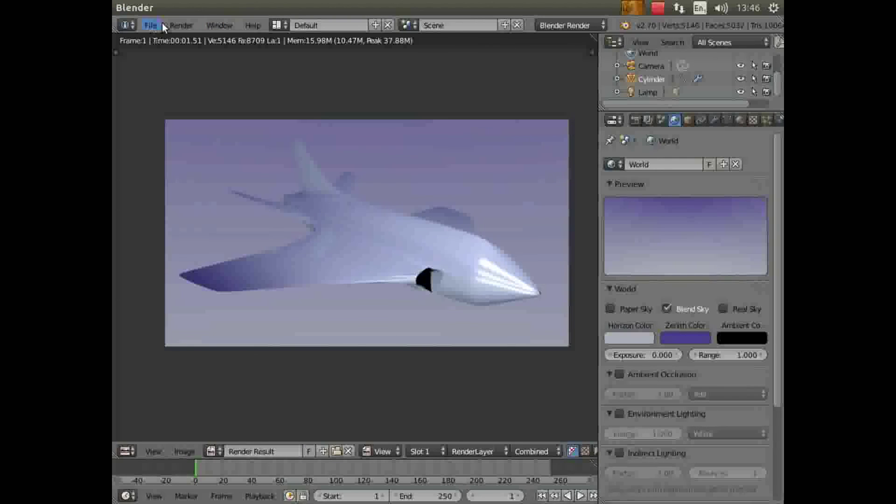
{"action": "left_click", "coordinate": [181, 25]}
{"action": "left_click", "coordinate": [225, 105]}
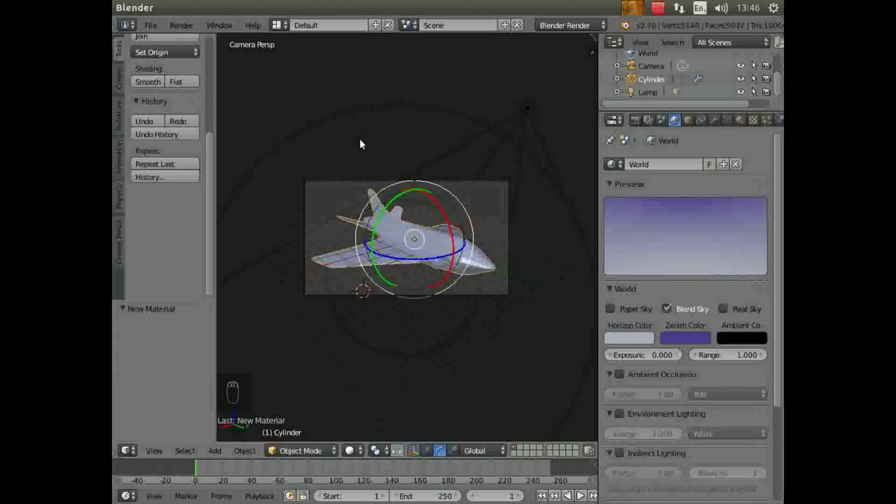
Add a UV sphere and move it up about 5.062 along the Z axis.
{"action": "left_click_drag", "start_coordinate": [205, 140], "coordinate": [216, 26]}
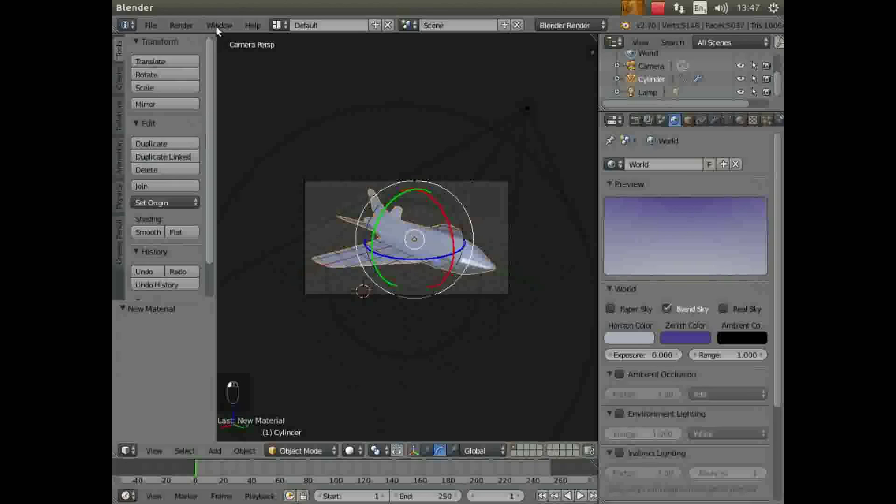
{"action": "left_click", "coordinate": [119, 78]}
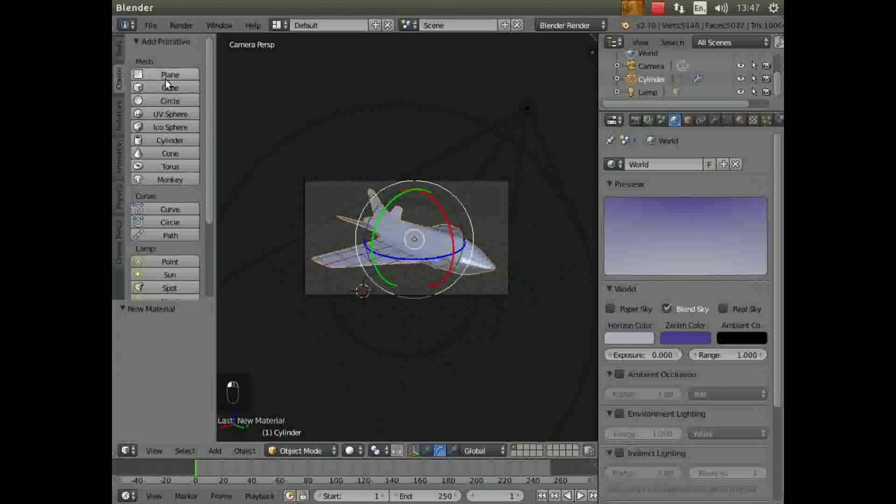
{"action": "left_click", "coordinate": [172, 115]}
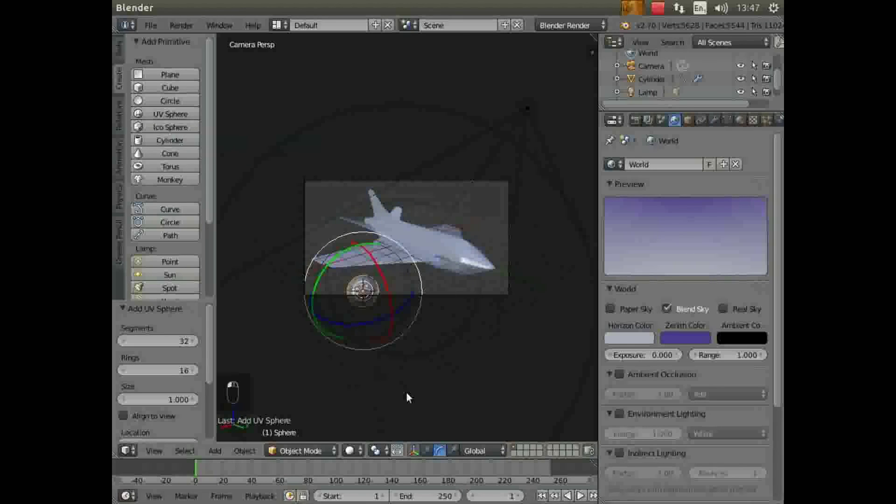
{"action": "left_click", "coordinate": [426, 450]}
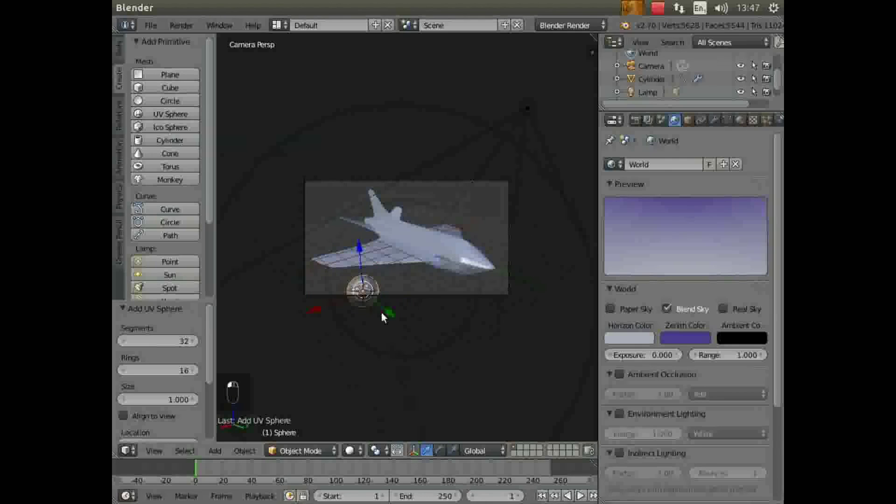
{"action": "left_click_drag", "start_coordinate": [365, 259], "coordinate": [369, 175]}
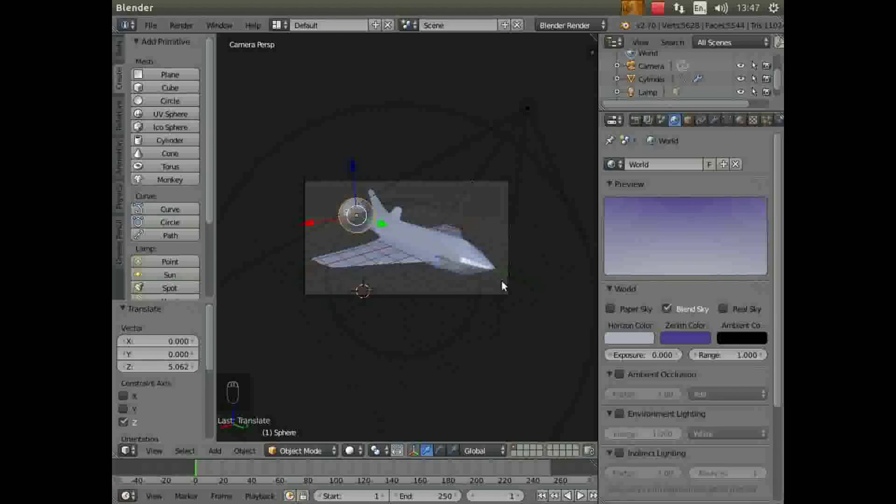
Scale the sphere to 0.410, lower it slightly along the Z axis, and move it about 3.053 along the Y axis.
{"action": "key", "text": "s"}
{"action": "left_click", "coordinate": [412, 252]}
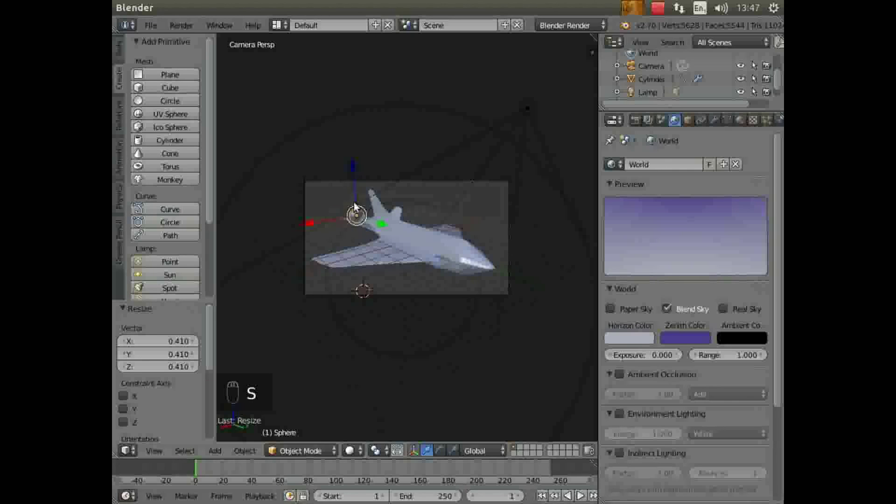
{"action": "left_click_drag", "start_coordinate": [351, 162], "coordinate": [352, 177]}
{"action": "left_click_drag", "start_coordinate": [382, 236], "coordinate": [417, 237]}
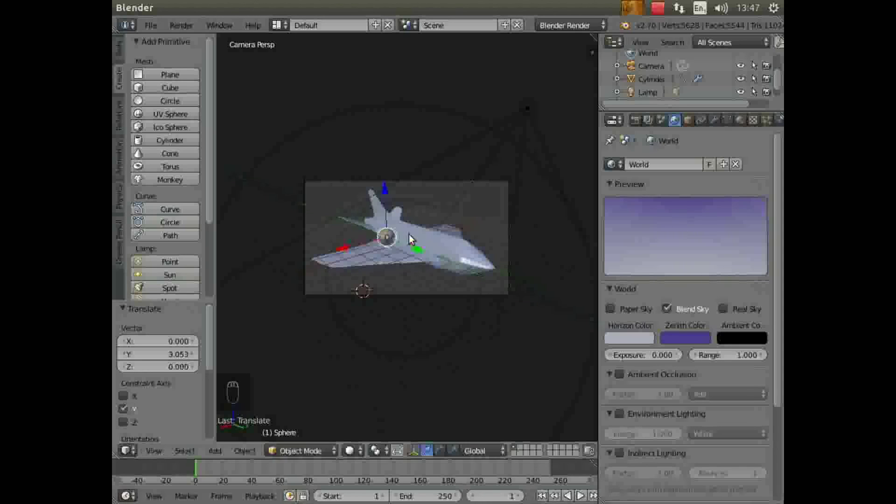
Give the sphere a new material with black diffuse color at intensity 0, specular intensity 1.000 and hardness 204.
{"action": "left_click", "coordinate": [739, 120]}
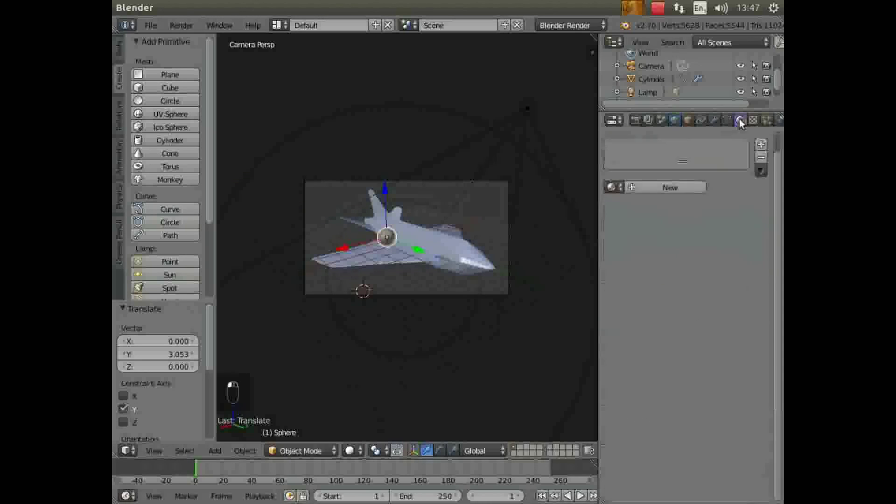
{"action": "left_click", "coordinate": [639, 185]}
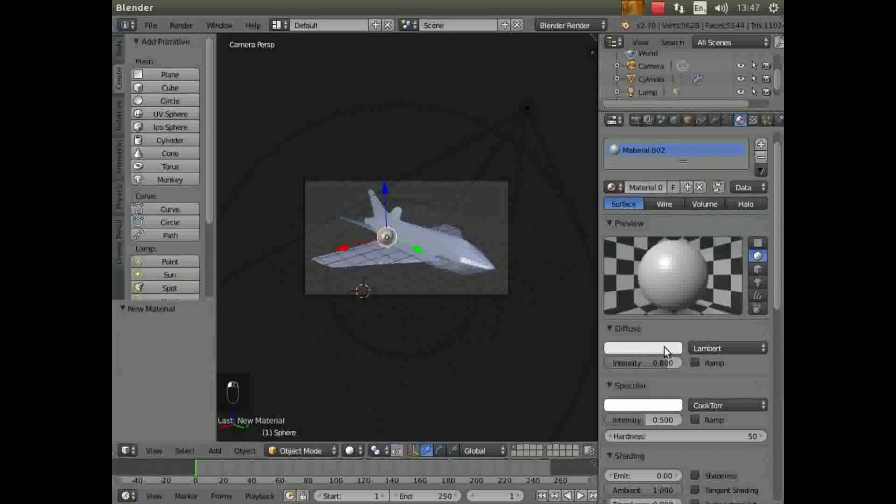
{"action": "left_click_drag", "start_coordinate": [665, 360], "coordinate": [597, 360]}
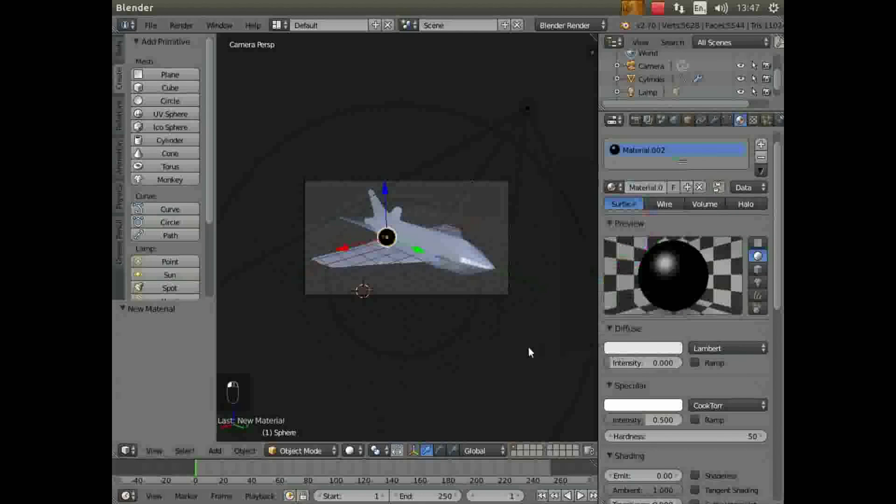
{"action": "left_click", "coordinate": [643, 349]}
{"action": "left_click_drag", "start_coordinate": [672, 183], "coordinate": [672, 269]}
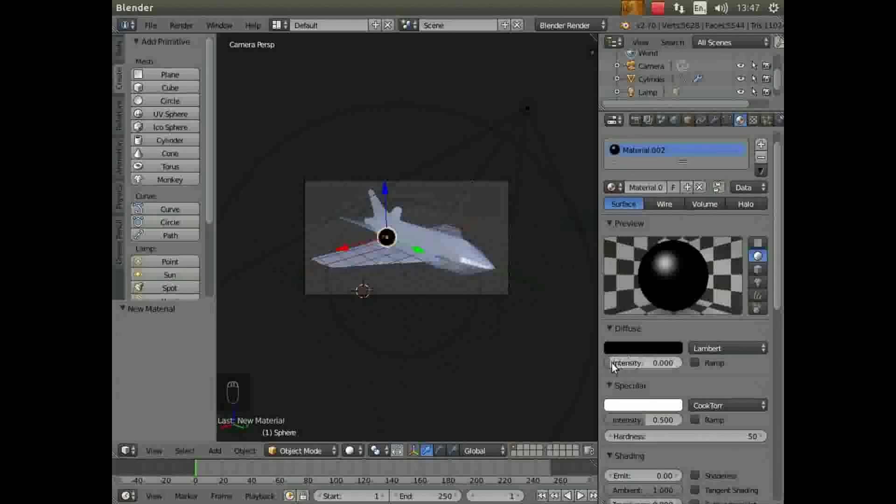
{"action": "left_click_drag", "start_coordinate": [643, 421], "coordinate": [682, 420]}
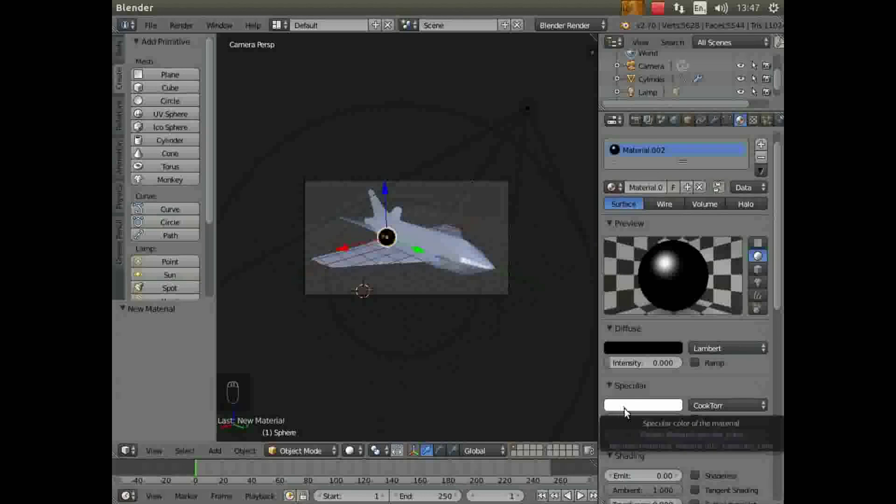
{"action": "left_click_drag", "start_coordinate": [678, 438], "coordinate": [749, 438]}
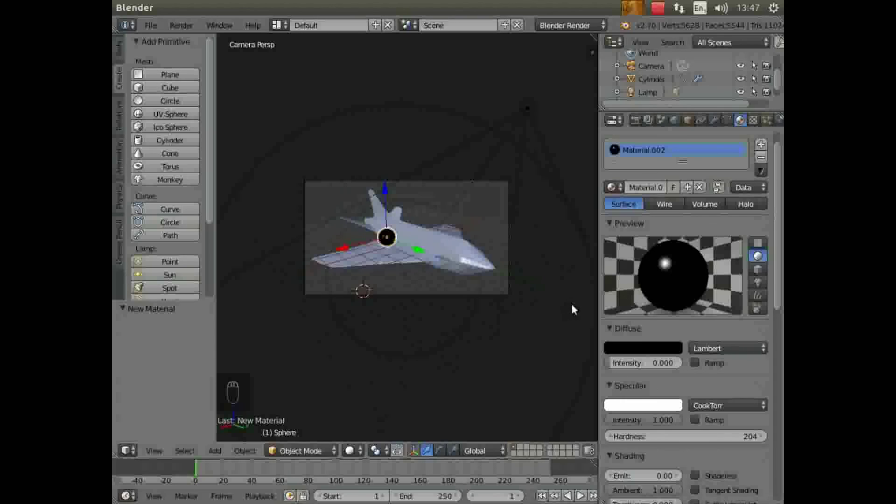
Render the image, examine the sphere and its reflection on the airplane, and return to the 3D view.
{"action": "left_click", "coordinate": [181, 25]}
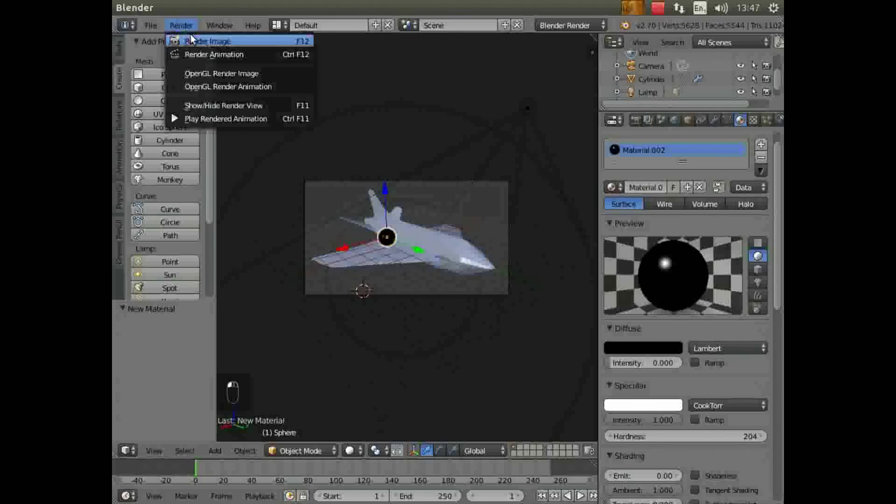
{"action": "left_click", "coordinate": [192, 35]}
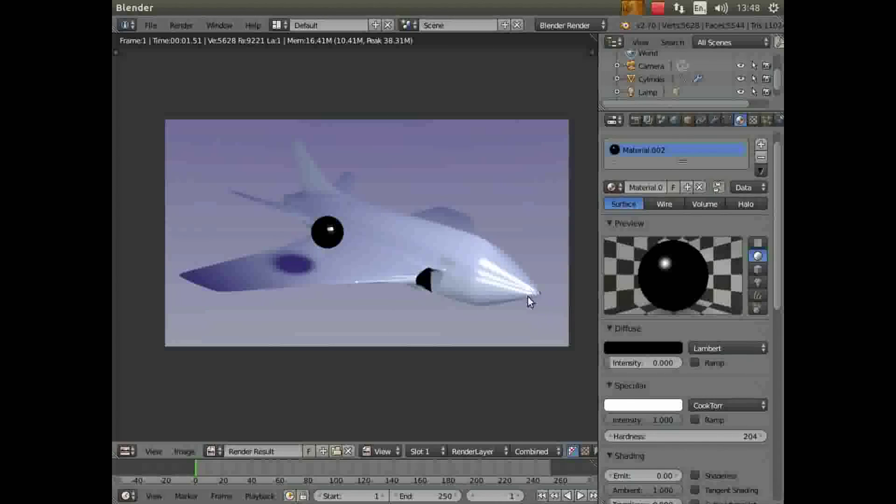
{"action": "left_click", "coordinate": [182, 25]}
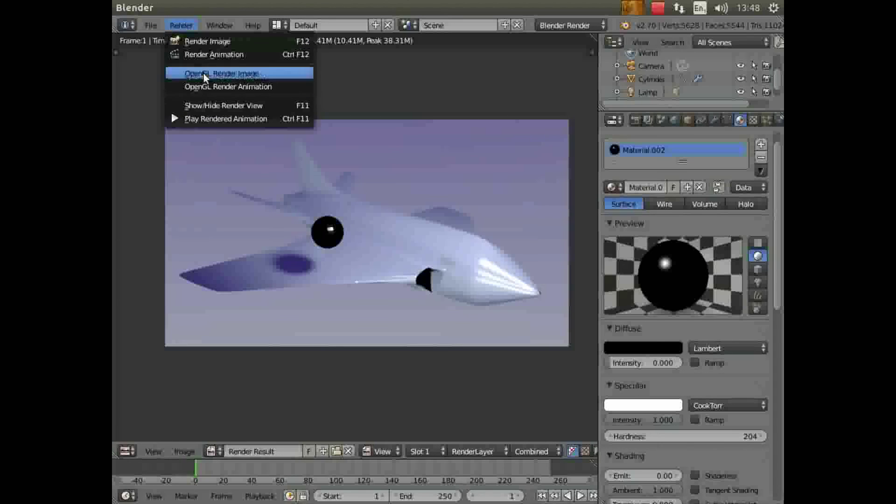
{"action": "left_click", "coordinate": [223, 104]}
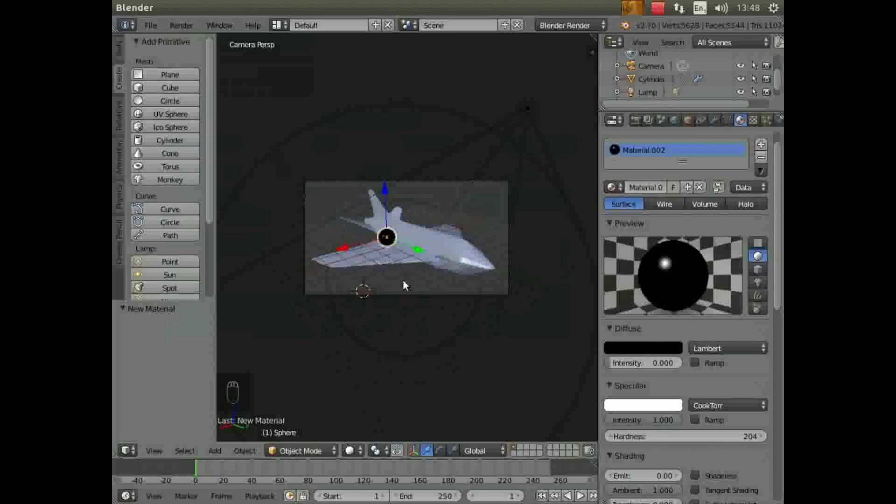
Examine the tip of the airplane's nose up close from the front.
{"action": "middle_click_drag", "start_coordinate": [417, 326], "coordinate": [348, 317]}
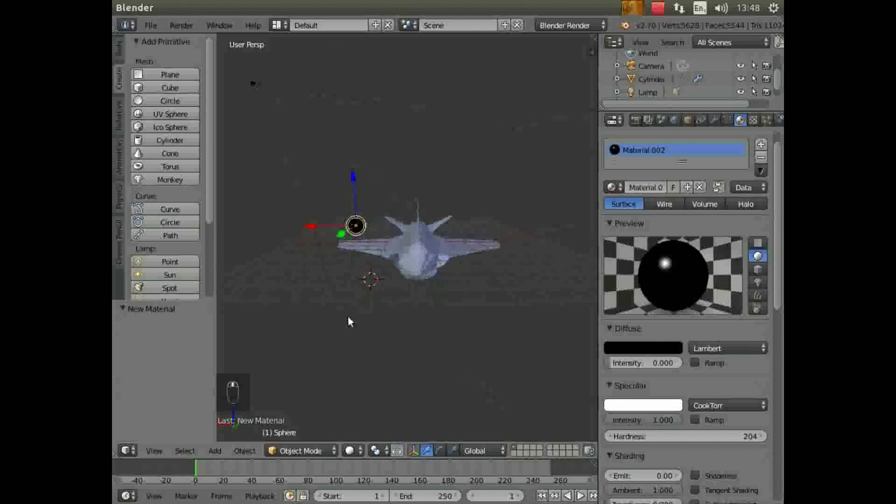
{"action": "scroll", "coordinate": [450, 329], "scroll_direction": "up", "scroll_amount": 4}
{"action": "mouse_move", "coordinate": [439, 322]}
{"action": "middle_mouse_down"}
{"action": "mouse_move", "coordinate": [442, 340]}
{"action": "mouse_move", "coordinate": [434, 300]}
{"action": "mouse_move", "coordinate": [438, 315]}
{"action": "middle_mouse_up"}
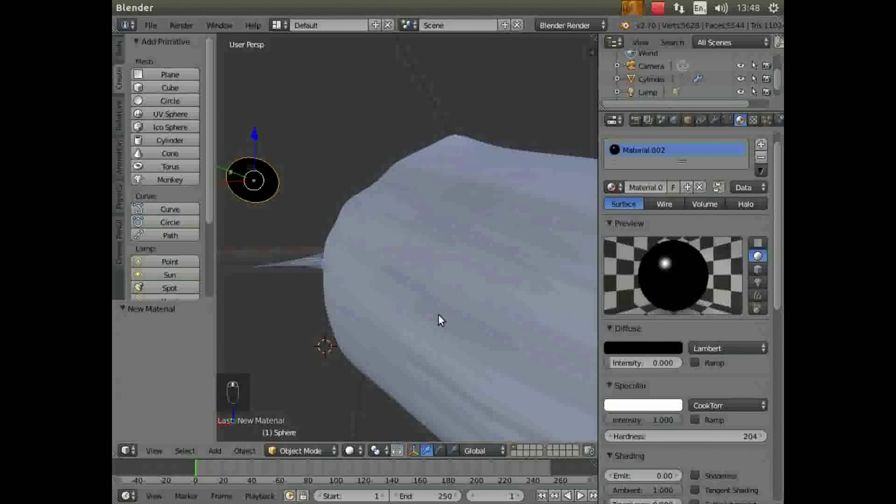
{"action": "scroll", "coordinate": [438, 315], "scroll_direction": "up", "scroll_amount": 3}
{"action": "scroll", "coordinate": [435, 312], "scroll_direction": "down", "scroll_amount": 5}
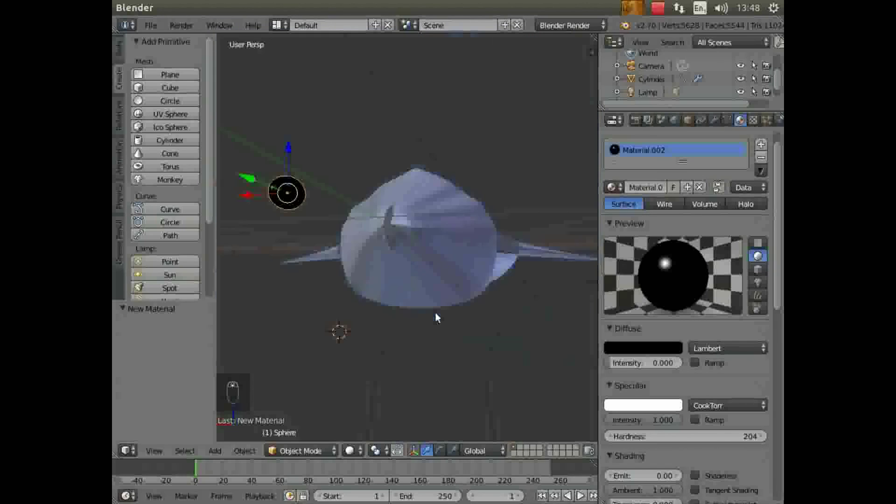
{"action": "middle_click_drag", "start_coordinate": [407, 298], "coordinate": [413, 291]}
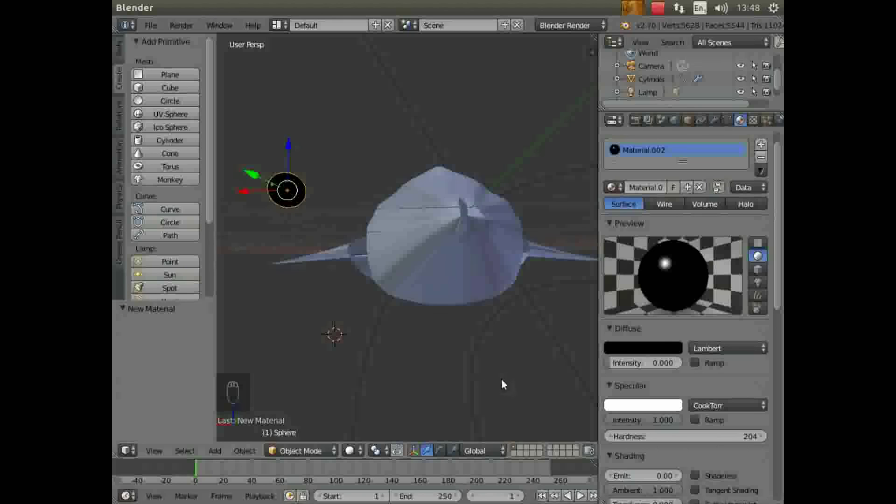
{"action": "middle_click_drag", "start_coordinate": [456, 366], "coordinate": [396, 411]}
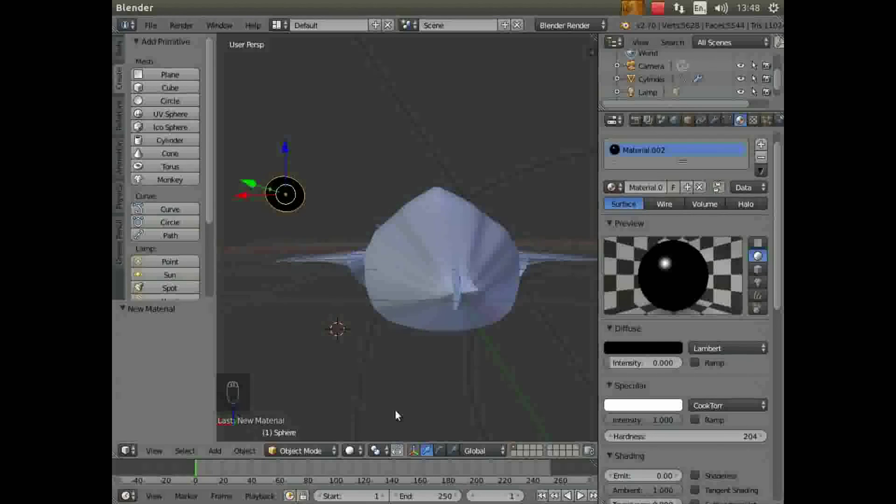
{"action": "left_click", "coordinate": [319, 450]}
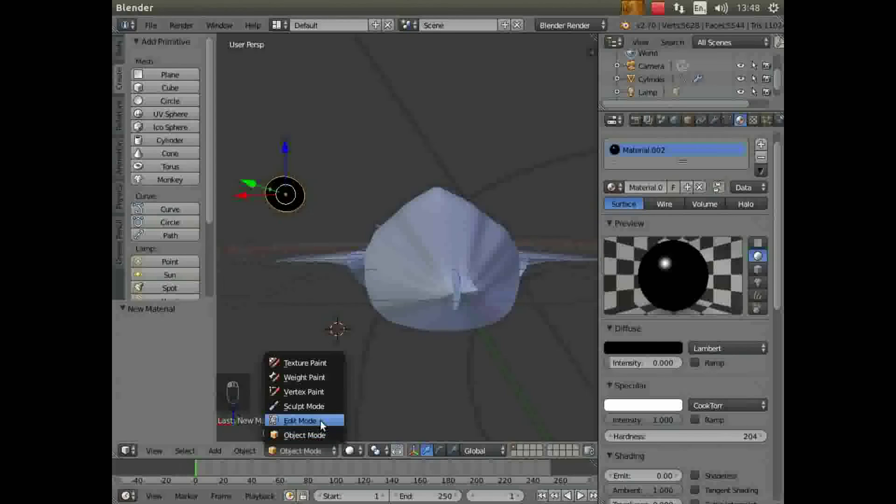
{"action": "left_click", "coordinate": [320, 421]}
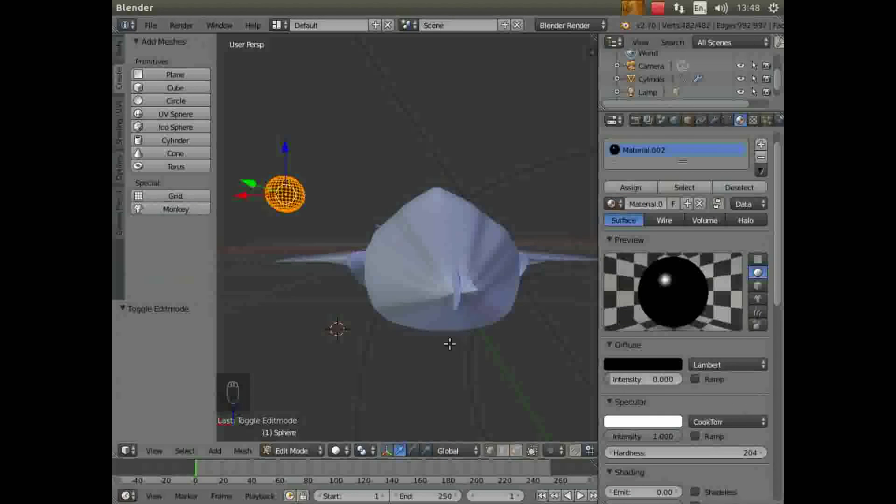
{"action": "left_click", "coordinate": [294, 451]}
{"action": "left_click", "coordinate": [298, 435]}
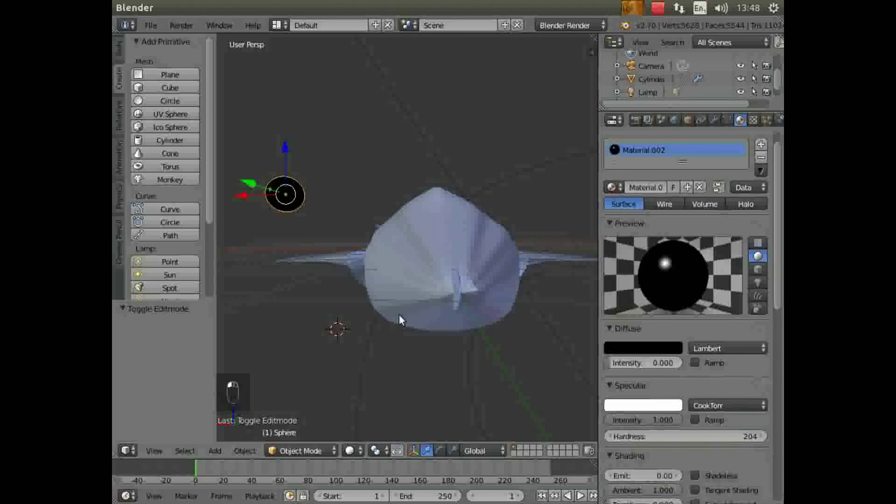
Edit the airplane's mesh and move the vertex at the nose tip about 0.039 along the X axis toward the mirror seam.
{"action": "right_click", "coordinate": [419, 301]}
{"action": "left_click", "coordinate": [318, 449]}
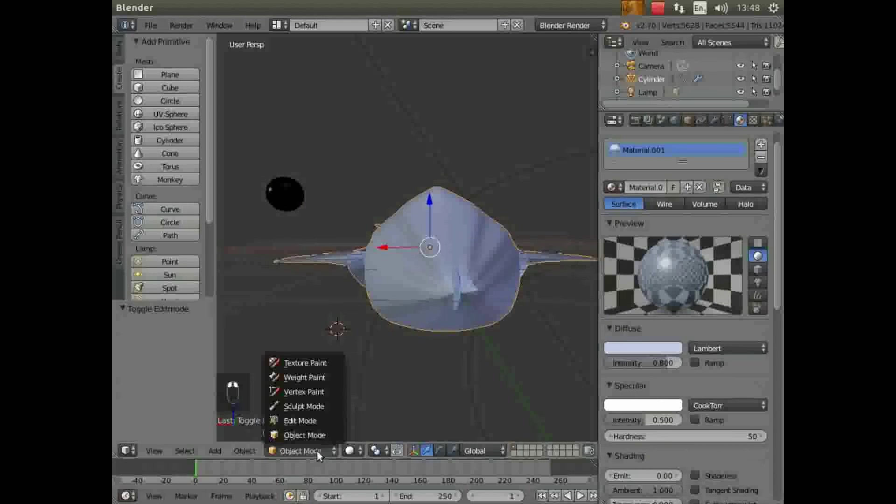
{"action": "left_click", "coordinate": [319, 419]}
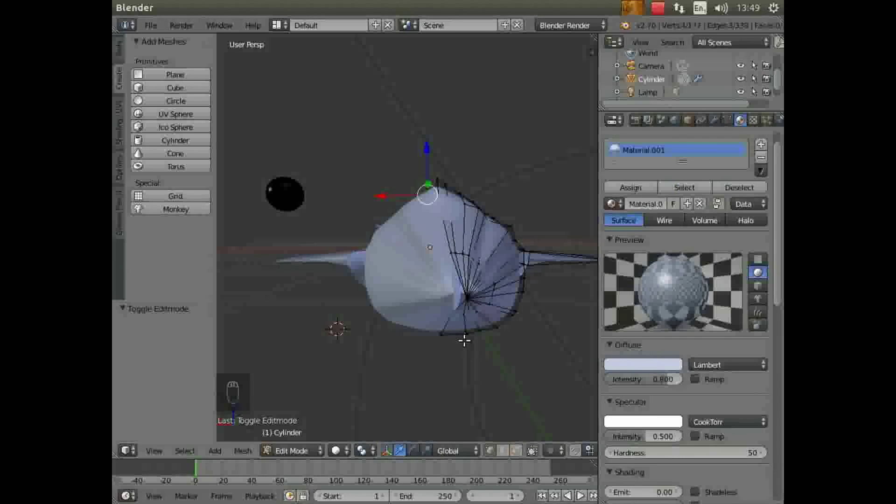
{"action": "right_click", "coordinate": [467, 298]}
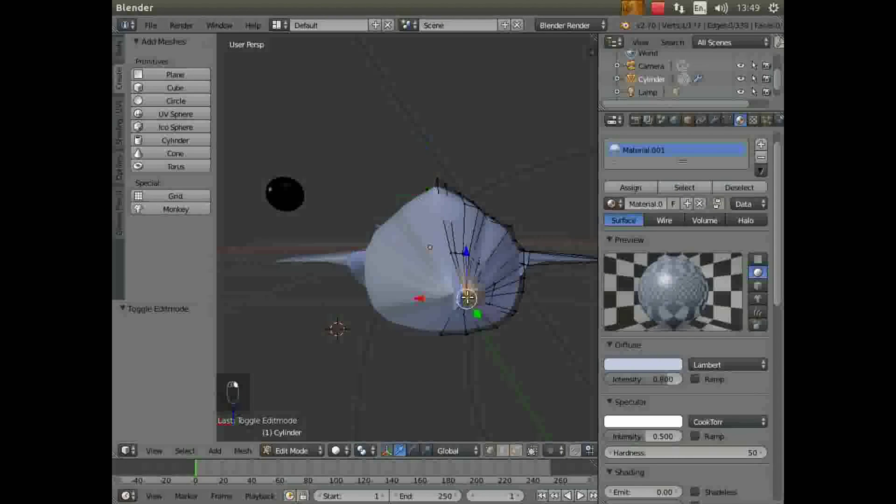
{"action": "key", "text": "g"}
{"action": "key", "text": "x"}
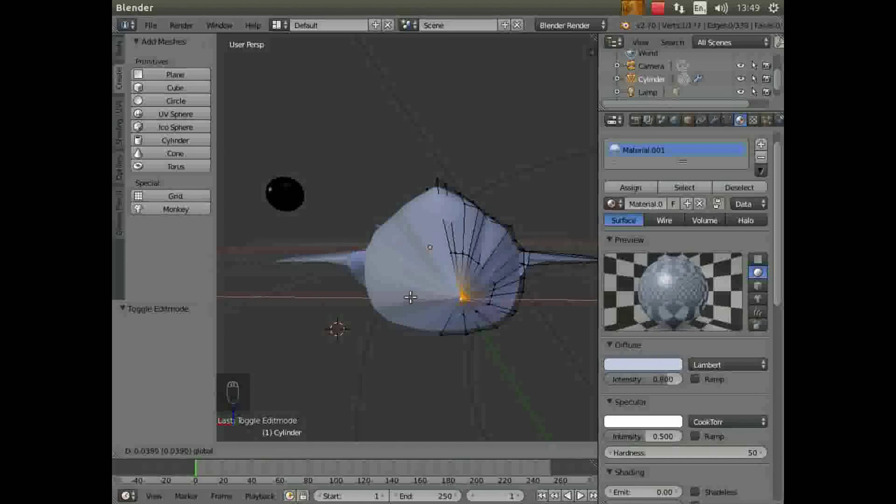
{"action": "left_click", "coordinate": [411, 299]}
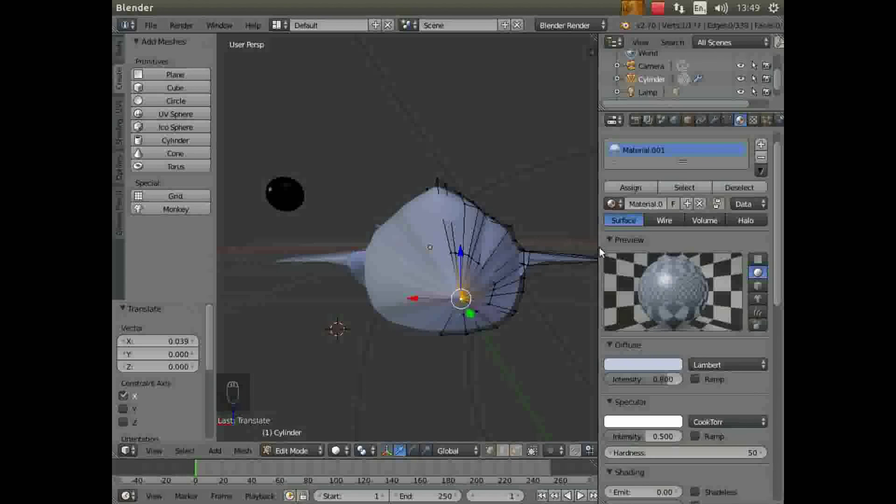
Check the airplane's Mirror and Subdivision modifiers, and render the image again.
{"action": "left_click", "coordinate": [715, 119]}
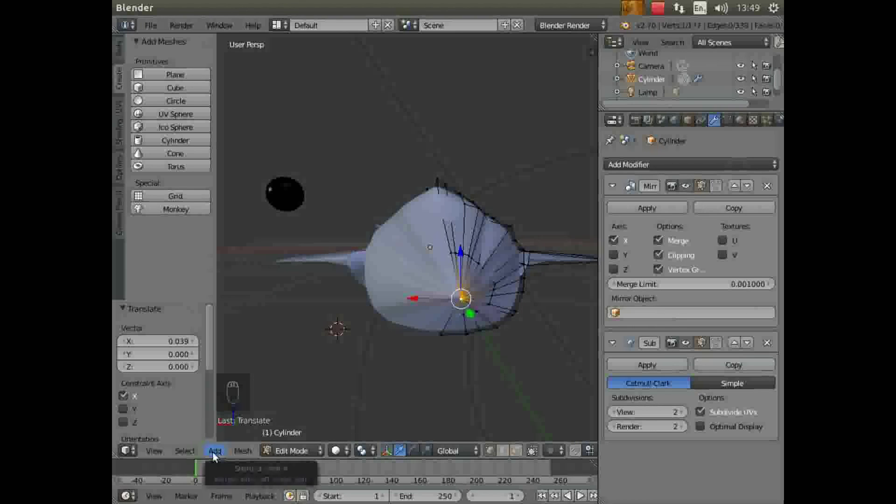
{"action": "left_click", "coordinate": [181, 24]}
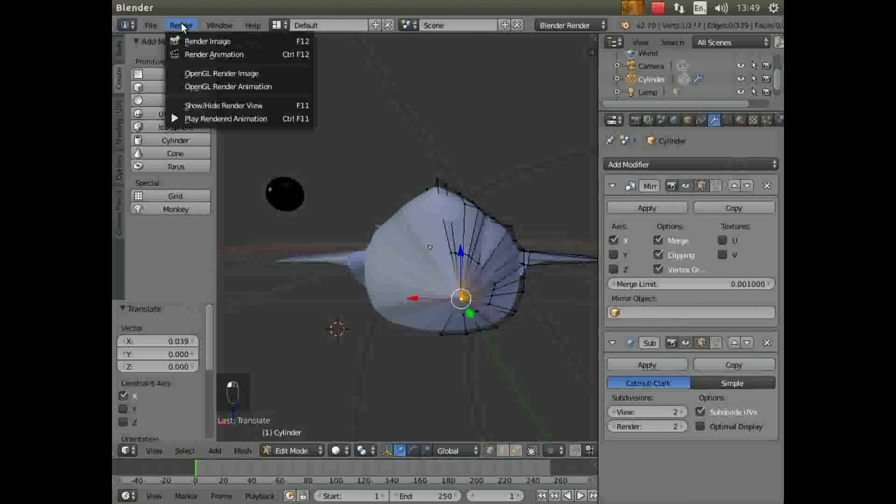
{"action": "left_click", "coordinate": [200, 41]}
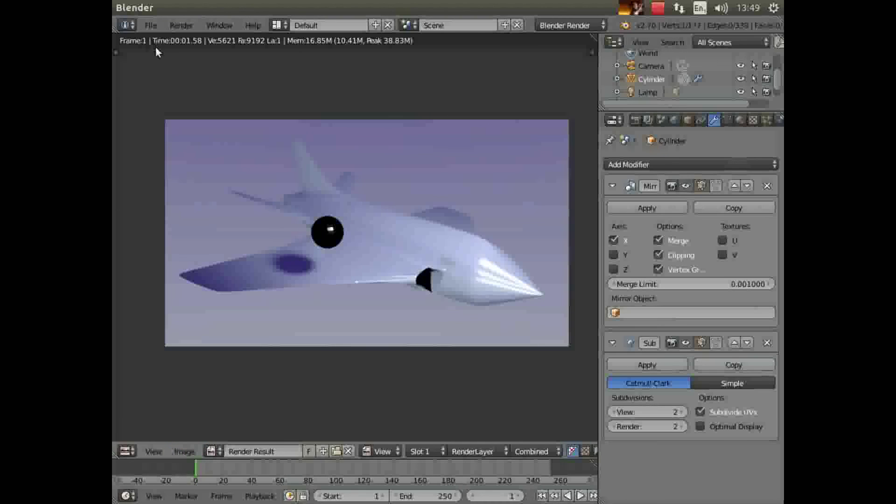
Save the Blender file in the Desktop folder as tutx.blend.
{"action": "left_click", "coordinate": [152, 25]}
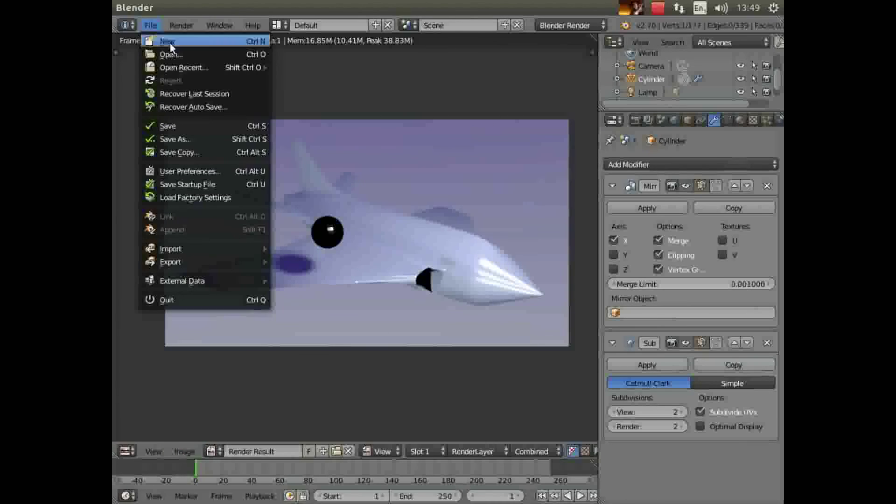
{"action": "left_click", "coordinate": [184, 126]}
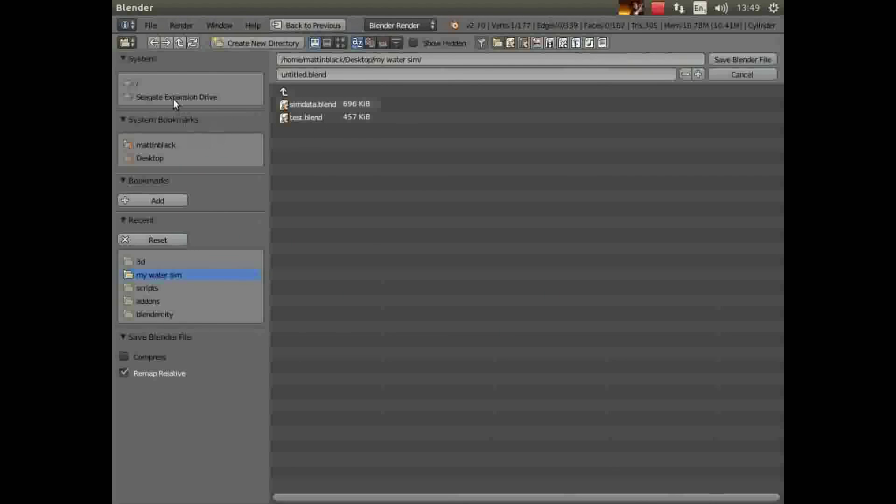
{"action": "left_click", "coordinate": [152, 161]}
{"action": "left_click", "coordinate": [306, 76]}
{"action": "key", "text": "ctrl+a"}
{"action": "left_click_drag", "start_coordinate": [306, 75], "coordinate": [249, 74]}
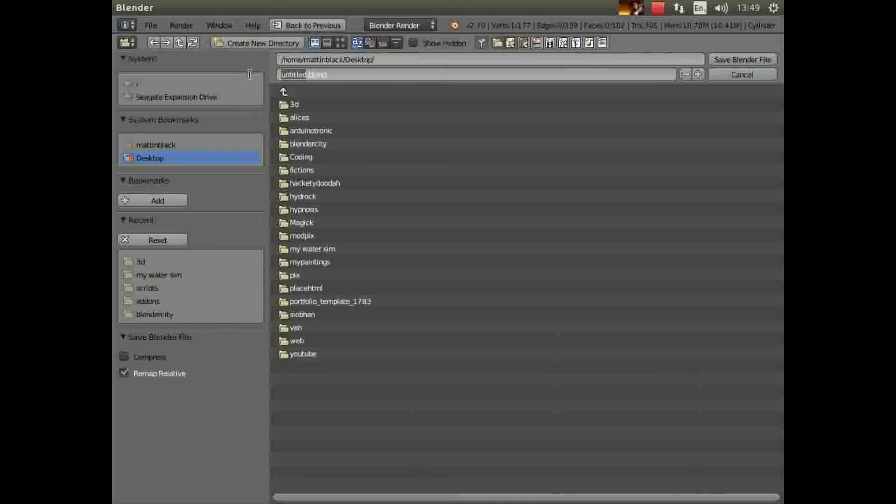
{"action": "type", "text": "ta"}
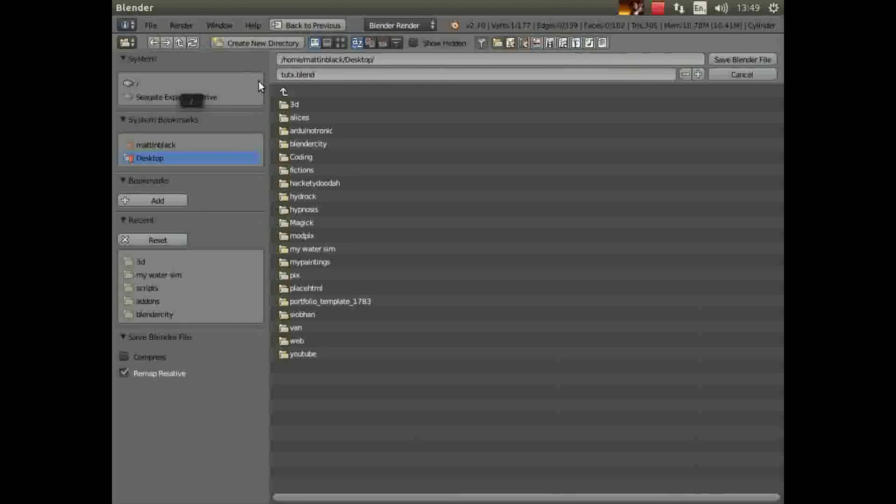
{"action": "key", "text": "Return"}
{"action": "left_click", "coordinate": [738, 59]}
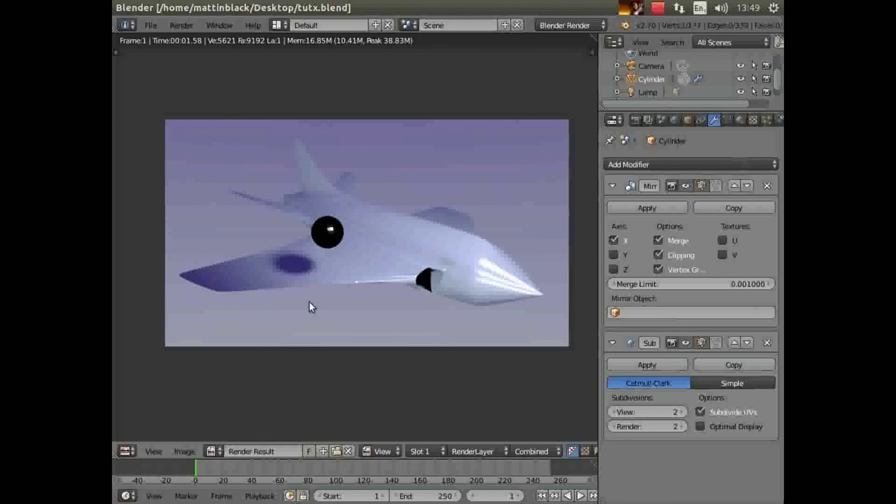
Save the rendered airplane image as plane.png in the Desktop folder.
{"action": "left_click", "coordinate": [186, 450]}
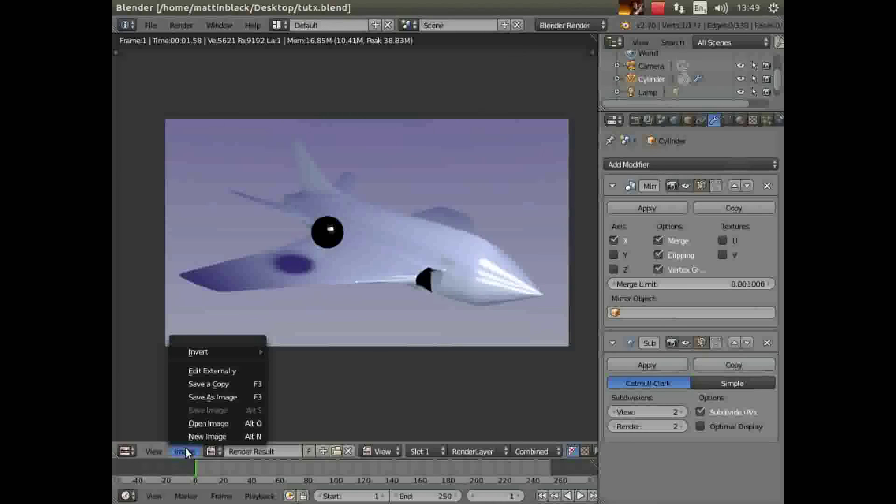
{"action": "left_click", "coordinate": [210, 398]}
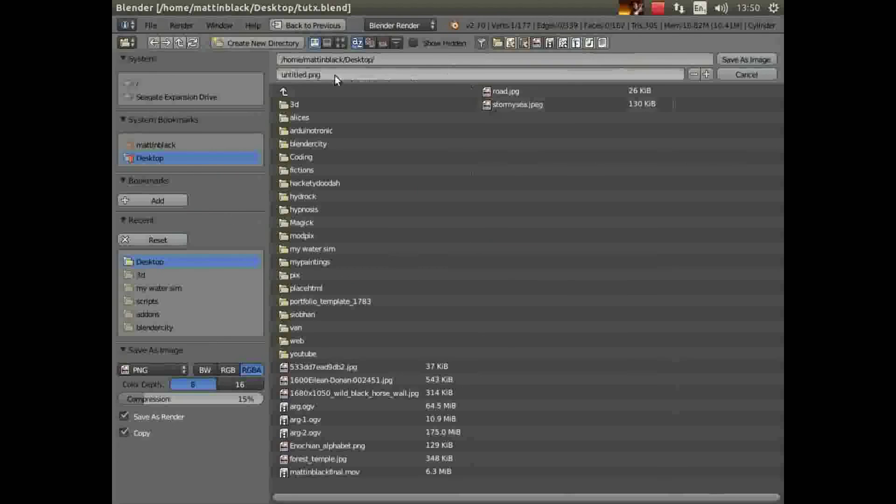
{"action": "left_click", "coordinate": [308, 73]}
{"action": "left_click", "coordinate": [308, 74]}
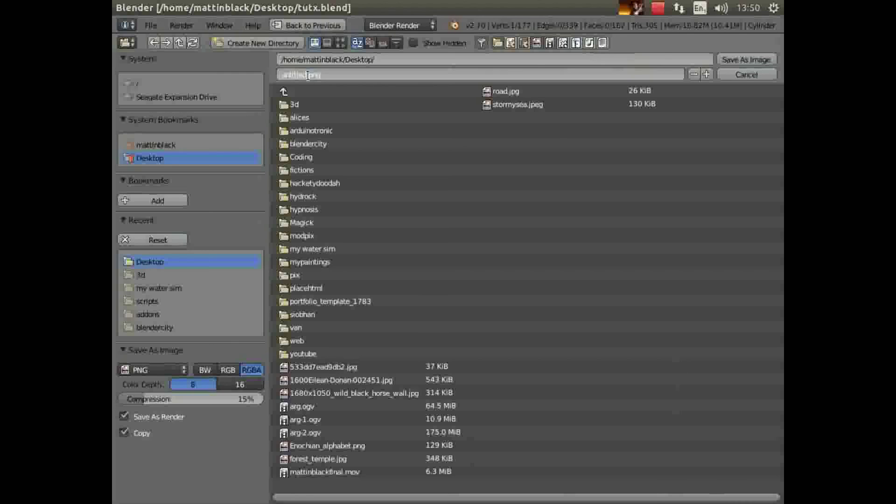
{"action": "left_click_drag", "start_coordinate": [306, 77], "coordinate": [237, 82]}
{"action": "type", "text": "plane"}
{"action": "key", "text": "Return"}
{"action": "left_click", "coordinate": [745, 58]}
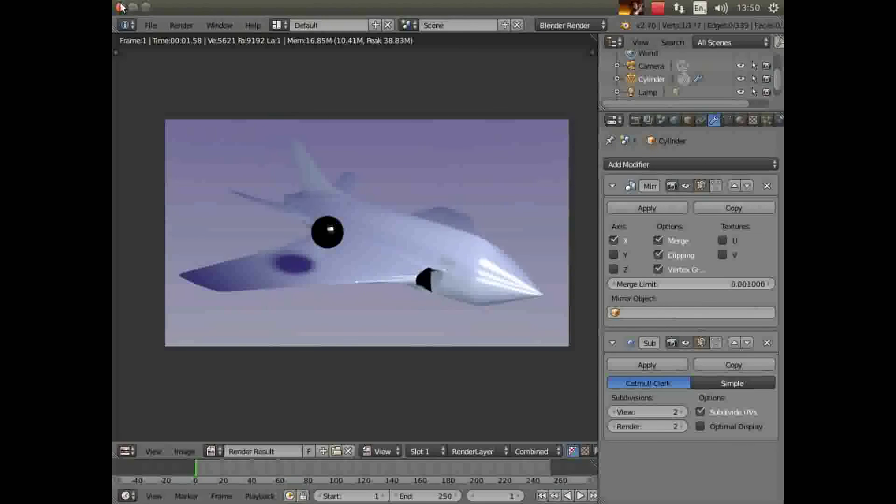
Close Blender, view the saved plane.png from the desktop in Image Viewer, and close the viewer.
{"action": "left_click", "coordinate": [127, 13]}
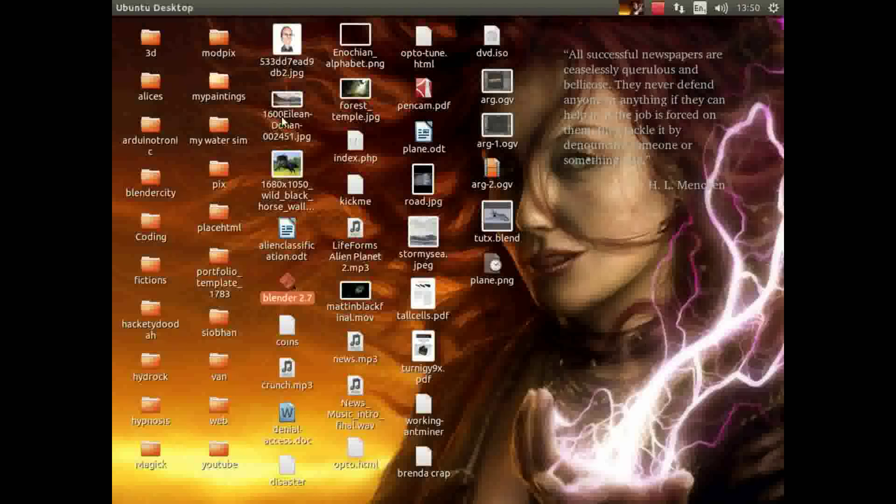
{"action": "double_click", "coordinate": [498, 266]}
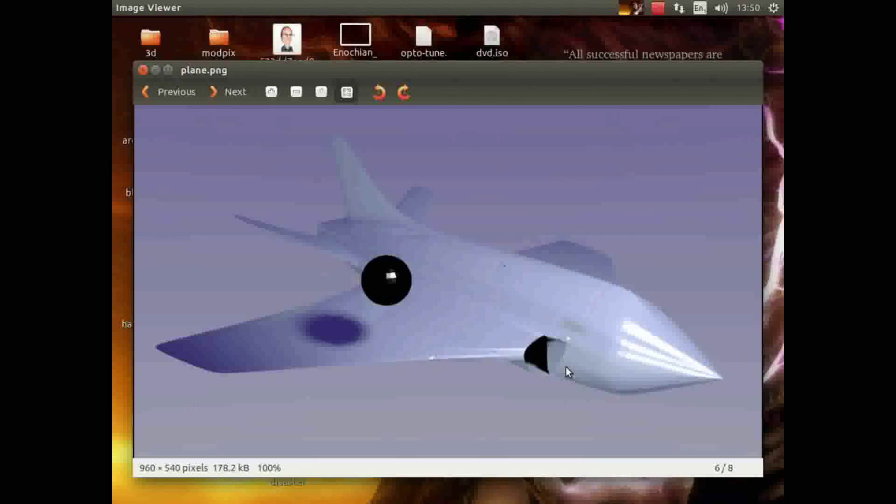
{"action": "left_click", "coordinate": [142, 70]}
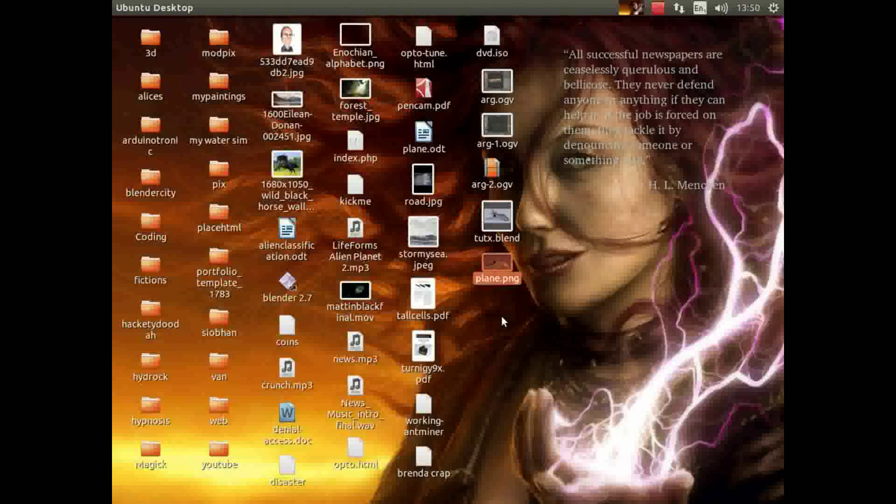
{"action": "left_click", "coordinate": [658, 8]}
{"action": "left_click", "coordinate": [668, 25]}
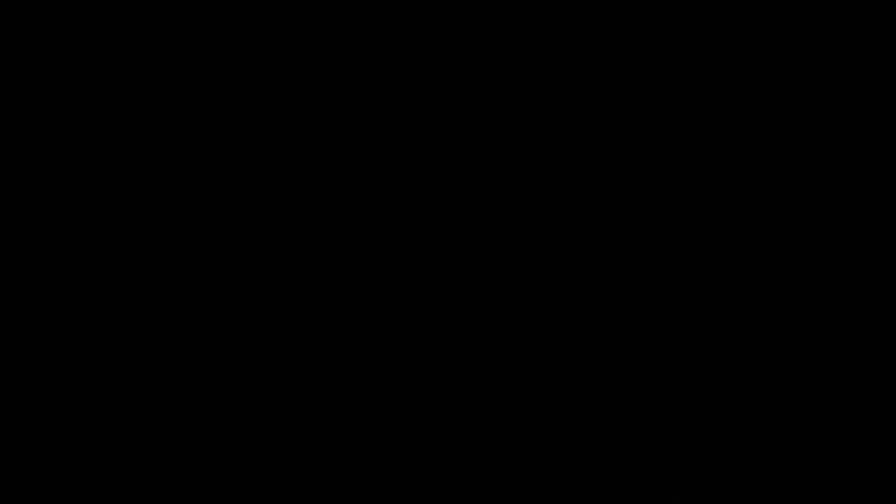